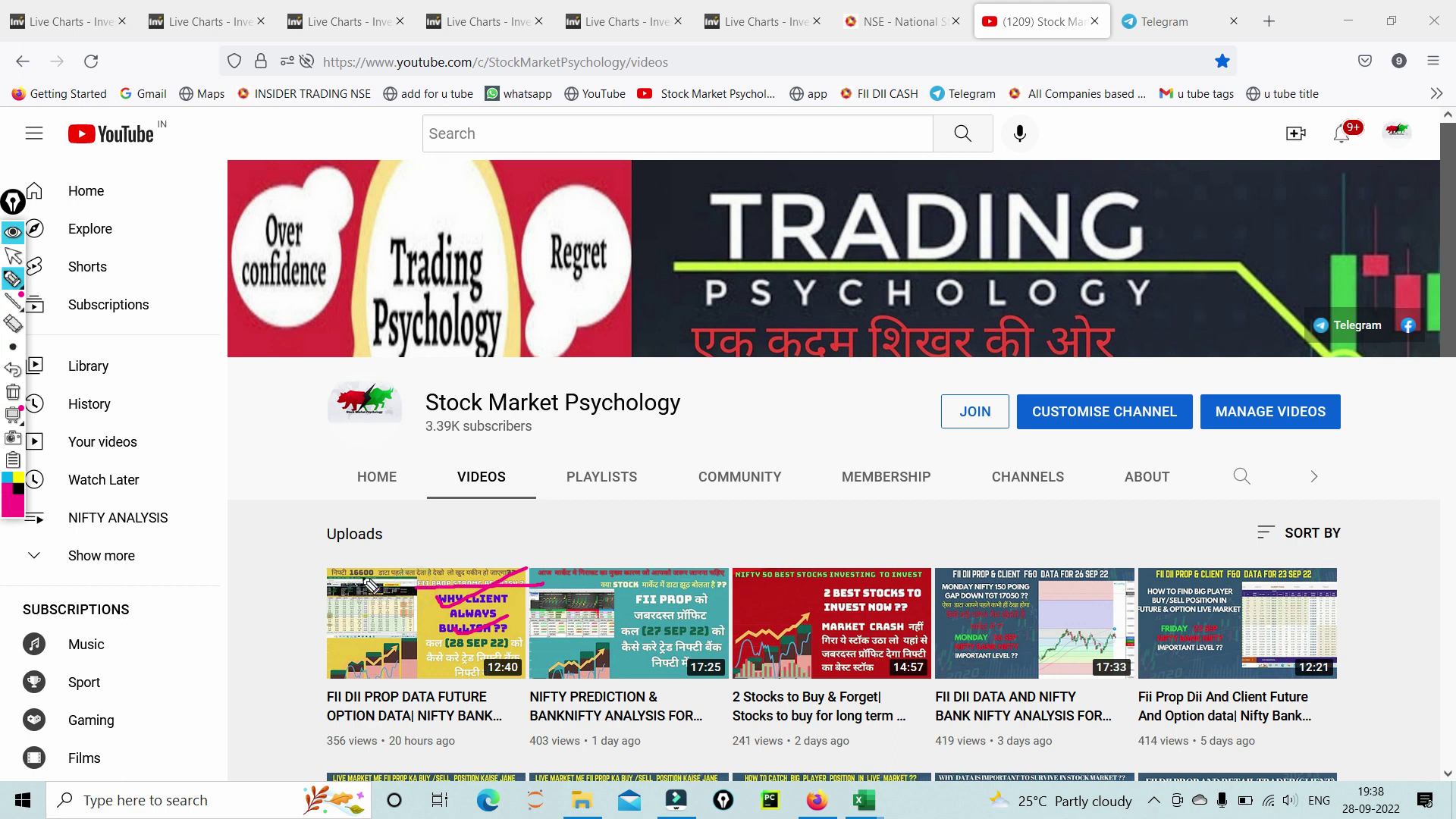
Step: Mark the newest upload's thumbnail with the pen and clear the ink from the screen
drag(378, 581, 464, 531)
click(13, 392)
click(13, 255)
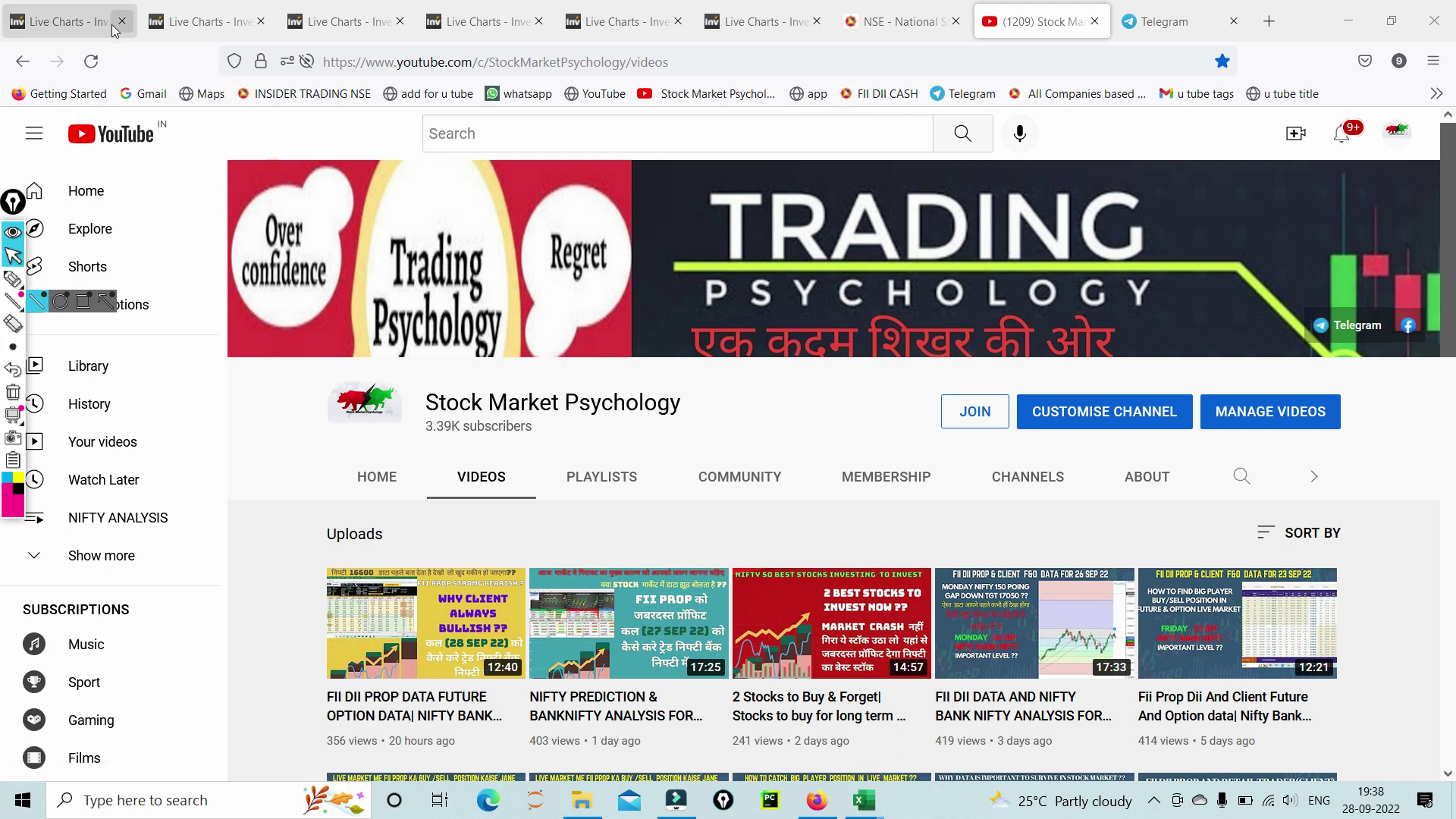
Step: Open the 15-minute Nifty 50 live chart and switch to the PARTICIPANT WISE OPEN INTERSET ANALYSIS workbook in Excel
click(67, 22)
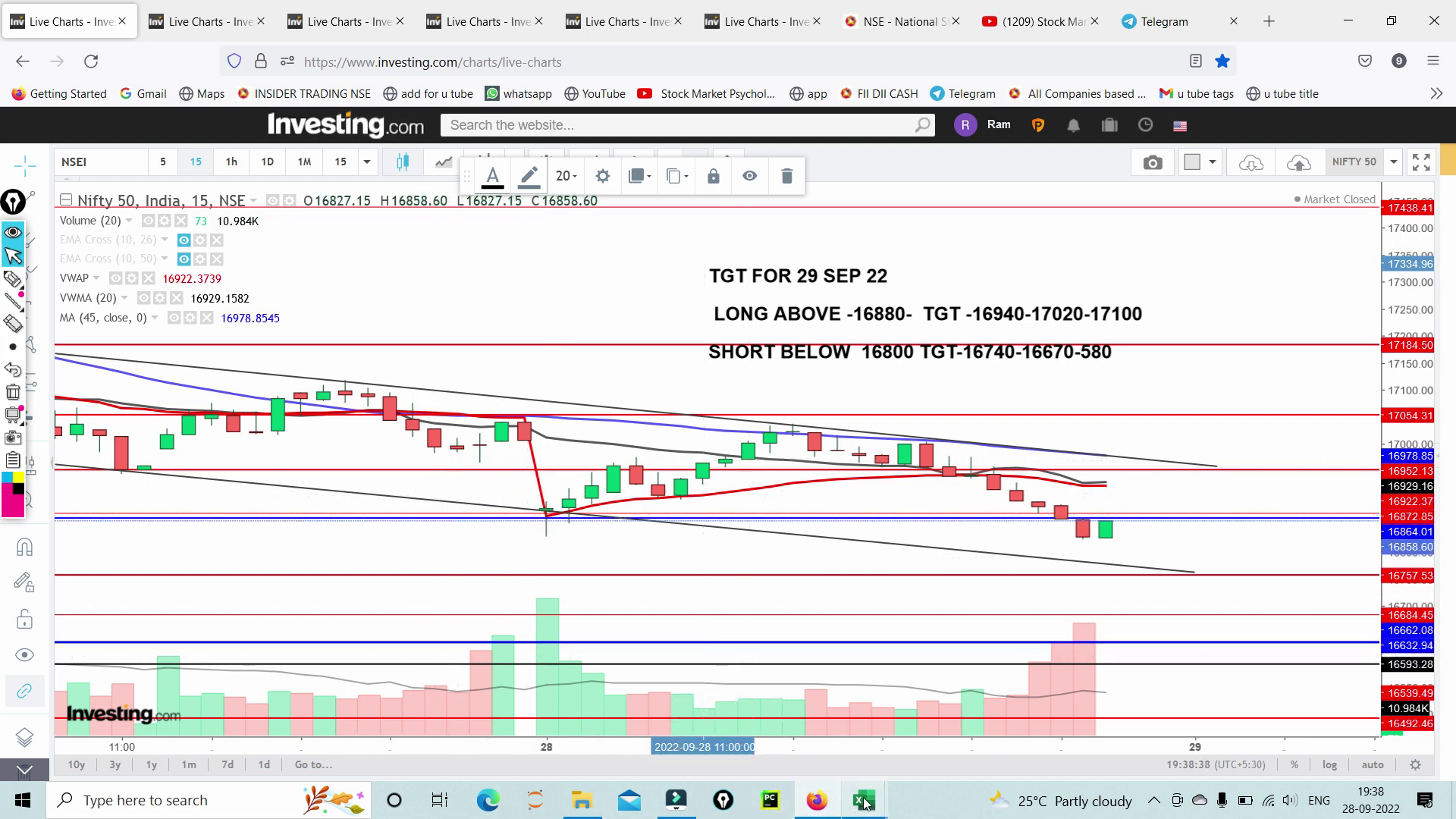
mouse_move(865, 802)
click(634, 730)
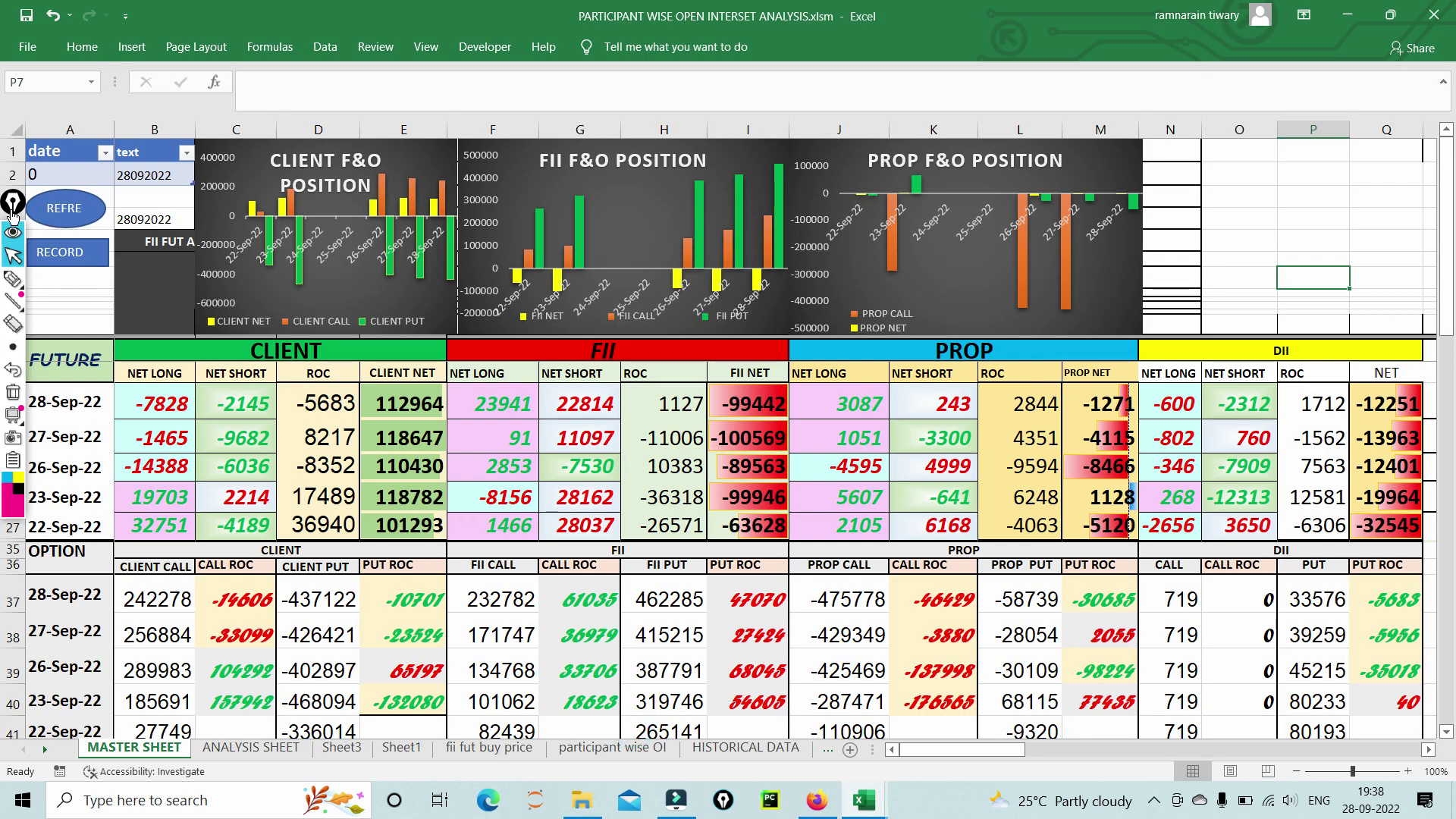
Step: Mark the 27-Sep-22 futures row with the pen: the date, the Client net long, net short and net, and the FII net short
click(31, 286)
drag(37, 446, 105, 394)
mouse_move(207, 438)
mouse_down()
mouse_move(227, 425)
mouse_move(278, 438)
mouse_move(235, 449)
mouse_move(203, 433)
mouse_move(228, 449)
mouse_move(279, 399)
mouse_up()
click(139, 437)
drag(138, 439, 199, 416)
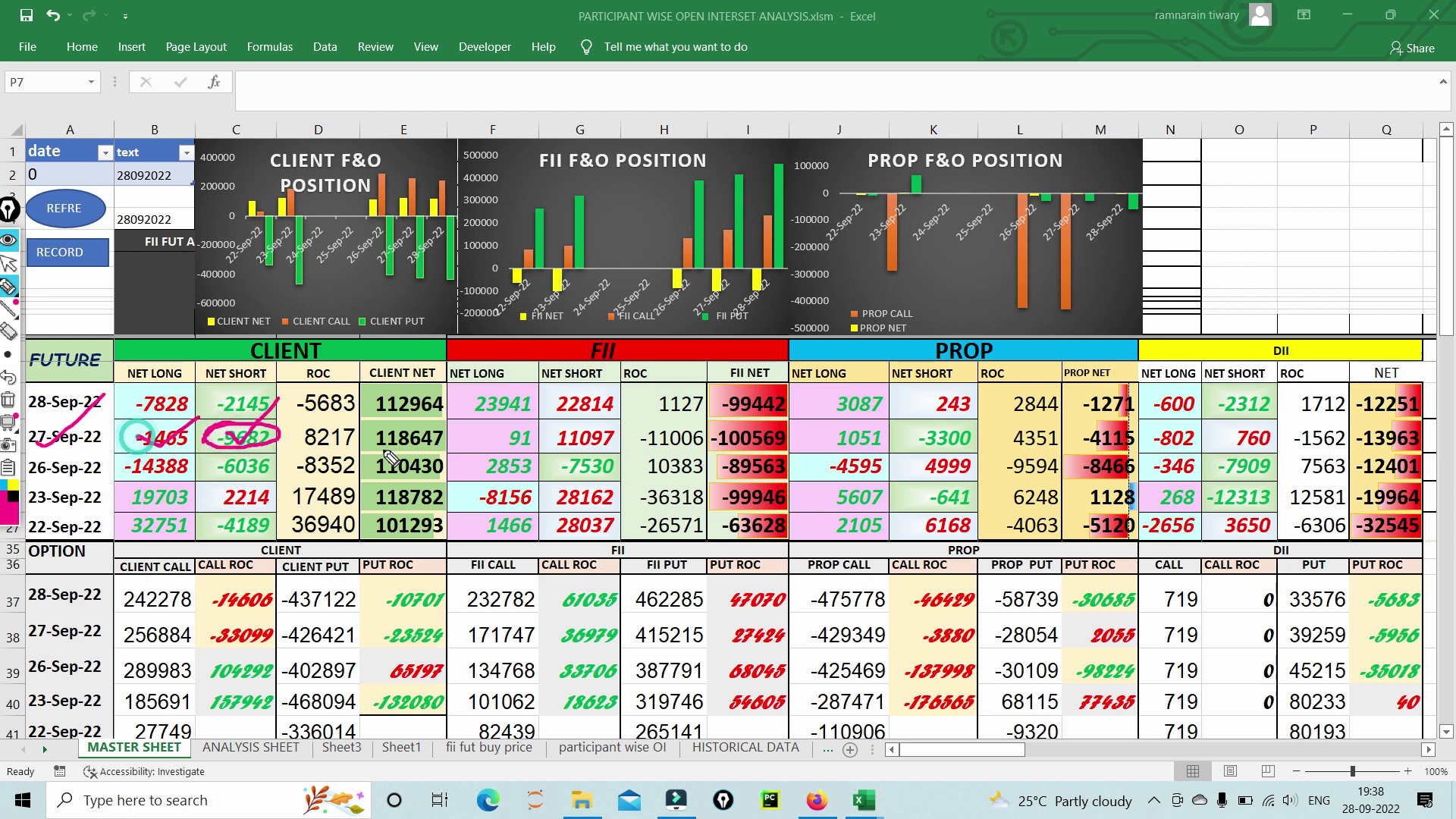
mouse_move(376, 446)
mouse_down()
mouse_move(438, 417)
mouse_move(457, 446)
mouse_move(383, 455)
mouse_move(455, 413)
mouse_up()
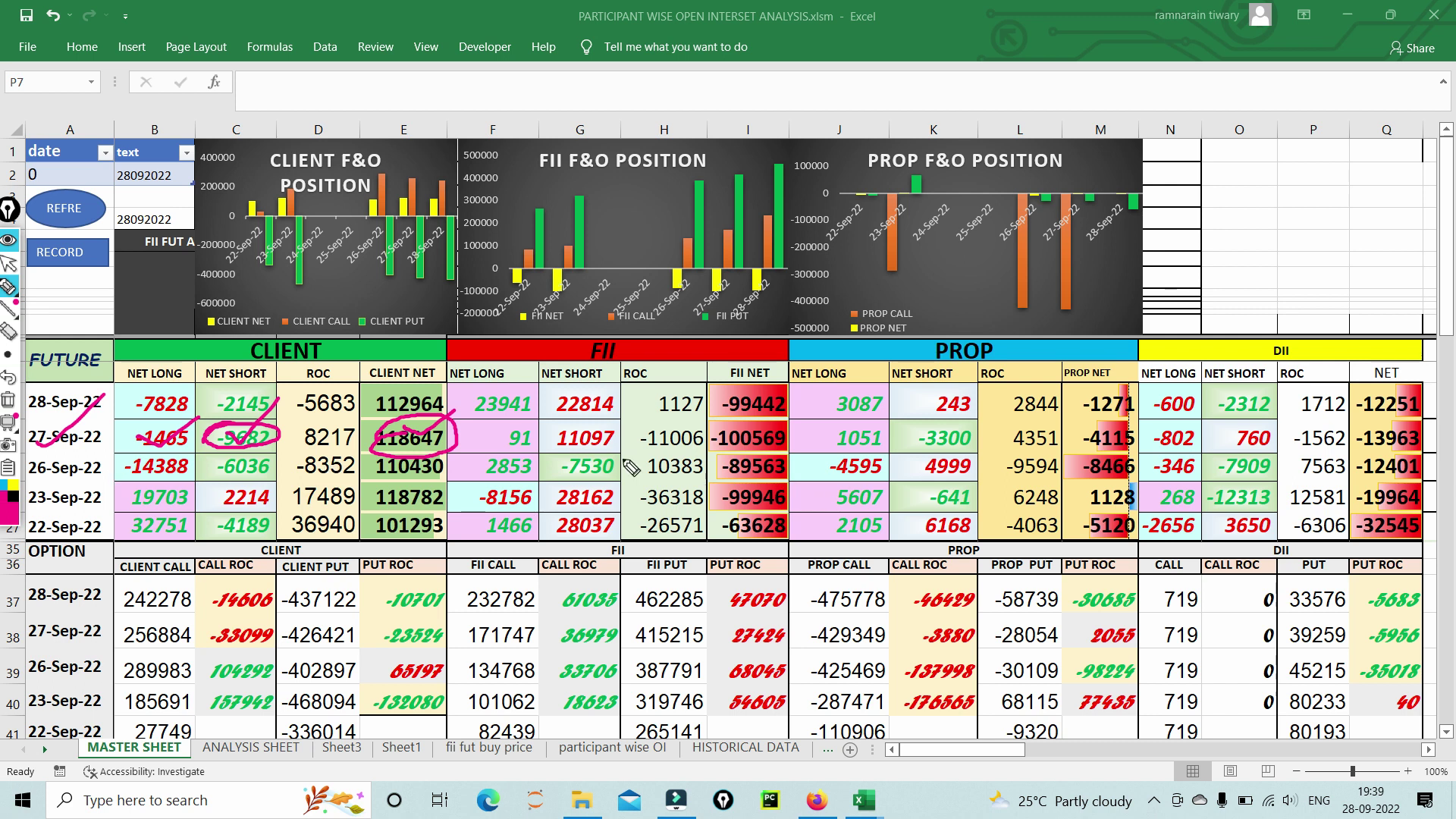
drag(580, 446, 673, 390)
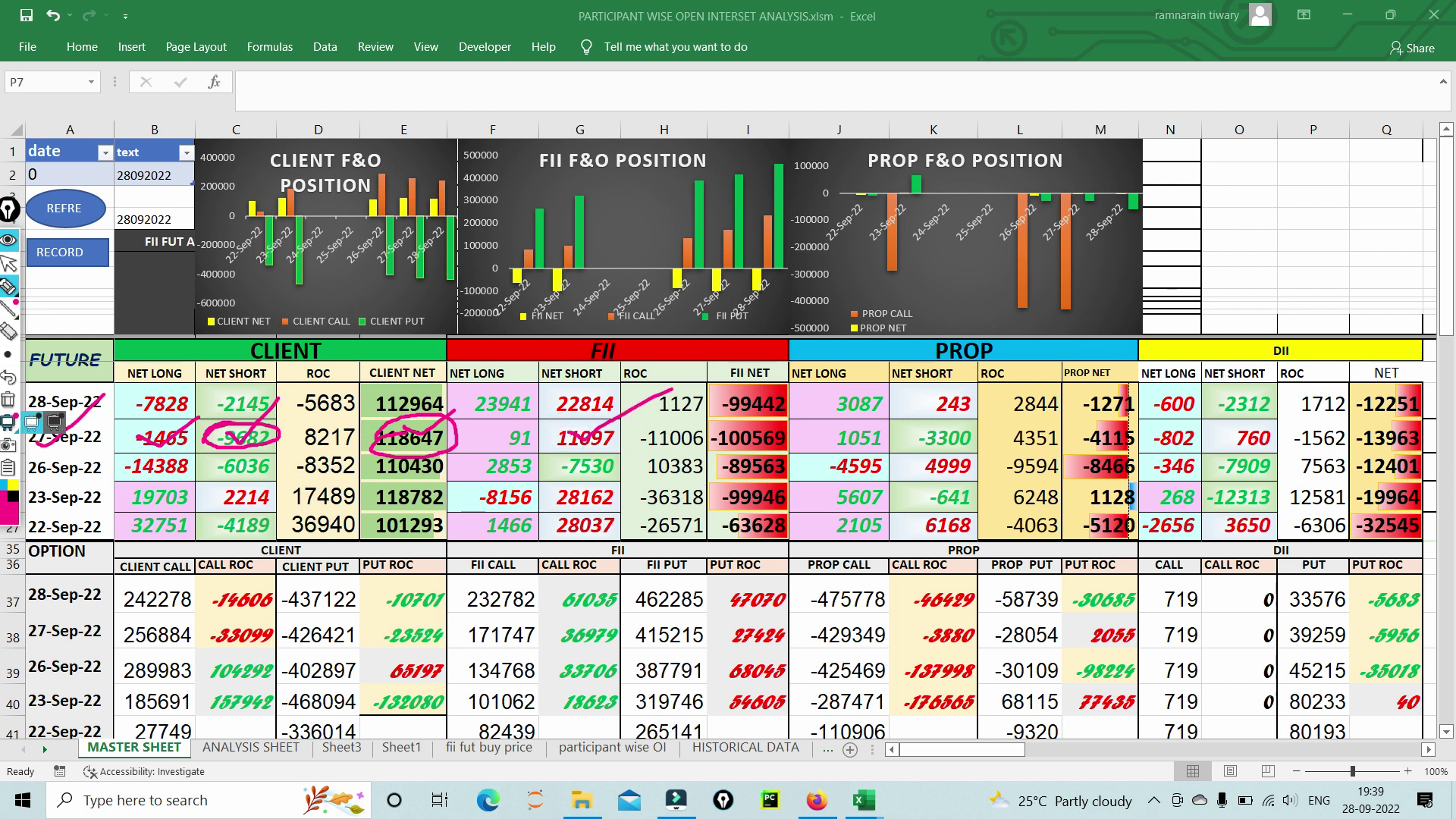
Step: Clear the ink and mark the Prop net, DII ROC and DII net figures in the 27-Sep-22 futures row
click(9, 399)
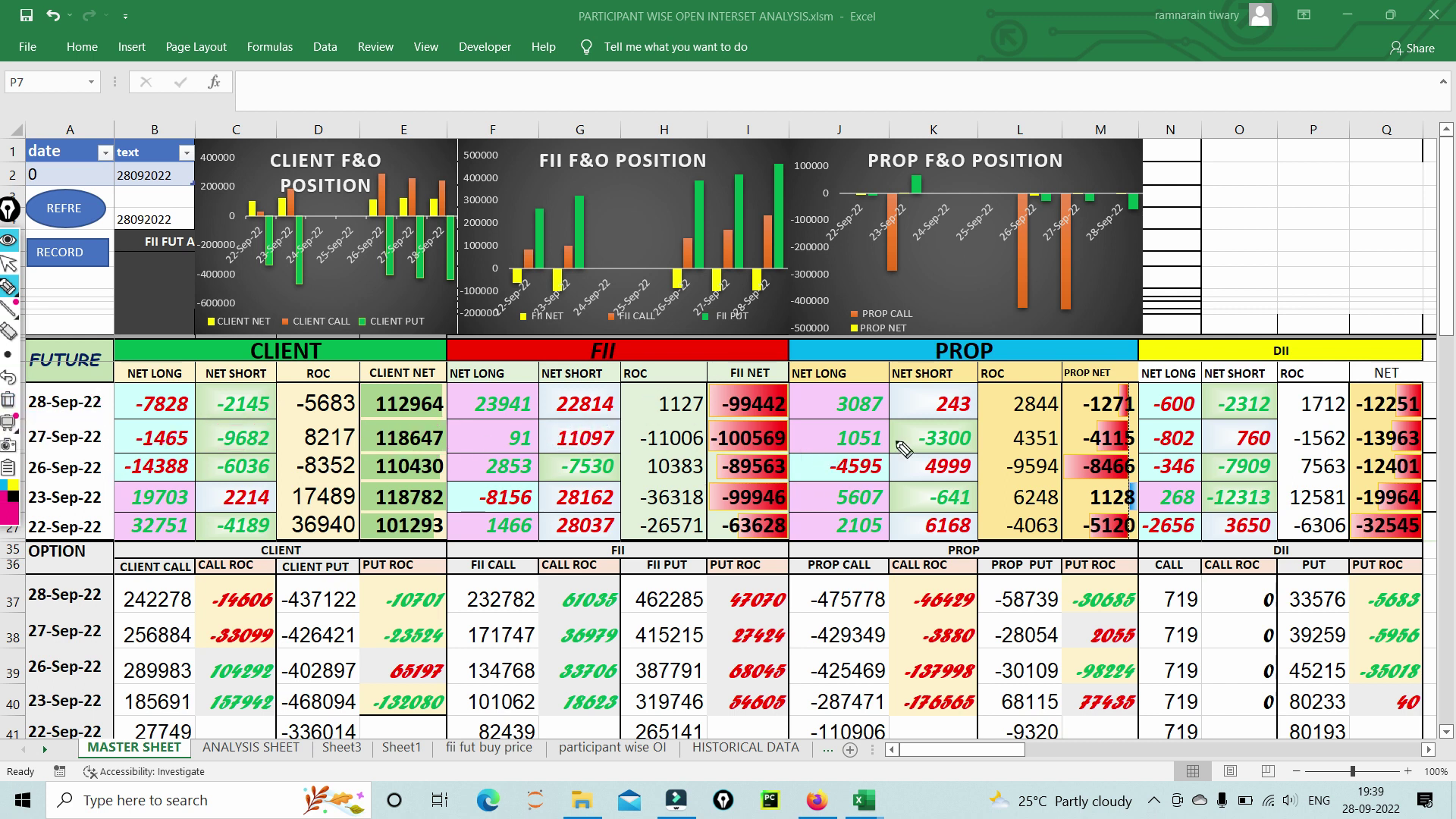
drag(1087, 449, 1190, 416)
mouse_move(1301, 453)
mouse_down()
mouse_move(1319, 427)
mouse_move(1346, 444)
mouse_move(1320, 441)
mouse_move(1392, 447)
mouse_move(1439, 384)
mouse_up()
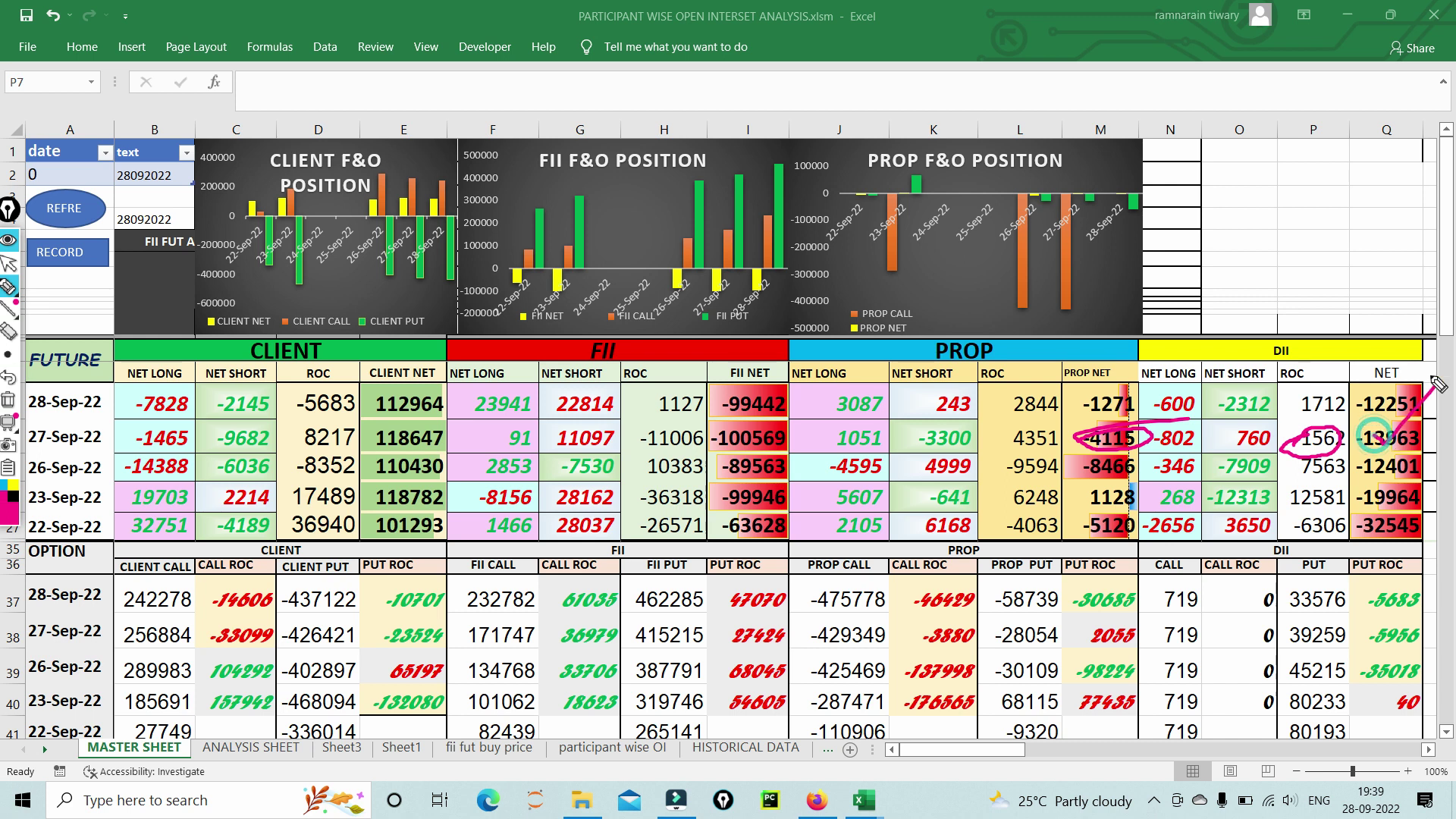
Step: Mark the date and the Client, FII and Prop call and put figures in the 27-Sep-22 option row with the pen
drag(61, 632, 124, 630)
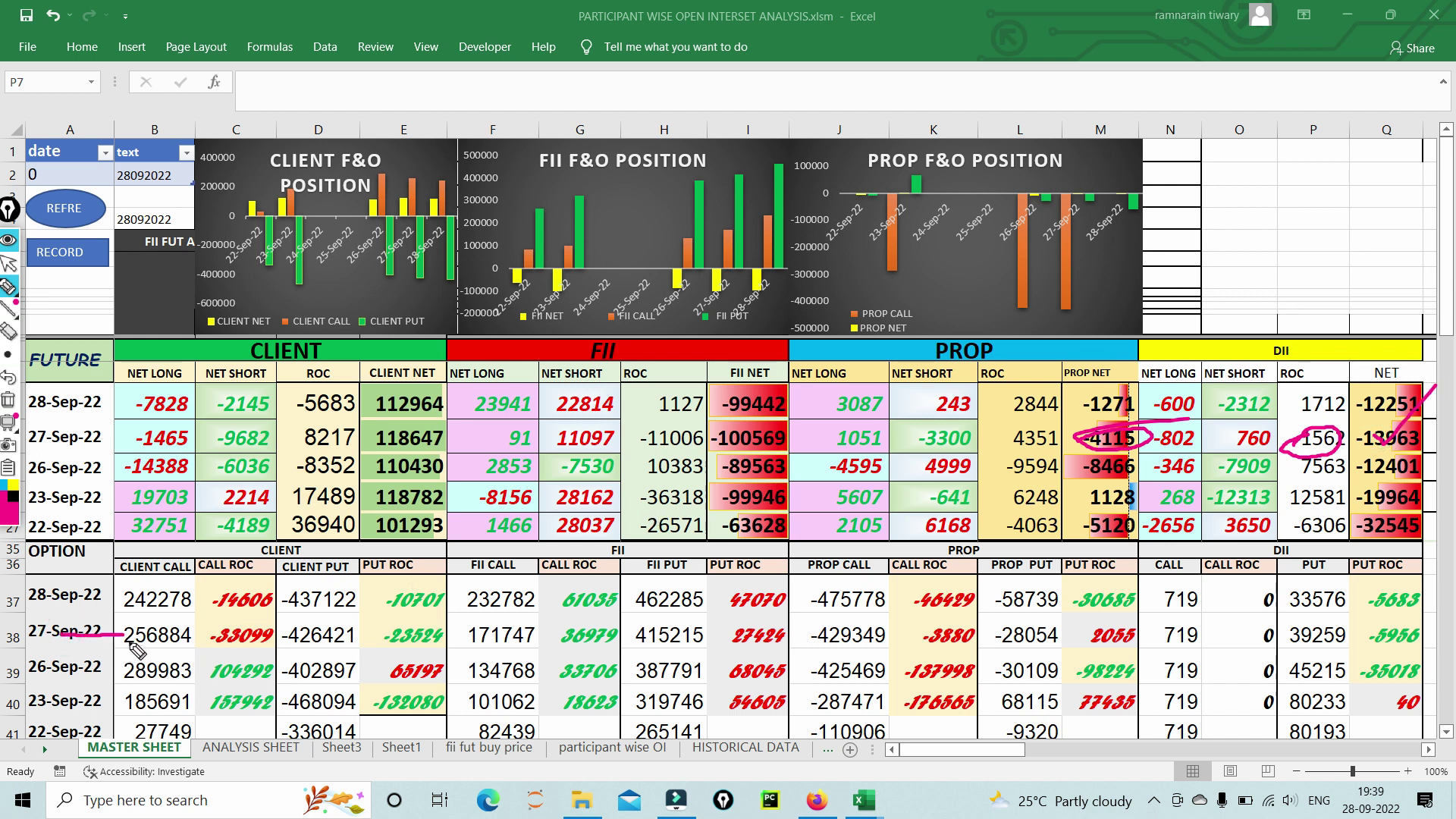
mouse_move(131, 645)
mouse_down()
mouse_move(193, 580)
mouse_move(191, 651)
mouse_move(107, 667)
mouse_move(188, 629)
mouse_up()
mouse_move(276, 648)
mouse_down()
mouse_move(346, 652)
mouse_move(318, 620)
mouse_move(295, 631)
mouse_move(399, 601)
mouse_up()
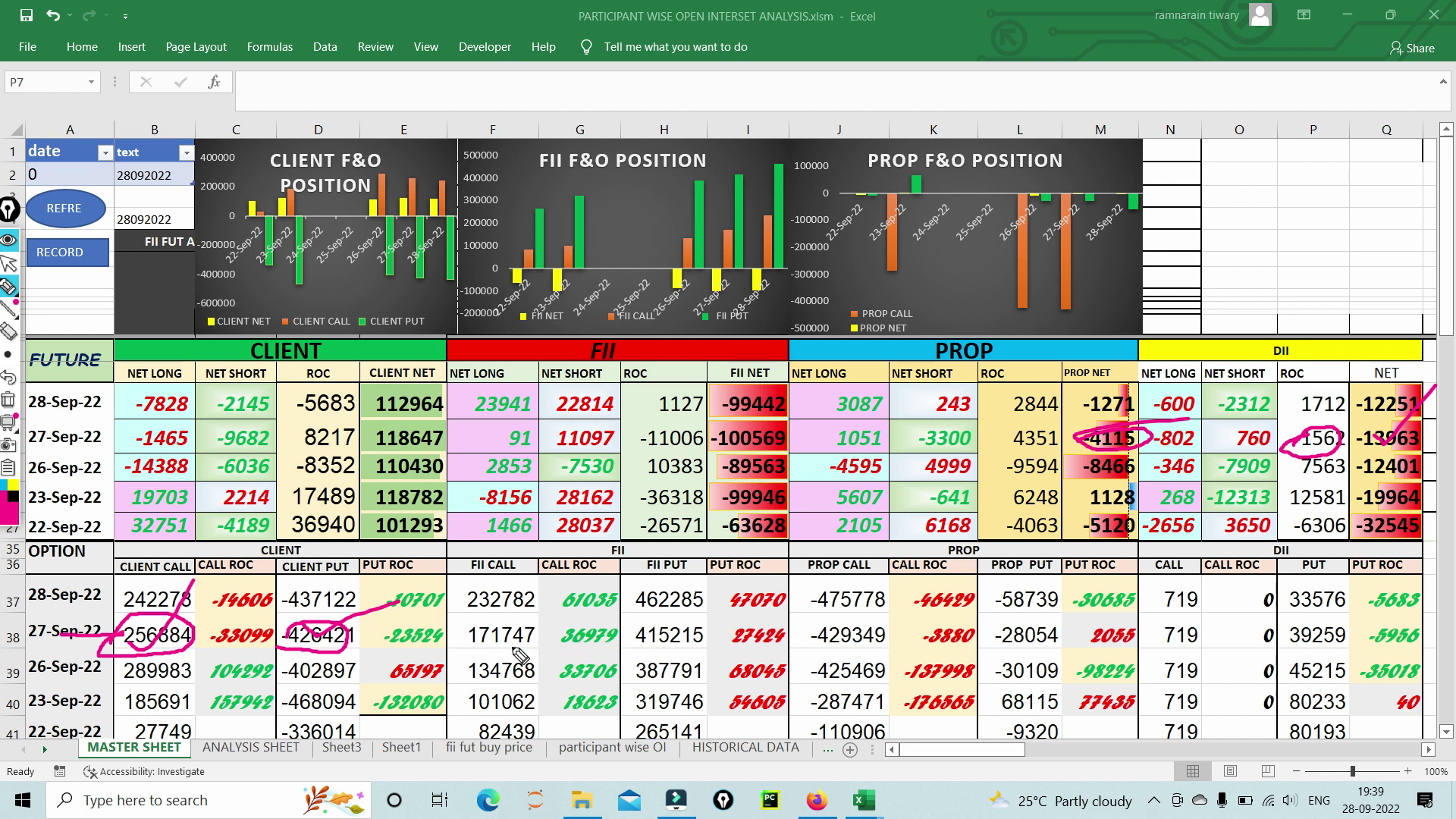
mouse_move(624, 645)
mouse_down()
mouse_move(679, 624)
mouse_move(717, 639)
mouse_move(663, 653)
mouse_move(624, 640)
mouse_up()
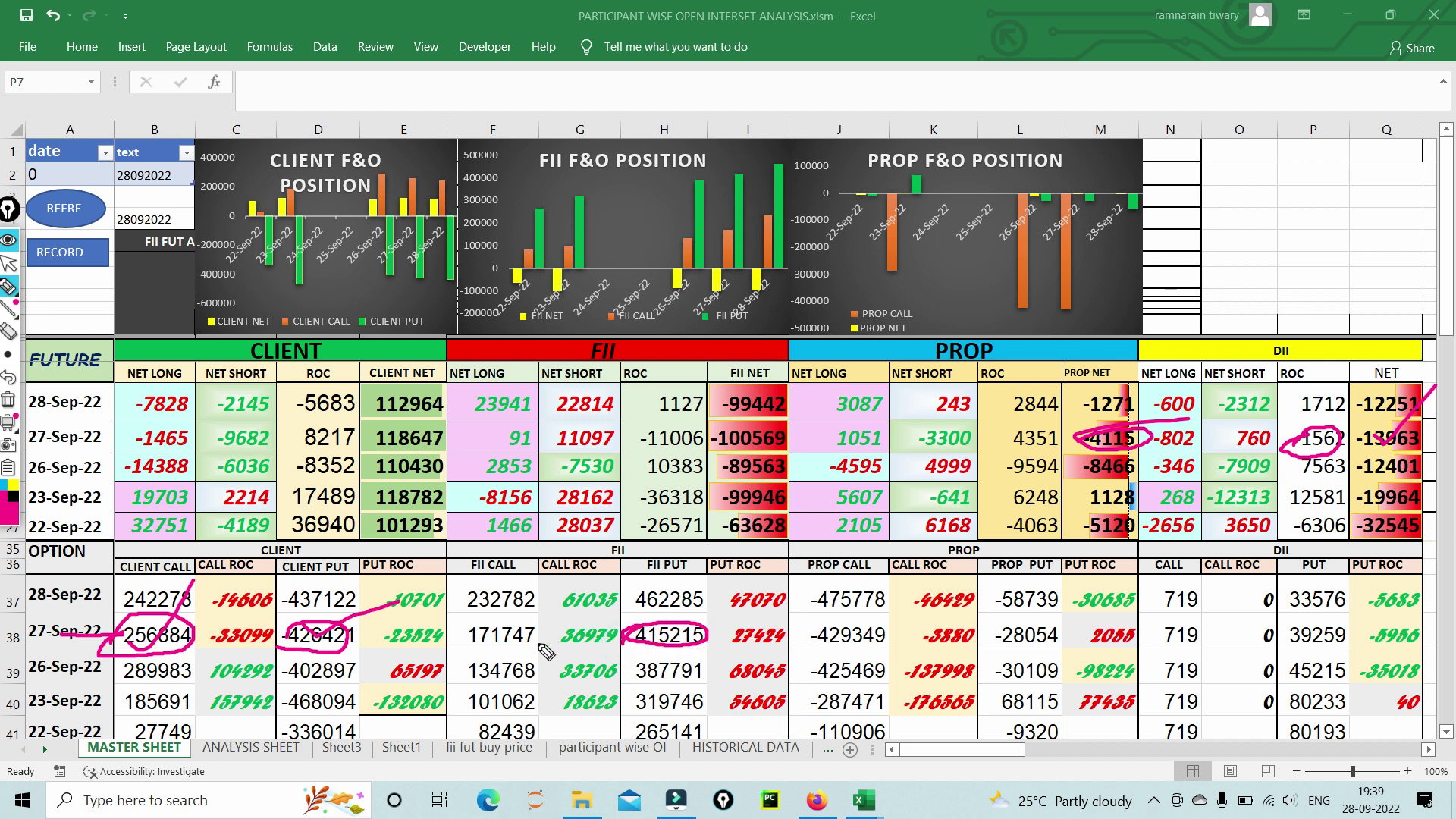
mouse_move(495, 635)
mouse_down()
mouse_move(510, 643)
mouse_move(606, 597)
mouse_up()
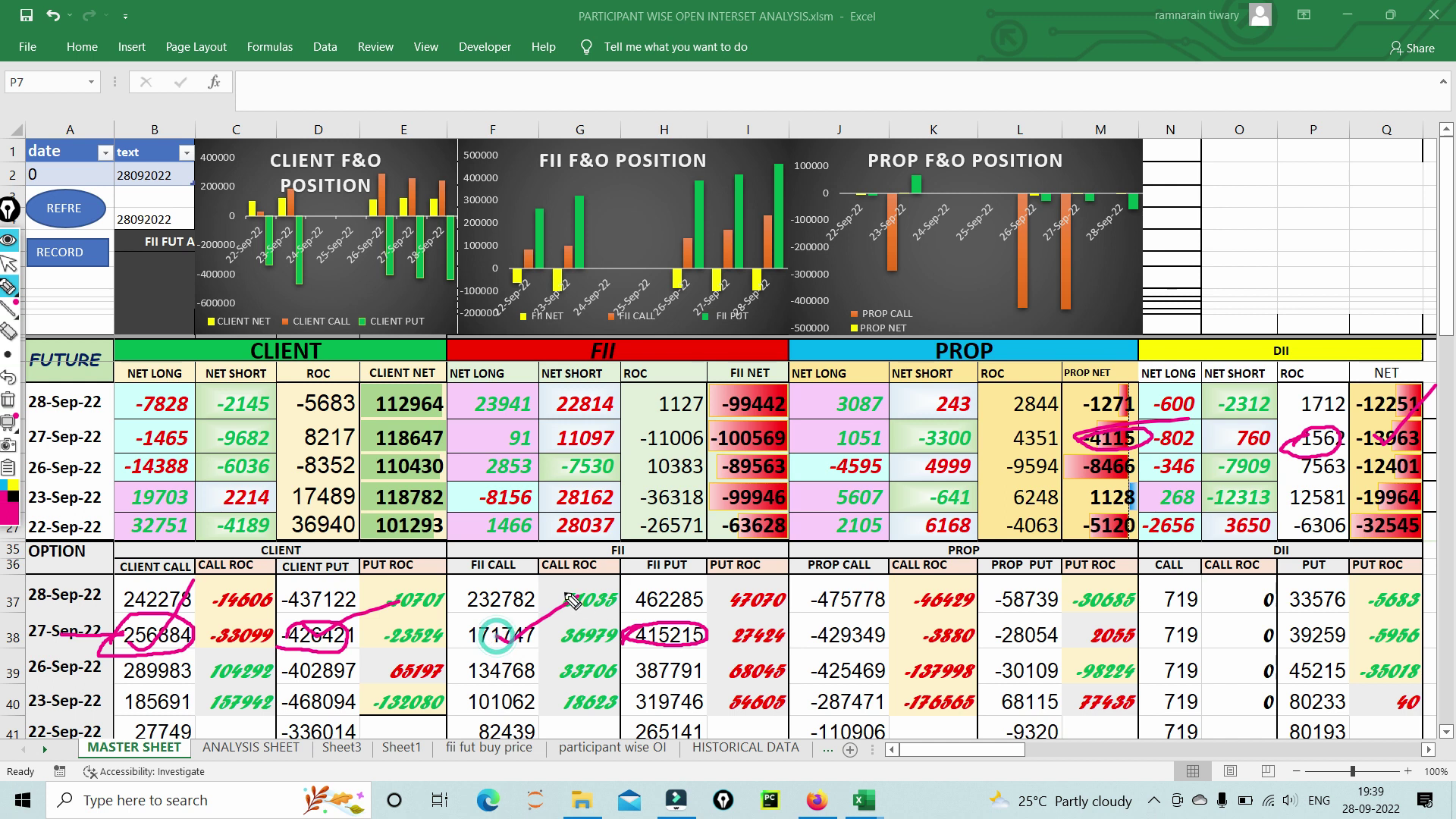
mouse_move(795, 631)
mouse_down()
mouse_move(888, 622)
mouse_move(835, 657)
mouse_move(805, 634)
mouse_move(889, 619)
mouse_up()
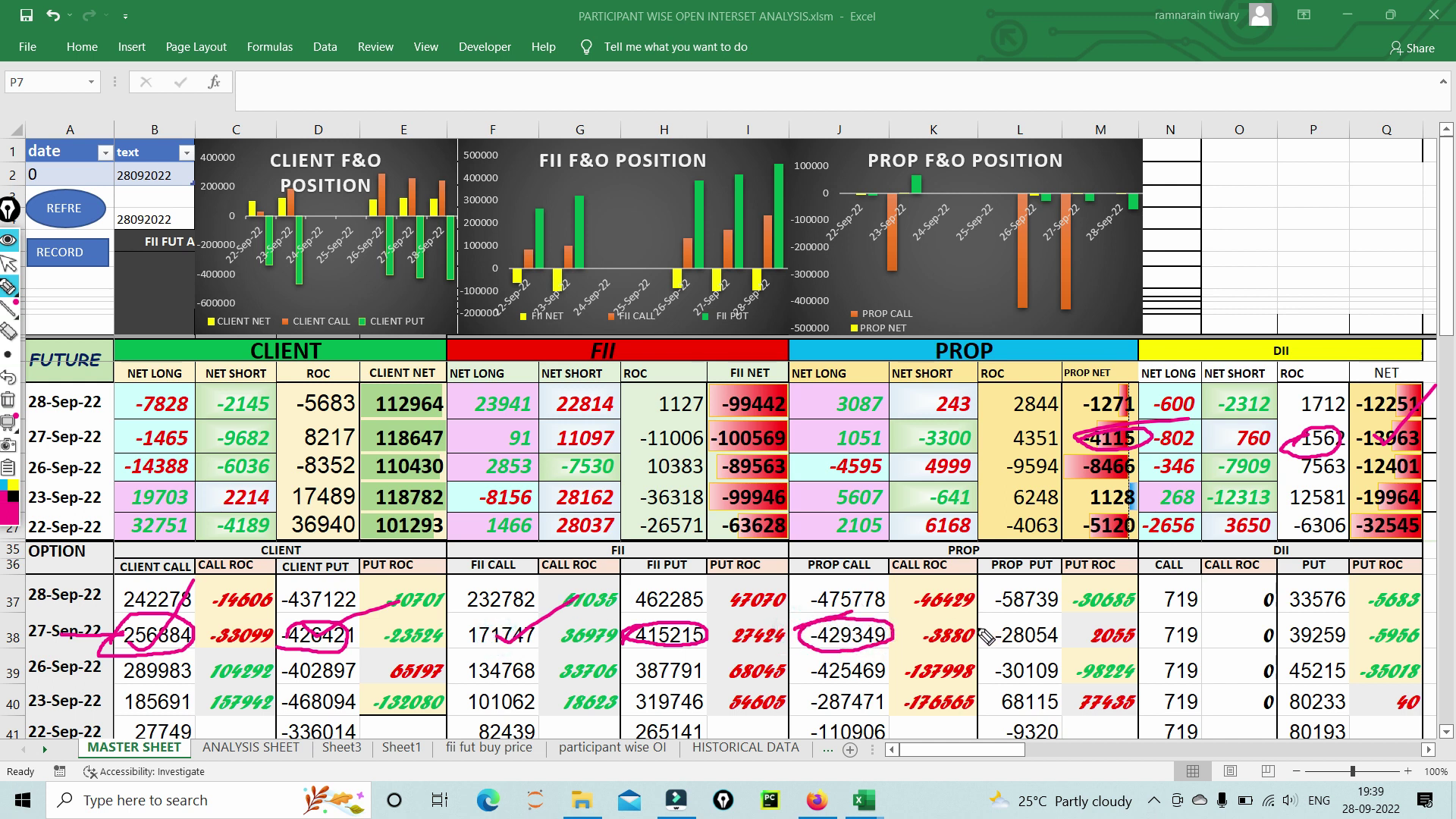
mouse_move(991, 641)
mouse_down()
mouse_move(1055, 623)
mouse_move(1062, 661)
mouse_move(1063, 617)
mouse_up()
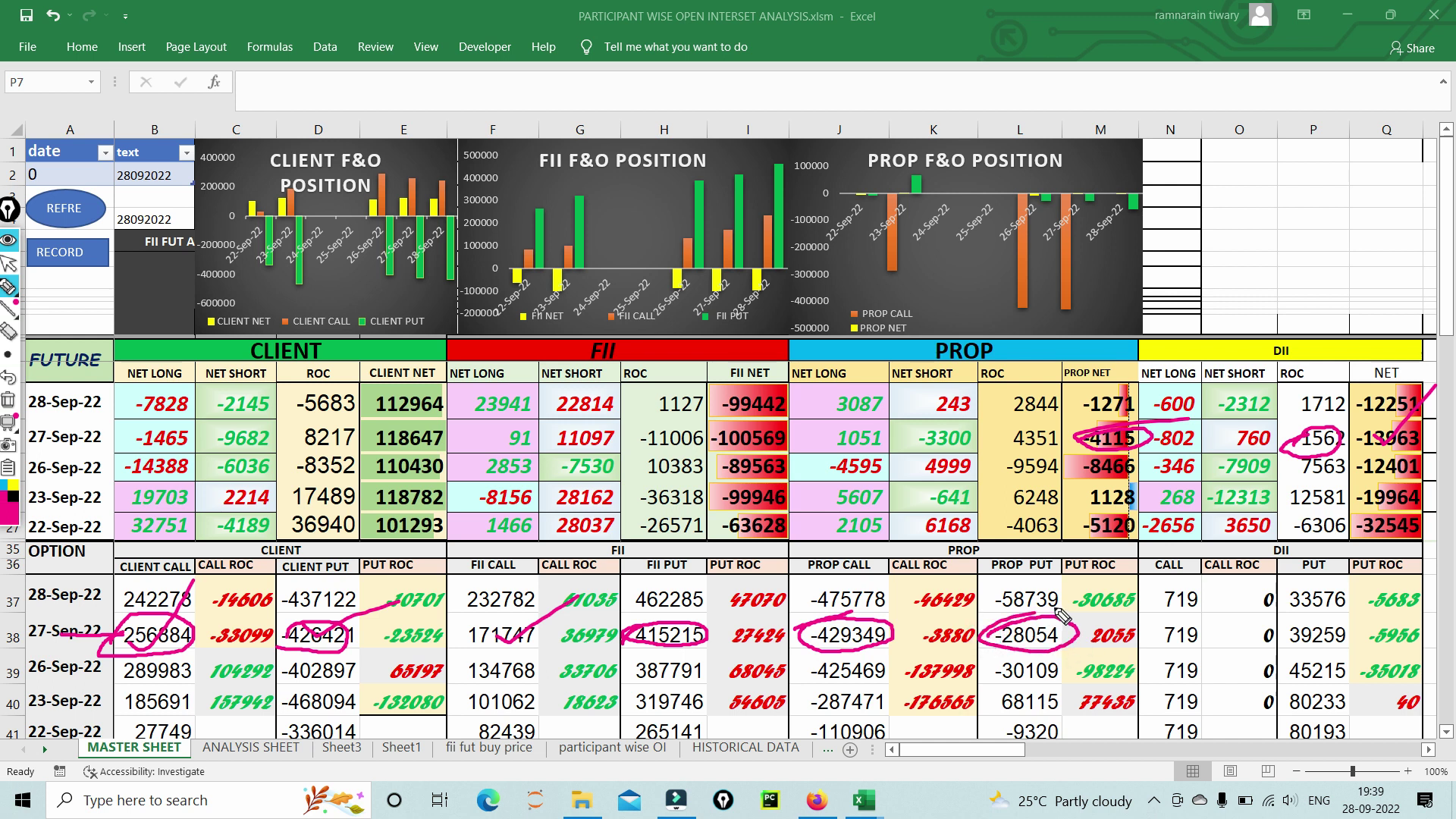
Step: Clear the ink and mark the Client net long and net short figures in the 28-Sep-22 futures row
click(7, 400)
mouse_move(10, 307)
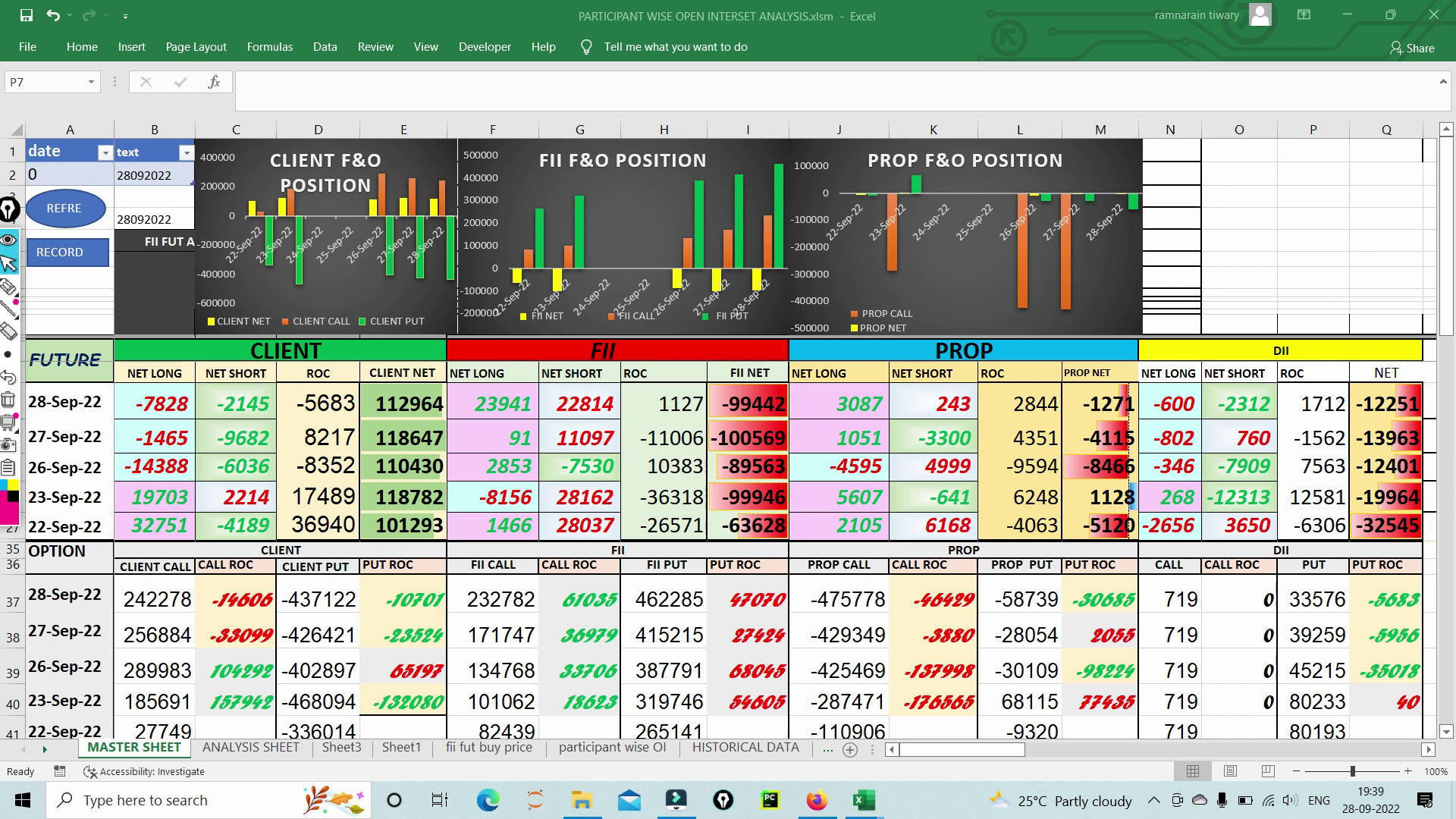
click(8, 286)
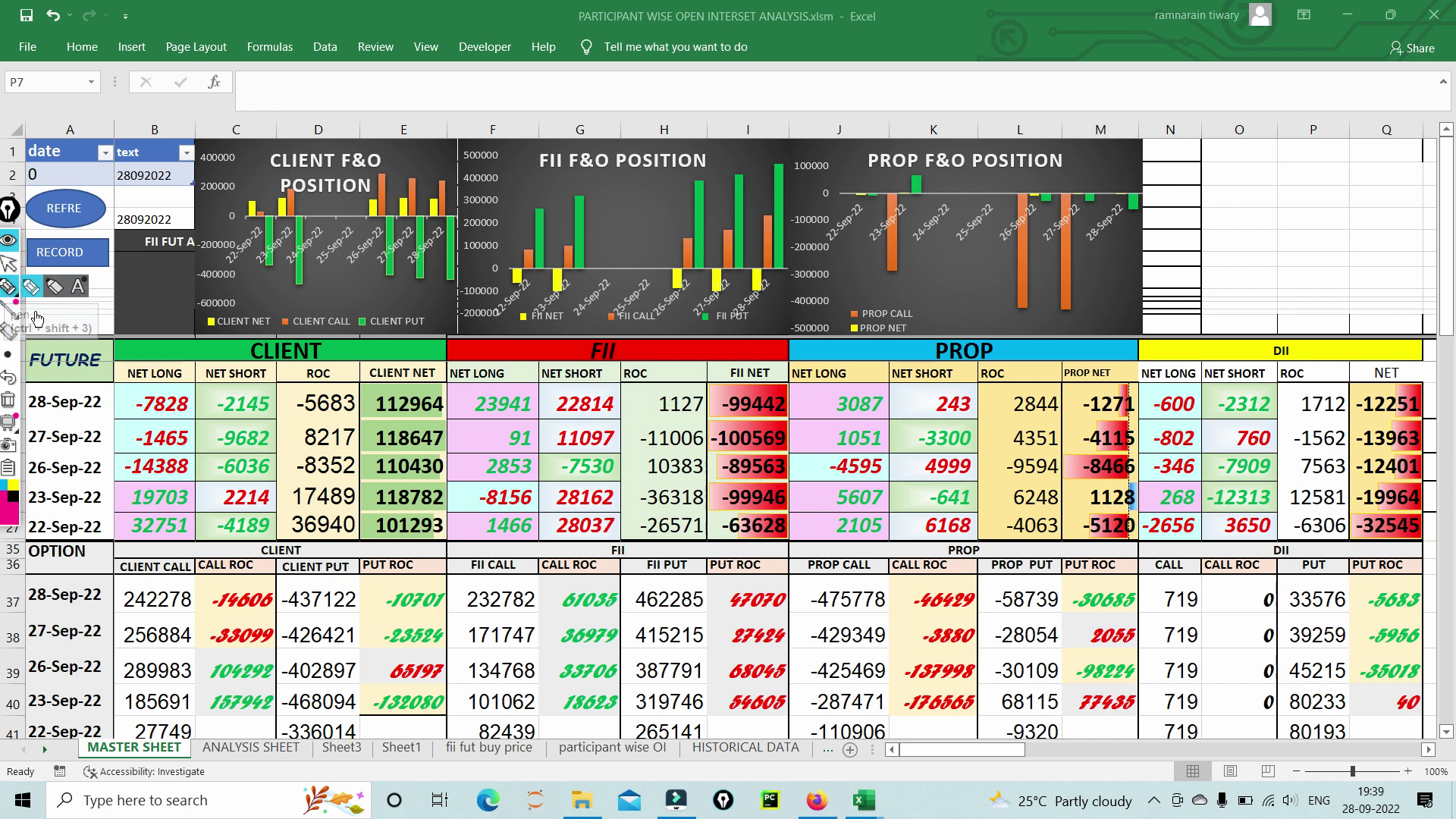
mouse_move(139, 392)
mouse_down()
mouse_move(198, 363)
mouse_move(284, 386)
mouse_up()
mouse_move(101, 407)
mouse_down()
mouse_move(185, 396)
mouse_move(198, 414)
mouse_move(173, 425)
mouse_up()
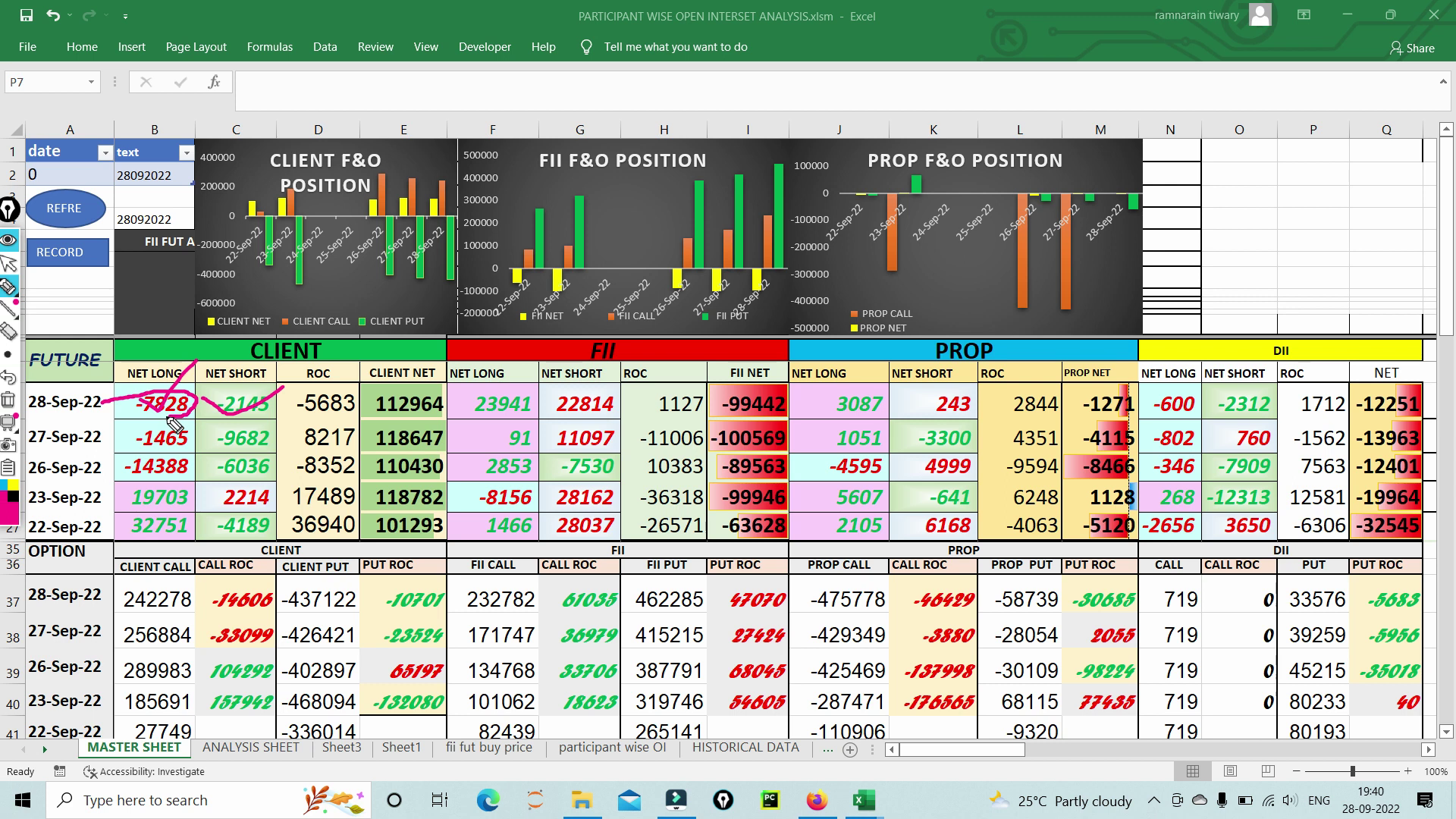
Step: Clear the ink and tick the Client net figure in the 28-Sep-22 futures row
click(7, 399)
mouse_move(8, 354)
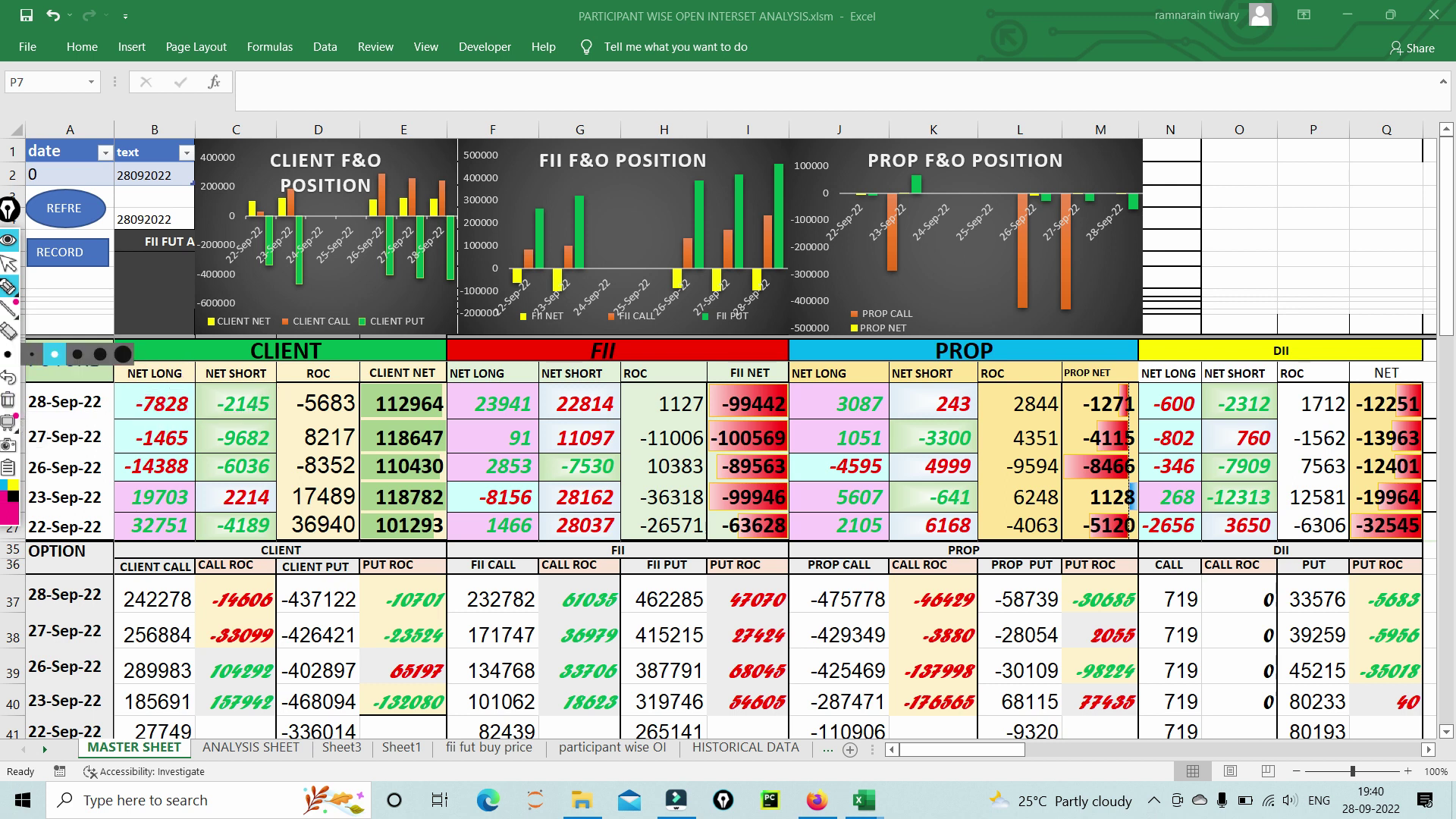
drag(372, 407, 452, 362)
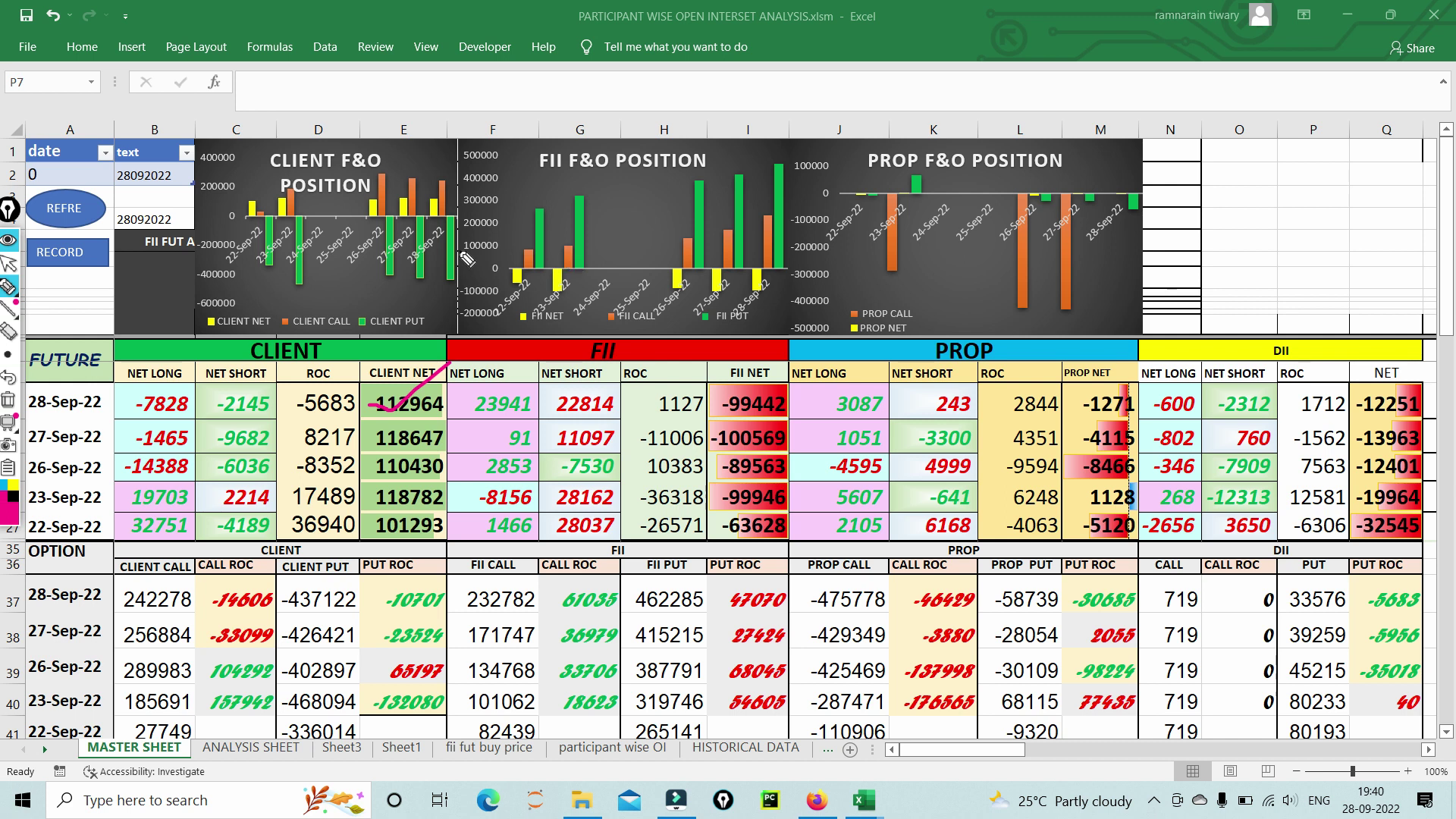
click(394, 404)
Step: Circle the Client net long and the FII net long, net short and net figures in the 28-Sep-22 futures row
click(9, 288)
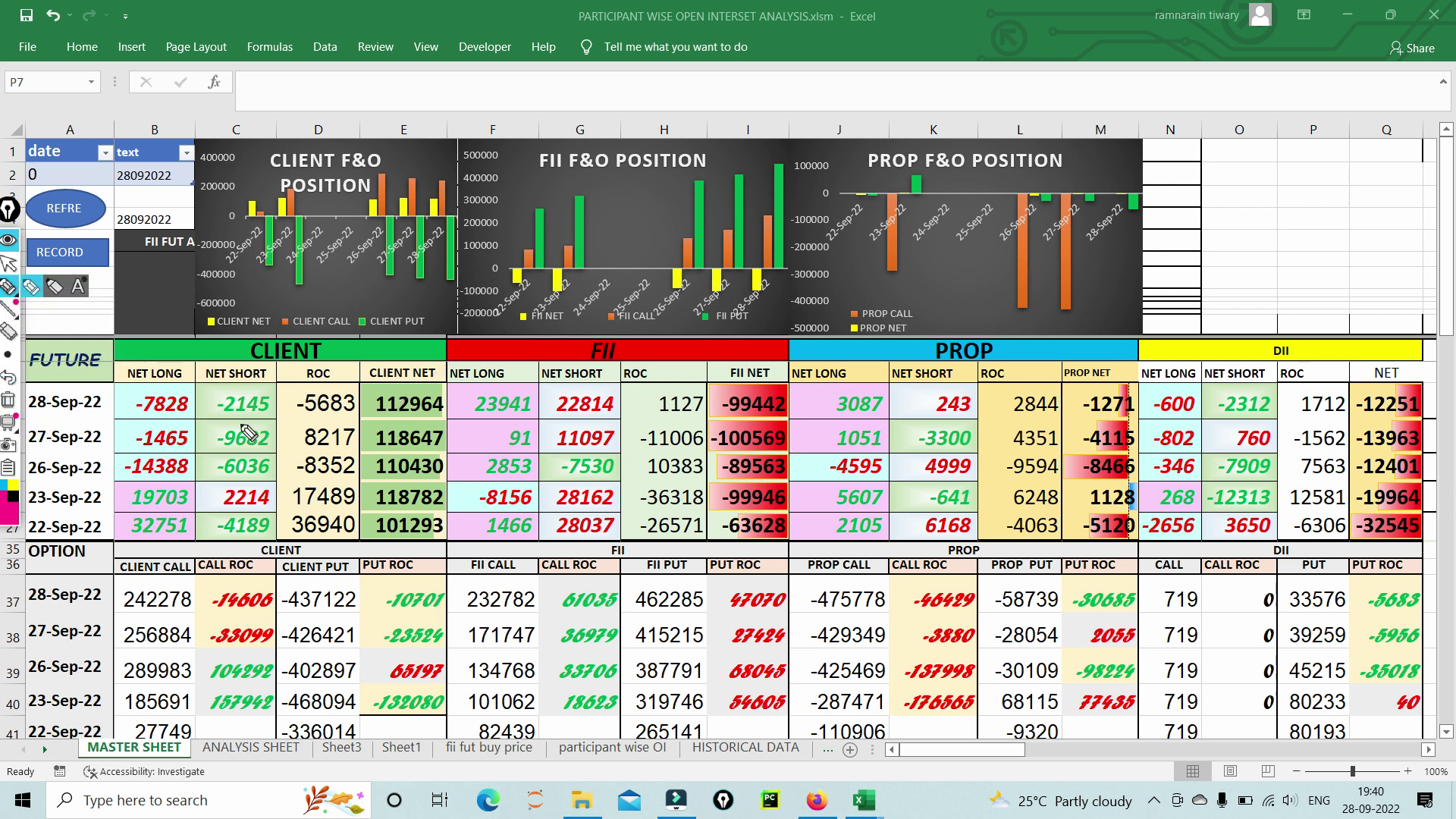
mouse_move(129, 415)
mouse_down()
mouse_move(182, 421)
mouse_move(186, 388)
mouse_move(156, 385)
mouse_move(139, 408)
mouse_move(225, 369)
mouse_up()
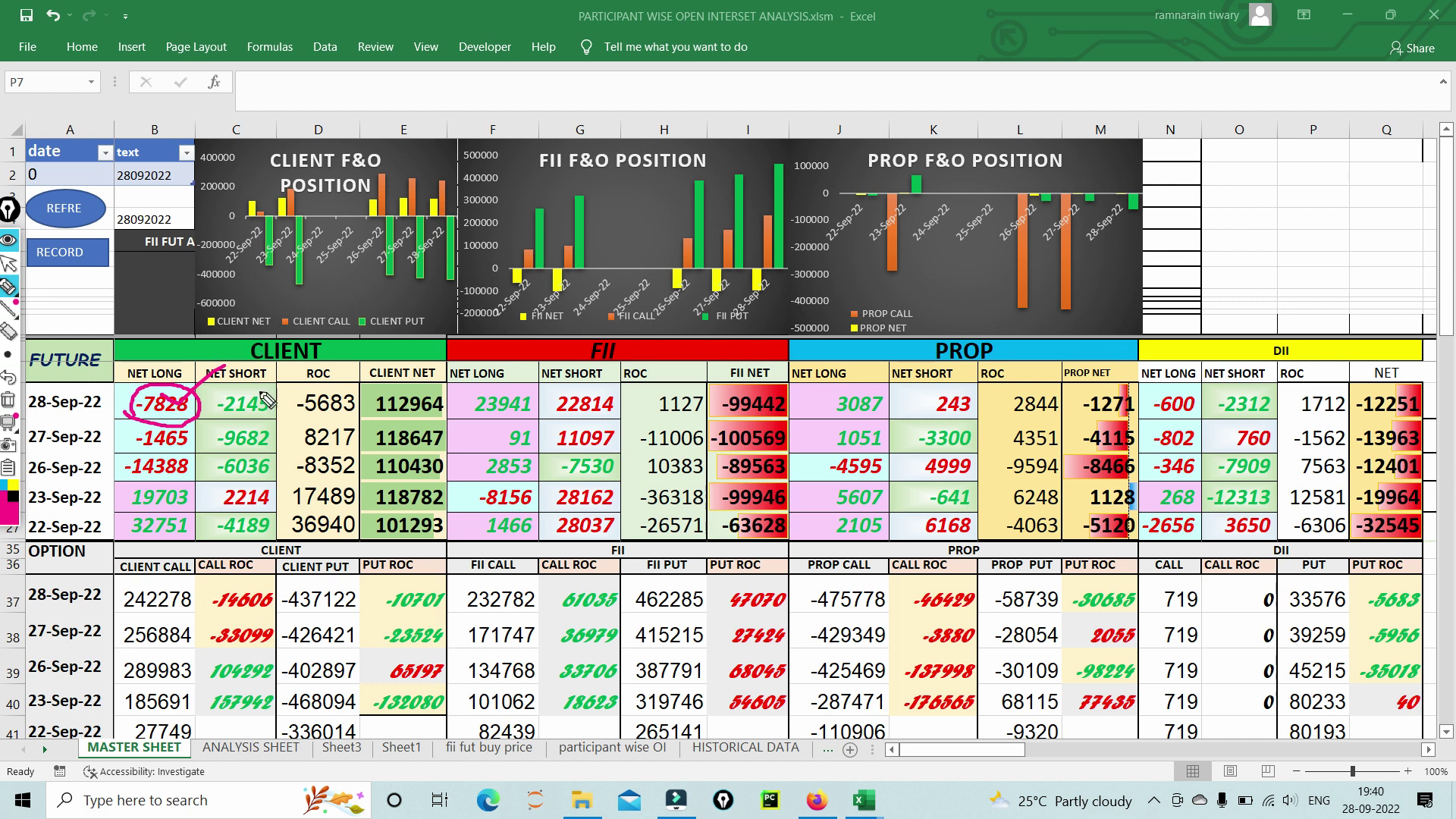
mouse_move(446, 416)
mouse_down()
mouse_move(508, 420)
mouse_move(541, 400)
mouse_move(476, 407)
mouse_move(599, 393)
mouse_move(613, 418)
mouse_move(553, 421)
mouse_move(646, 362)
mouse_up()
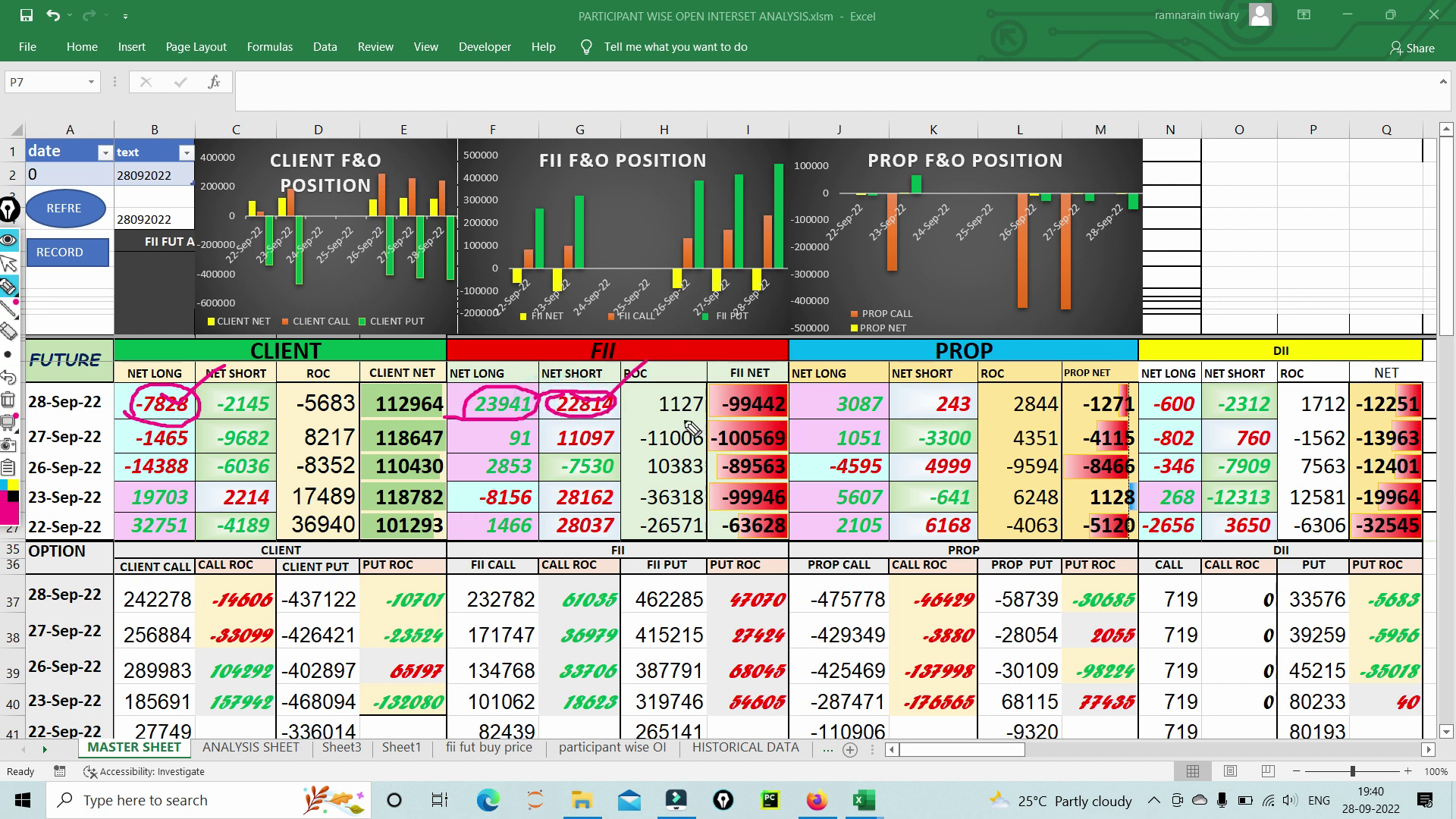
mouse_move(708, 419)
mouse_down()
mouse_move(766, 418)
mouse_move(803, 391)
mouse_move(725, 379)
mouse_move(707, 395)
mouse_up()
mouse_move(522, 400)
mouse_down()
mouse_move(507, 379)
mouse_move(647, 336)
mouse_up()
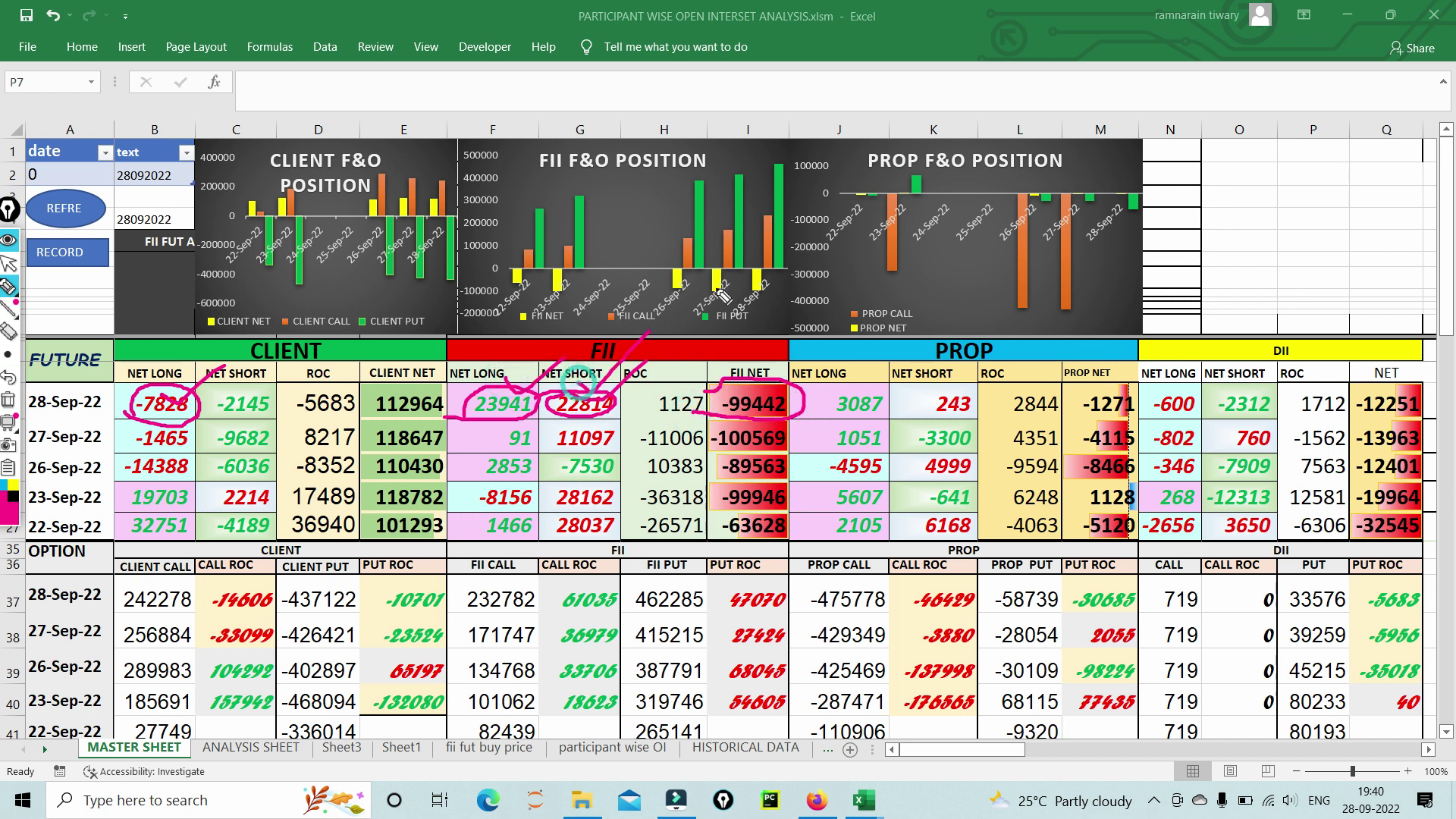
Step: Clear the ink, tick the 28-Sep-22 FII net long and net figures, and circle the 27-Sep-22 FII net
click(9, 400)
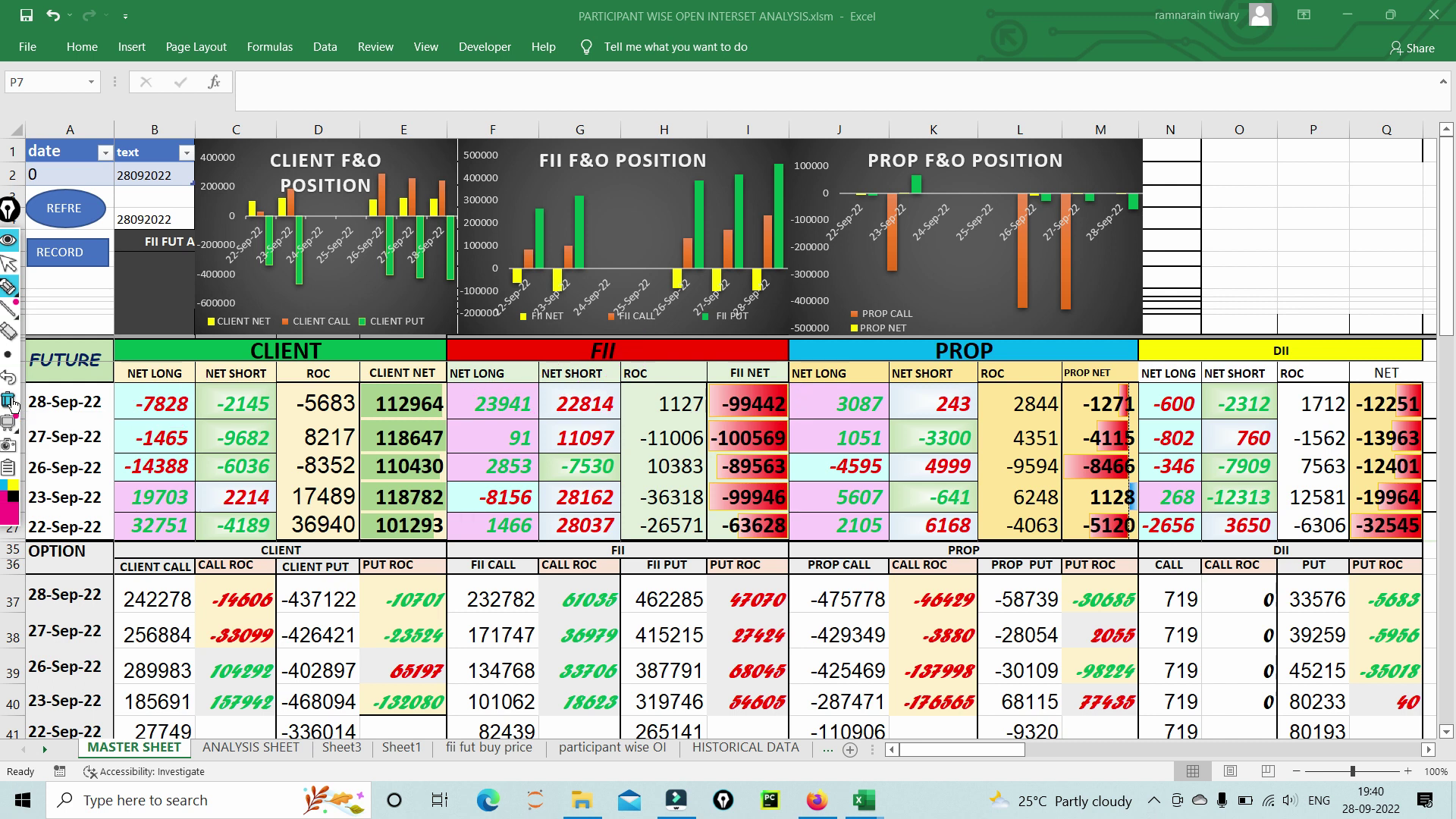
click(9, 421)
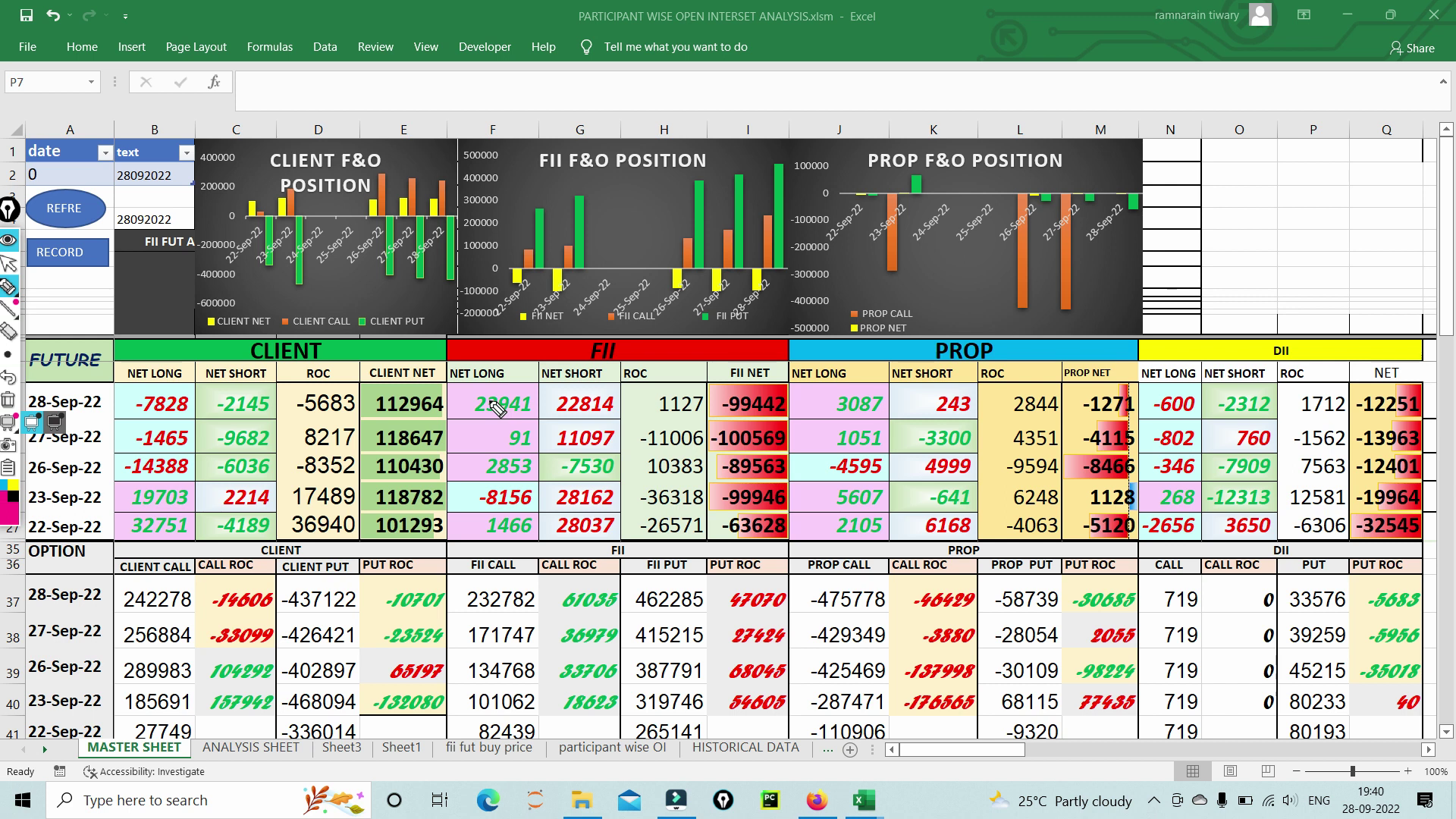
drag(533, 366, 500, 412)
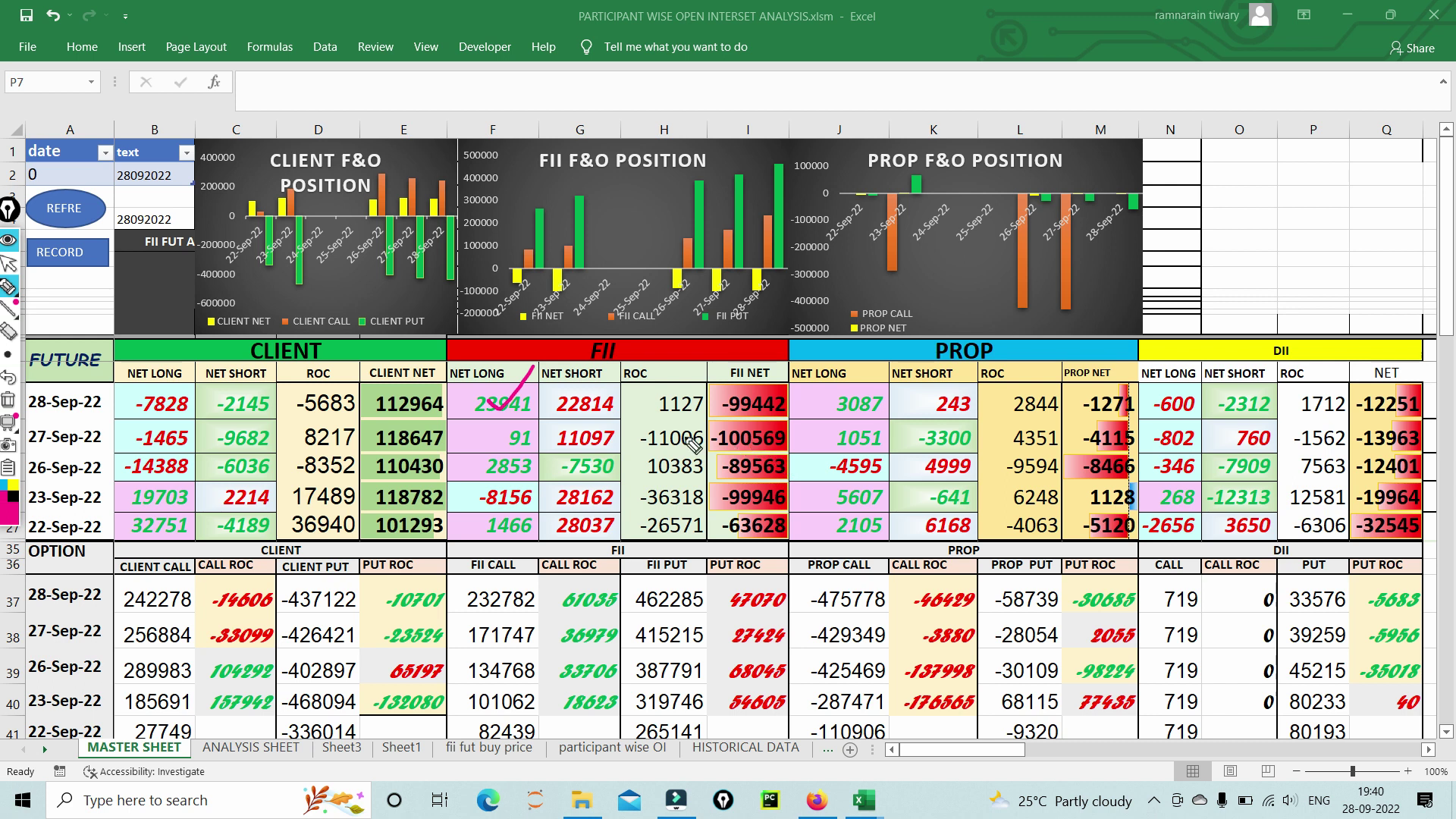
mouse_move(730, 428)
mouse_down()
mouse_move(804, 428)
mouse_move(694, 451)
mouse_move(711, 431)
mouse_up()
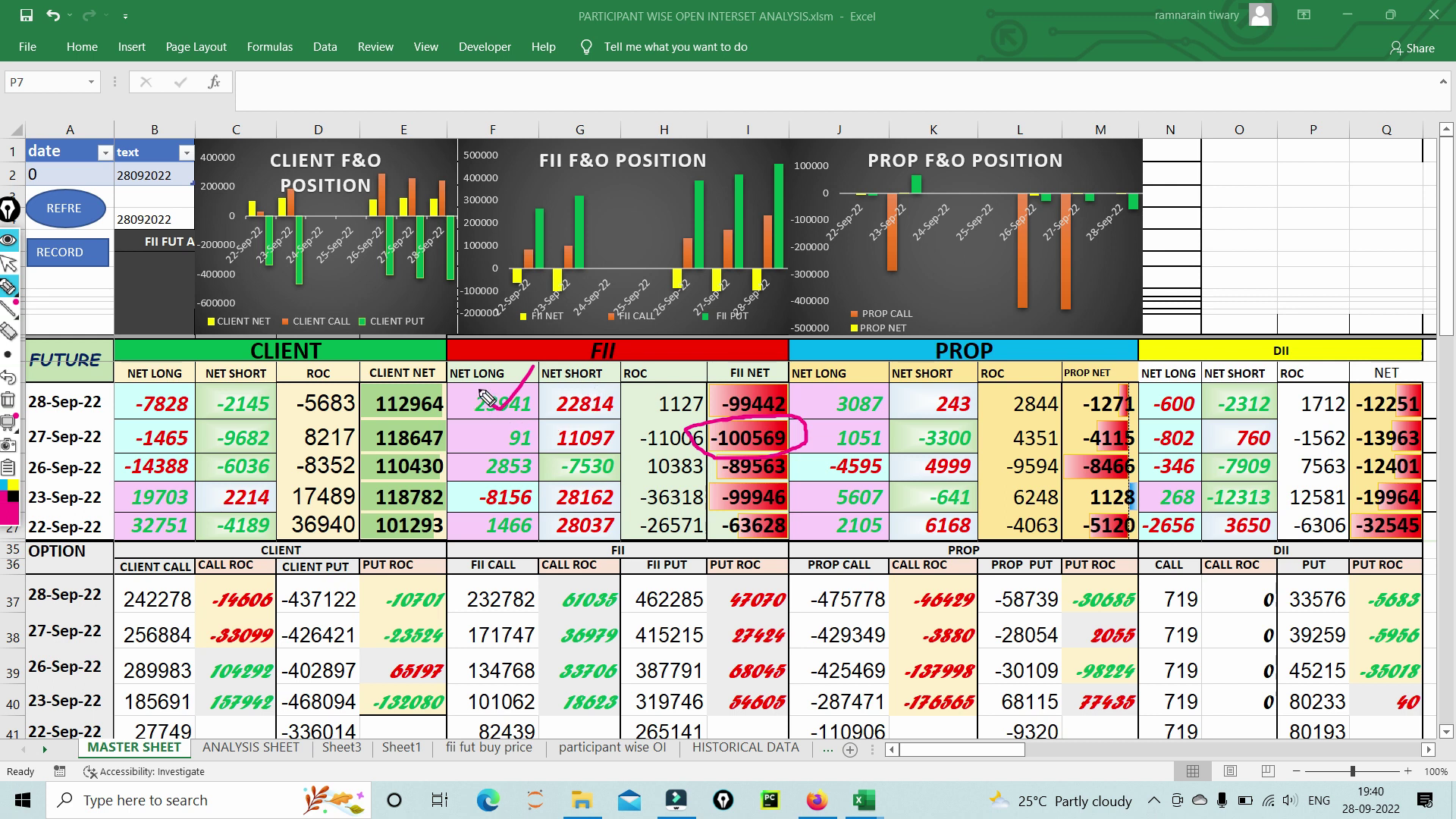
drag(502, 413, 567, 370)
drag(721, 398, 806, 339)
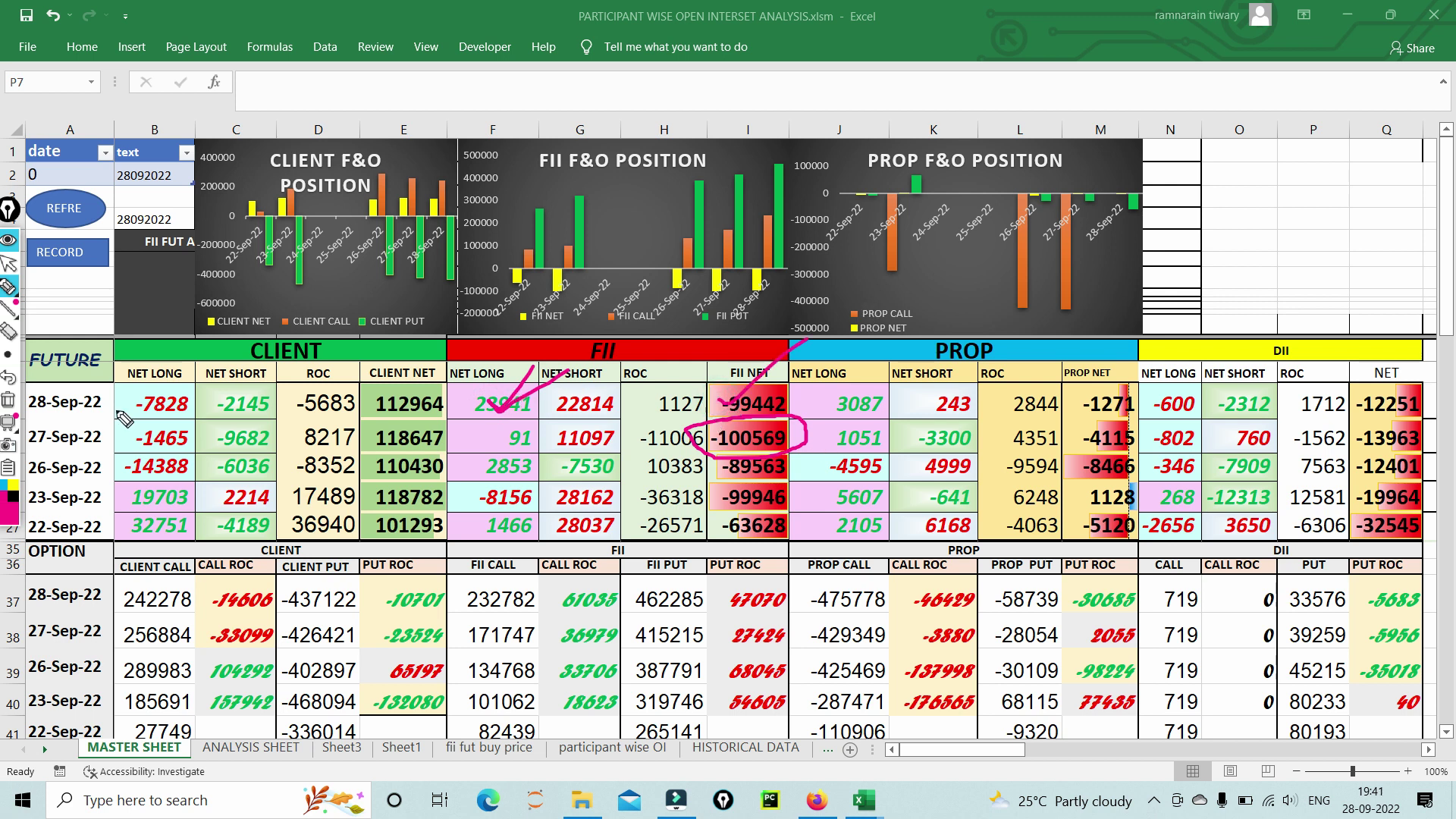
Step: Clear the ink and circle the Prop net long, DII net and DII net short figures in the 28-Sep-22 futures row
click(9, 399)
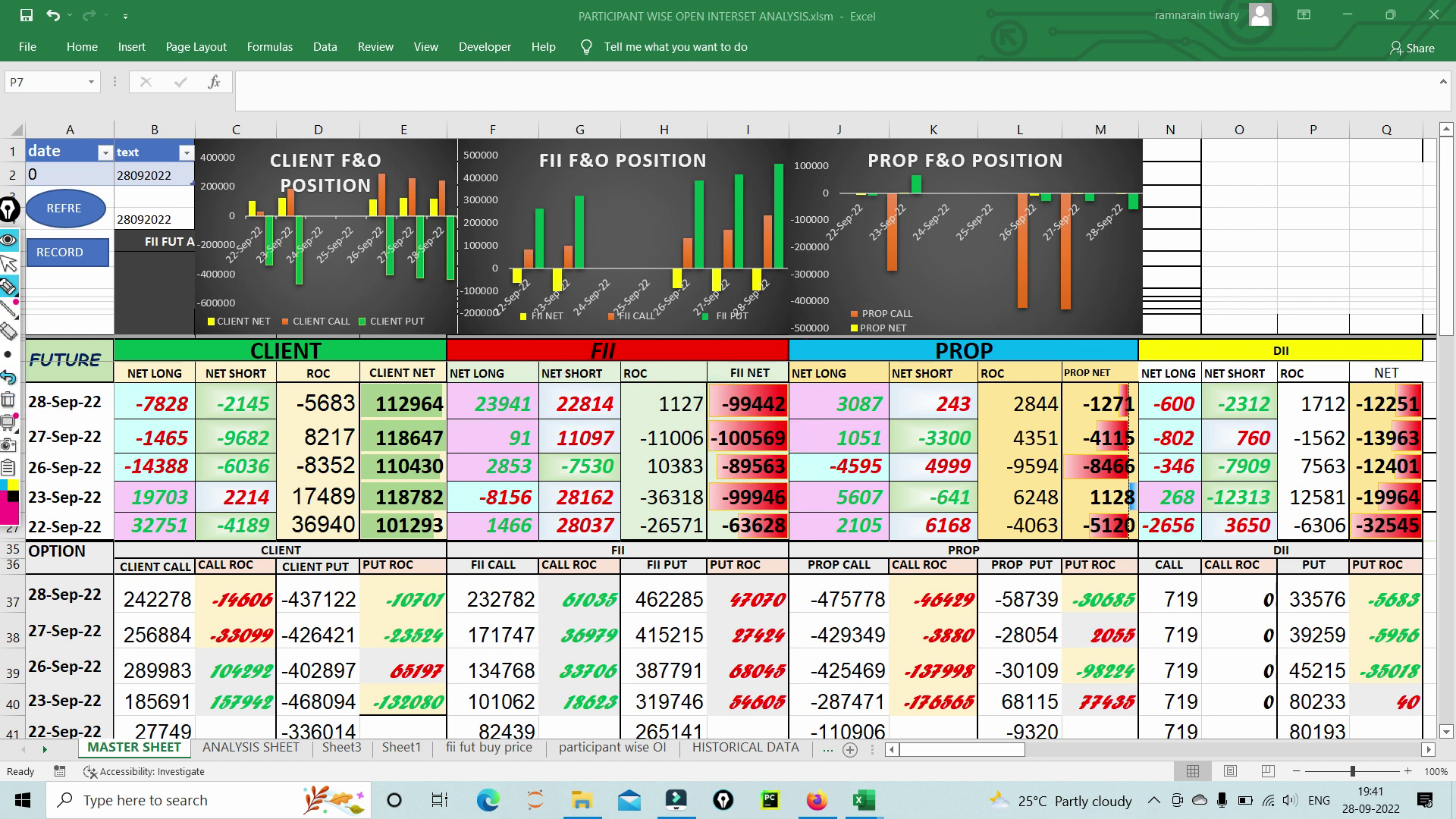
click(9, 307)
click(10, 287)
mouse_move(832, 407)
mouse_down()
mouse_move(872, 380)
mouse_move(864, 417)
mouse_move(842, 409)
mouse_move(861, 388)
mouse_move(840, 379)
mouse_move(863, 379)
mouse_up()
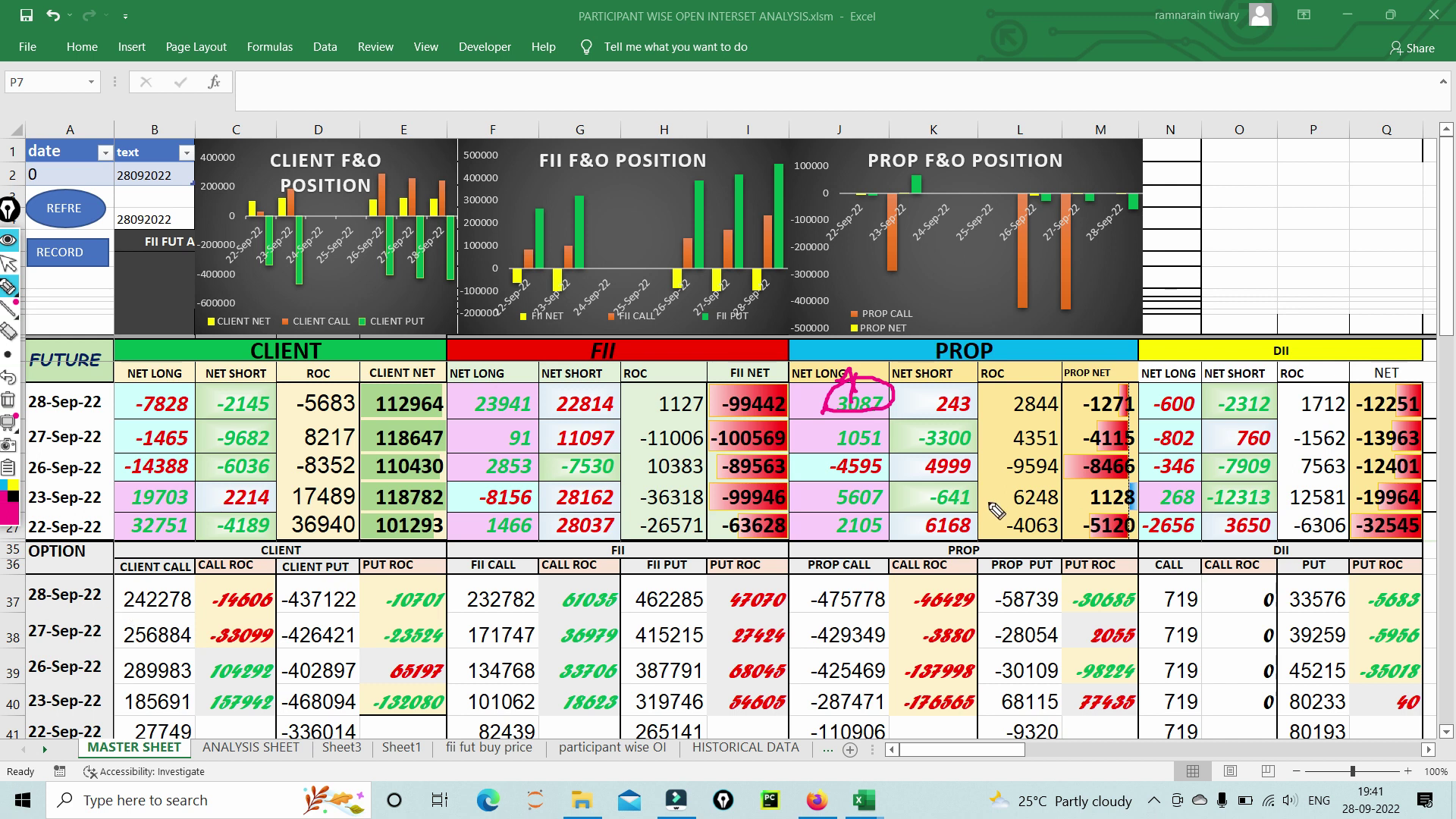
mouse_move(1347, 400)
mouse_down()
mouse_move(1429, 381)
mouse_move(1357, 413)
mouse_move(1420, 362)
mouse_up()
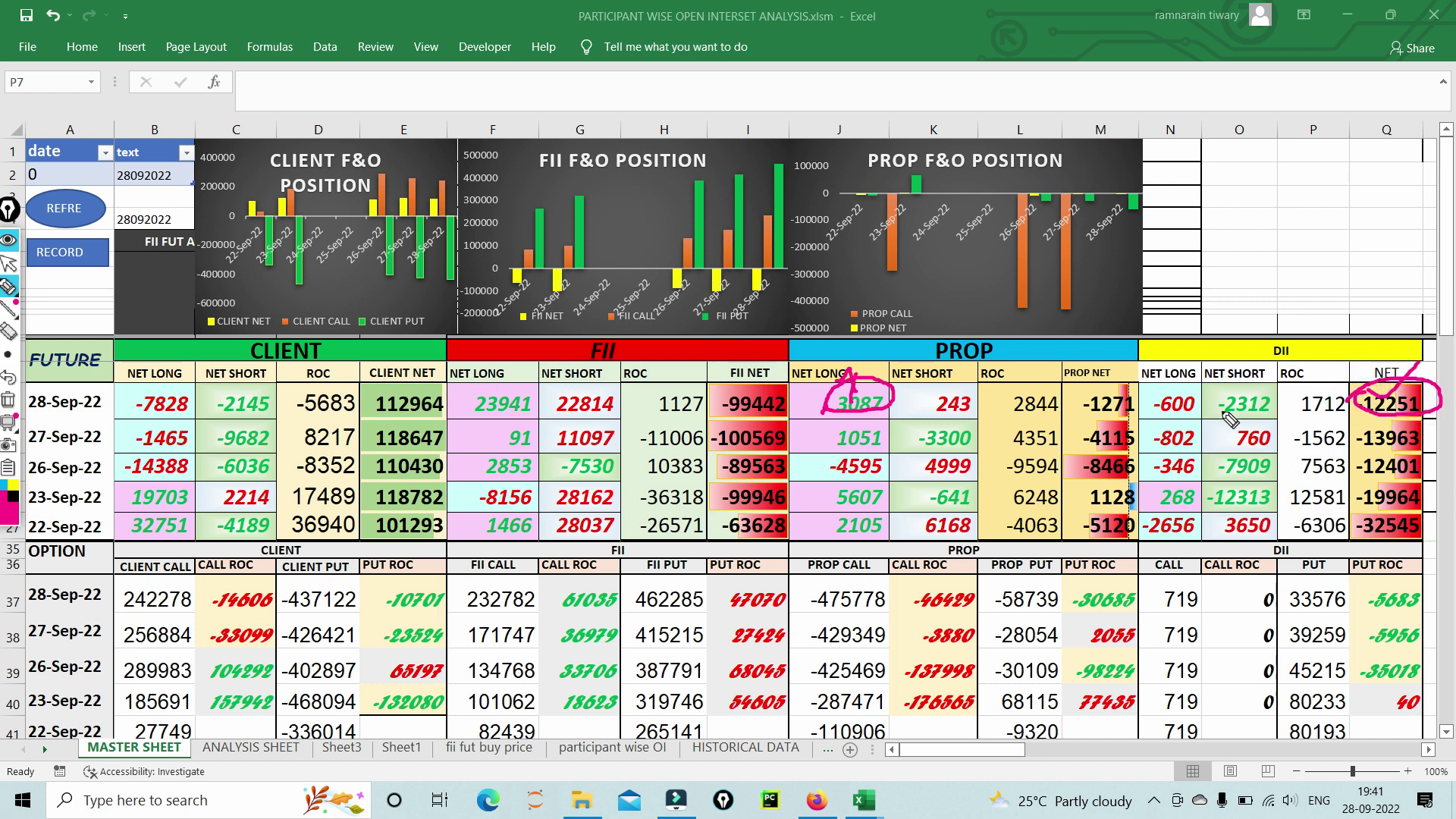
drag(1207, 396, 1284, 389)
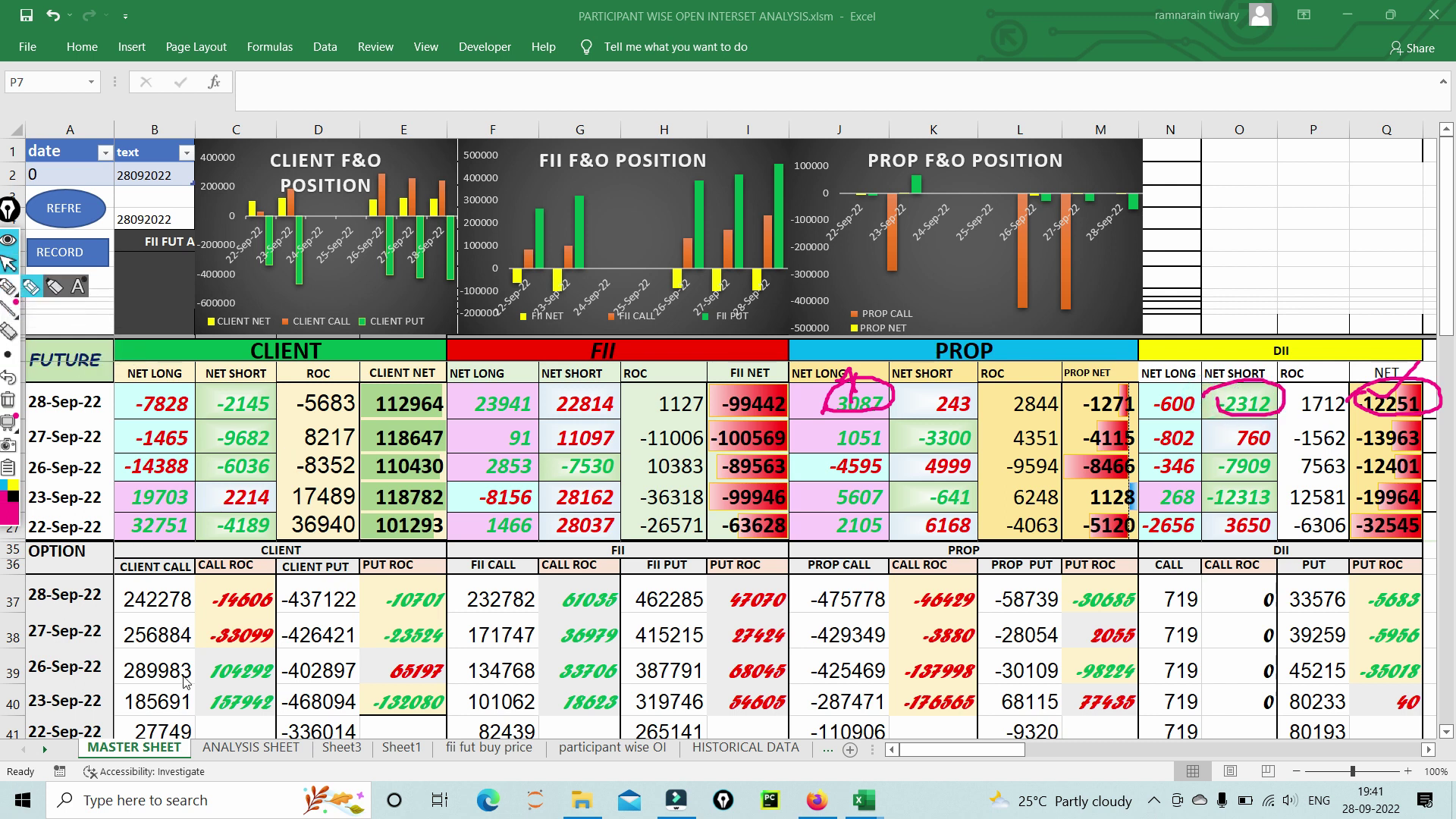
Step: On the ANALYSIS SHEET, clear the old ink and mark the Clients, DII and FII entries with their conclusions in the 28092022 futures table
click(228, 749)
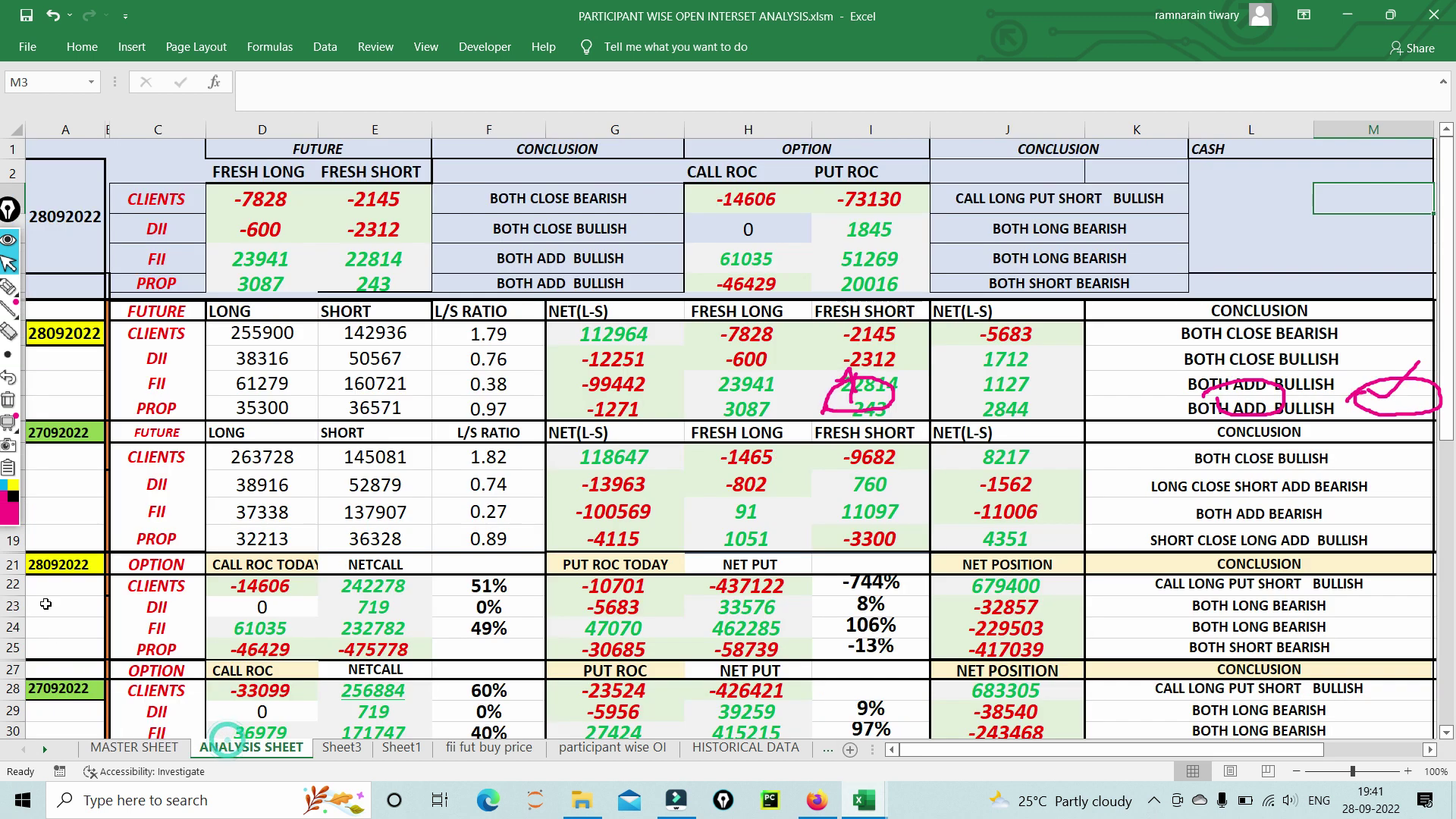
click(7, 399)
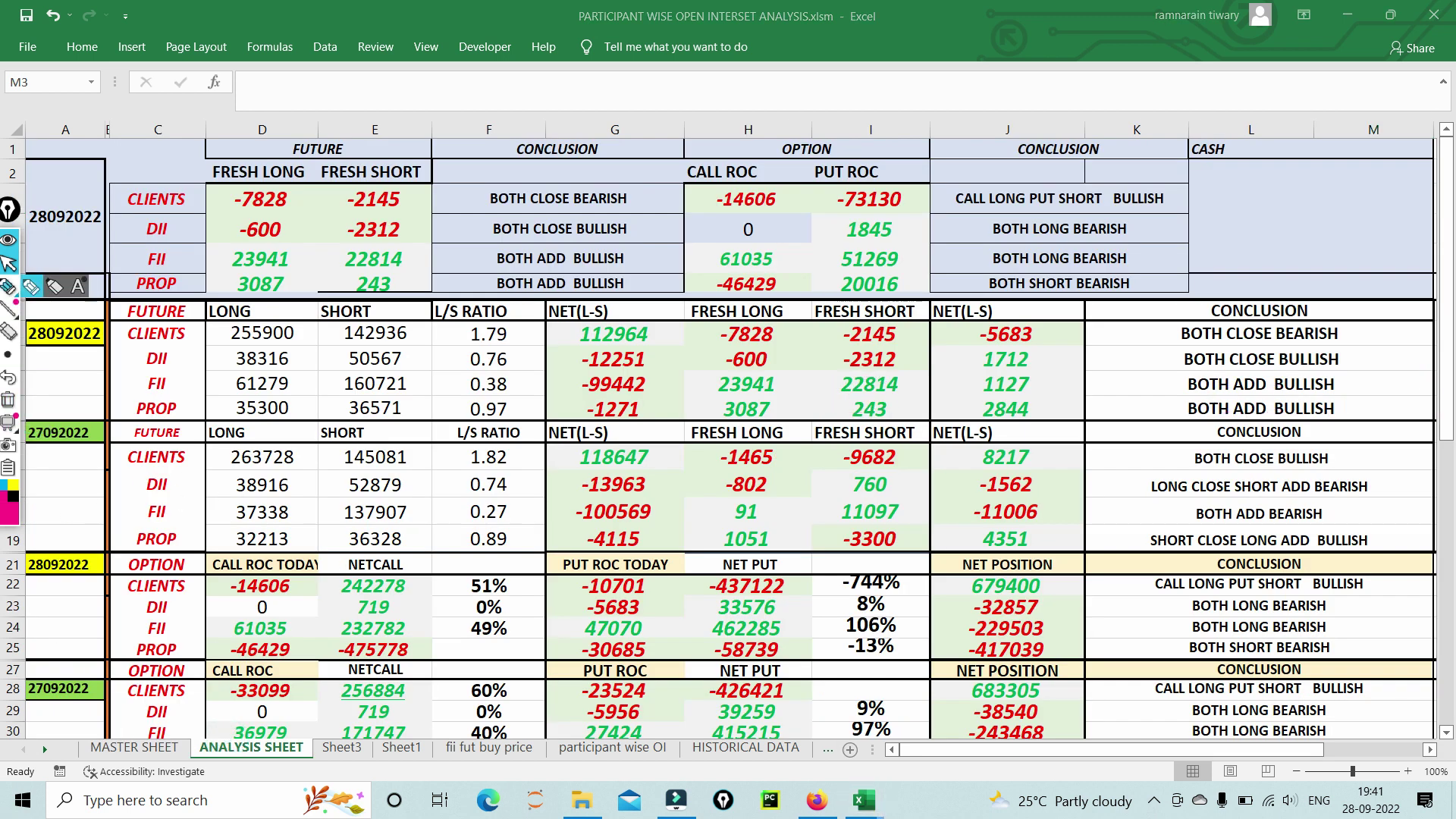
click(8, 287)
drag(1174, 343, 1218, 321)
drag(161, 335, 309, 257)
mouse_move(1171, 364)
mouse_down()
mouse_move(1223, 341)
mouse_move(1257, 351)
mouse_up()
drag(137, 384, 187, 346)
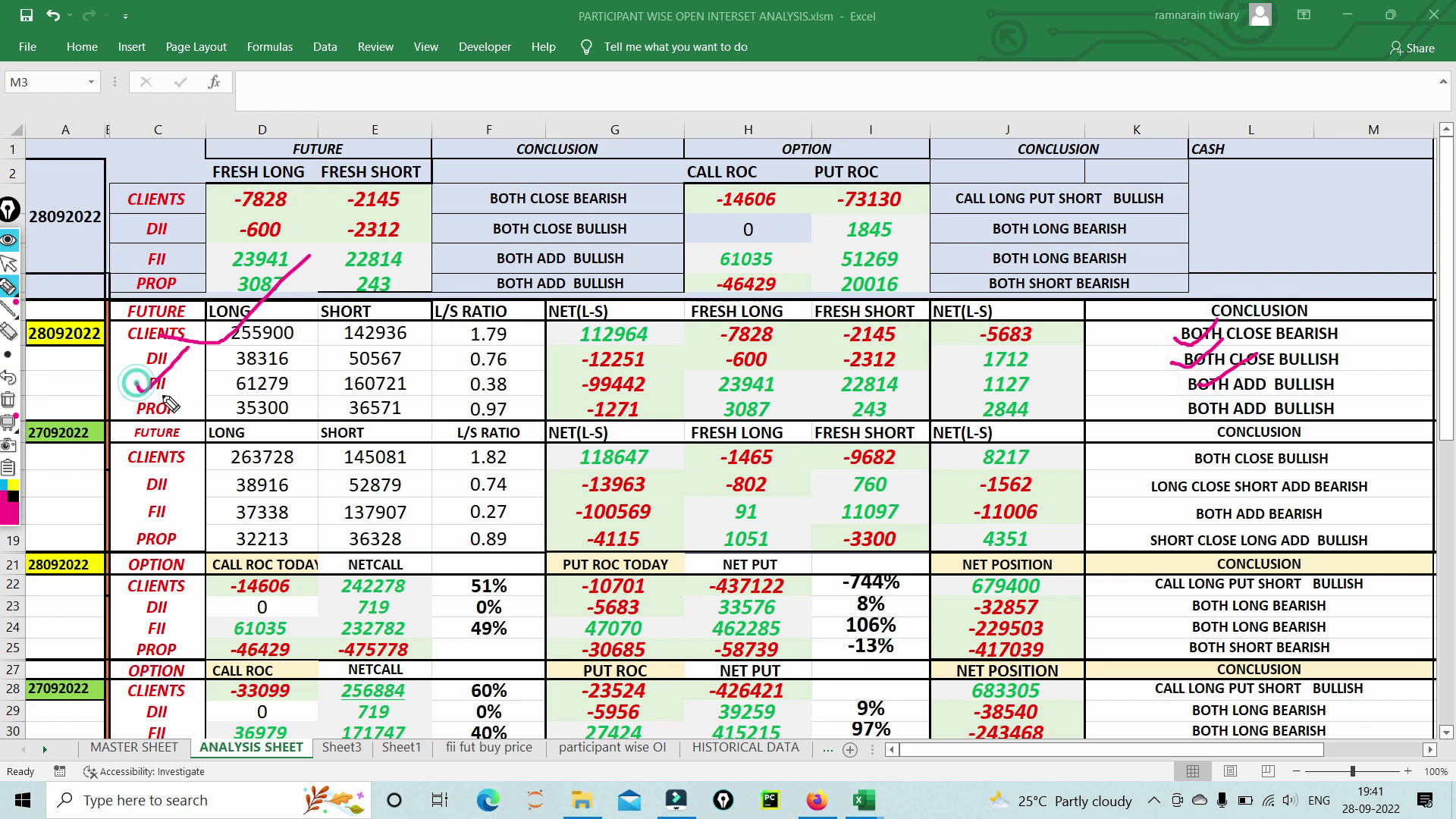
Step: Tick the Prop entry in the 28092022 futures table, circle the DII, FII and Prop conclusions, and clear the ink
drag(161, 411, 237, 342)
mouse_move(1177, 403)
mouse_down()
mouse_move(1311, 351)
mouse_move(1376, 398)
mouse_move(1289, 431)
mouse_move(1223, 362)
mouse_move(1259, 307)
mouse_up()
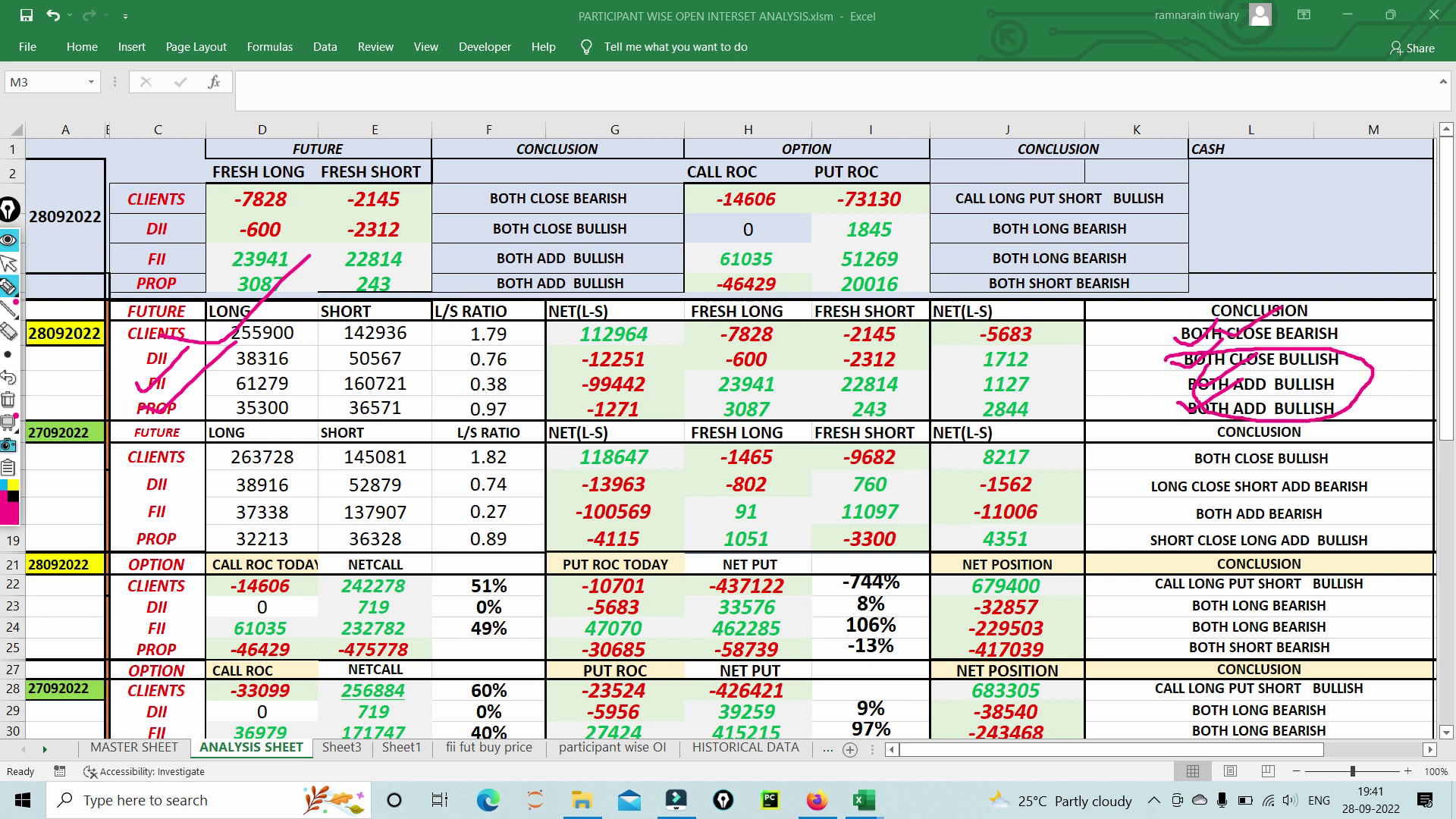
click(7, 400)
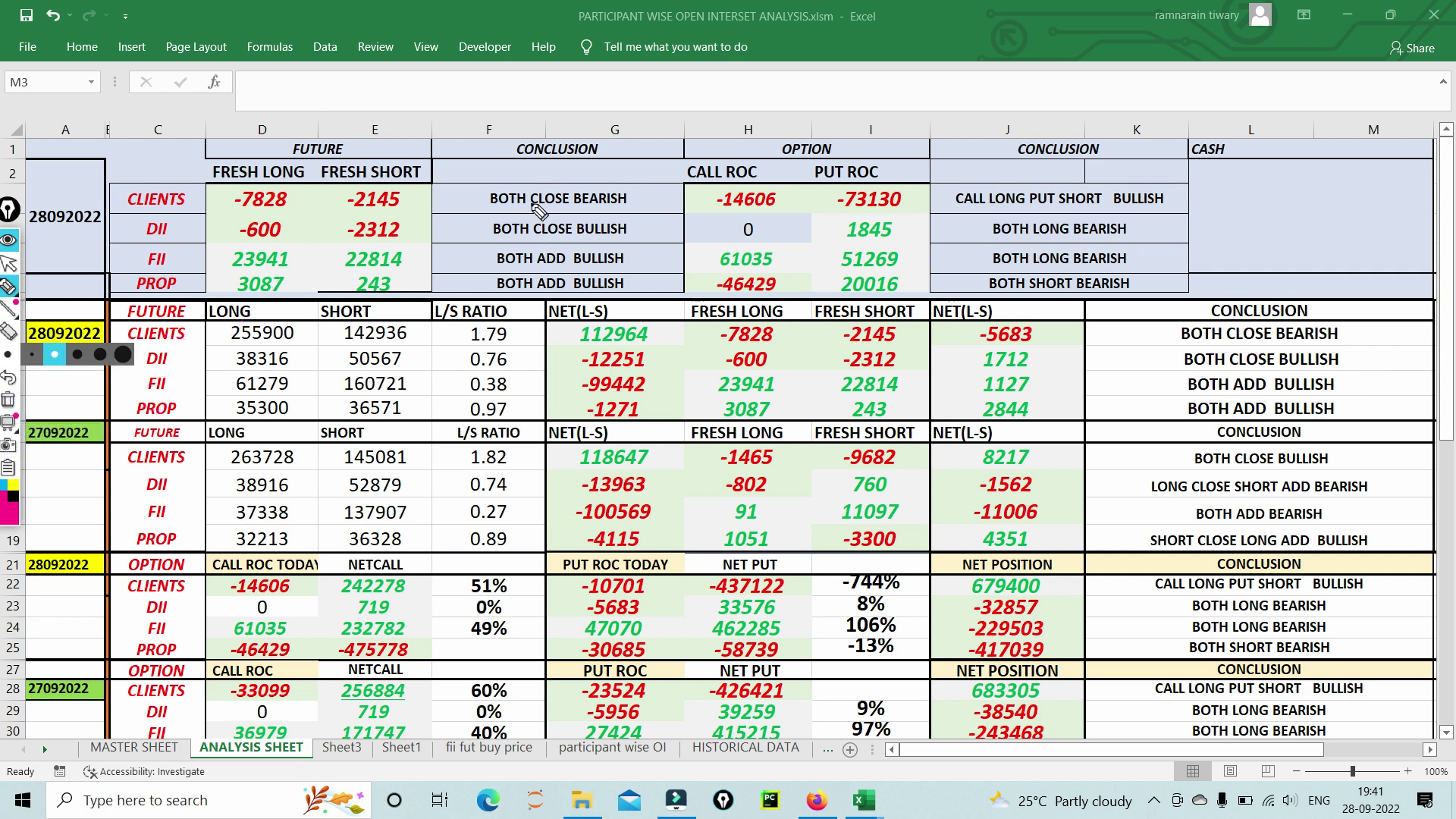
Step: In the 28092022 summary, tick all four futures conclusions and mark the Clients option conclusion
drag(531, 196, 584, 171)
drag(535, 216, 593, 192)
mouse_move(561, 250)
mouse_down()
mouse_move(584, 267)
mouse_move(600, 242)
mouse_move(603, 260)
mouse_up()
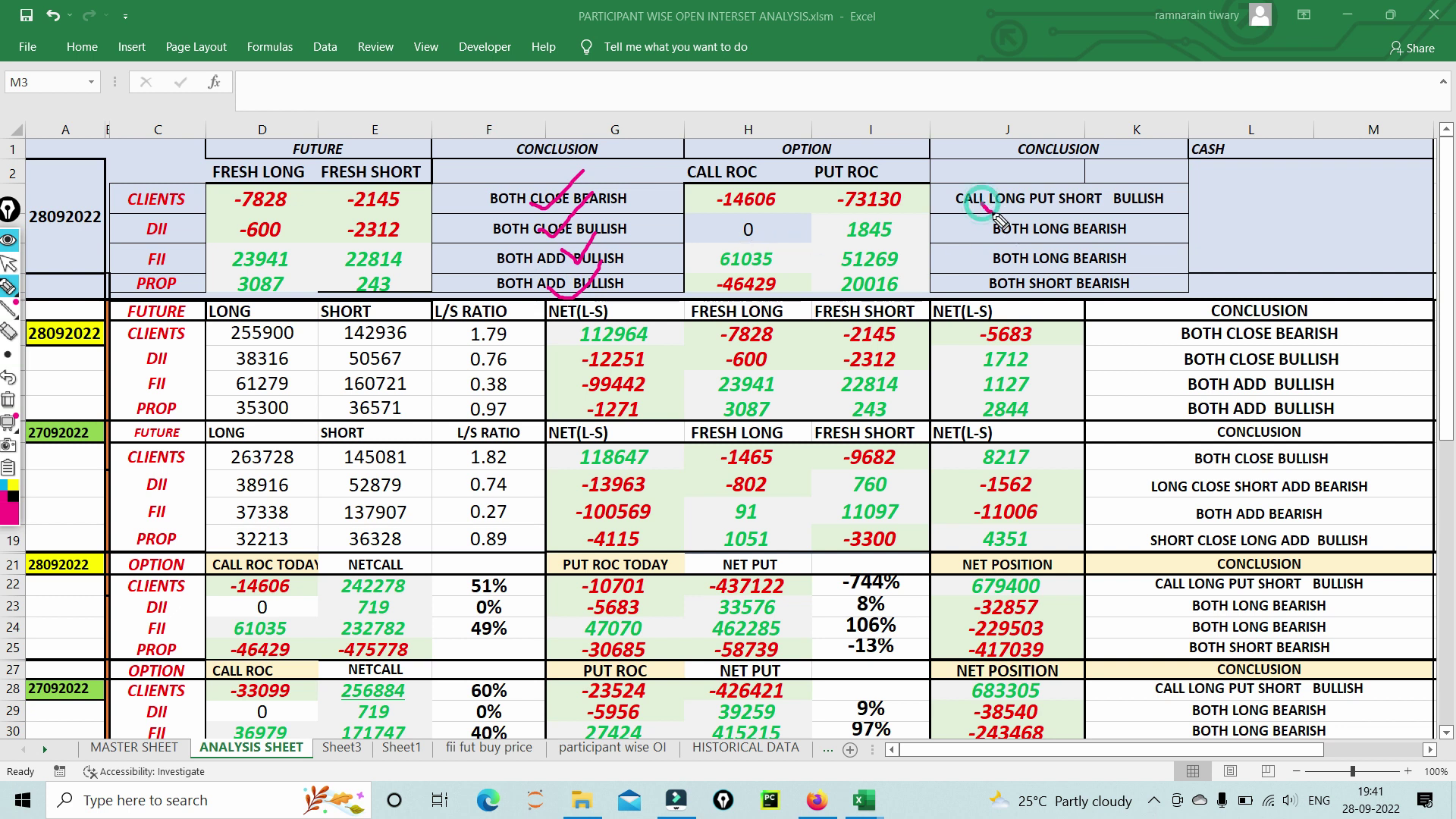
mouse_move(984, 201)
mouse_down()
mouse_move(1028, 180)
mouse_move(1101, 203)
mouse_move(1171, 199)
mouse_up()
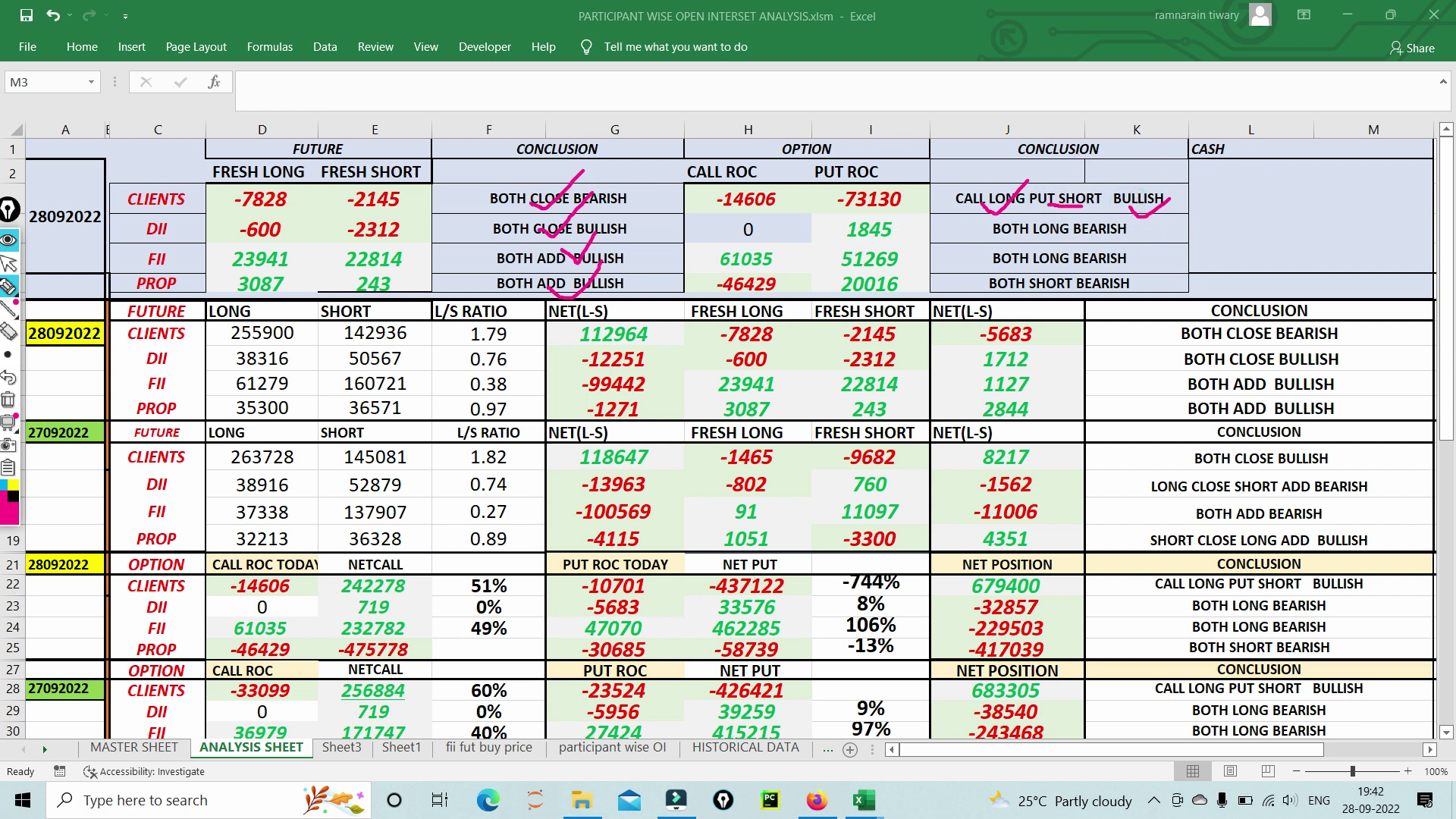
Step: On the MASTER SHEET, circle the 28-Sep-22 Client call ROC and put ROC in the options table, and clear the ink
click(8, 264)
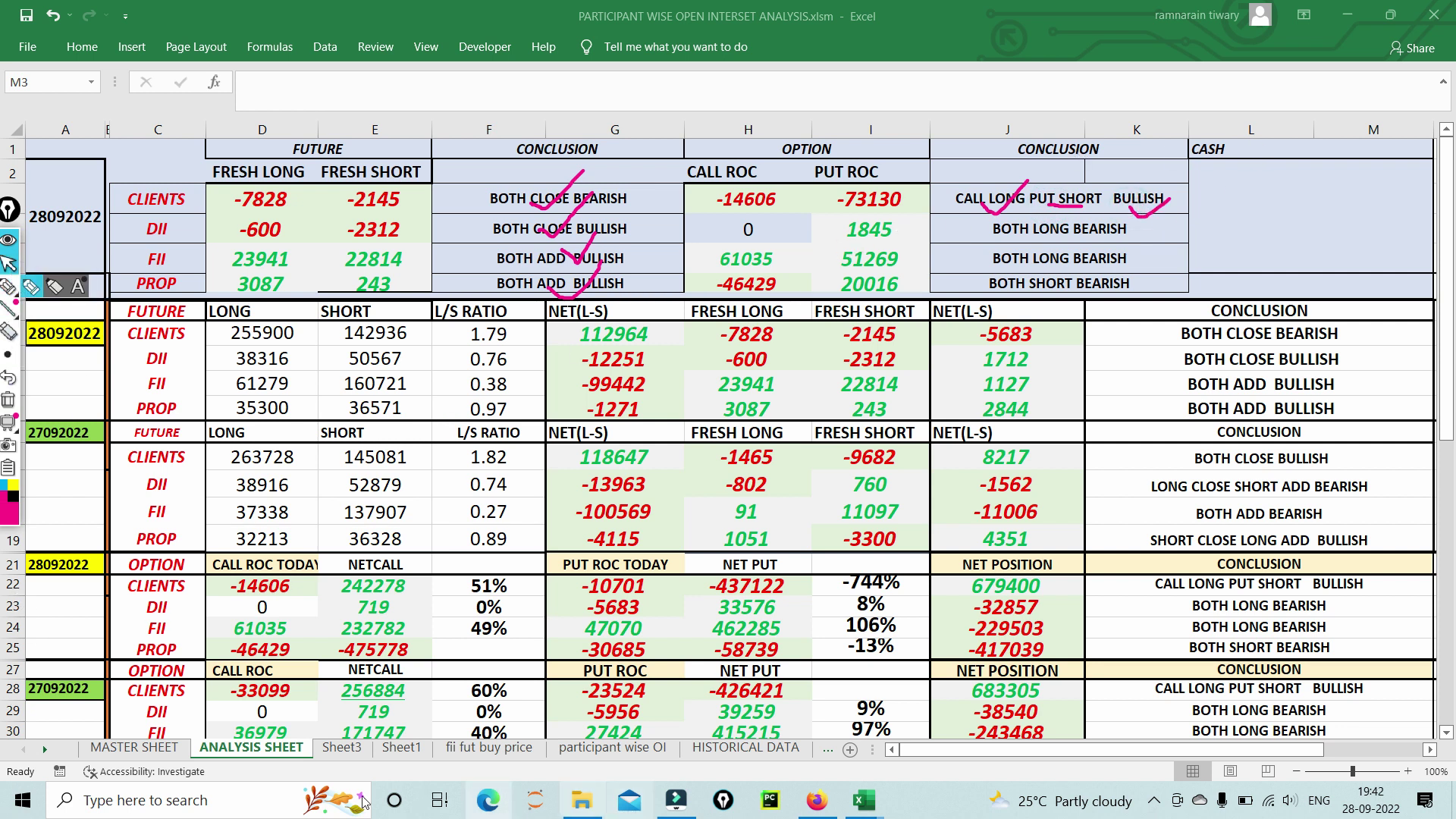
click(134, 747)
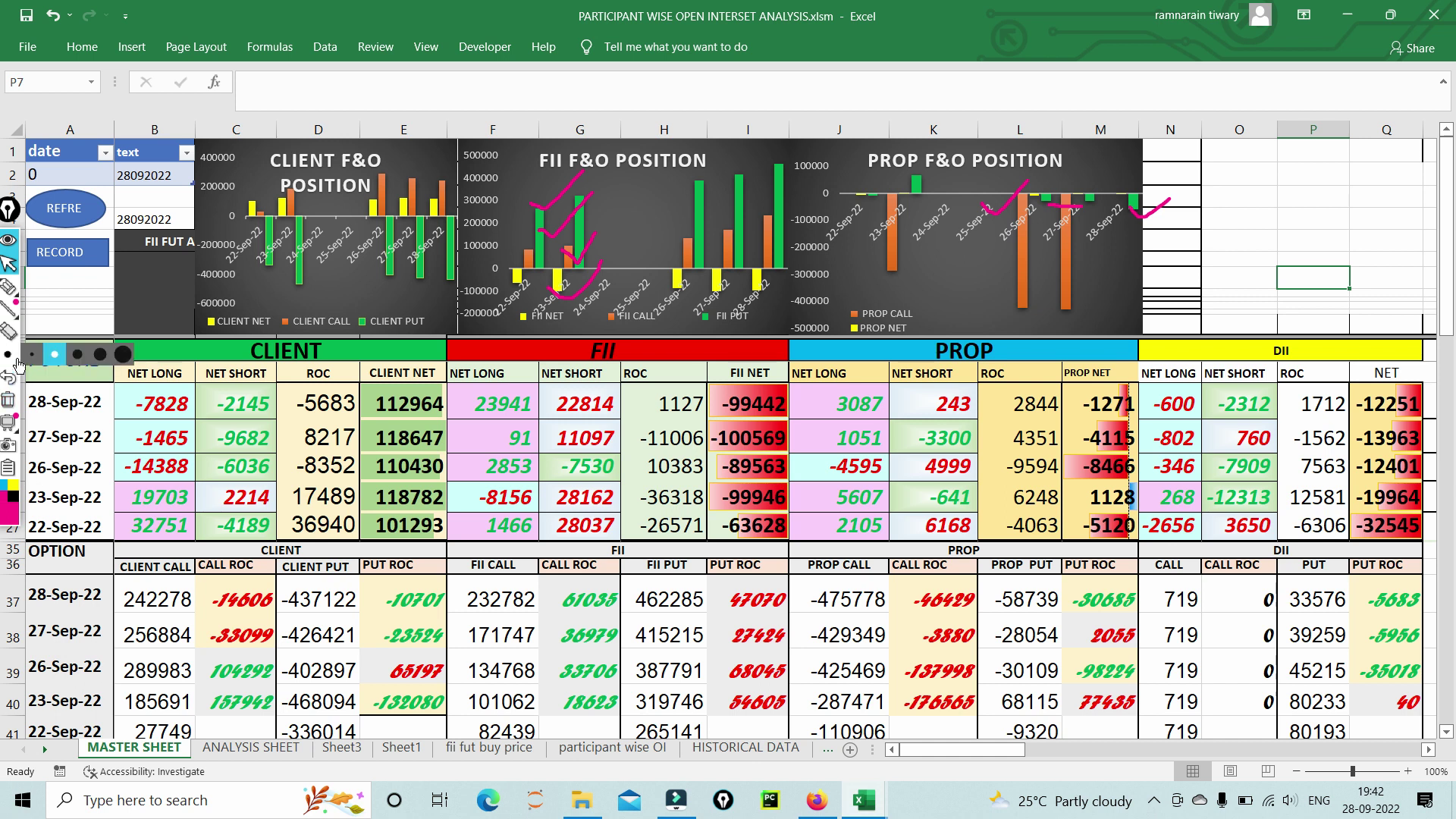
click(8, 286)
mouse_move(204, 597)
mouse_down()
mouse_move(217, 582)
mouse_move(279, 585)
mouse_move(281, 637)
mouse_move(237, 606)
mouse_up()
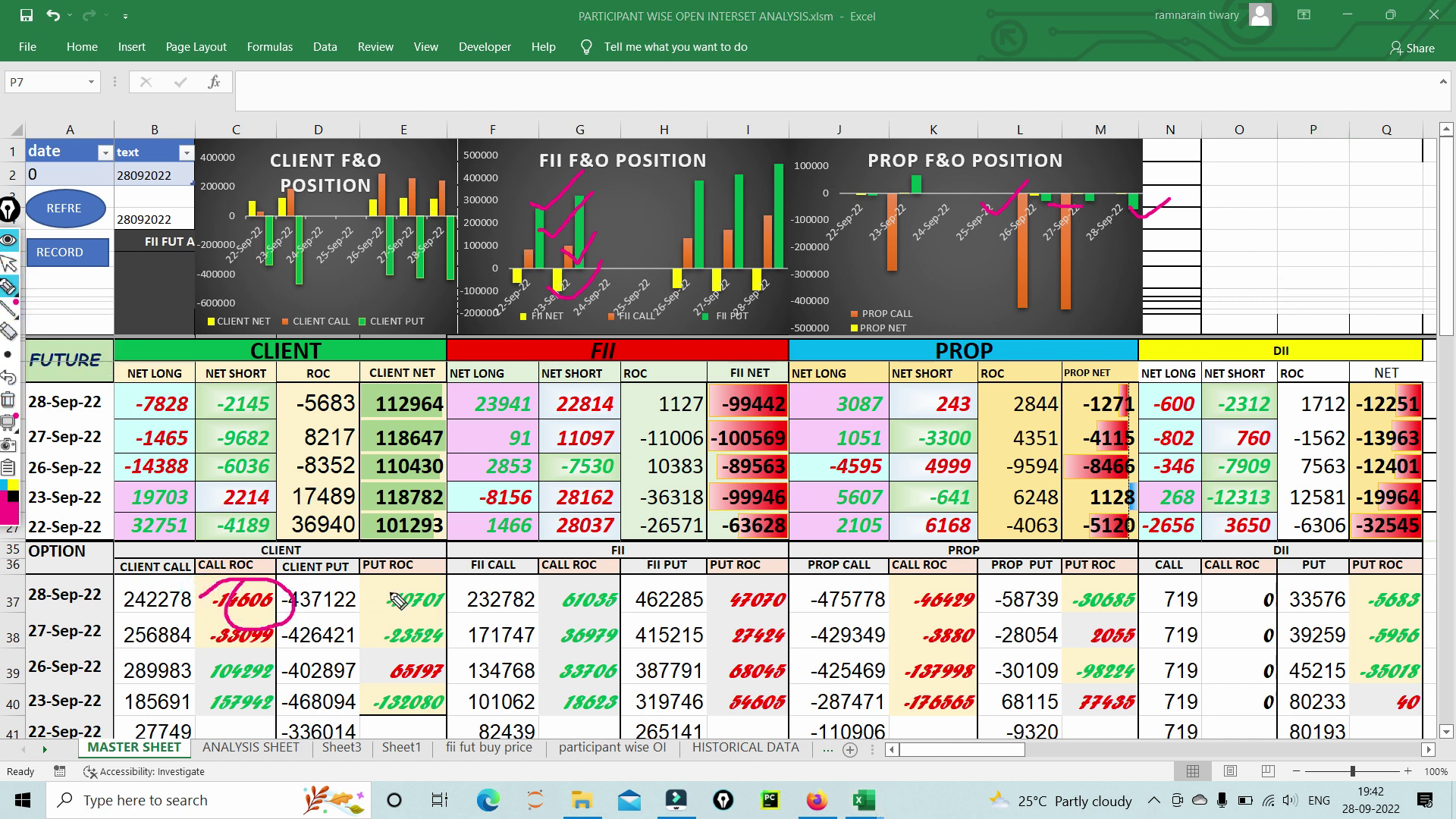
mouse_move(368, 589)
mouse_down()
mouse_move(429, 590)
mouse_move(464, 611)
mouse_up()
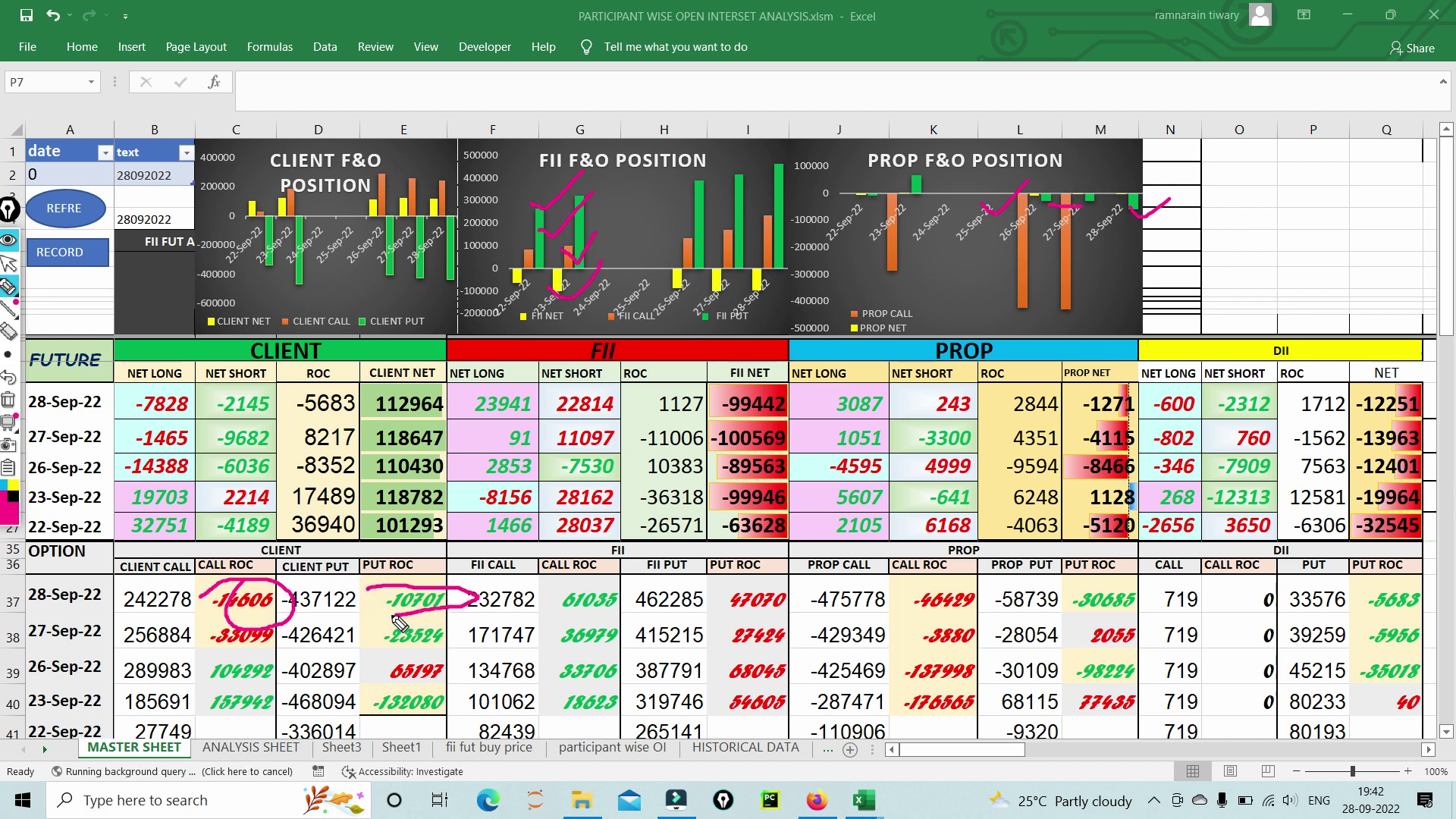
click(8, 408)
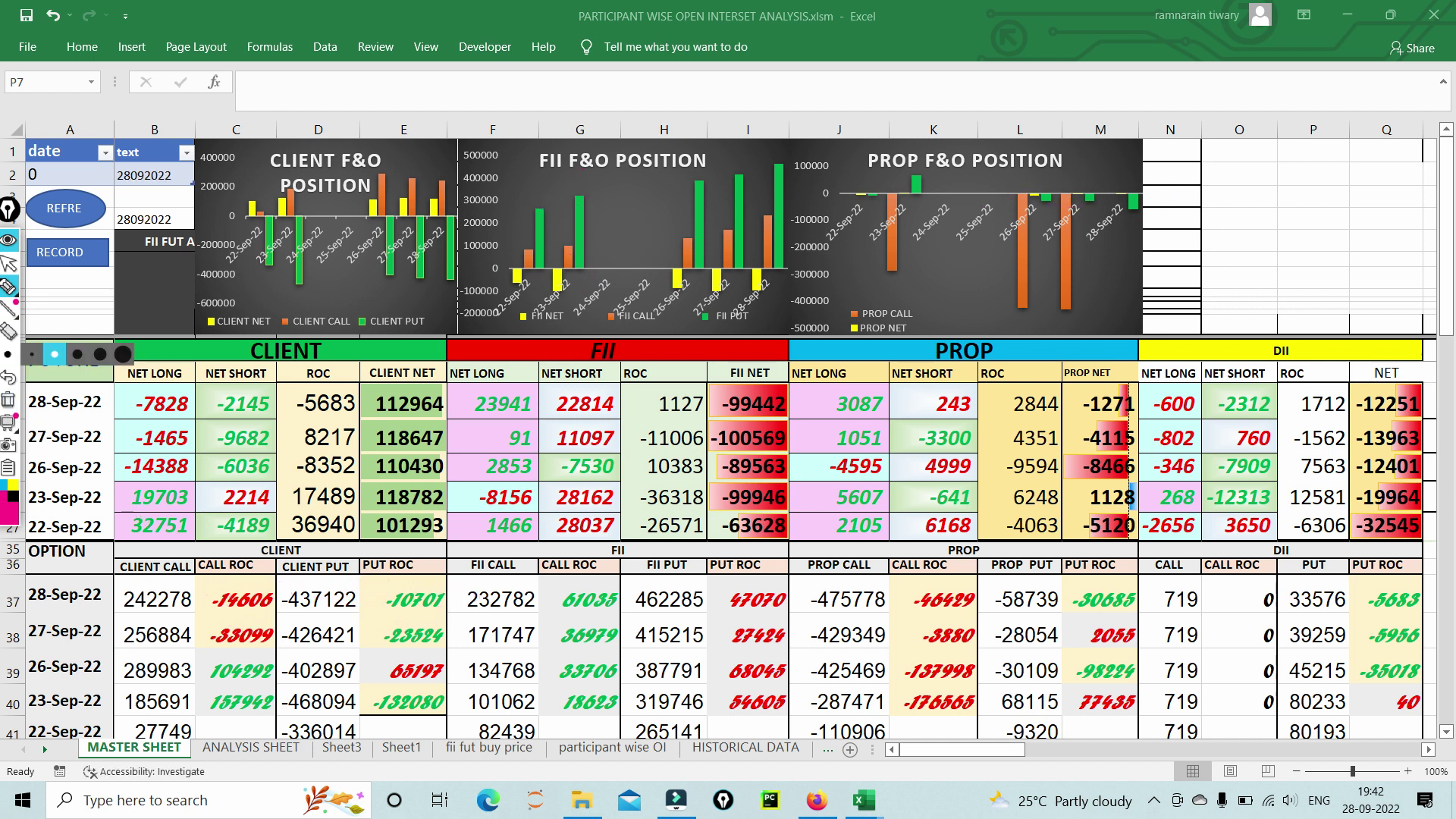
Step: Tick the 28-Sep-22 Client call and Client put figures in the options table and the Client net in the futures table
click(8, 307)
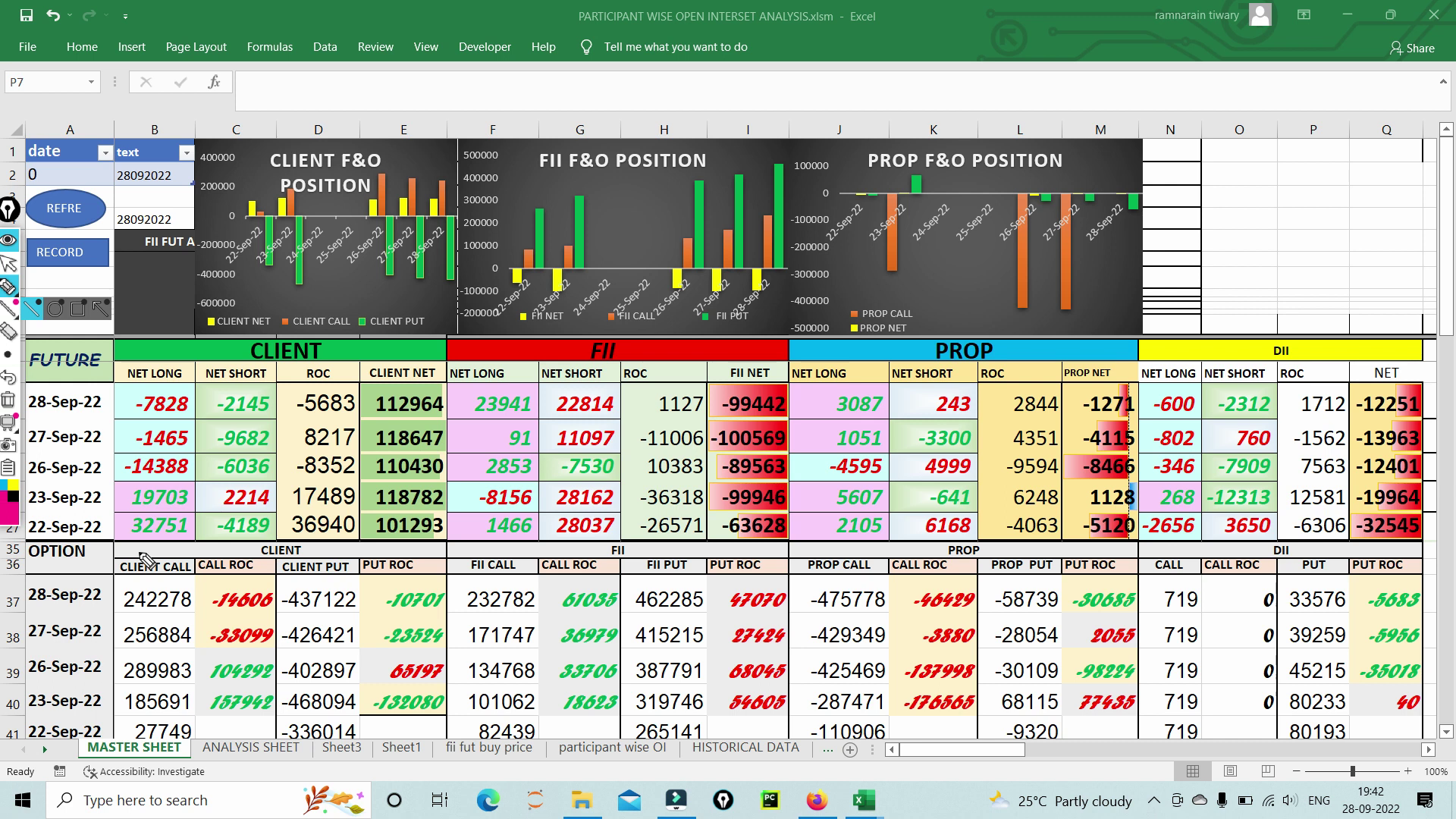
mouse_move(146, 588)
mouse_down()
mouse_move(159, 599)
mouse_move(196, 561)
mouse_up()
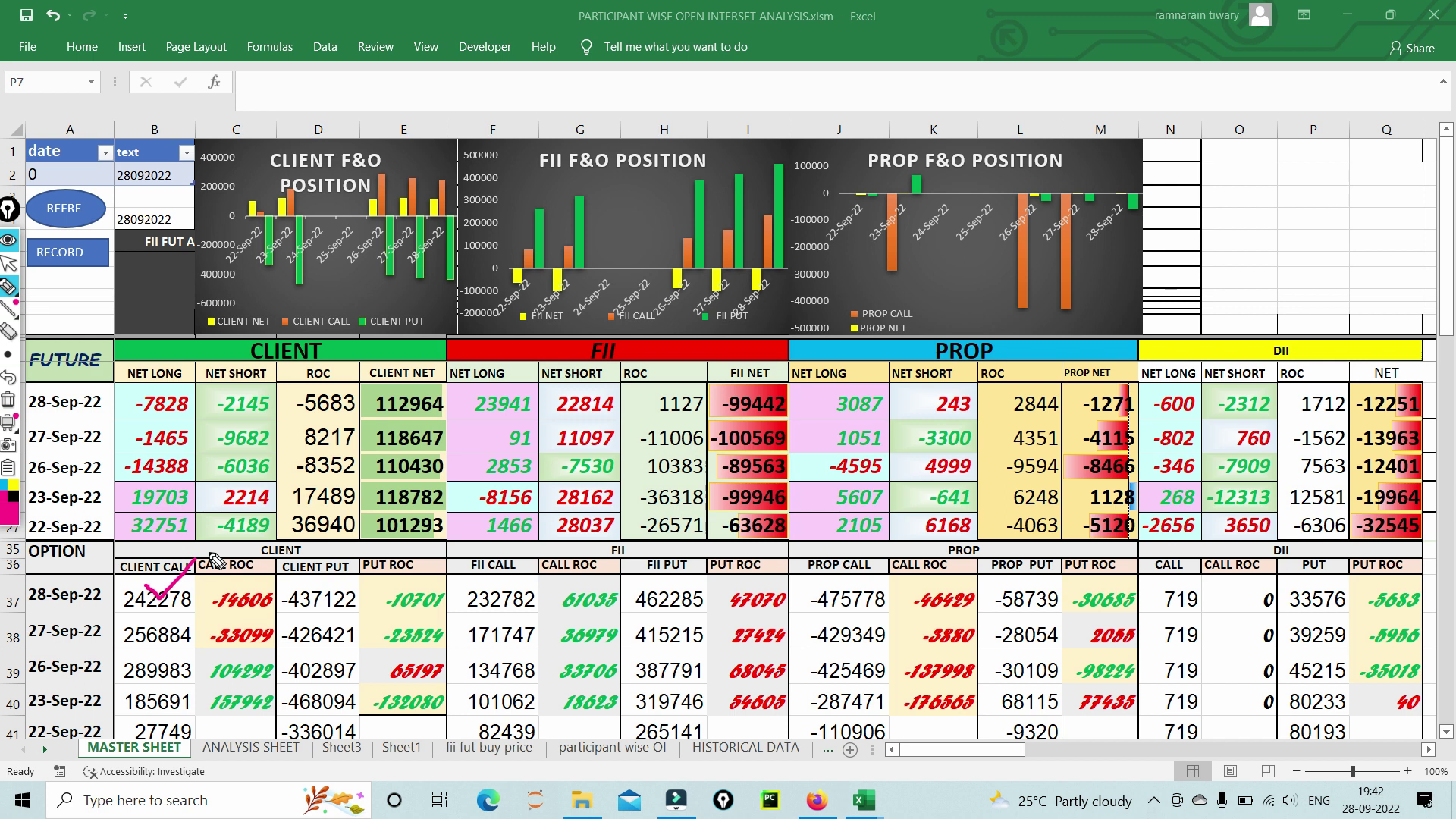
drag(298, 601, 369, 543)
drag(379, 405, 466, 366)
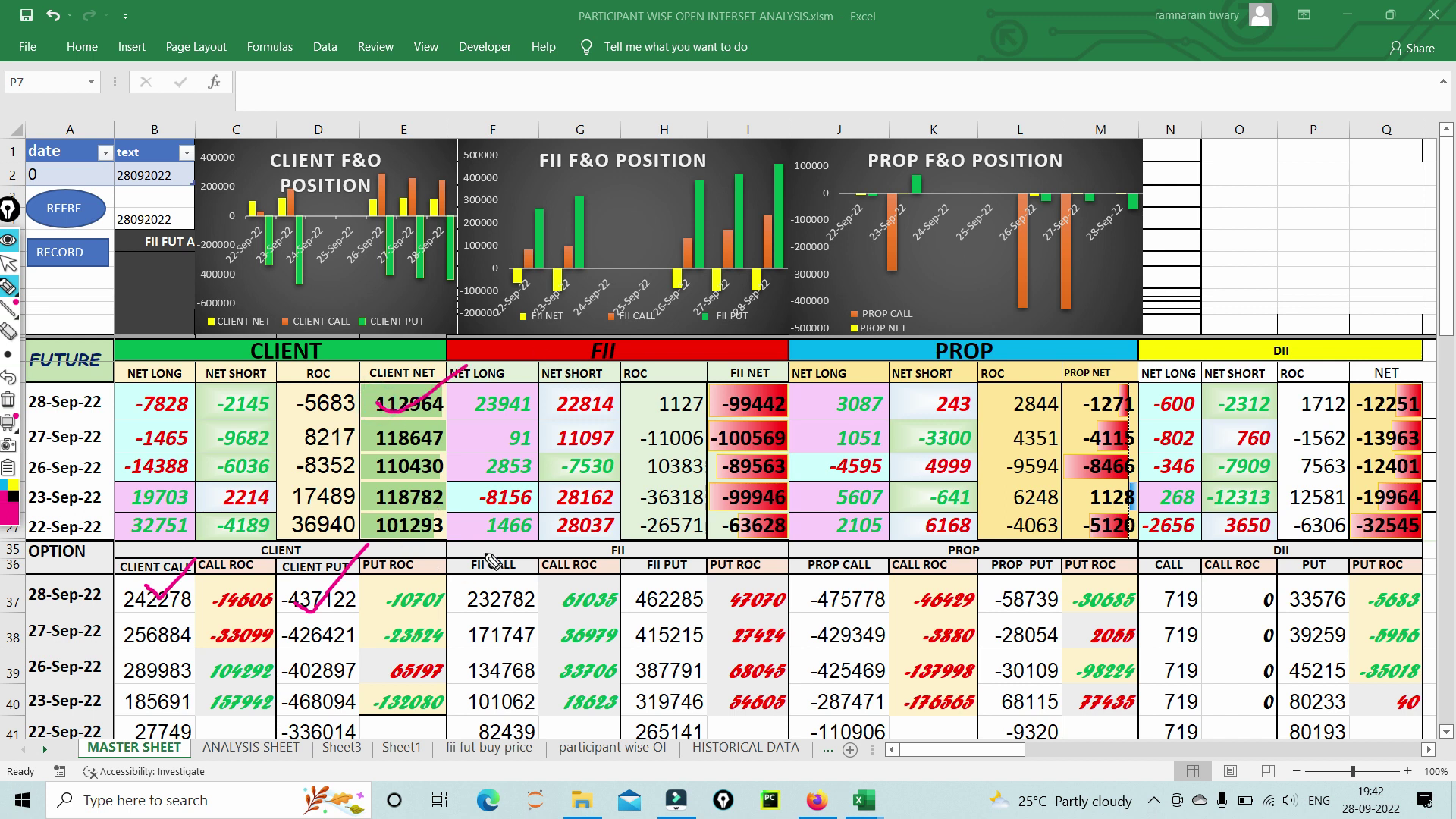
Step: Mark the 28-Sep-22 FII call, call ROC and put ROC, circle the 27-Sep-22 FII call and put, and clear the ink
mouse_move(546, 607)
mouse_down()
mouse_move(599, 584)
mouse_move(641, 616)
mouse_move(553, 616)
mouse_move(634, 545)
mouse_up()
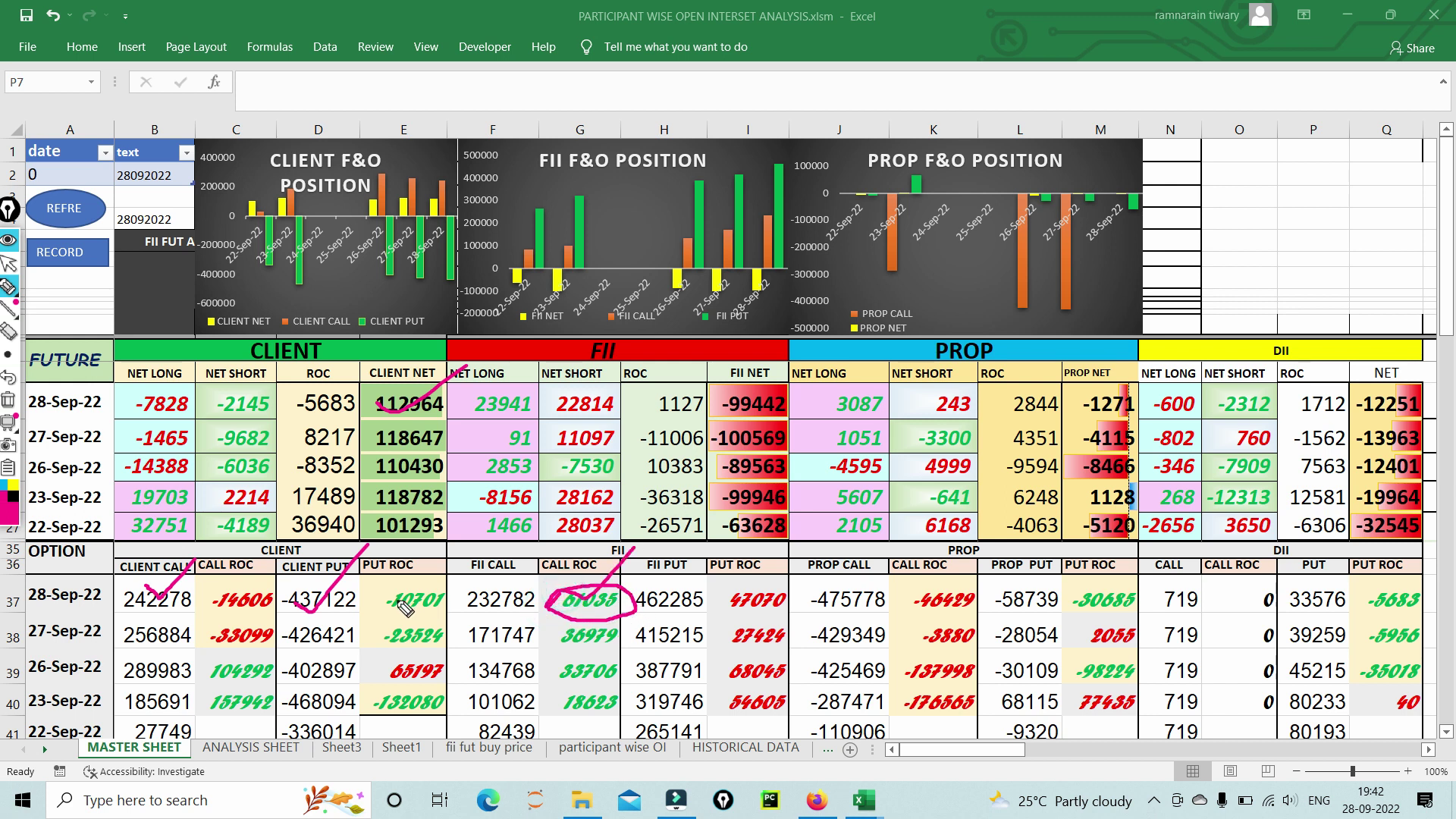
mouse_move(454, 640)
mouse_down()
mouse_move(561, 635)
mouse_move(464, 620)
mouse_move(529, 569)
mouse_up()
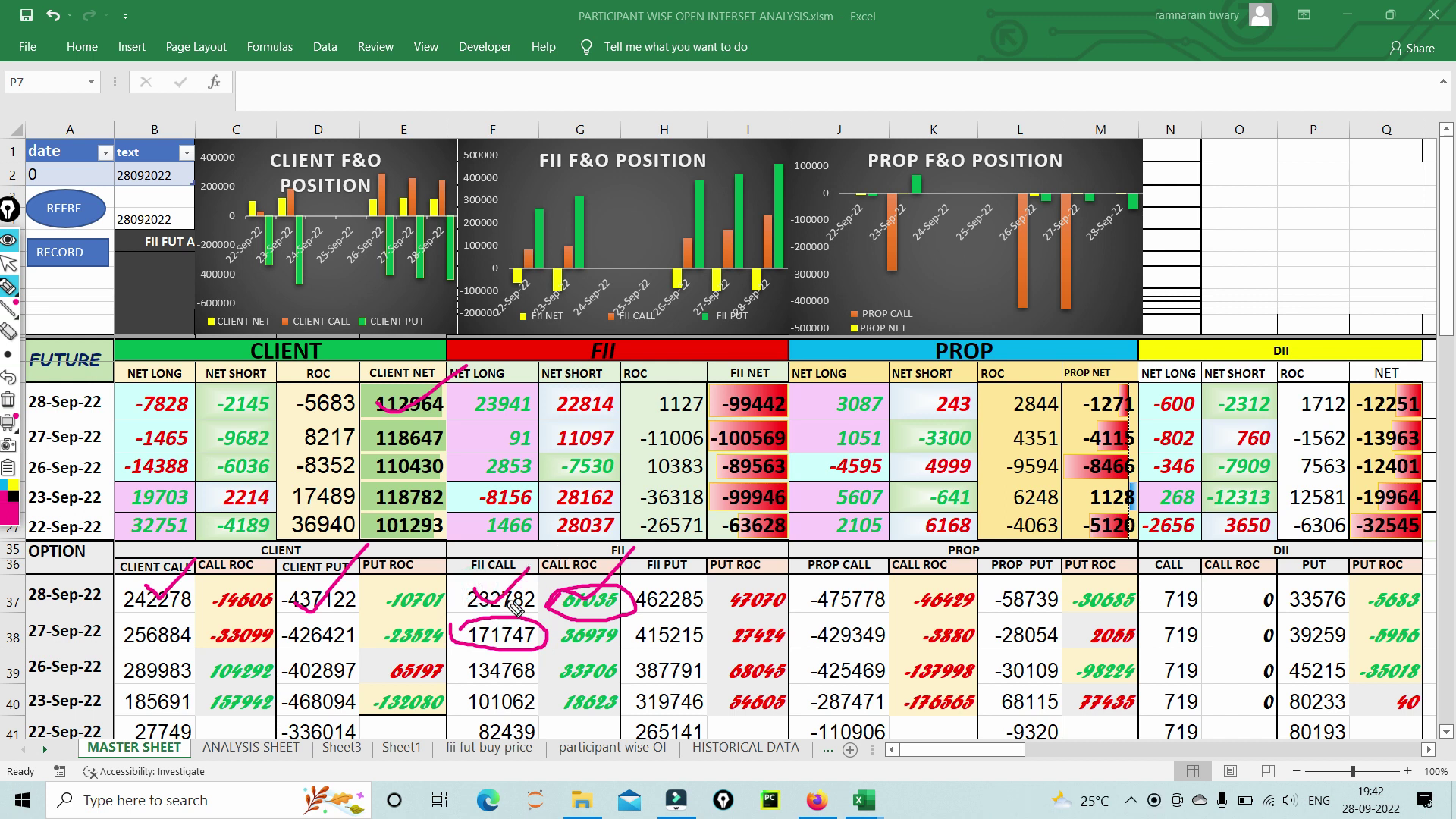
mouse_move(623, 625)
mouse_down()
mouse_move(686, 618)
mouse_move(703, 659)
mouse_move(638, 654)
mouse_move(643, 624)
mouse_up()
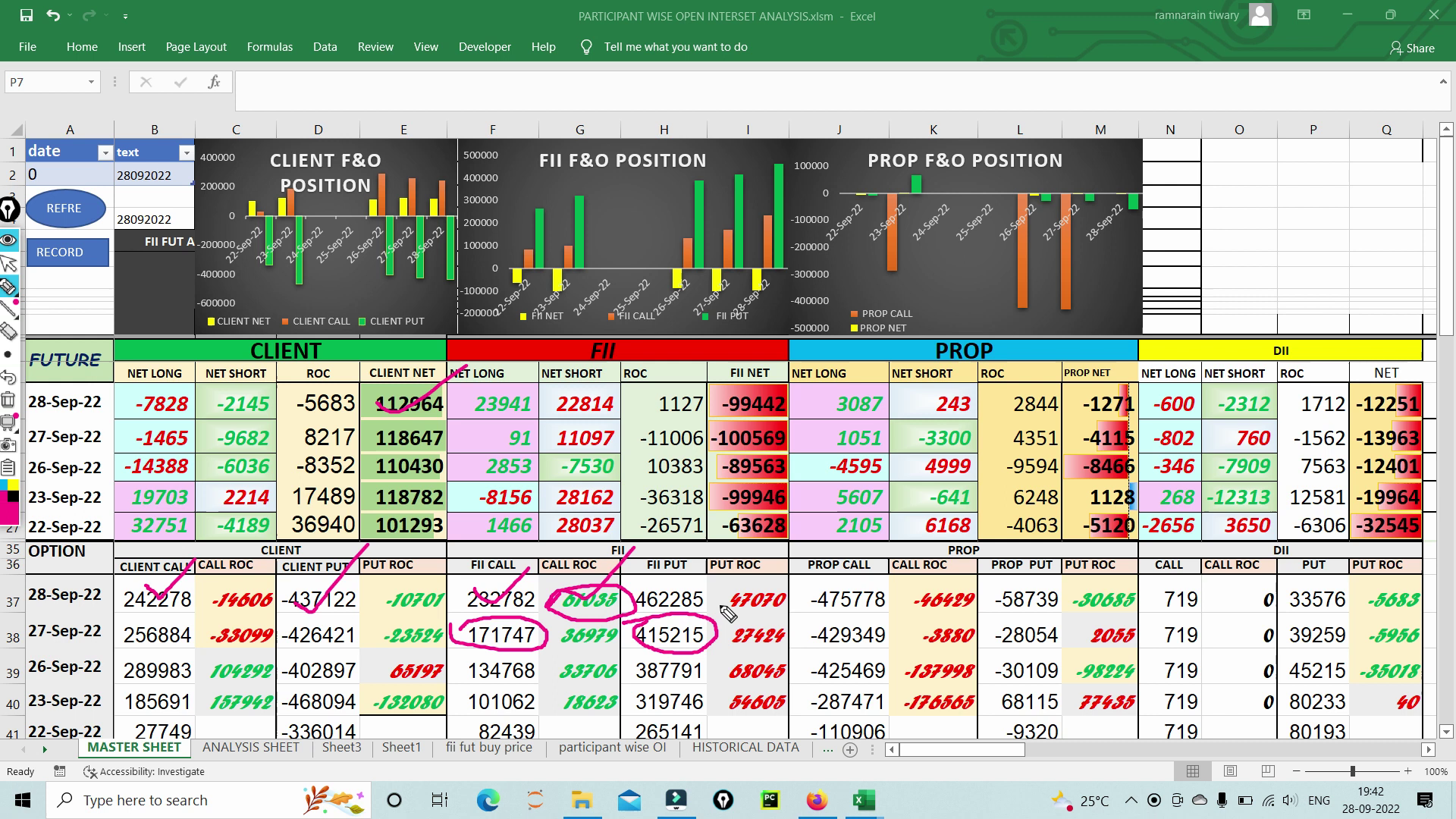
mouse_move(728, 596)
mouse_down()
mouse_move(761, 603)
mouse_move(825, 553)
mouse_up()
click(10, 402)
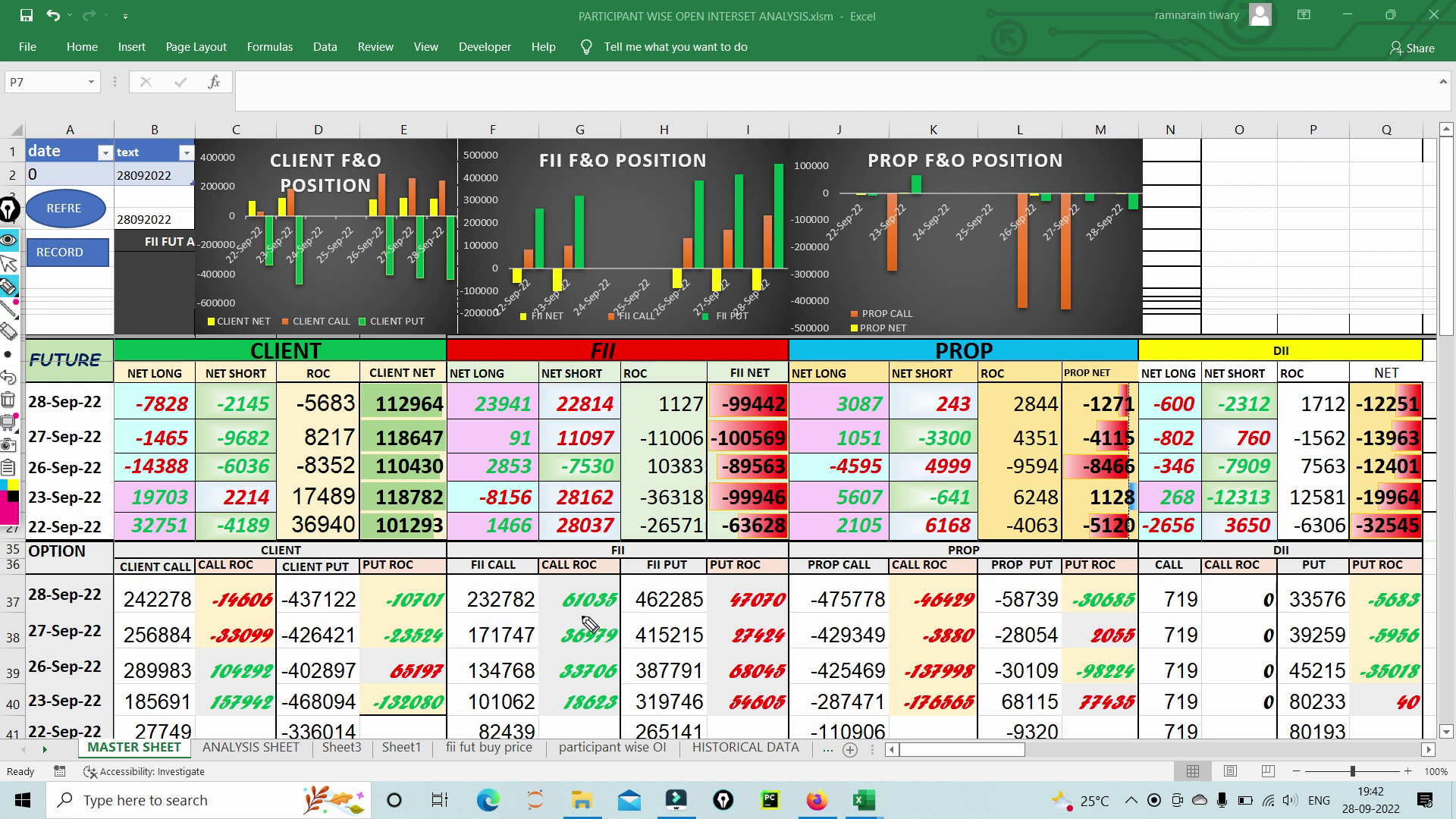
Step: Mark the 28-Sep-22 FII call ROC, put ROC and futures net long with underlines, arrows and a circle, and clear the ink
mouse_move(560, 616)
mouse_down()
mouse_move(606, 616)
mouse_move(591, 573)
mouse_up()
drag(491, 396, 538, 325)
drag(503, 377, 532, 382)
mouse_move(719, 601)
mouse_down()
mouse_move(796, 581)
mouse_move(820, 606)
mouse_move(732, 620)
mouse_up()
drag(613, 551, 599, 606)
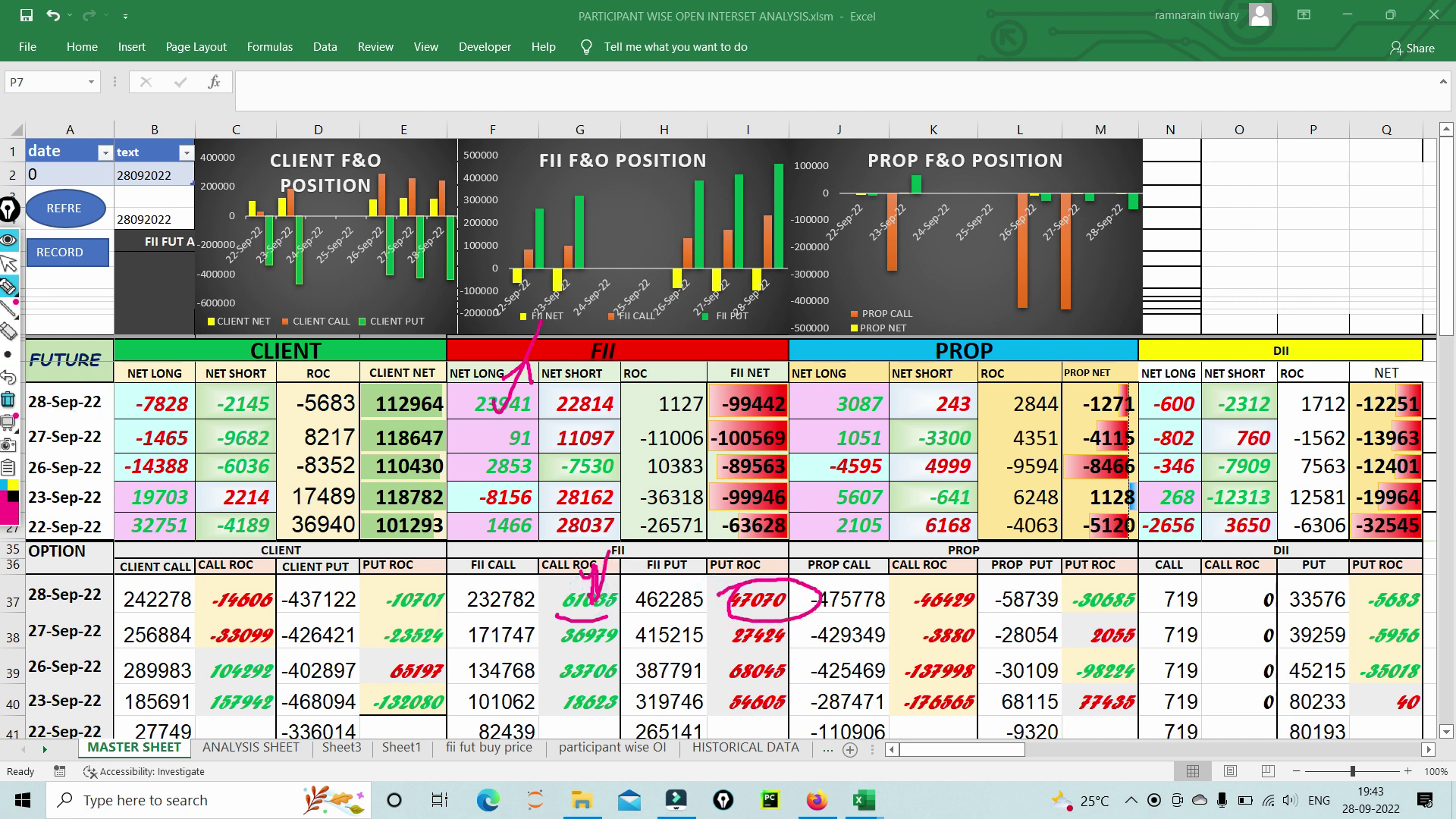
click(7, 400)
click(13, 266)
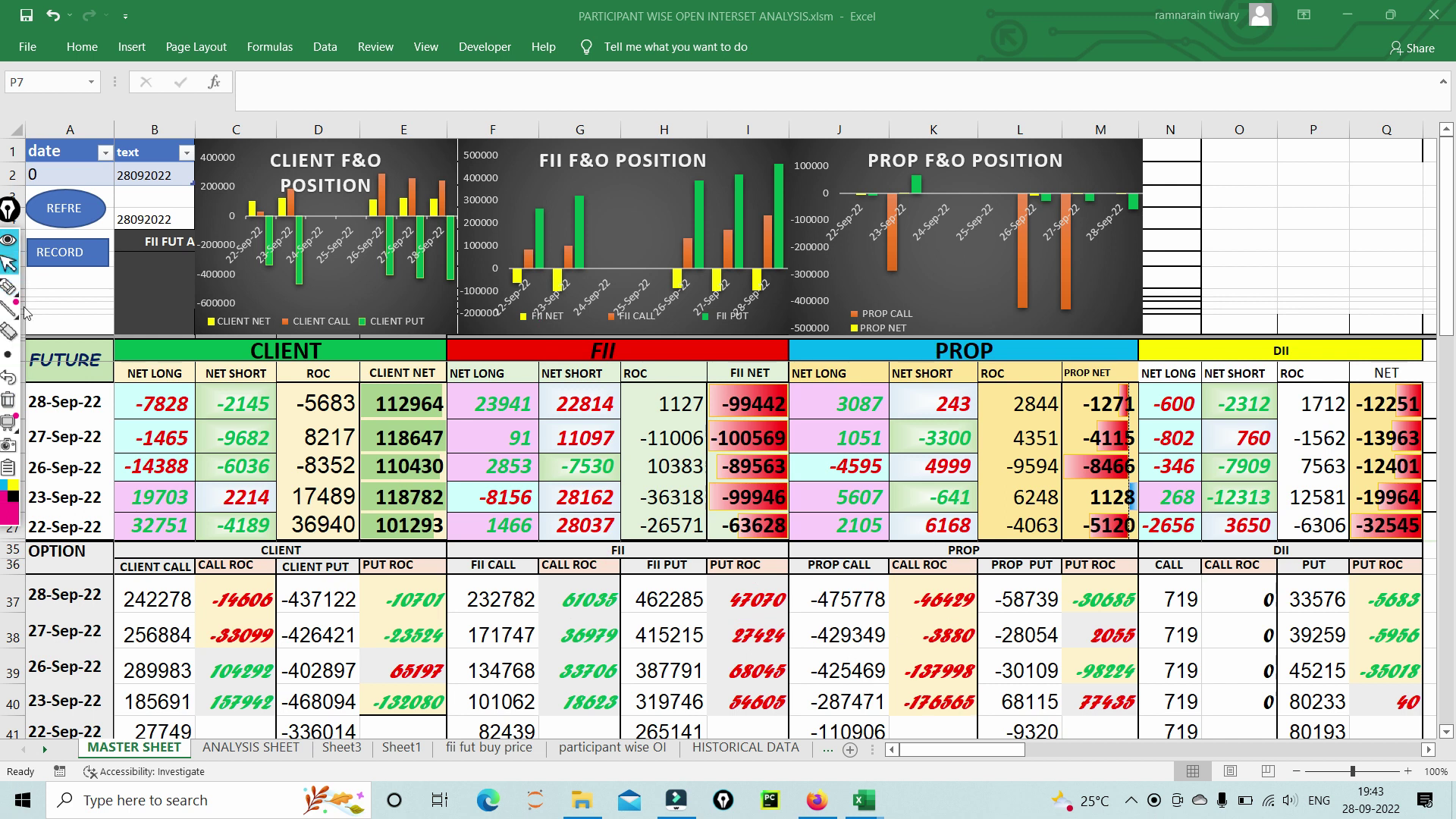
Step: Underline the 28-Sep-22 and 27-Sep-22 Prop calls, mark the 28-Sep-22 Prop put, circle its call ROC and put ROC, and clear the ink
click(7, 287)
drag(801, 616, 874, 607)
drag(810, 645, 893, 645)
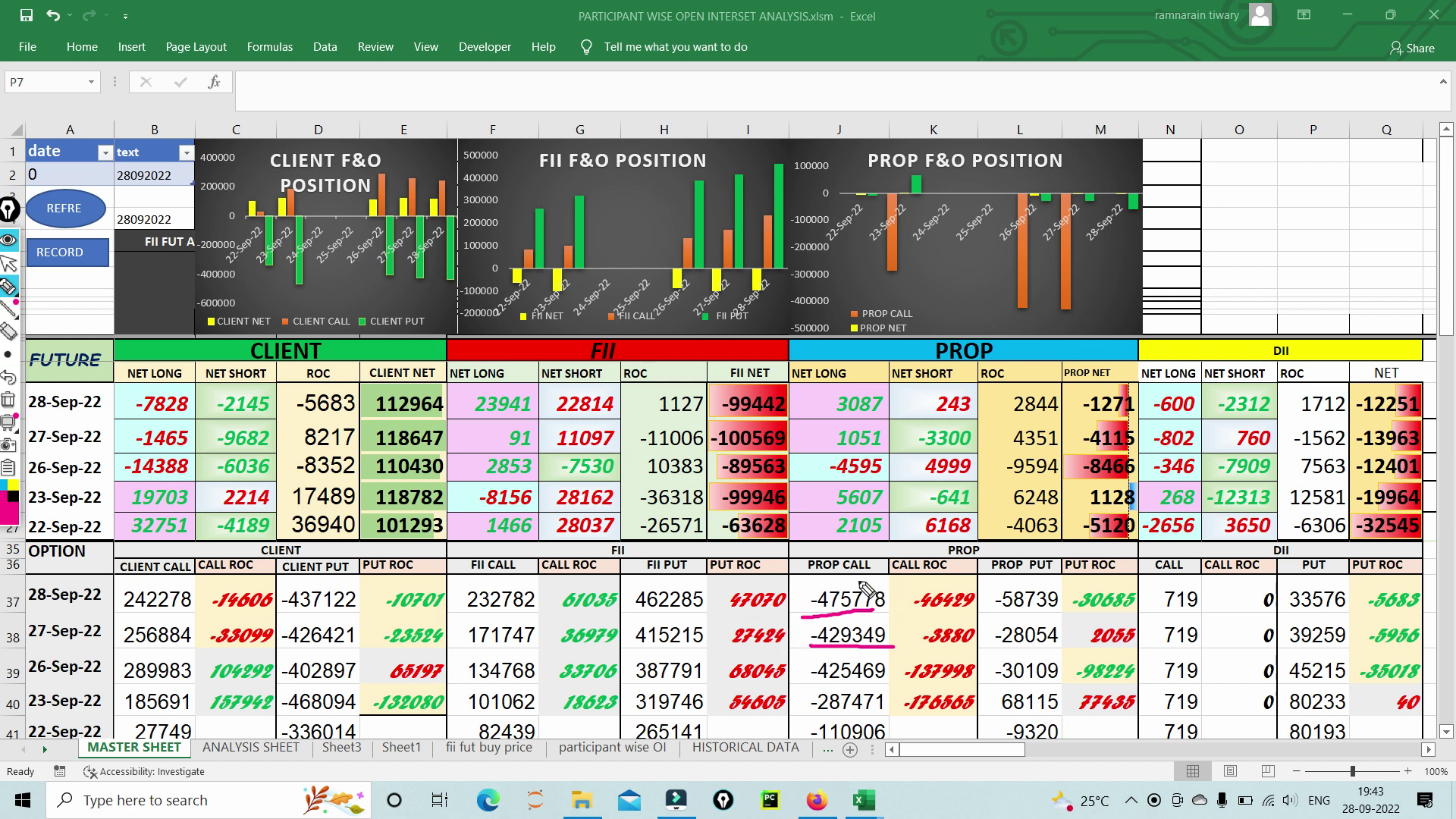
drag(846, 604, 941, 543)
mouse_move(896, 599)
mouse_down()
mouse_move(974, 581)
mouse_move(957, 631)
mouse_move(964, 598)
mouse_up()
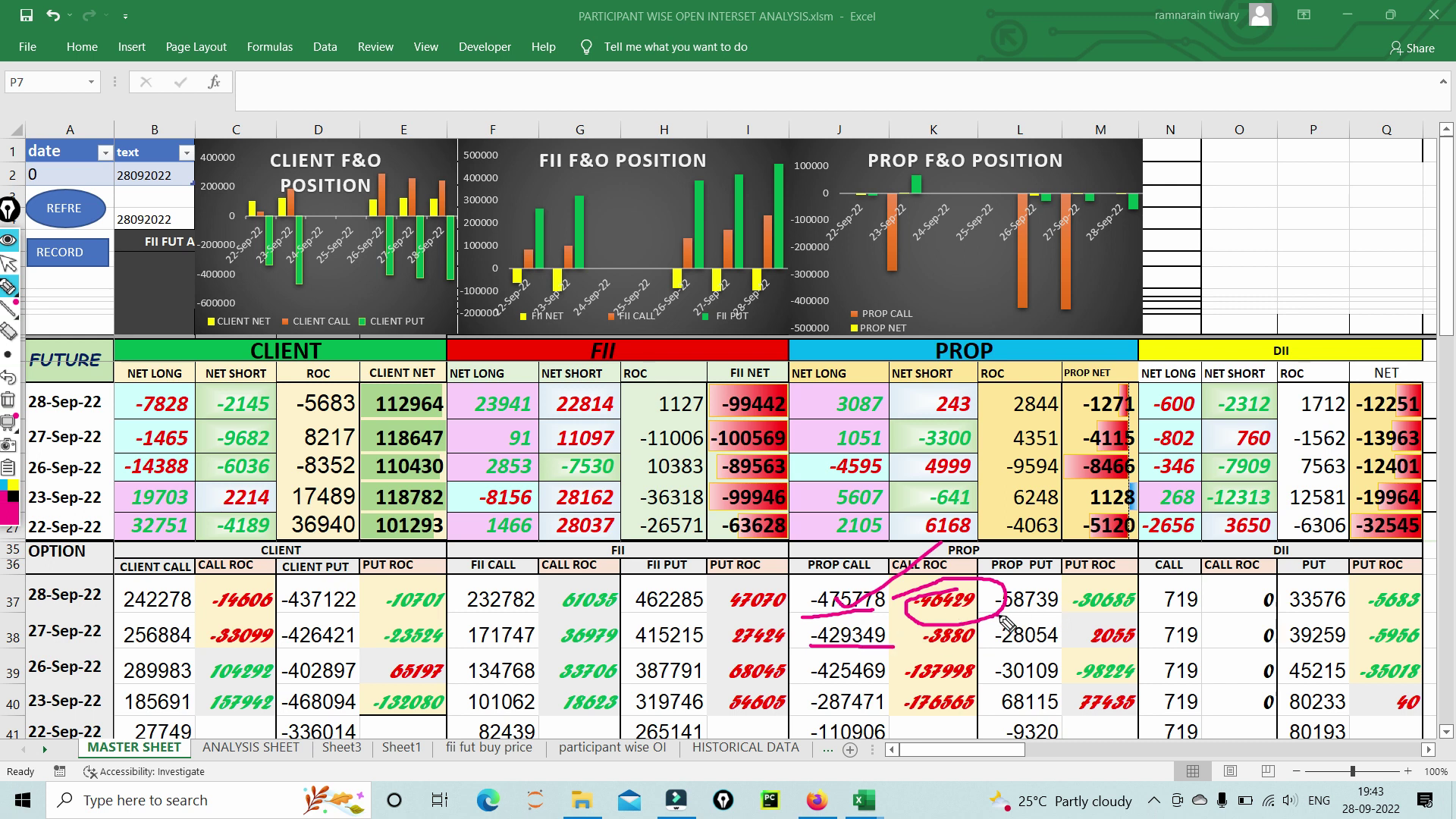
mouse_move(1058, 610)
mouse_down()
mouse_move(1161, 618)
mouse_move(1099, 588)
mouse_move(1088, 619)
mouse_up()
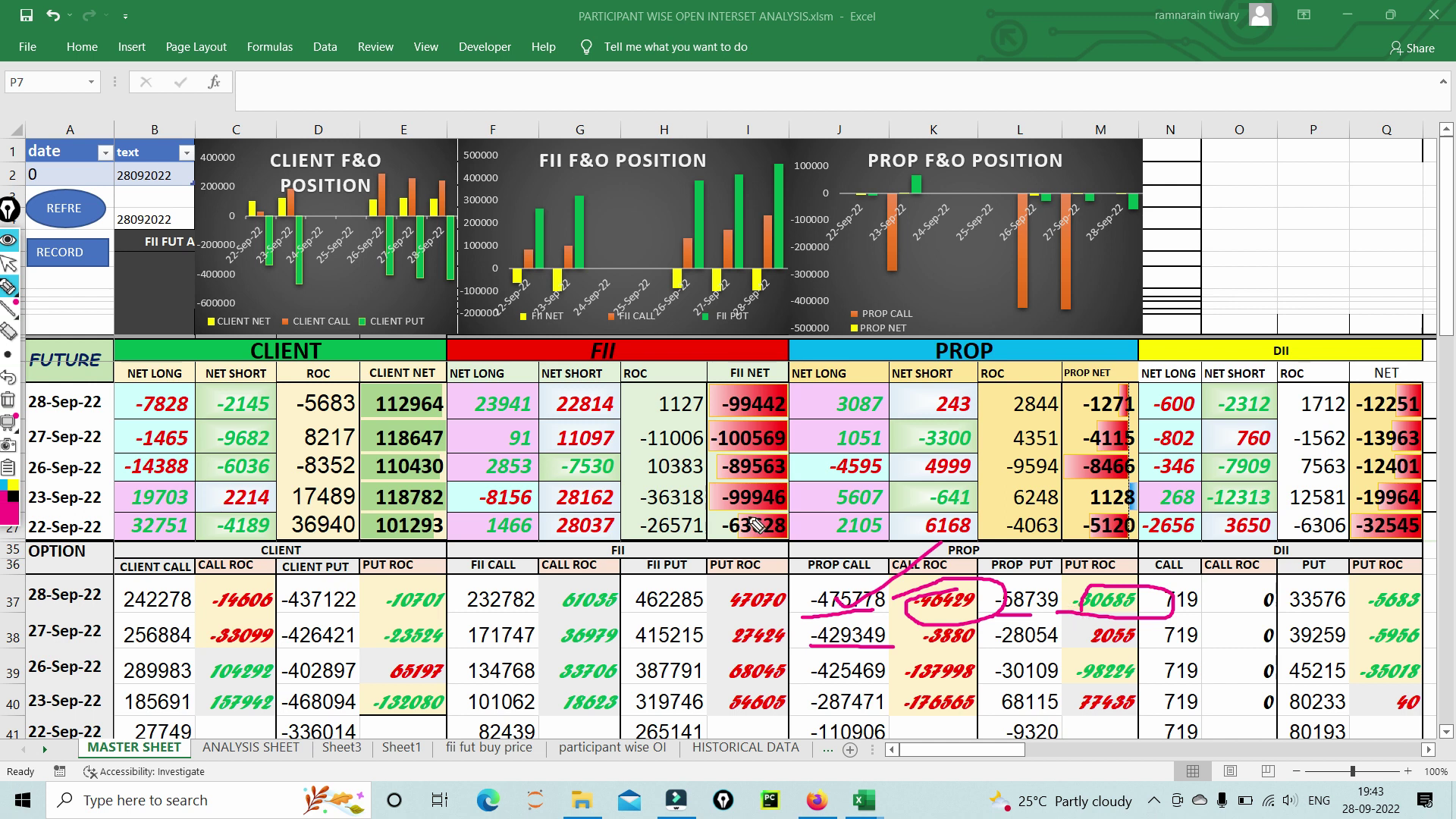
click(8, 399)
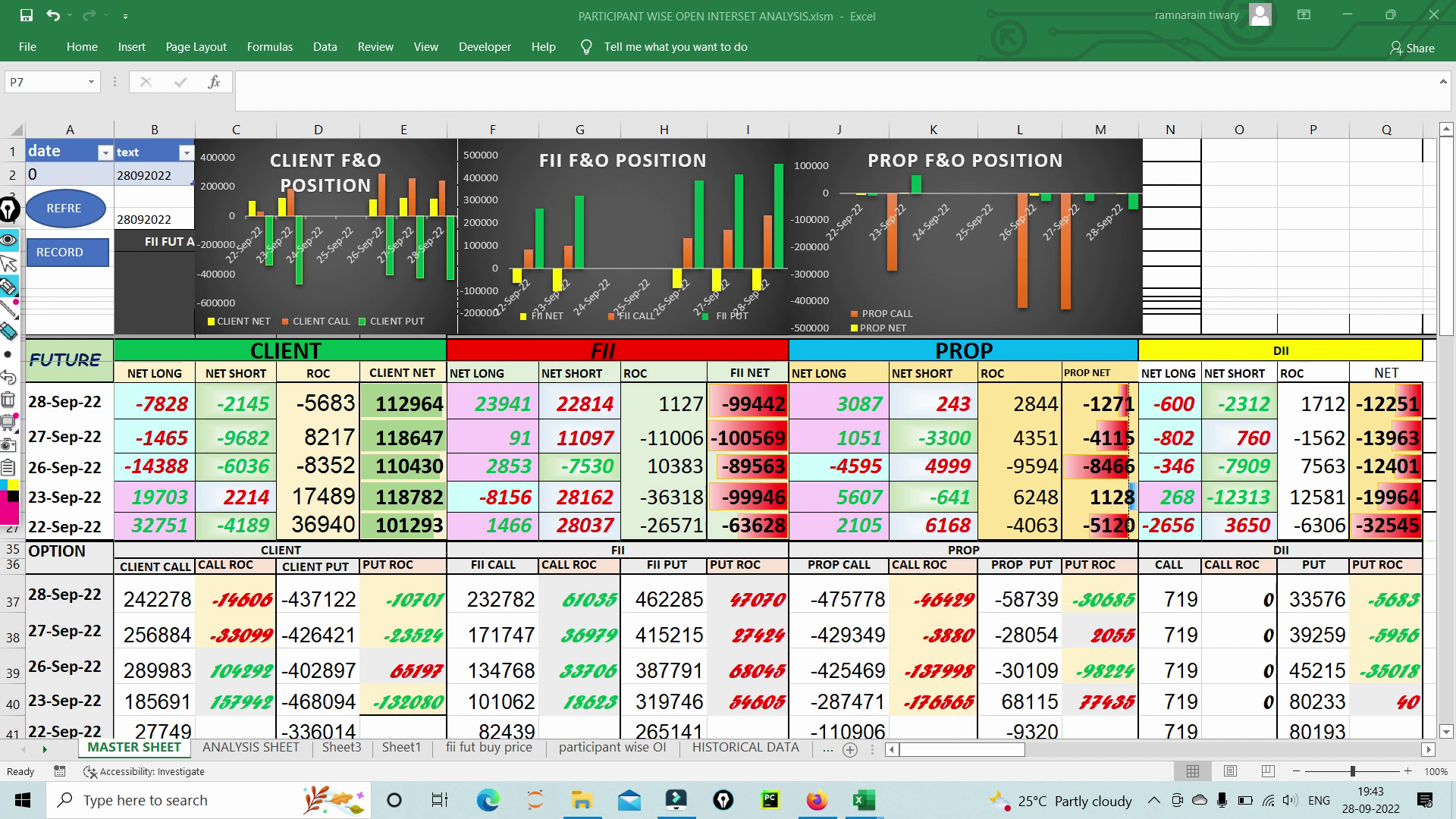
click(8, 263)
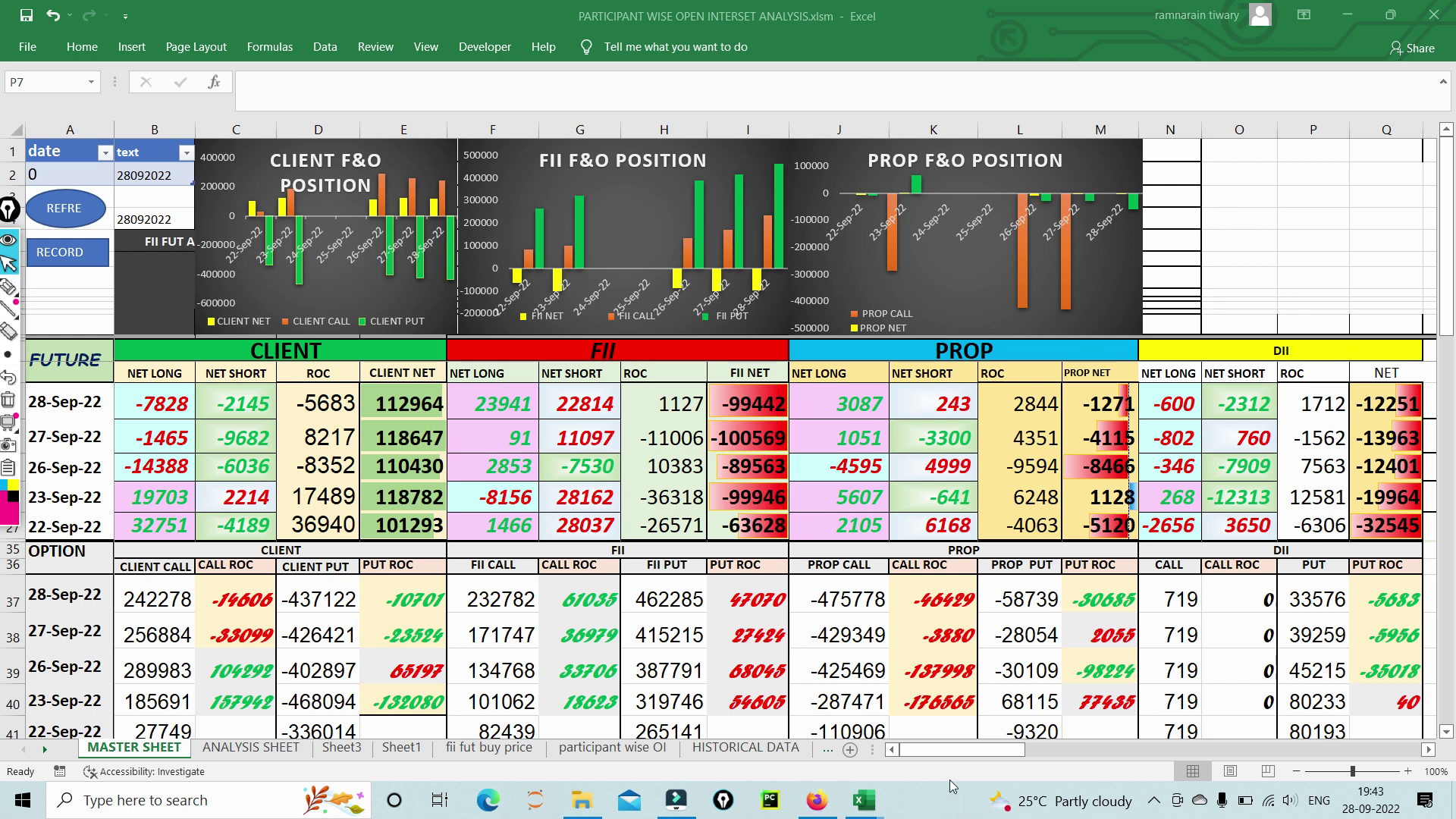
Step: Switch to the NSE ADVANCE OPTIN CHAIN ANALYSIS workbook, tick the Nifty strength figure, and circle the total call and put COI
mouse_move(876, 798)
click(868, 728)
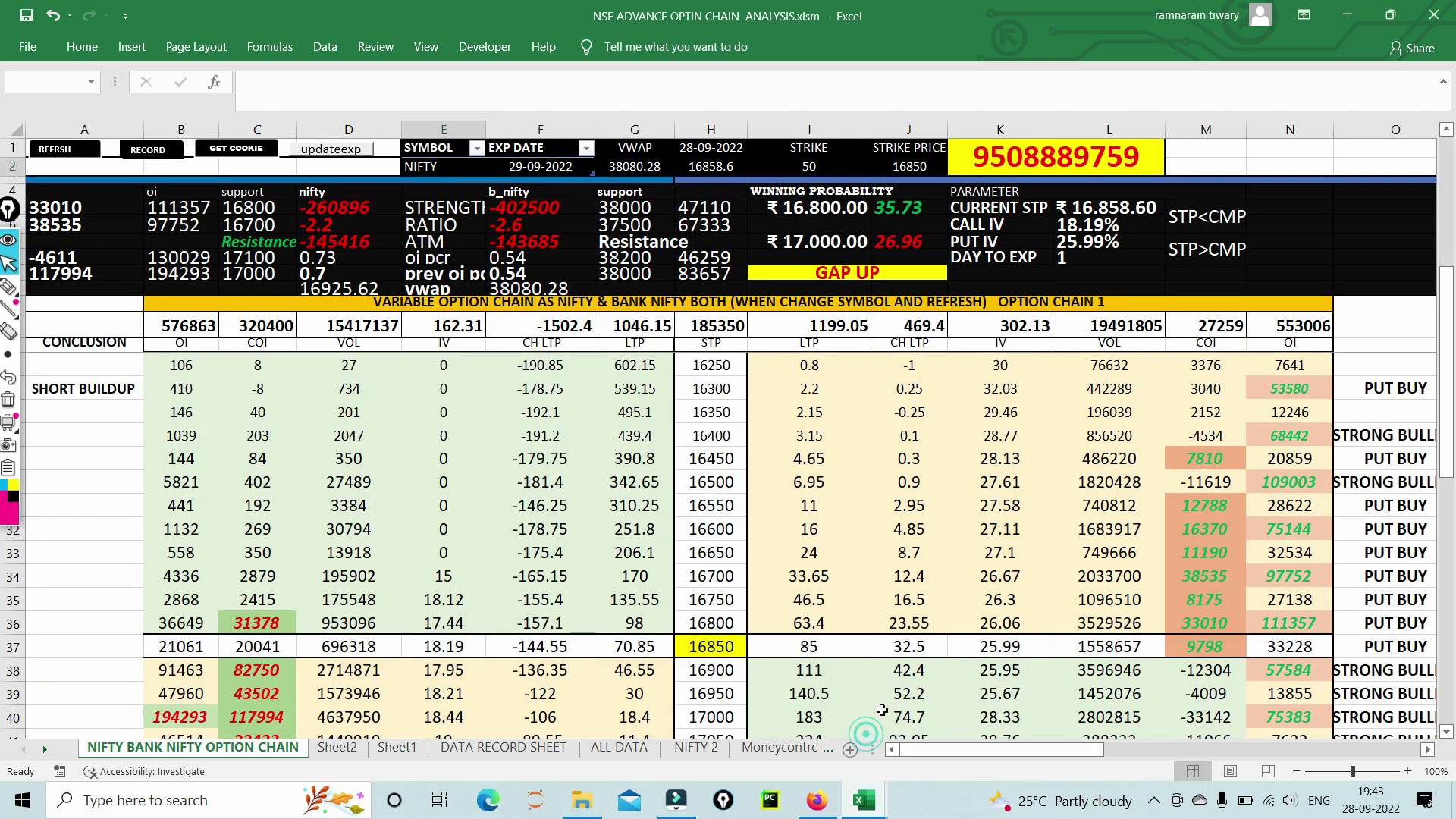
click(8, 286)
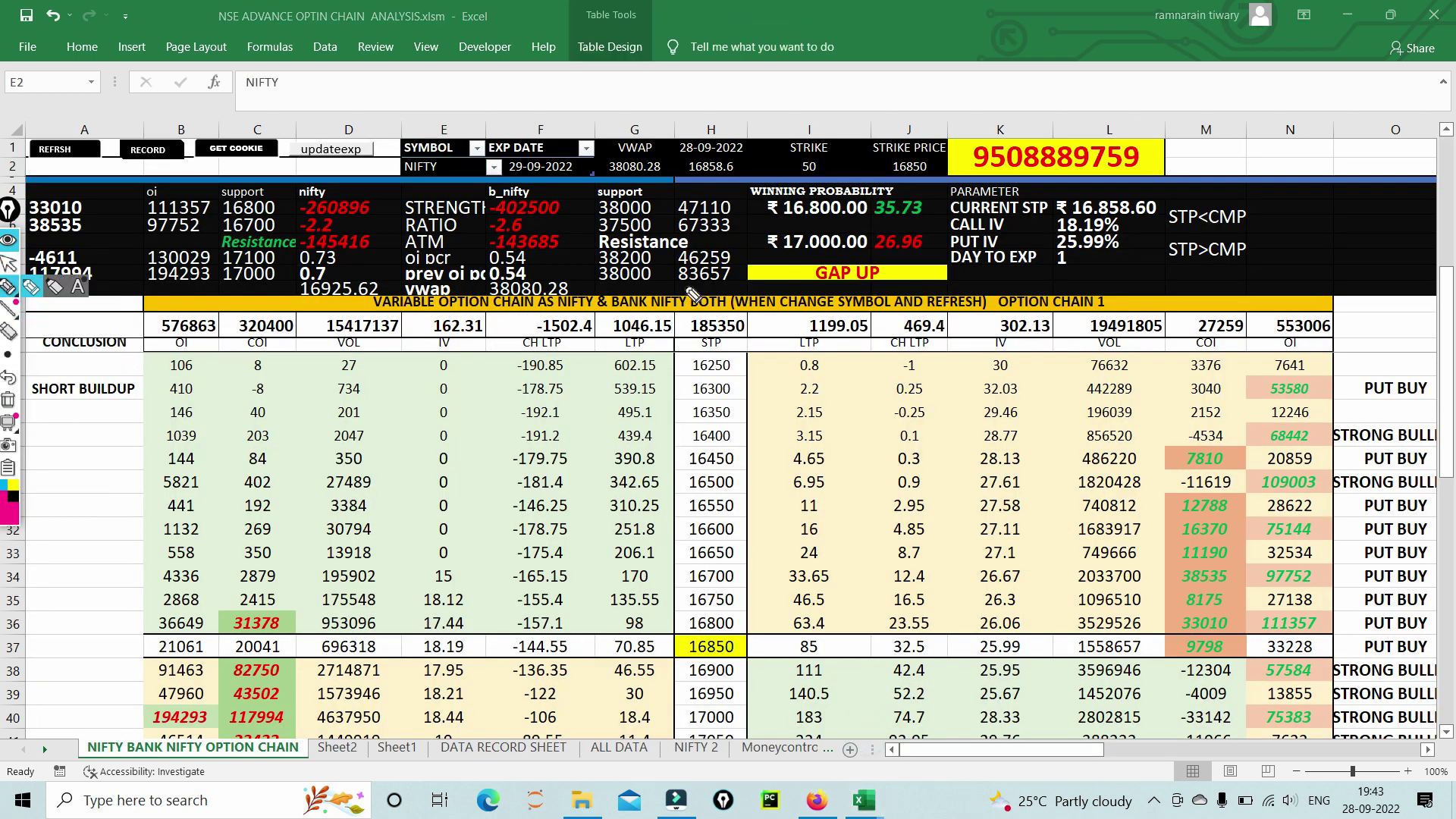
drag(317, 226, 380, 186)
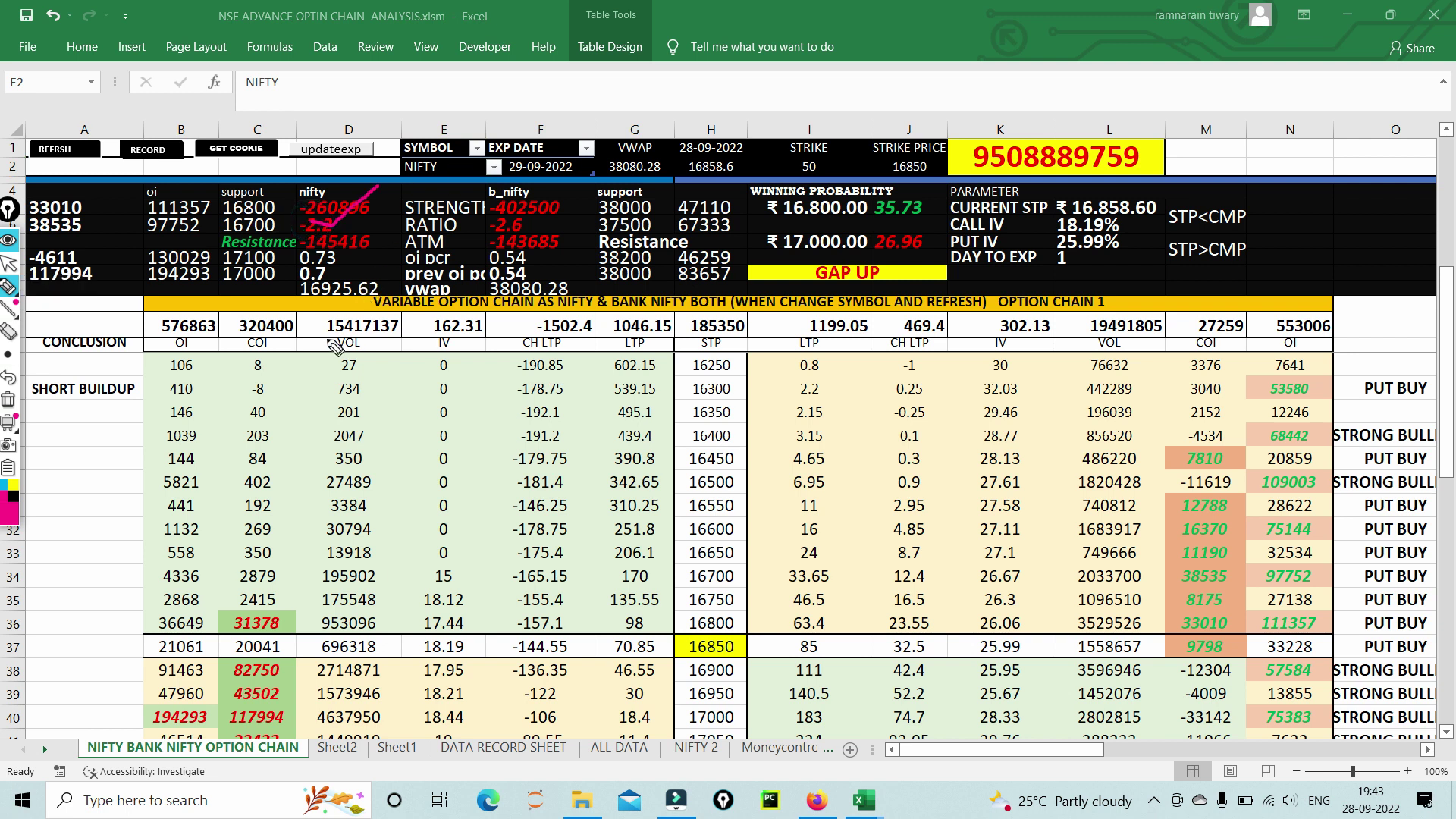
mouse_move(242, 343)
mouse_down()
mouse_move(227, 312)
mouse_move(282, 308)
mouse_move(267, 345)
mouse_move(237, 327)
mouse_move(259, 335)
mouse_move(379, 267)
mouse_up()
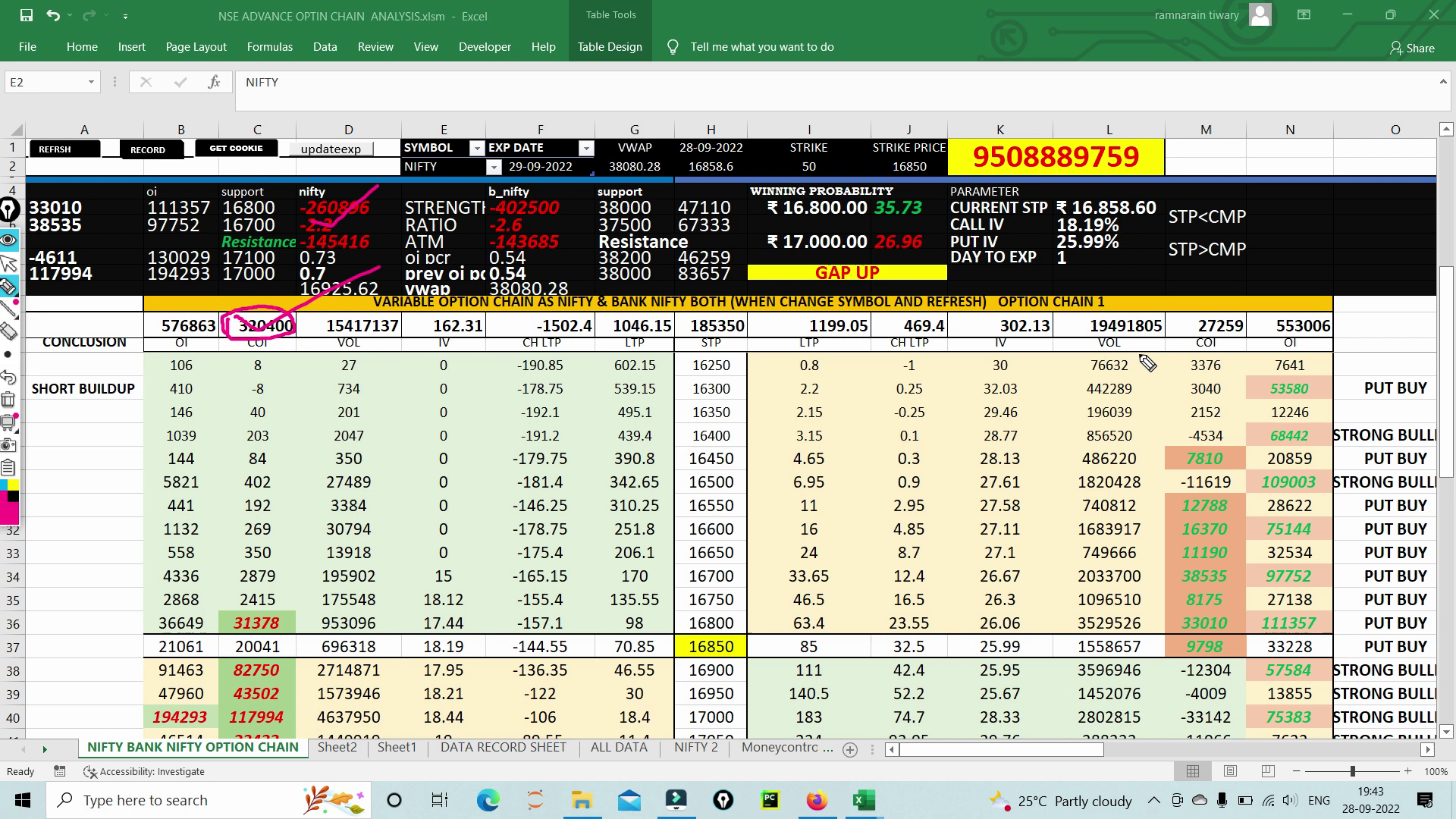
mouse_move(1164, 334)
mouse_down()
mouse_move(1195, 302)
mouse_move(1261, 315)
mouse_move(1172, 325)
mouse_up()
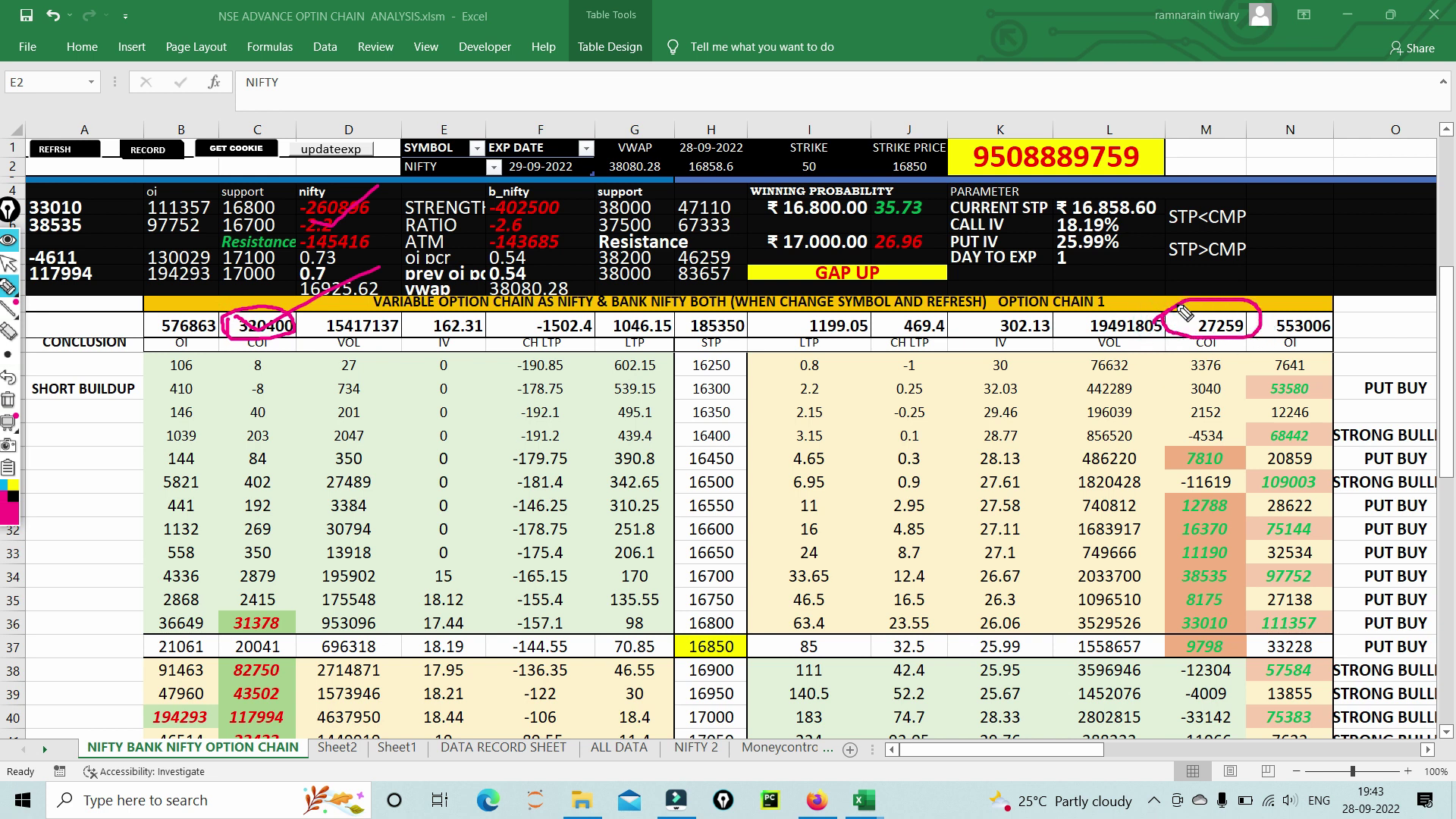
Step: Circle the call COI figures at the 16900 and 17000 strikes in the Nifty option chain
click(8, 263)
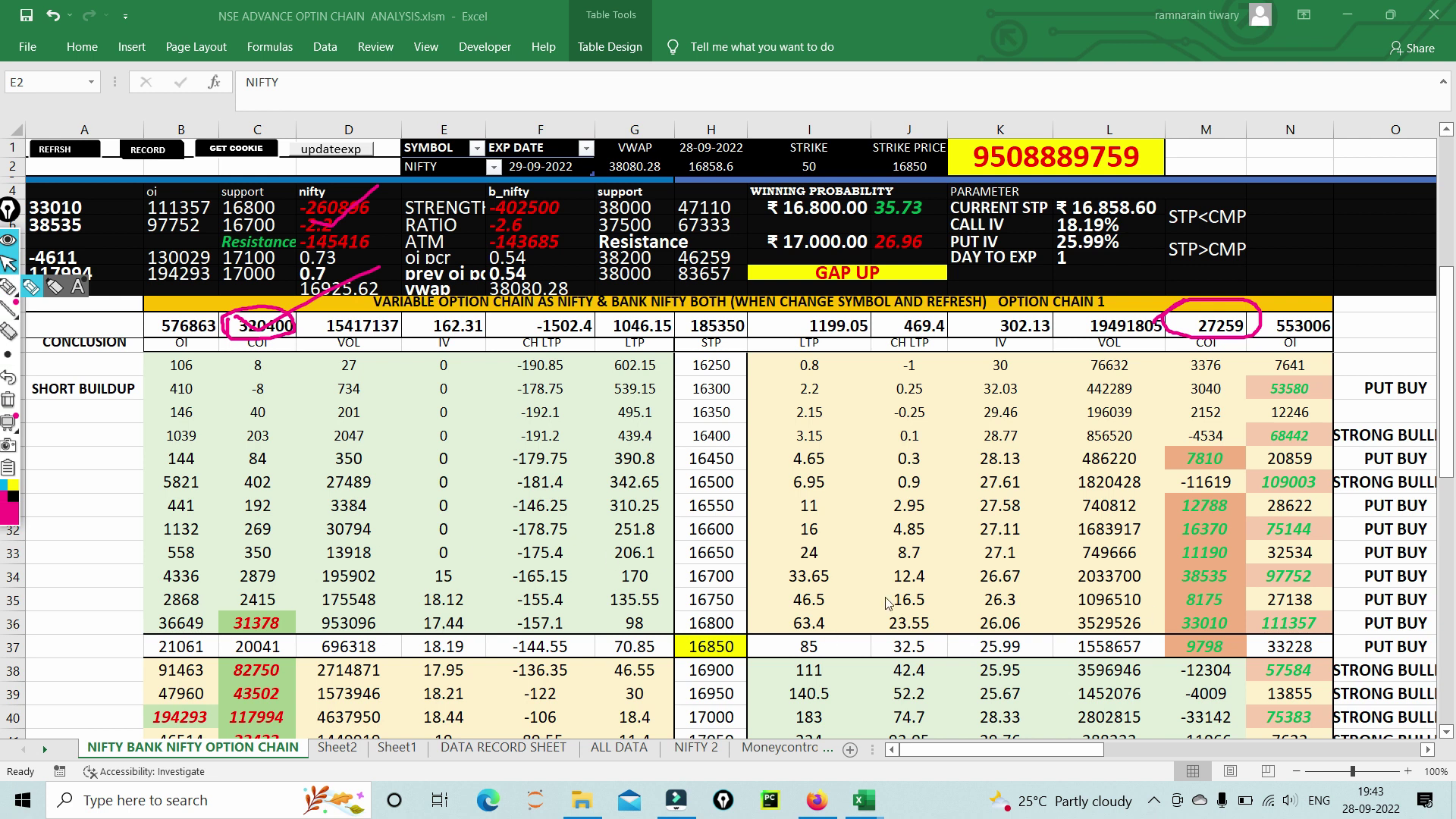
click(1446, 734)
click(1445, 733)
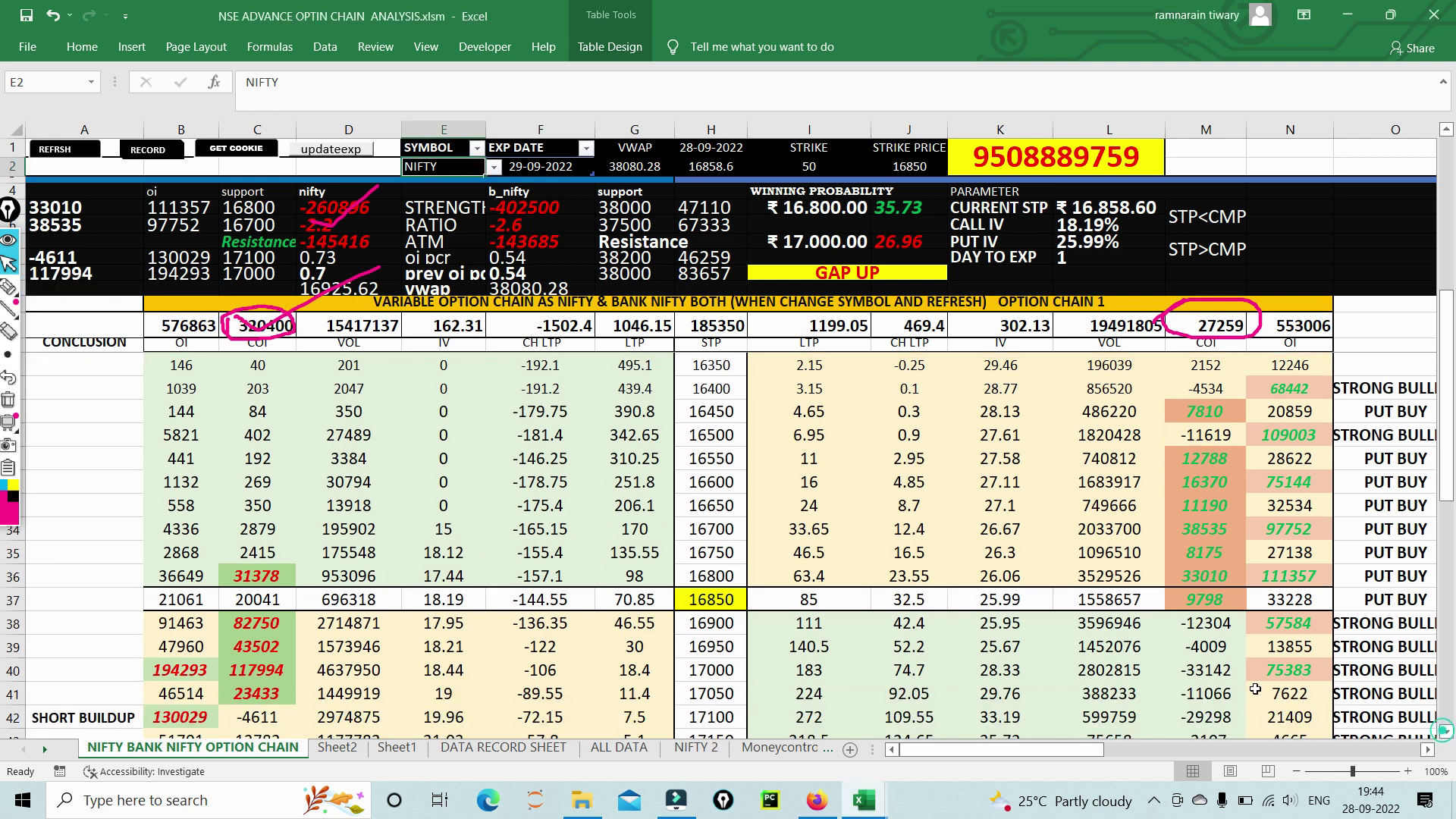
click(10, 292)
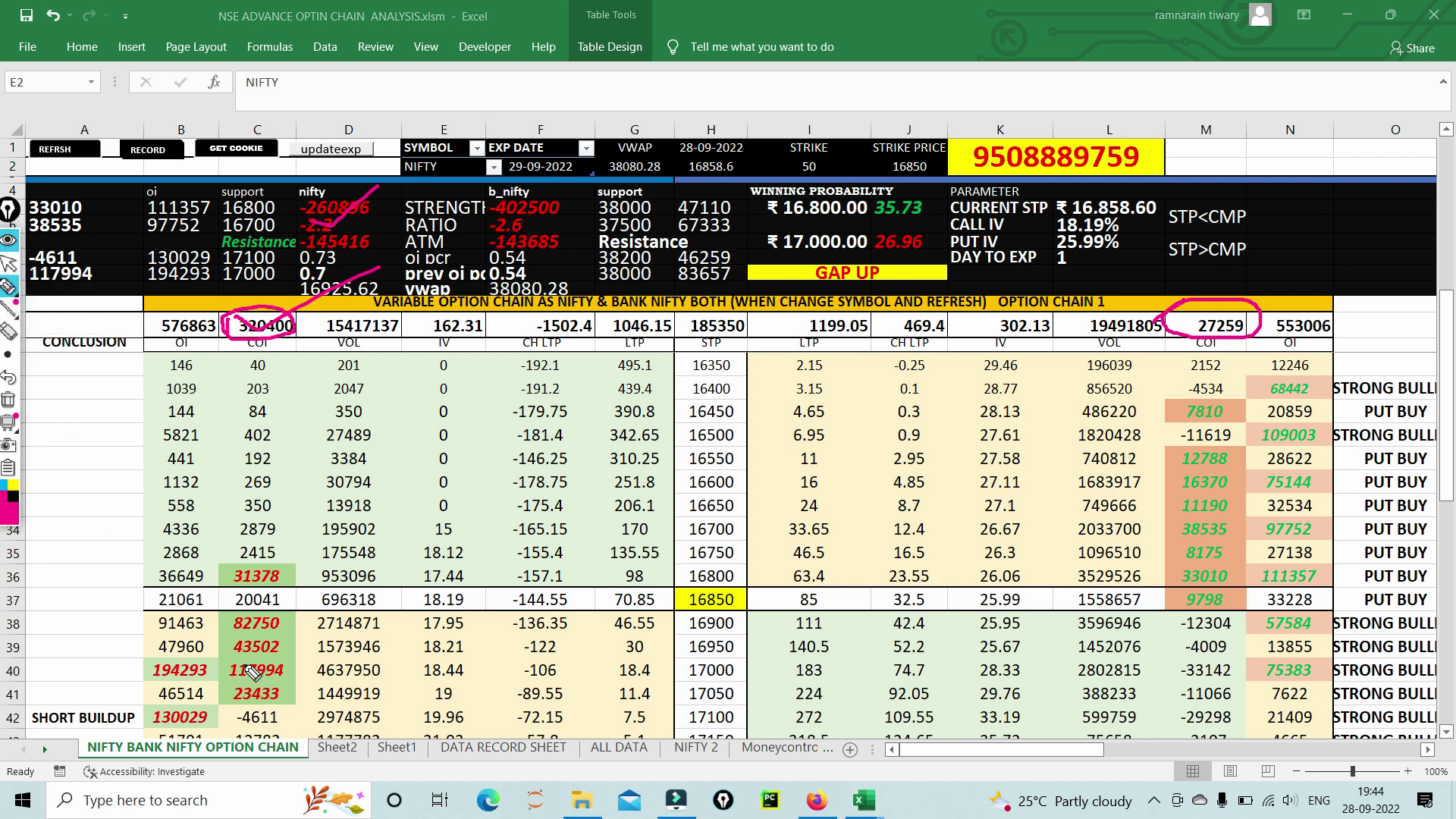
mouse_move(236, 645)
mouse_down()
mouse_move(216, 633)
mouse_move(281, 614)
mouse_move(292, 644)
mouse_move(199, 626)
mouse_up()
mouse_move(244, 686)
mouse_down()
mouse_move(219, 668)
mouse_move(304, 679)
mouse_move(237, 663)
mouse_up()
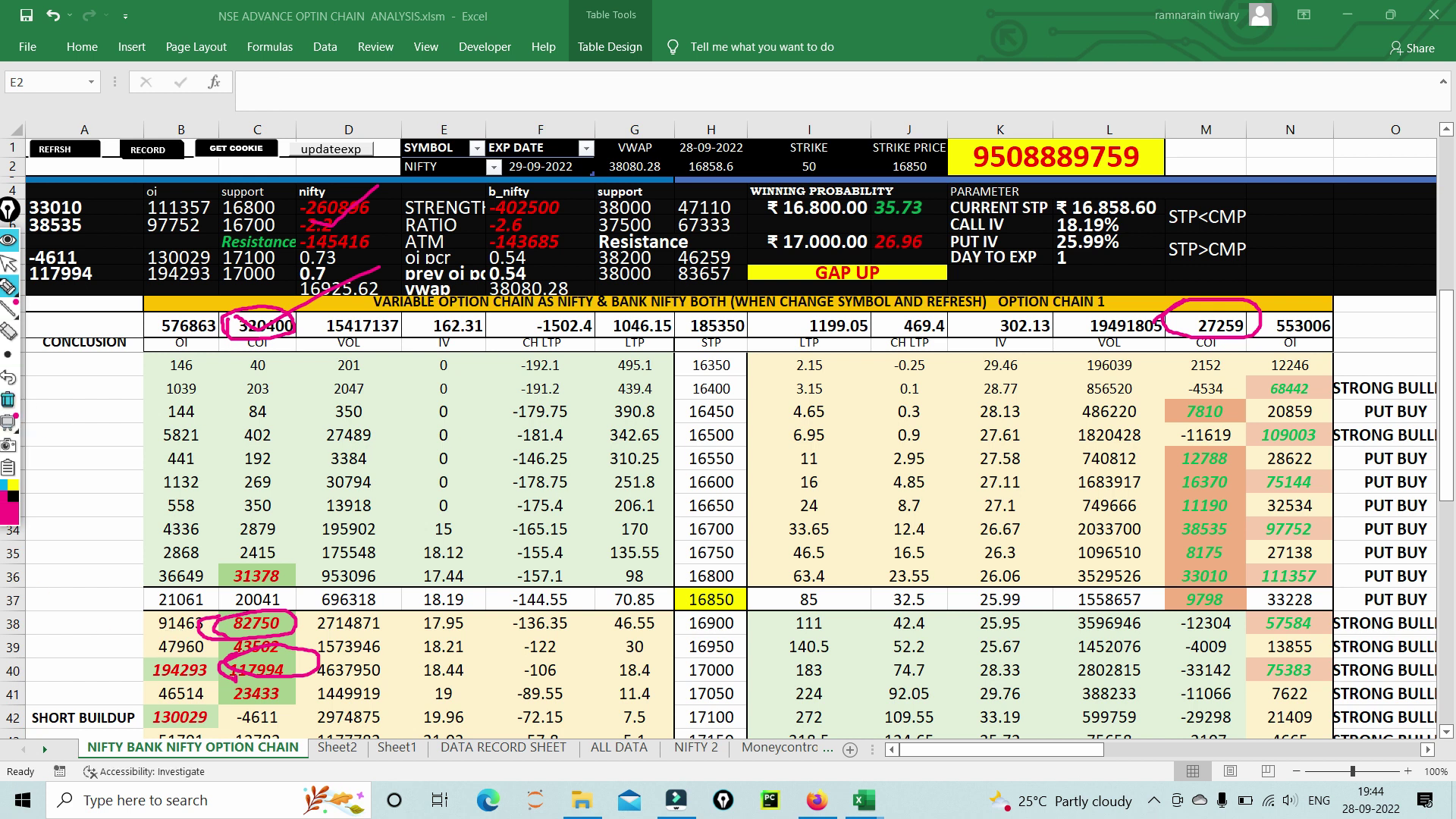
Step: Clear the ink, tick the 16900 call OI, circle and tick the 16700 put COI, and clear the ink again
click(7, 400)
drag(176, 642, 244, 579)
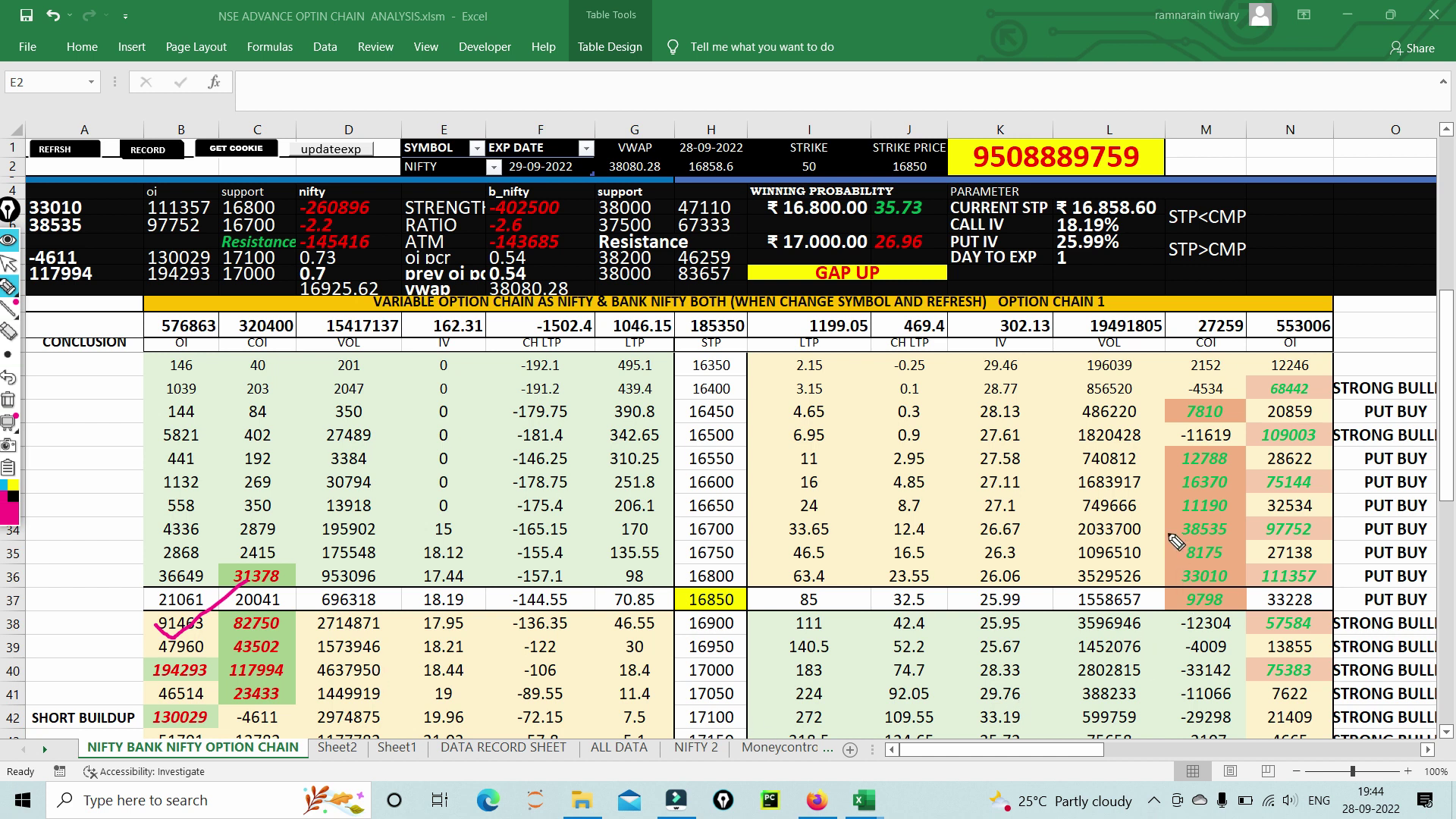
mouse_move(1169, 529)
mouse_down()
mouse_move(1222, 513)
mouse_move(1229, 524)
mouse_move(1194, 537)
mouse_move(1267, 524)
mouse_move(1172, 548)
mouse_move(1253, 520)
mouse_move(1267, 497)
mouse_up()
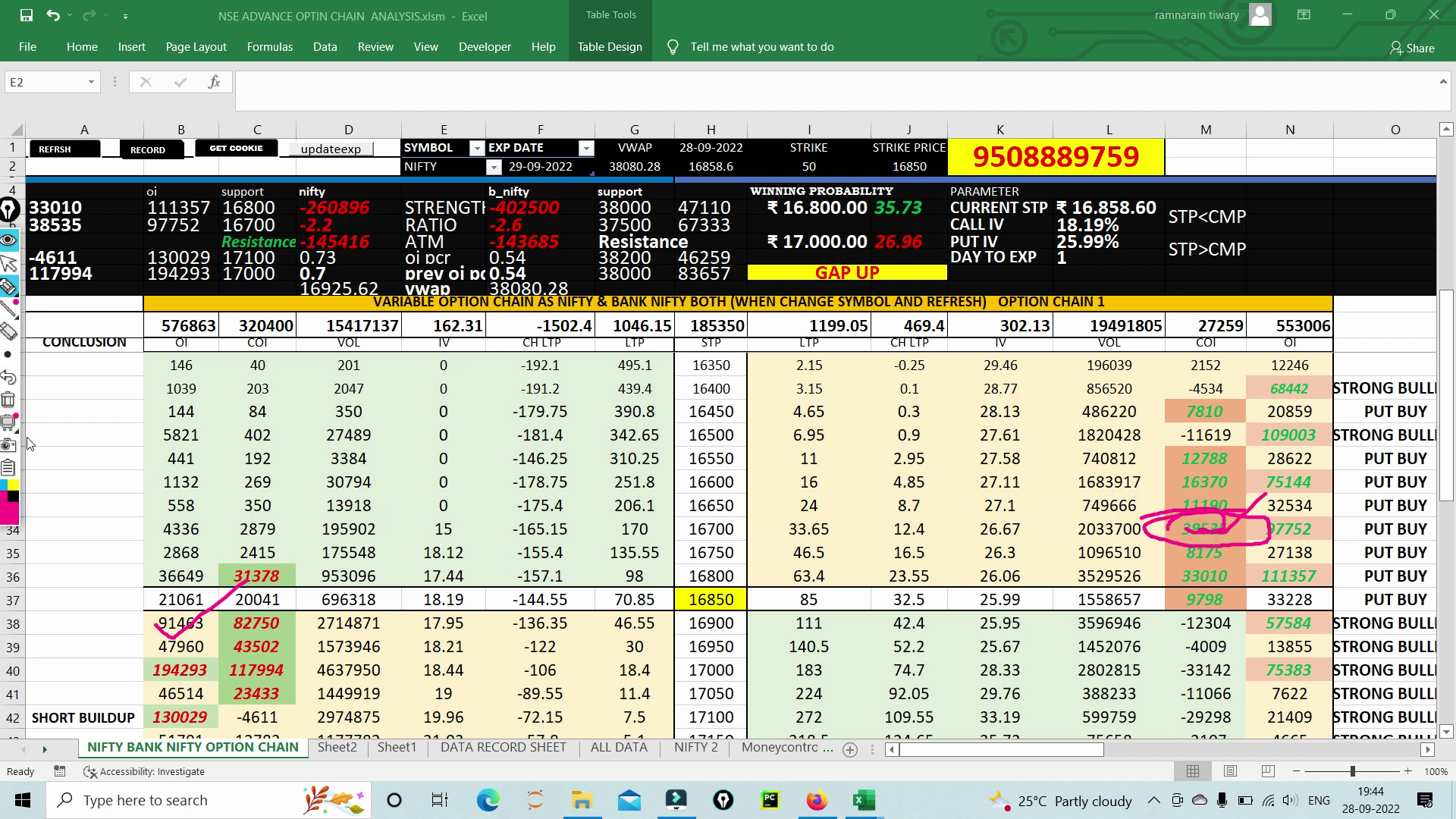
click(9, 400)
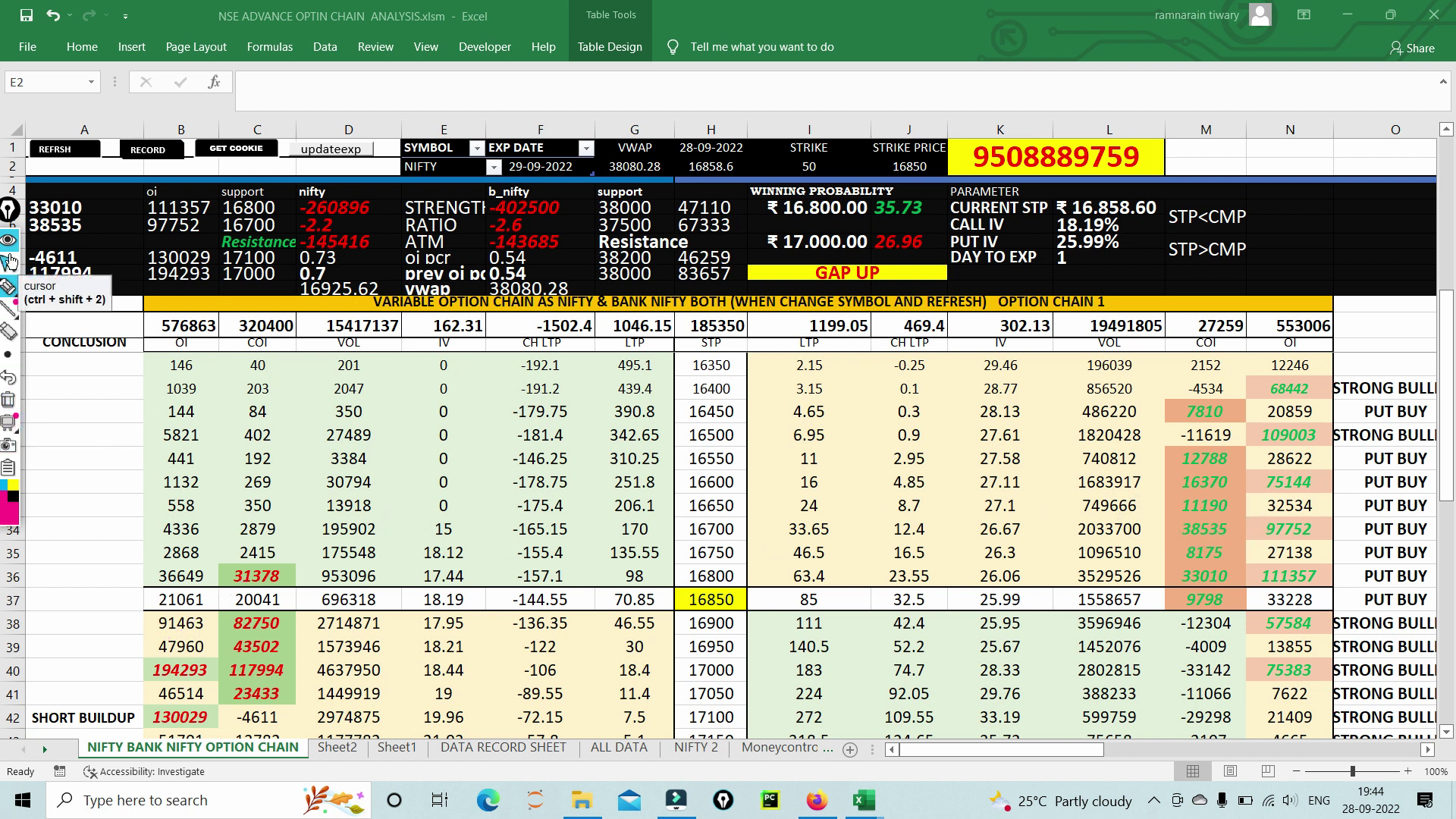
Step: Change the Nifty option chain's expiry date to 06-10-2022
click(565, 169)
click(601, 166)
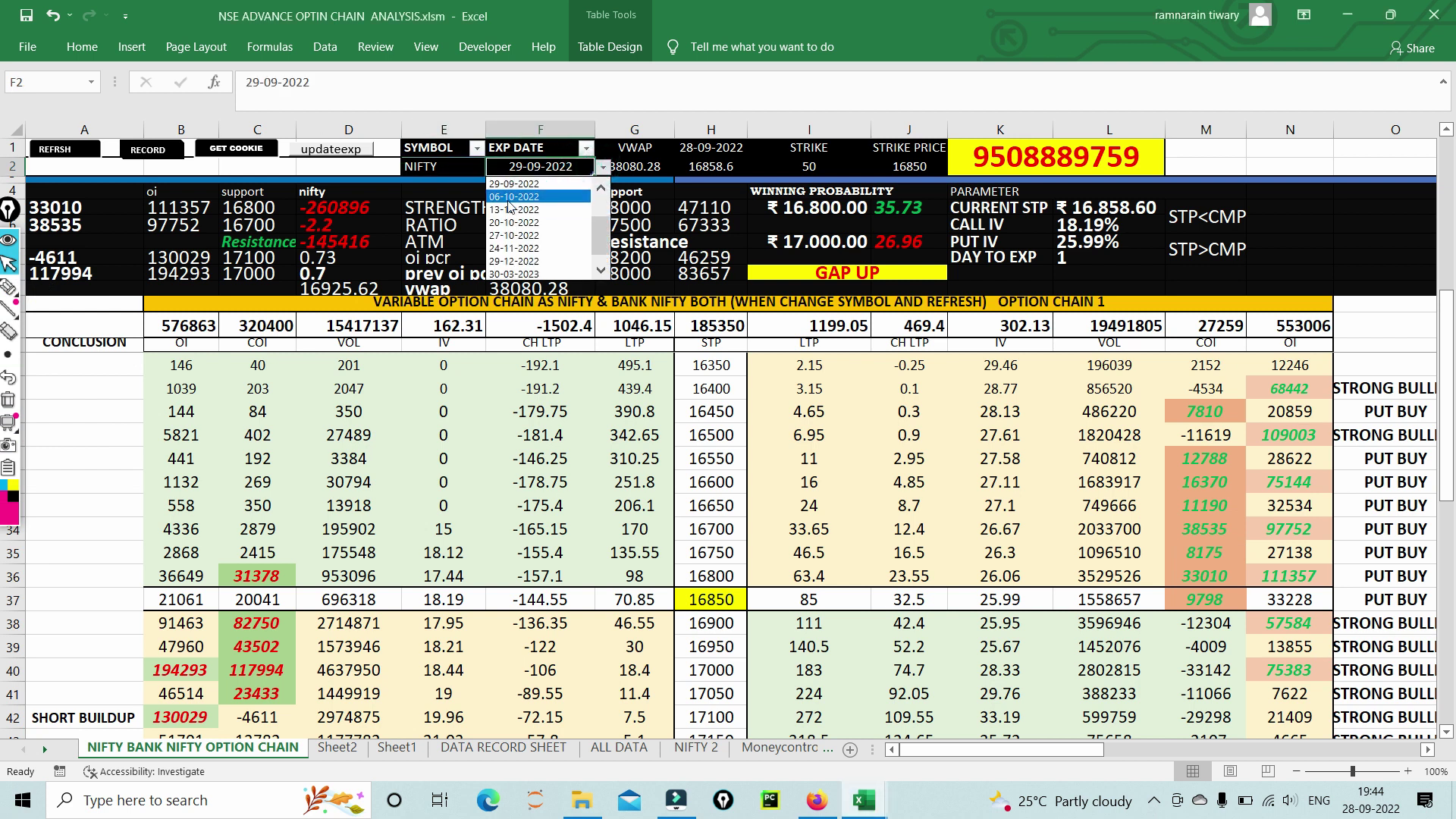
click(514, 196)
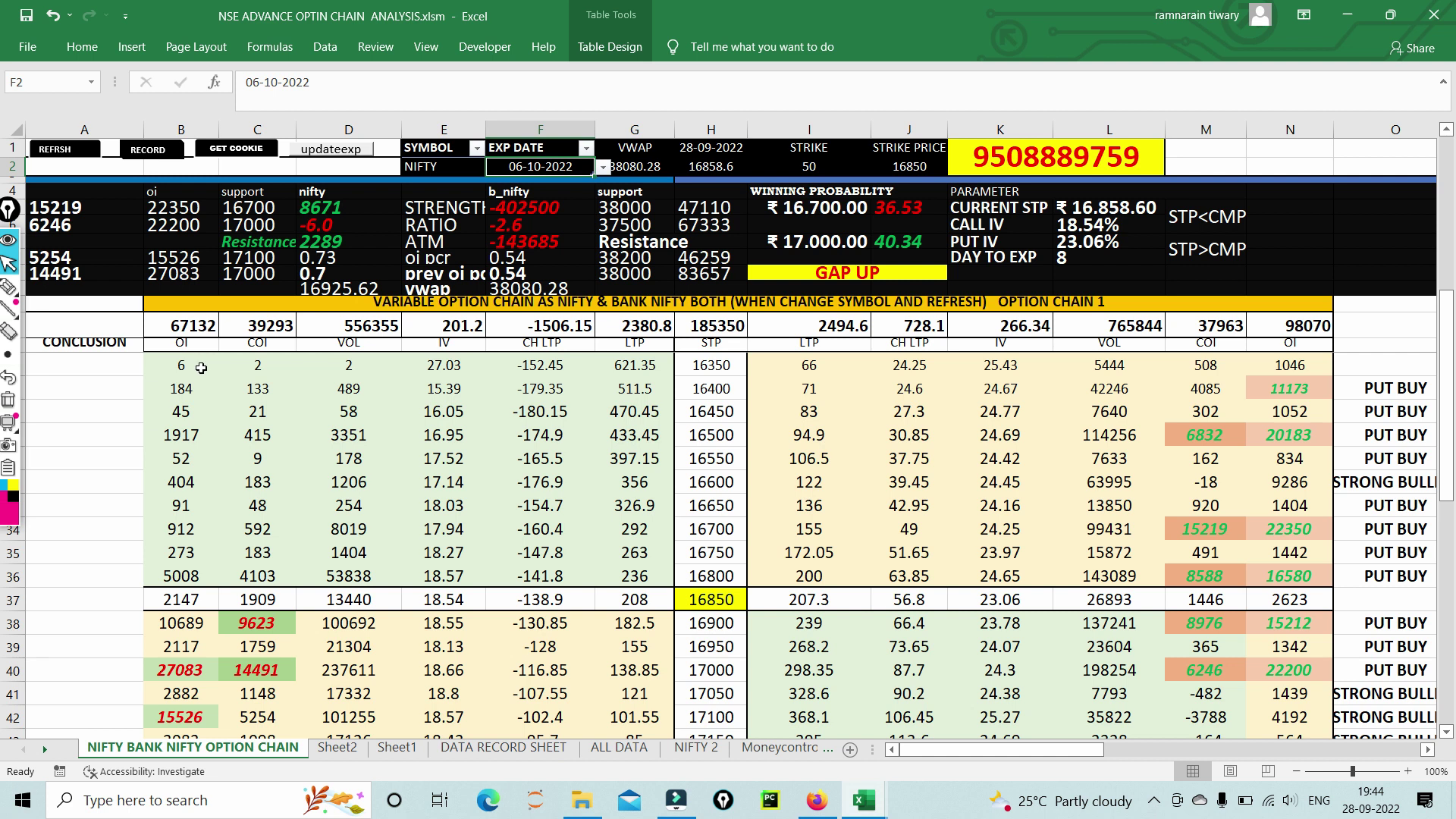
Step: Tick the 16500 and 16900 put COI and 17000 call COI, circle the 17000 strike and 16700 put COI, and clear the ink
click(9, 287)
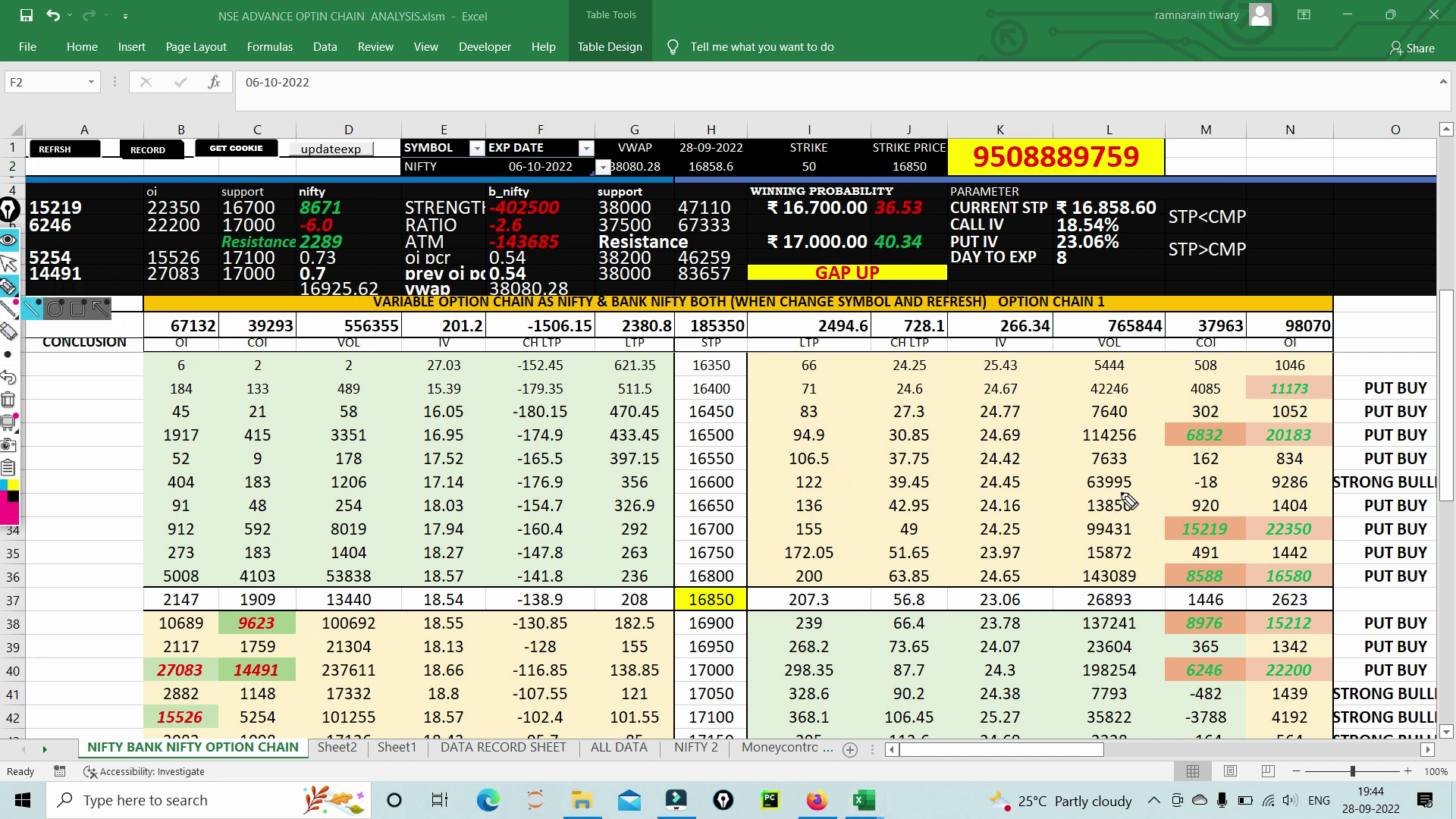
mouse_move(1155, 436)
mouse_down()
mouse_move(1172, 444)
mouse_move(1205, 417)
mouse_up()
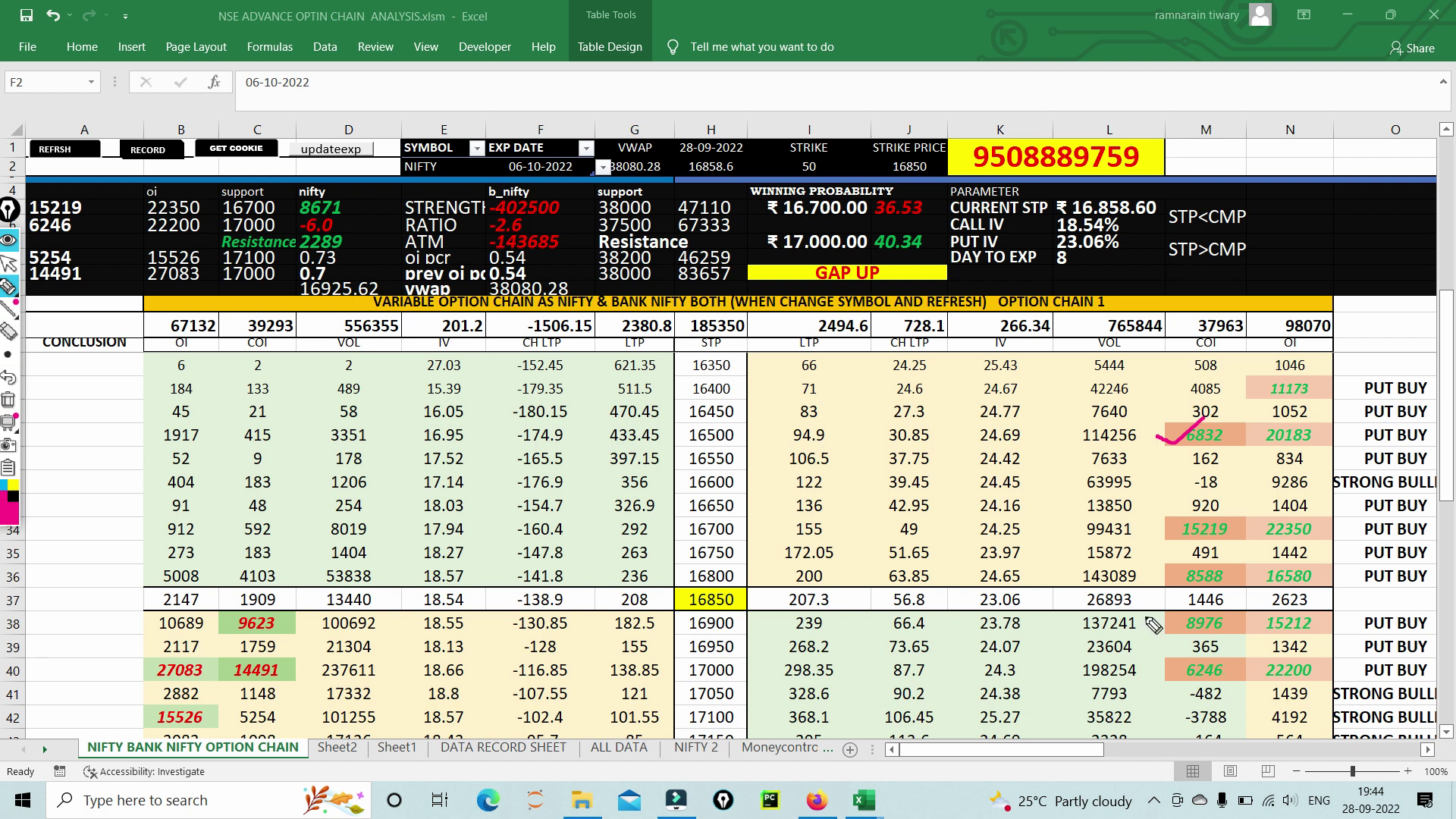
drag(1152, 617, 1166, 627)
drag(1171, 632, 1245, 574)
mouse_move(646, 677)
mouse_down()
mouse_move(716, 658)
mouse_move(770, 673)
mouse_move(686, 665)
mouse_up()
drag(261, 673, 319, 625)
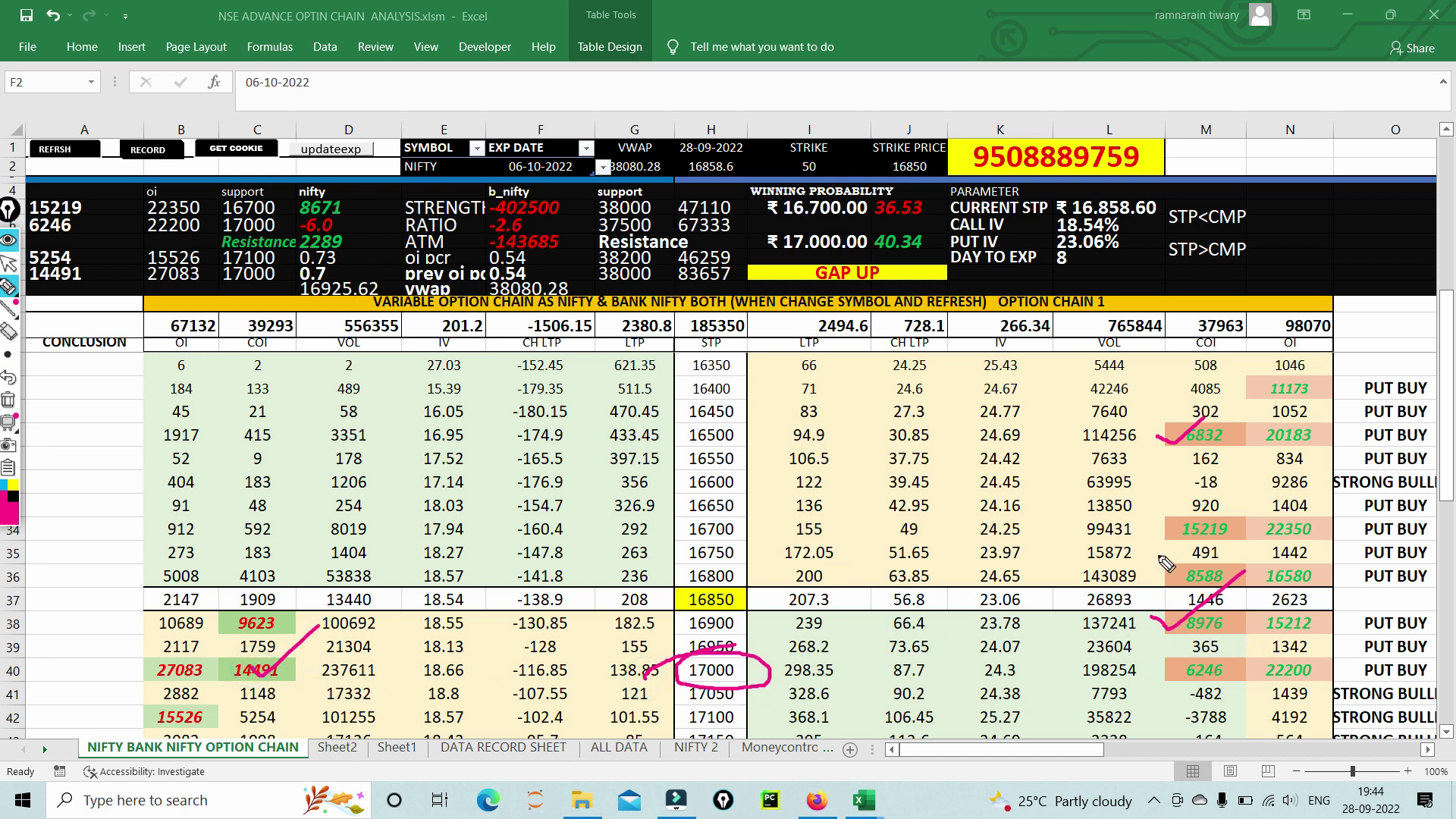
mouse_move(1165, 523)
mouse_down()
mouse_move(1270, 516)
mouse_move(1214, 563)
mouse_move(1168, 516)
mouse_up()
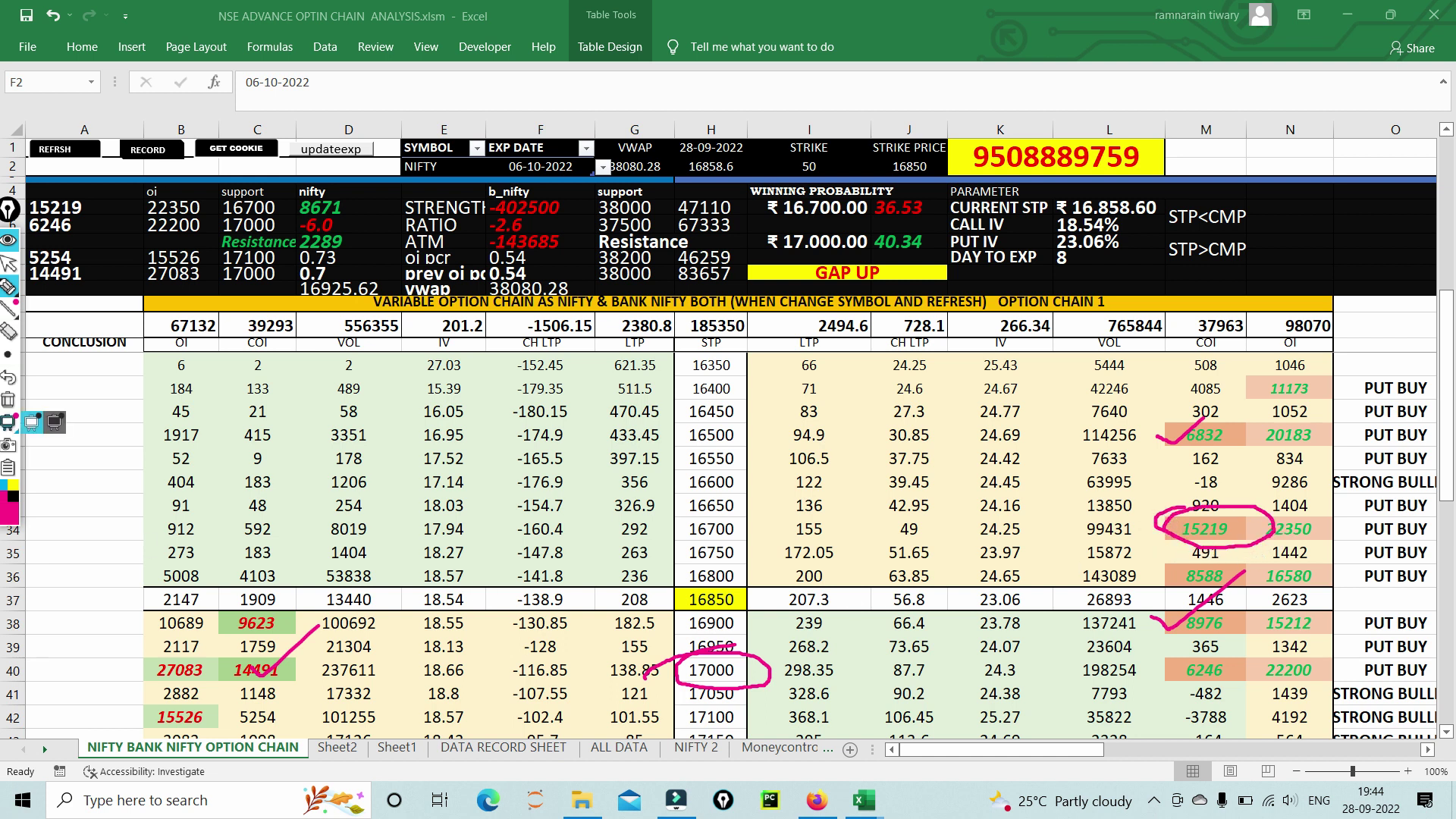
click(8, 400)
Step: Change the Nifty option chain's expiry date to 27-10-2022
click(8, 263)
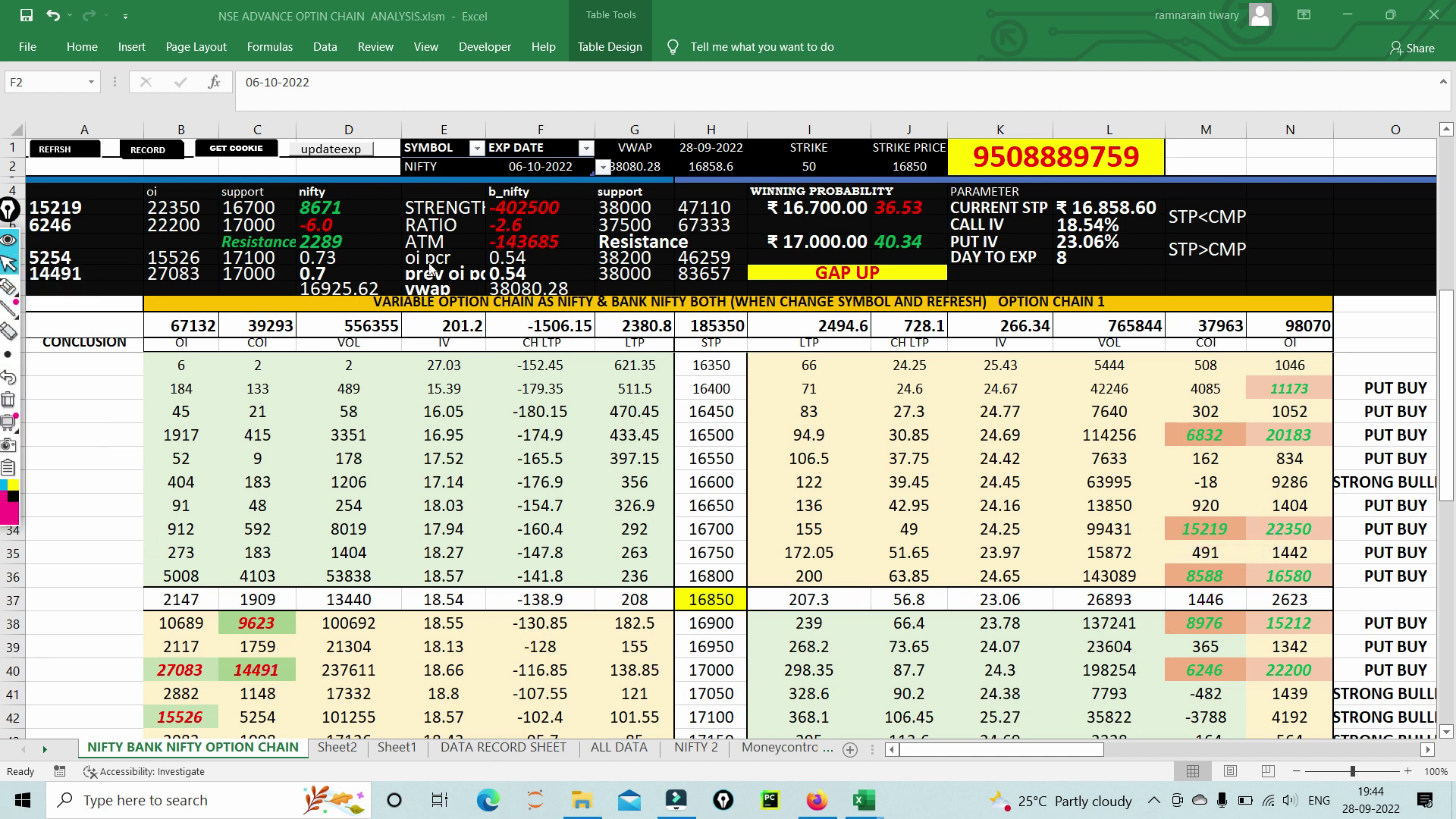
click(543, 168)
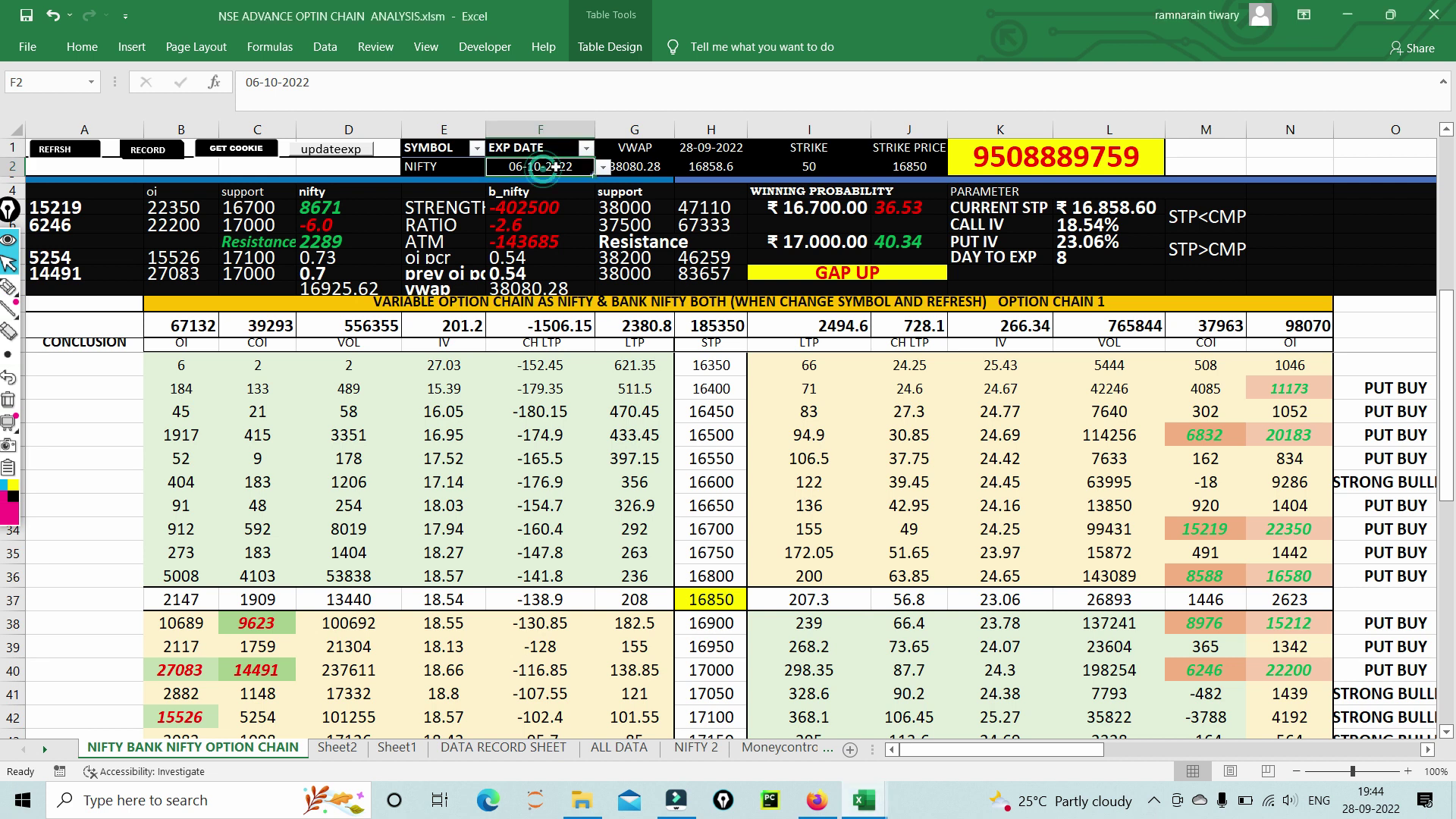
click(603, 167)
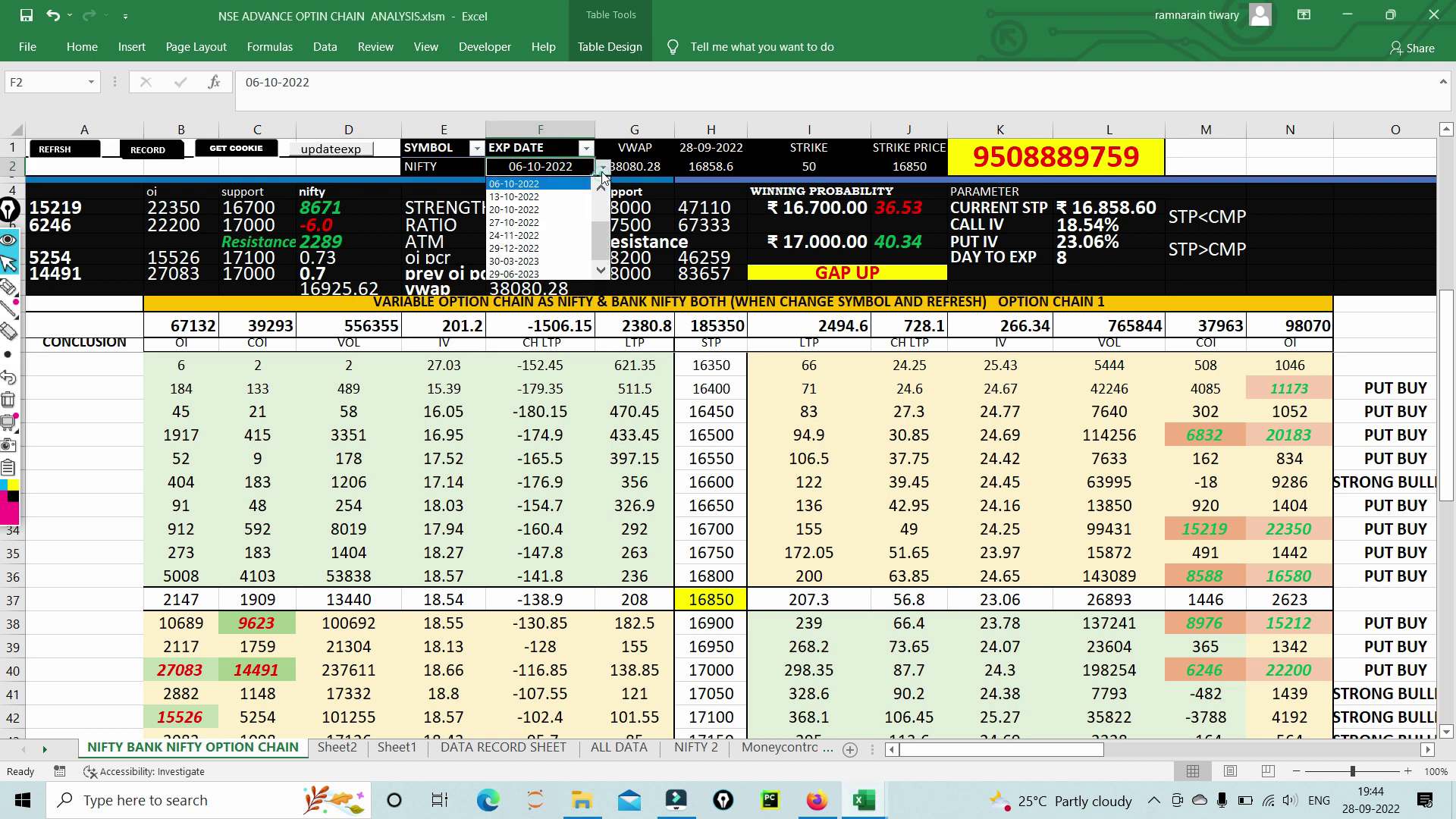
click(513, 223)
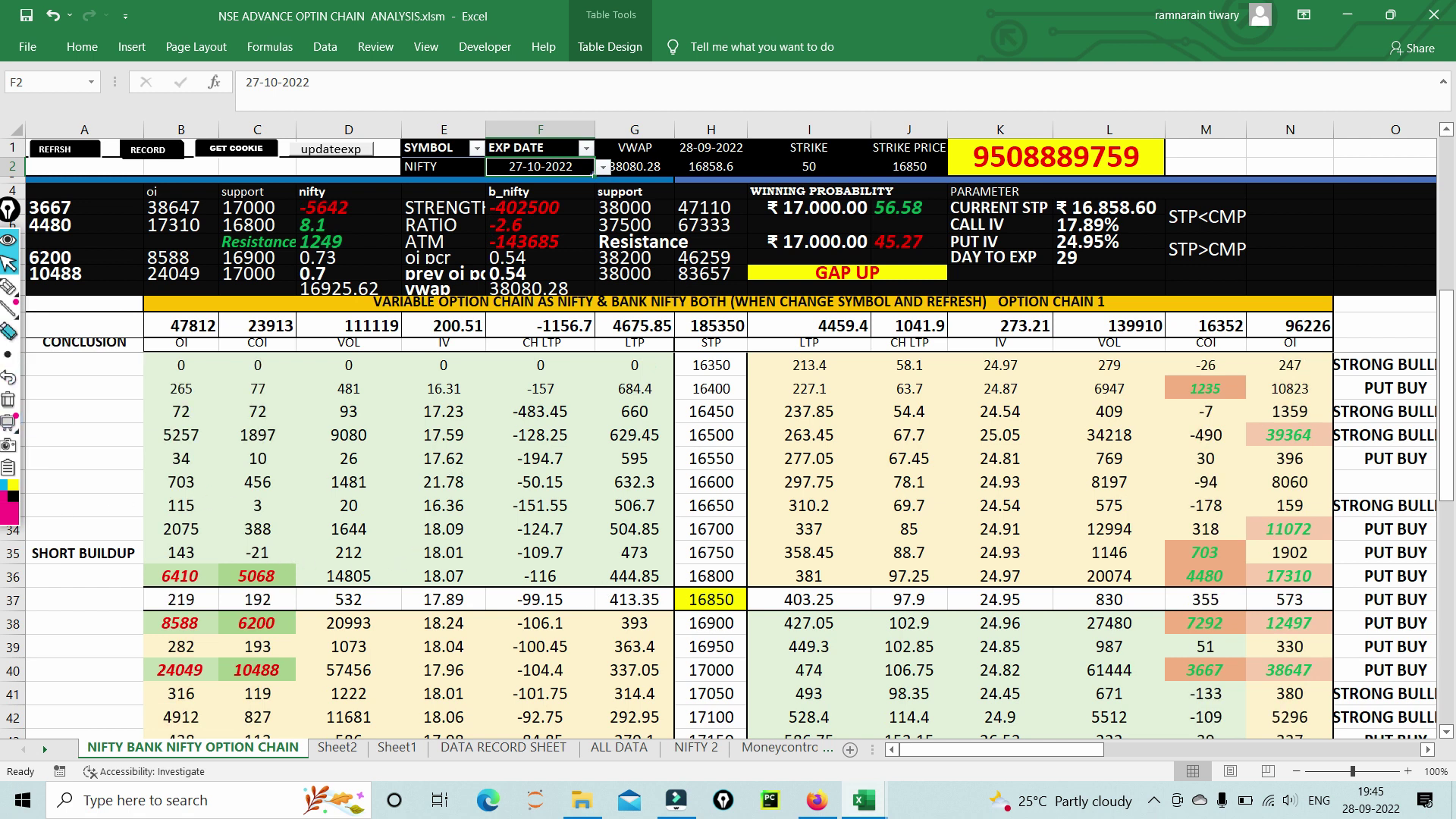
Step: Tick the 16500 call COI, circle the 16500 call OI, and circle the put COI at the 16900 and 17000 strikes
click(8, 286)
drag(256, 433, 311, 402)
mouse_move(131, 442)
mouse_down()
mouse_move(194, 414)
mouse_move(208, 443)
mouse_move(158, 449)
mouse_up()
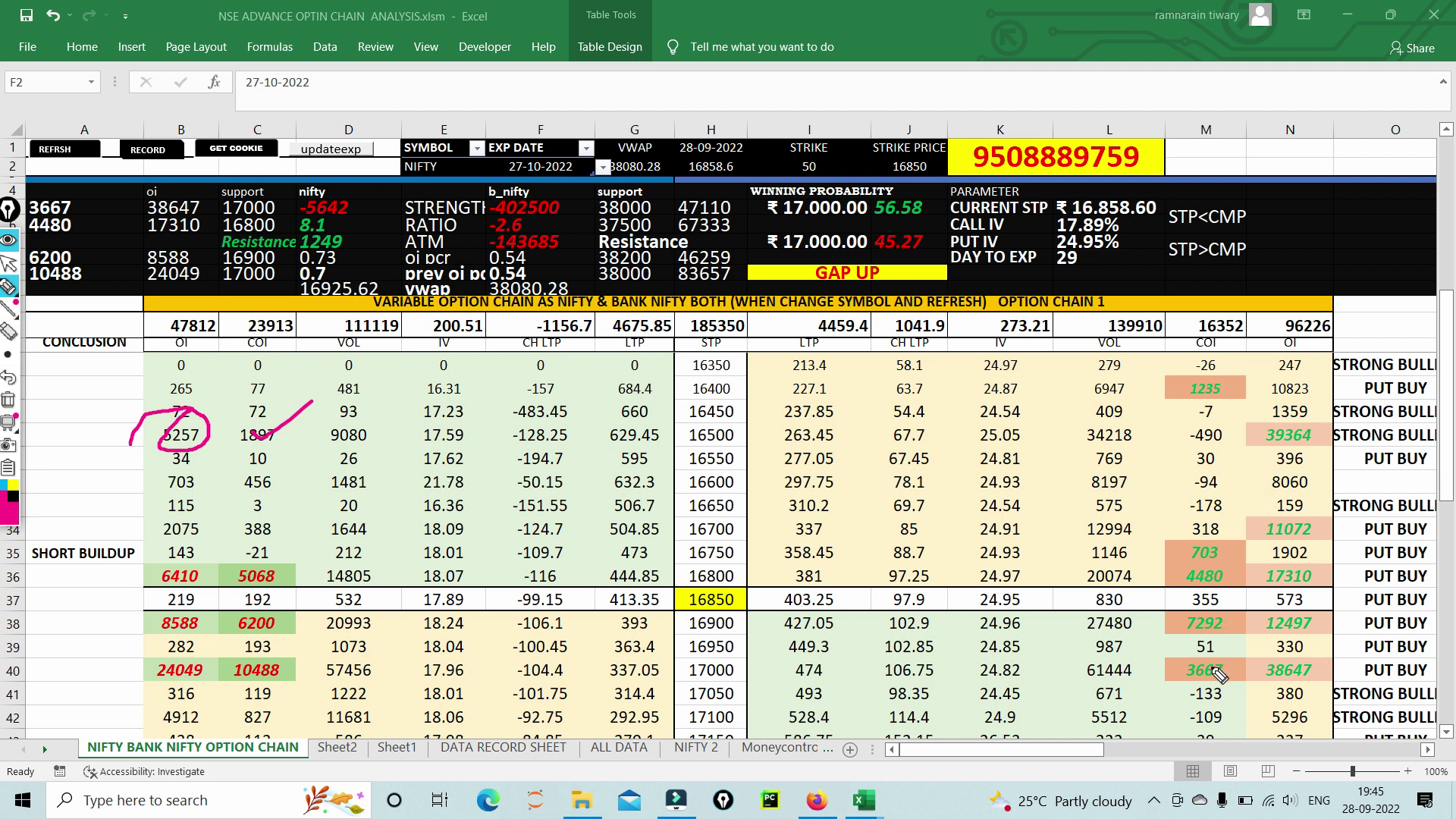
mouse_move(1194, 681)
mouse_down()
mouse_move(1212, 654)
mouse_move(1221, 690)
mouse_move(1171, 667)
mouse_move(1213, 613)
mouse_move(1235, 628)
mouse_move(1211, 640)
mouse_up()
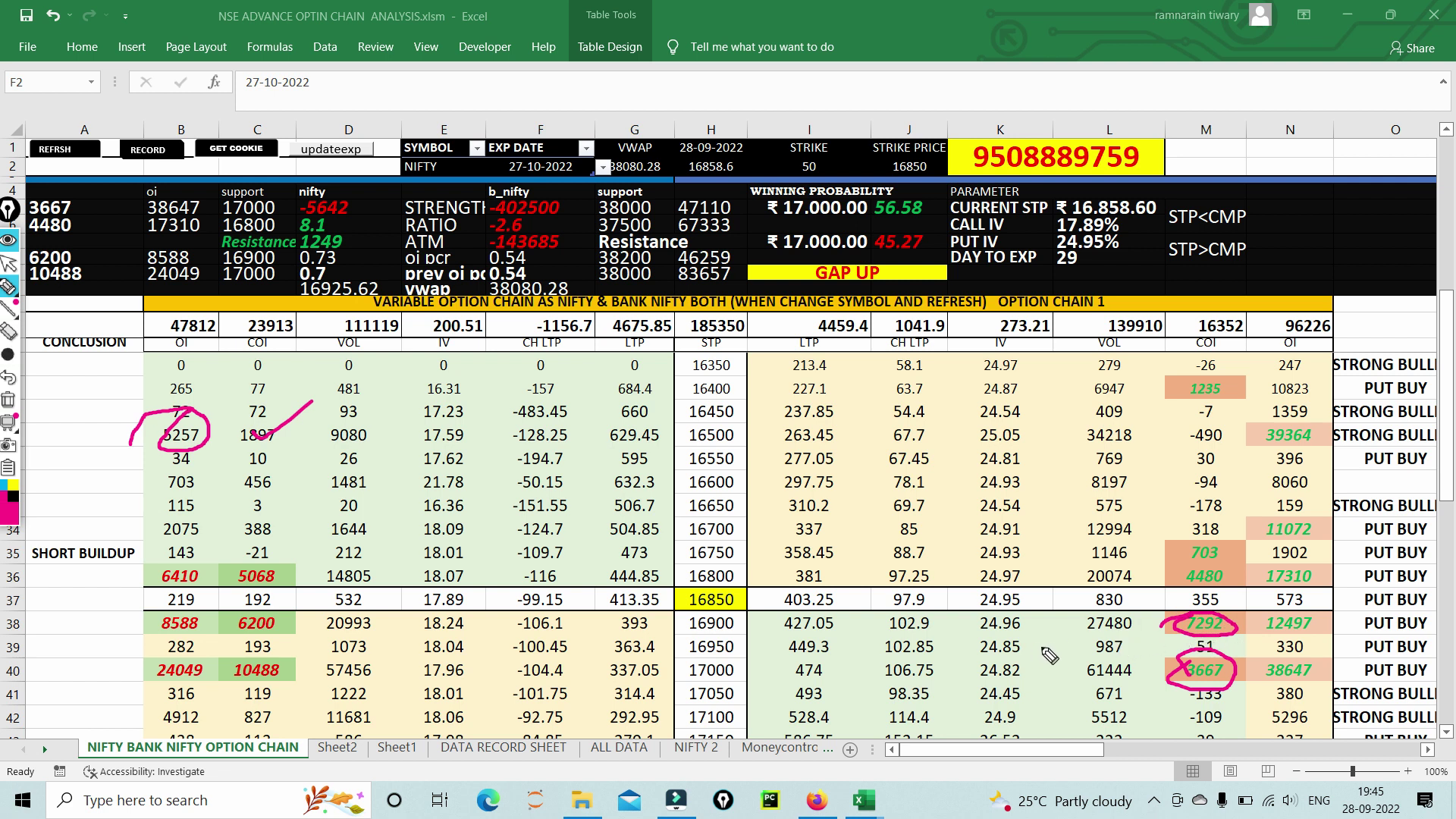
Step: Mark the 16850 strike with a thick stroke, reset the pen to a thin width, and clear the ink
mouse_move(675, 611)
mouse_down()
mouse_move(669, 593)
mouse_move(731, 580)
mouse_up()
click(8, 354)
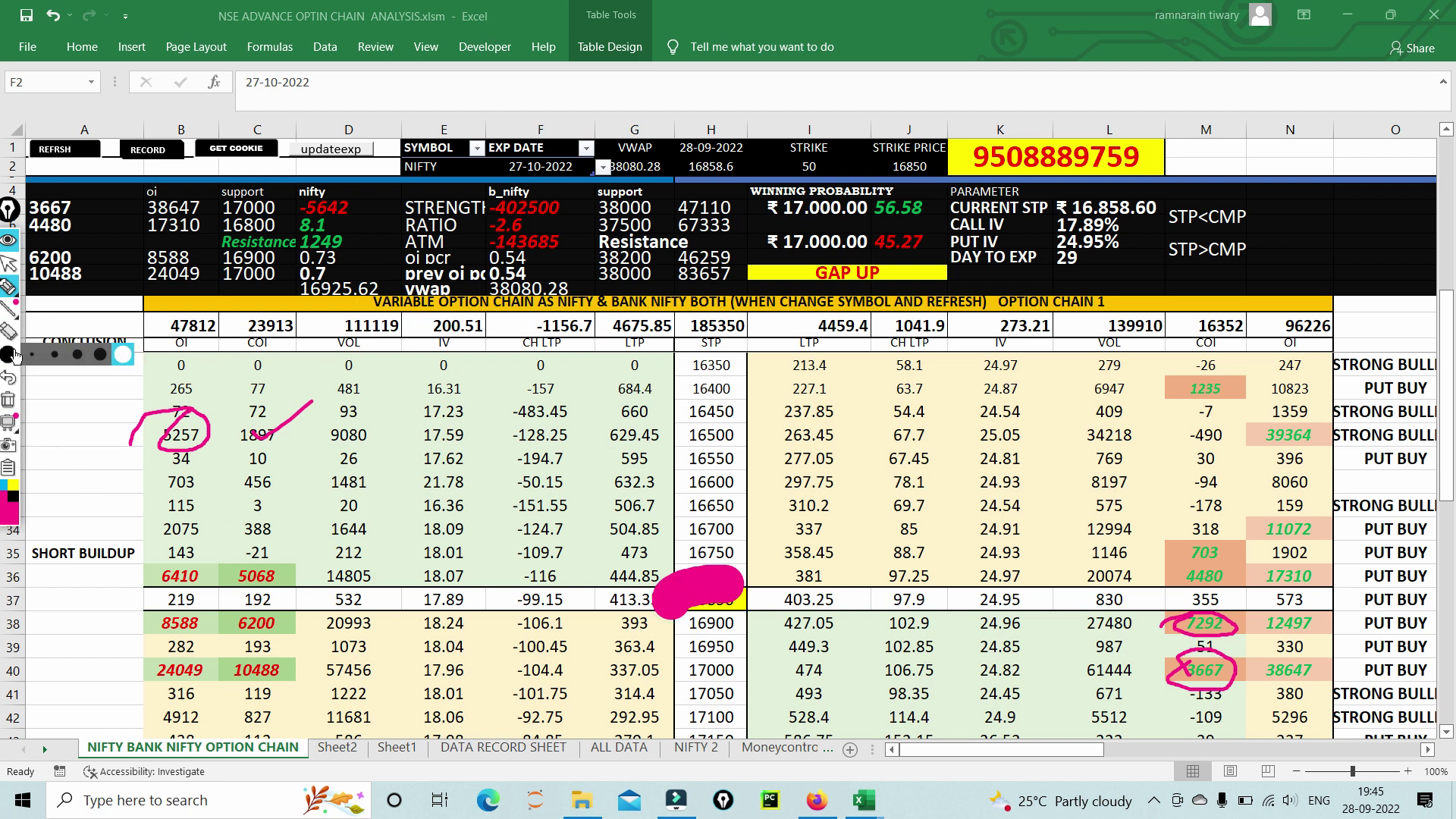
click(12, 306)
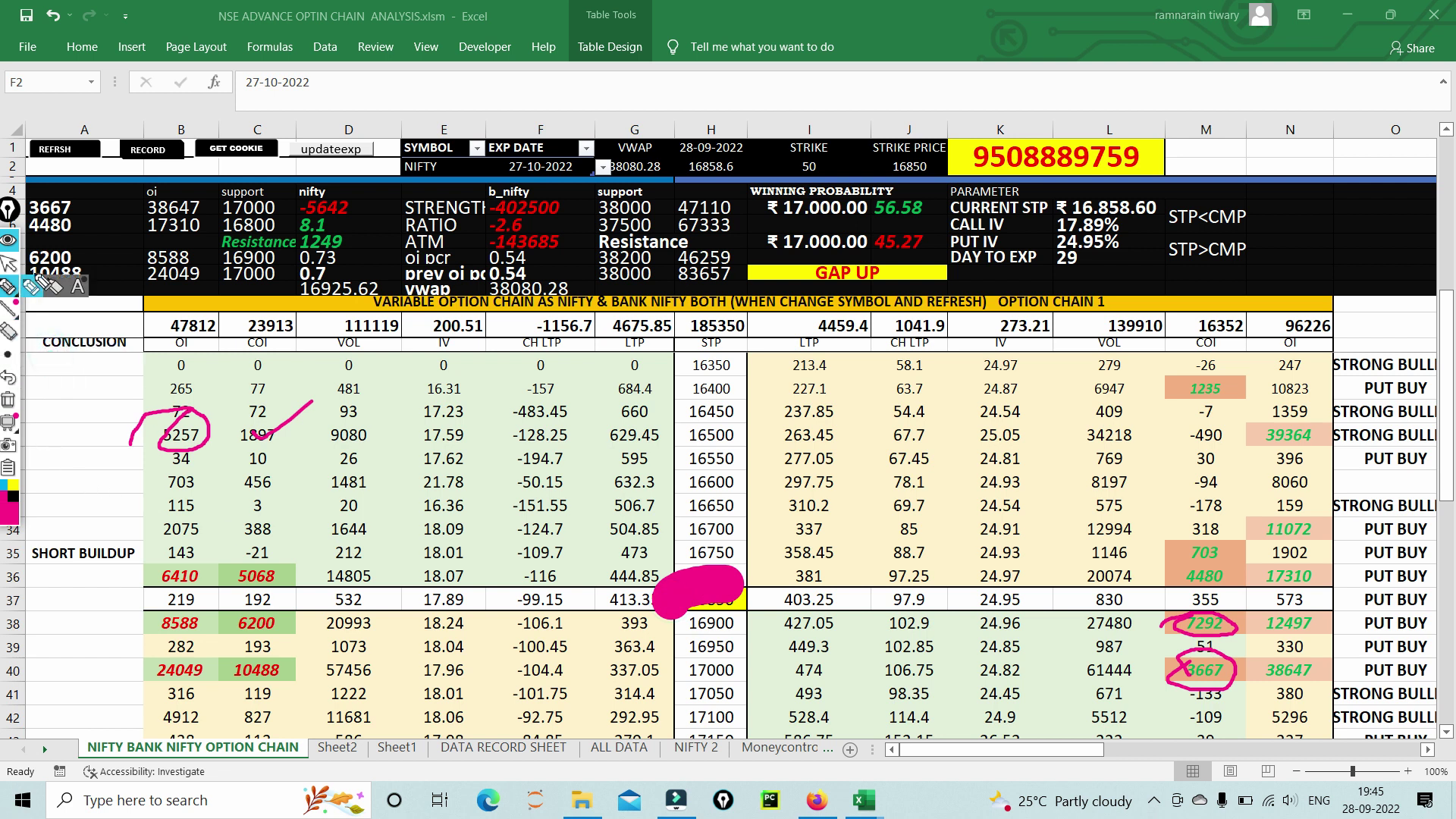
mouse_move(11, 434)
click(8, 400)
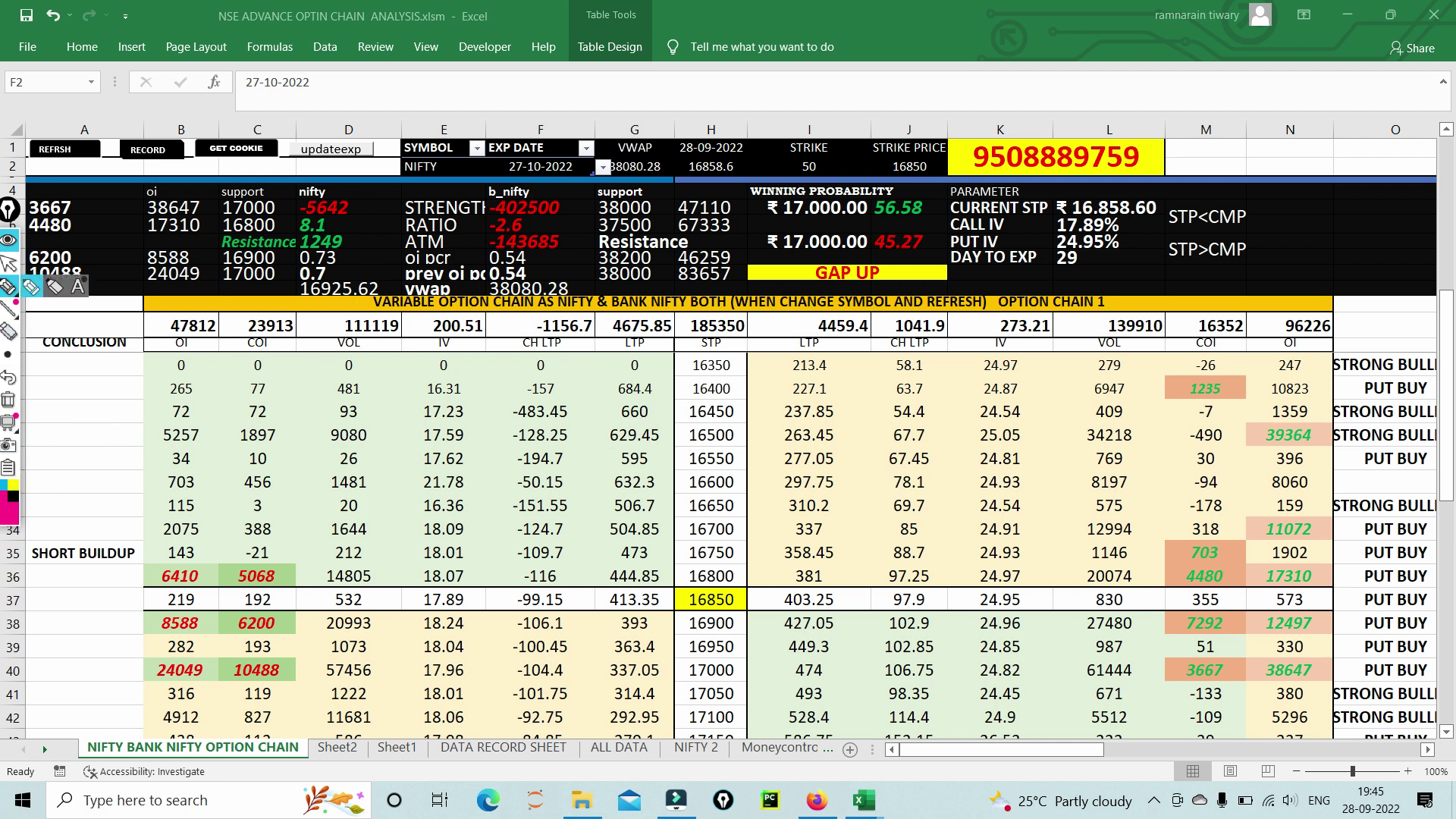
Step: Change the option chain's symbol to BANKNIFTY and refresh the data
click(9, 263)
click(464, 168)
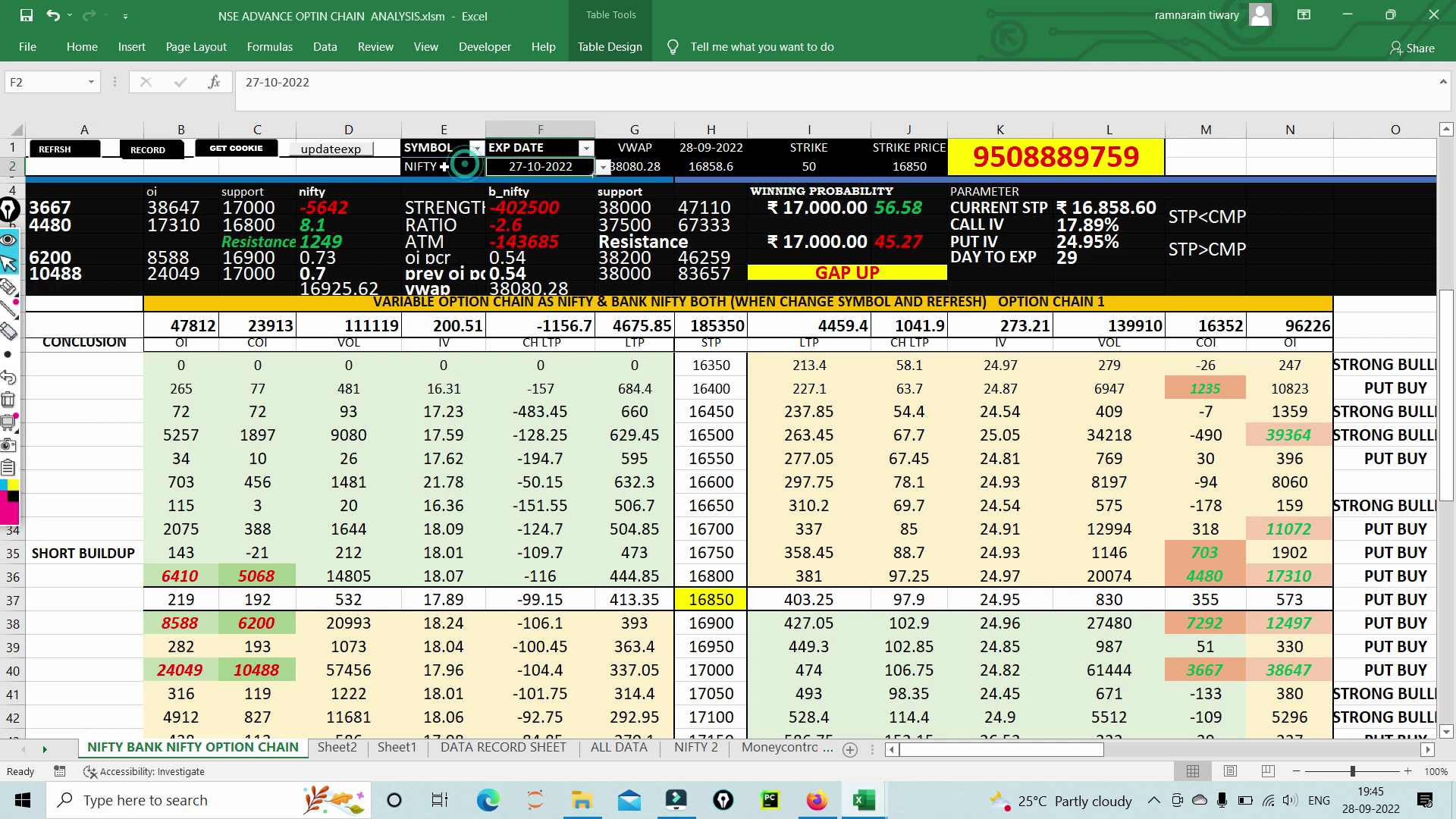
click(494, 167)
click(446, 198)
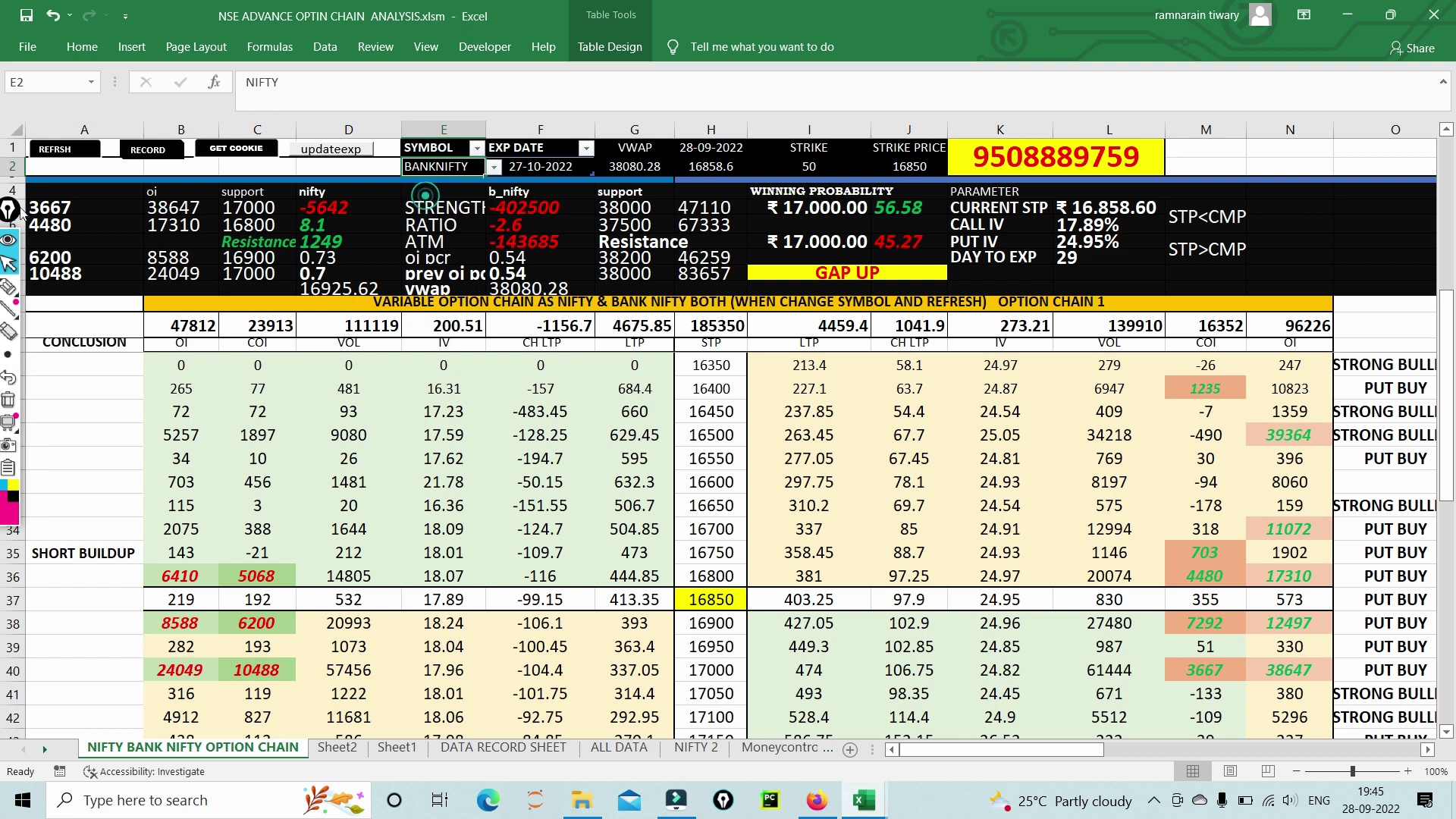
click(46, 152)
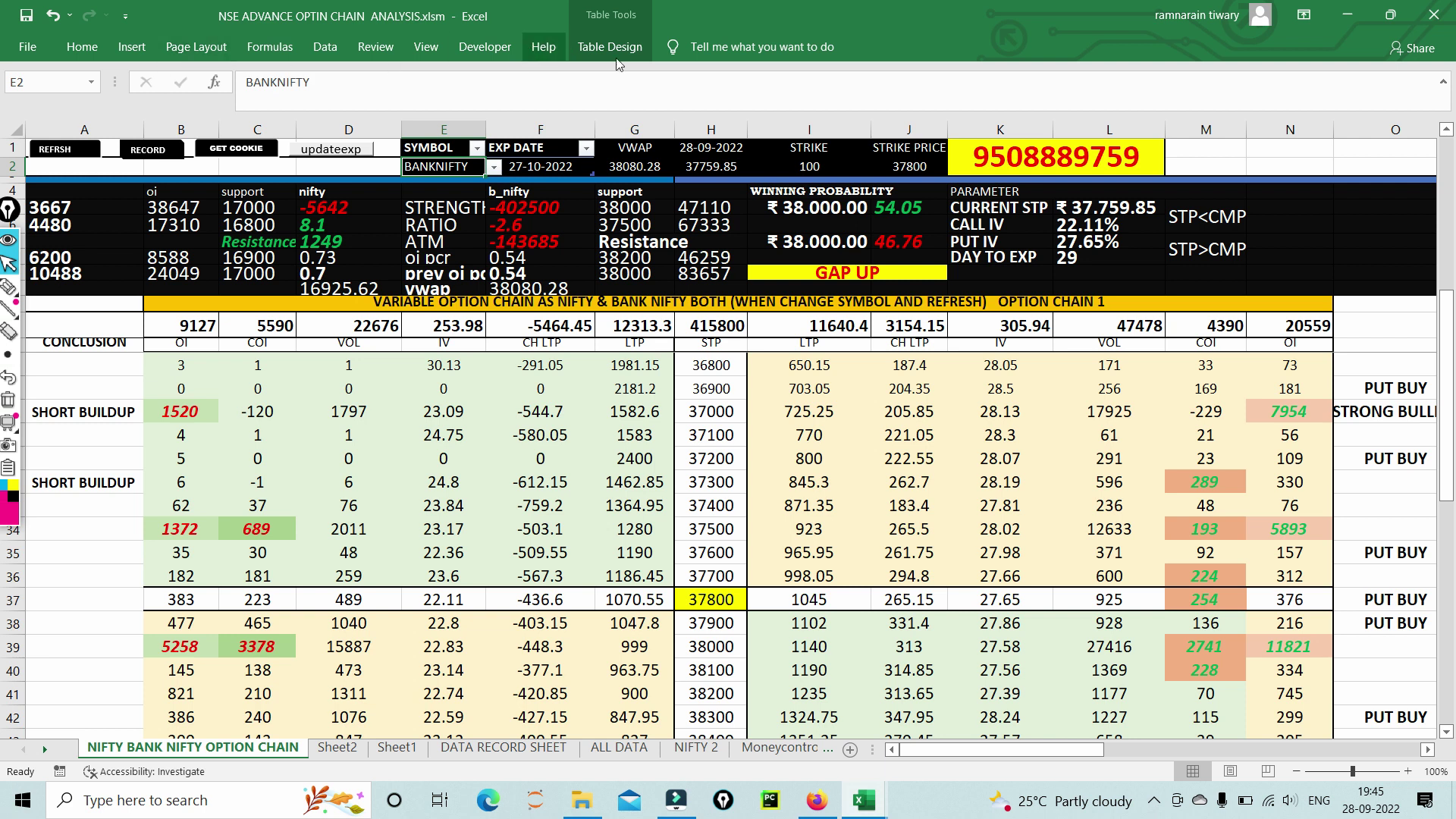
Step: Set the Bank Nifty option chain's expiry date to 29-09-2022
click(557, 160)
click(603, 167)
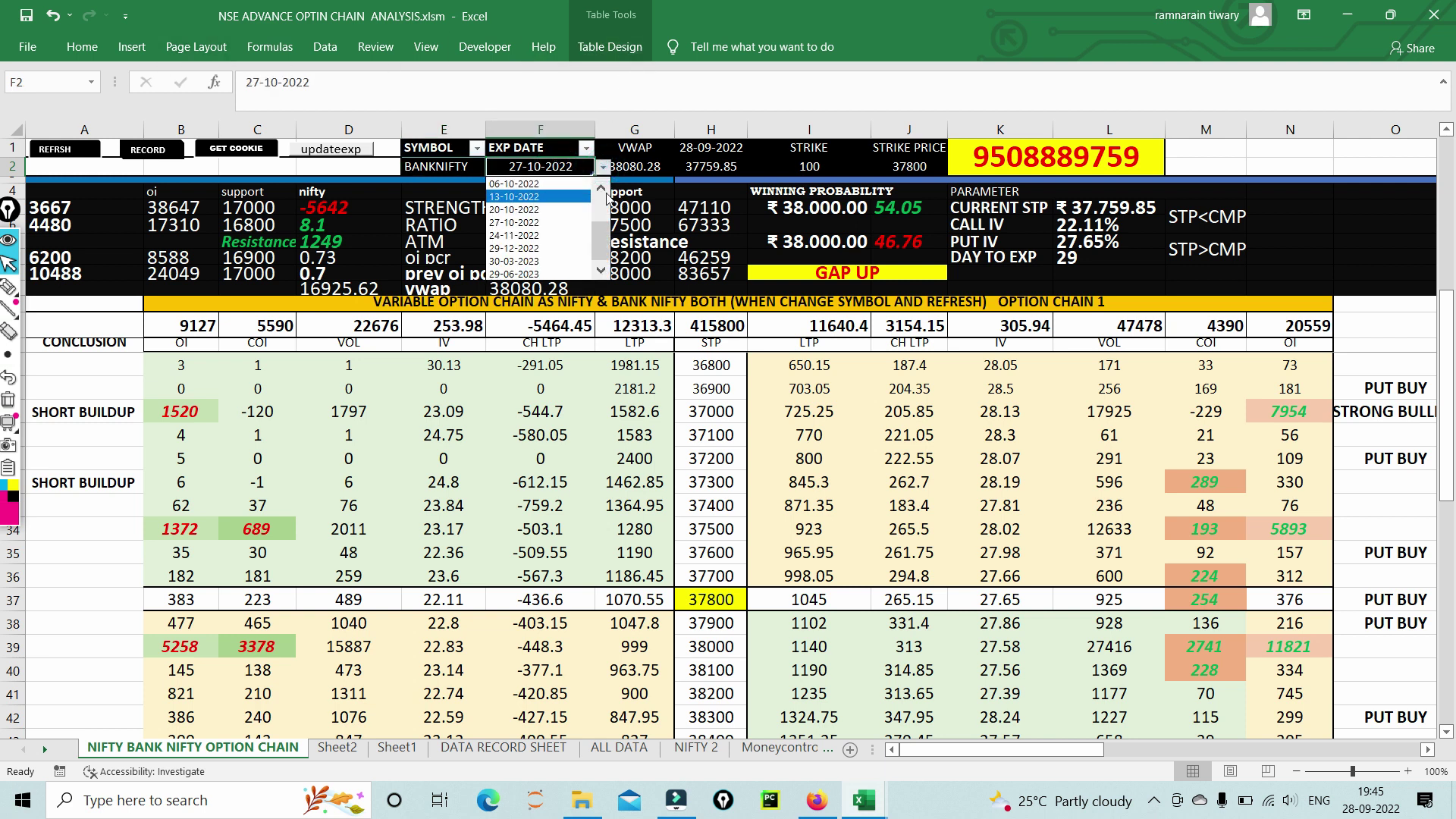
scroll(603, 190, up, 4)
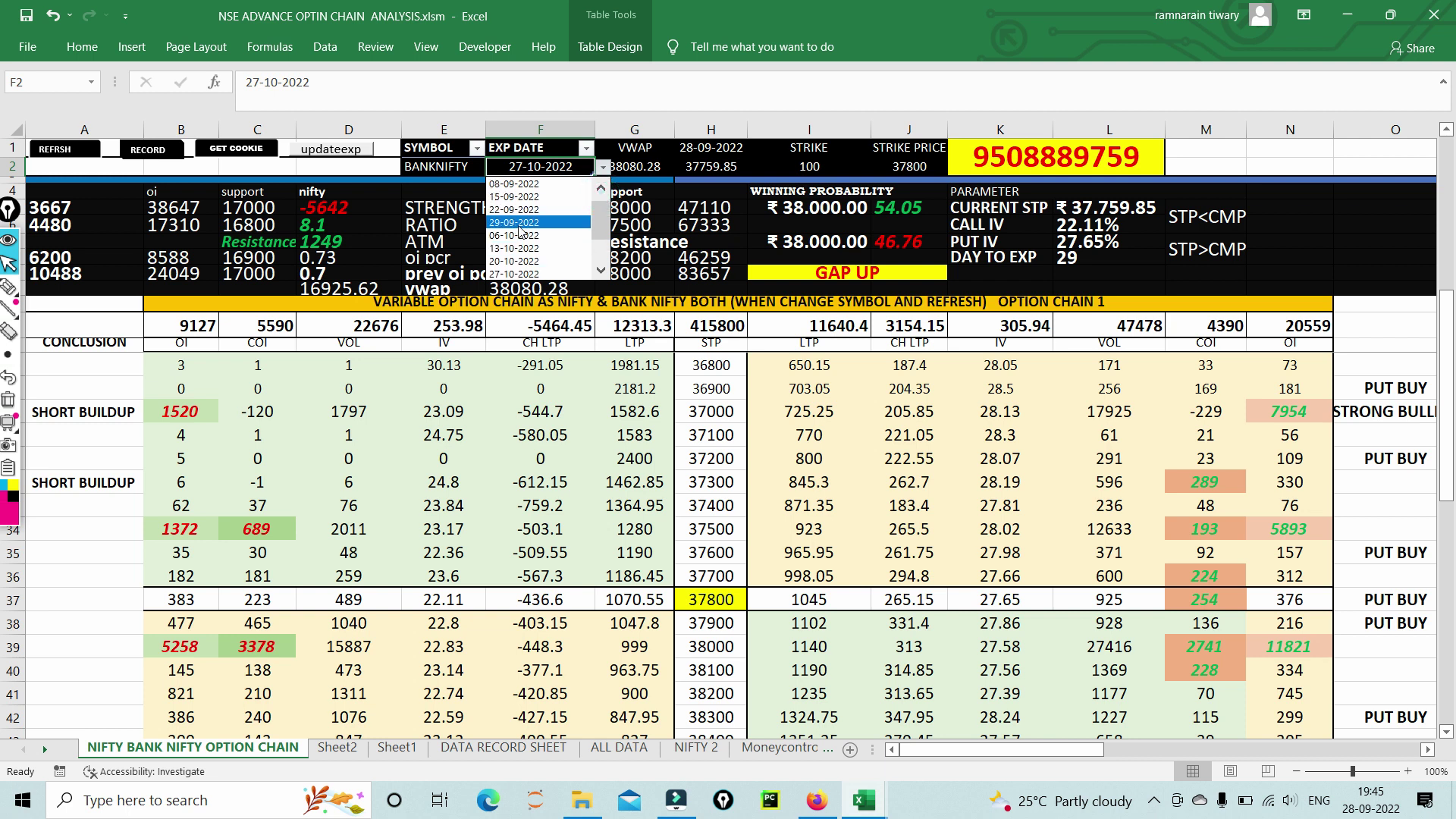
click(520, 224)
Step: Tick the total call COI and the call COI at 38000, 38200 and 37500, and circle the 38000 strike and 37800 call COI
click(7, 287)
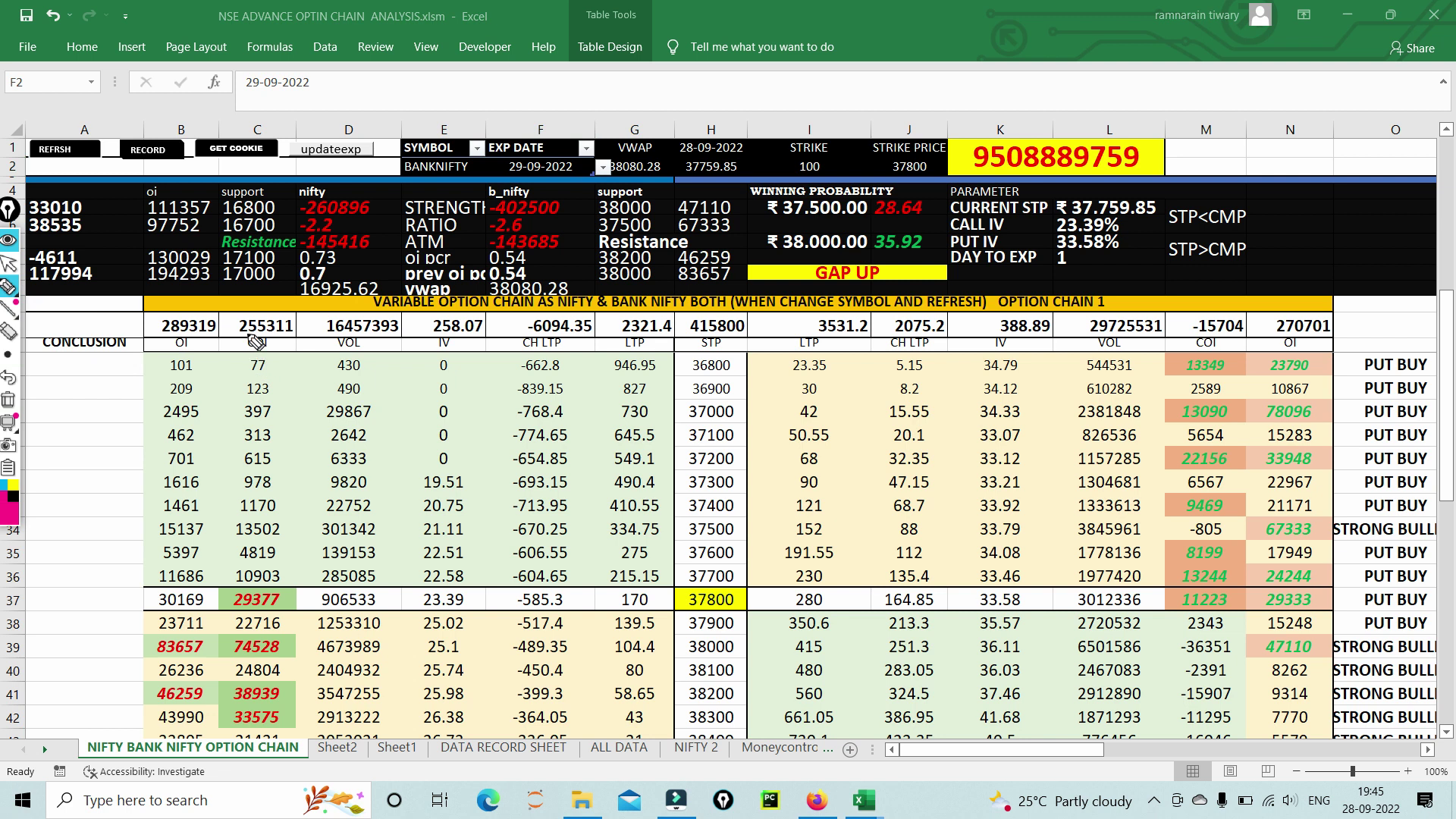
drag(246, 328, 302, 299)
drag(681, 643, 753, 624)
mouse_move(252, 643)
mouse_down()
mouse_move(319, 618)
mouse_move(351, 580)
mouse_up()
drag(256, 703, 380, 632)
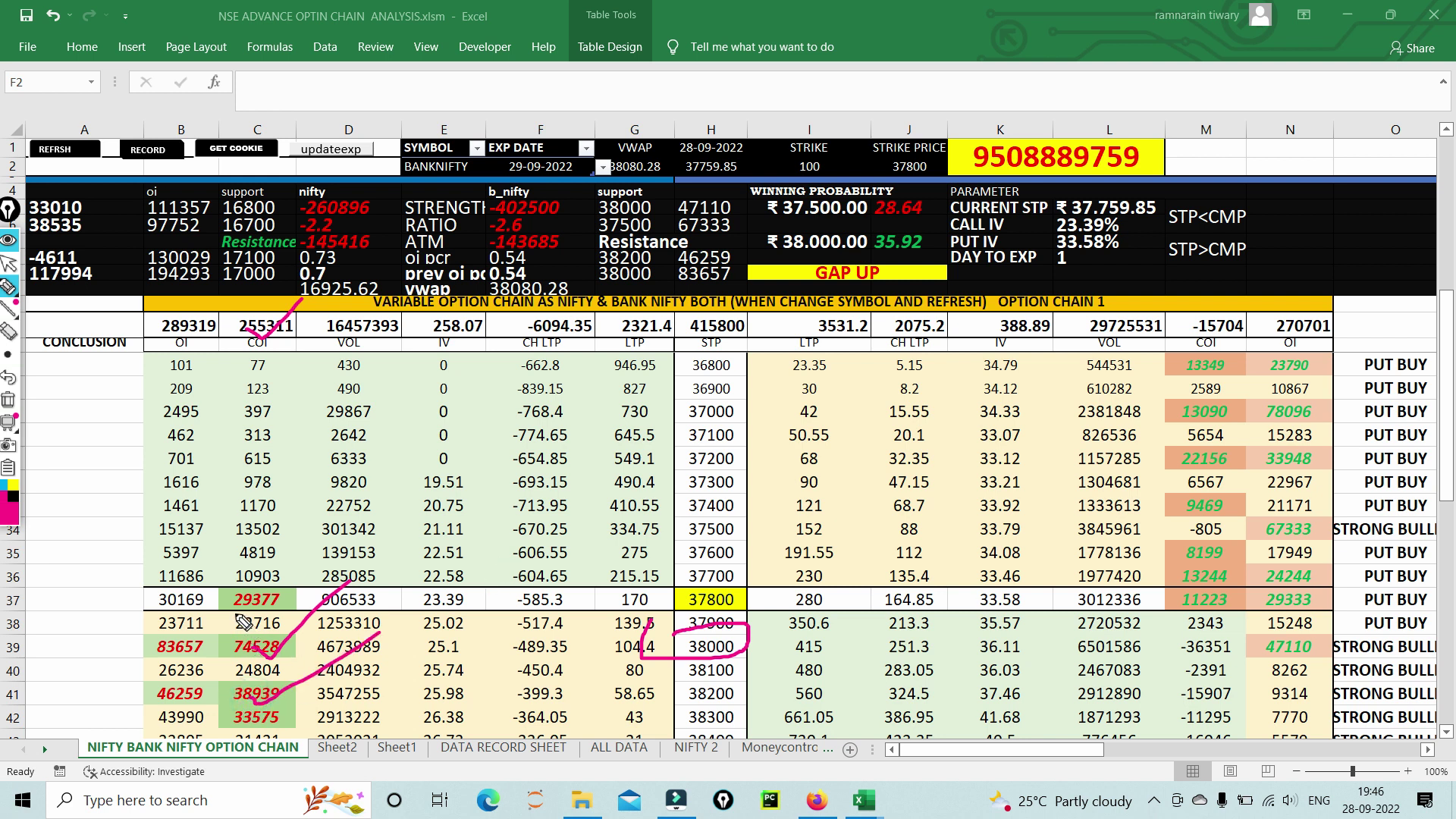
mouse_move(226, 600)
mouse_down()
mouse_move(262, 627)
mouse_move(297, 600)
mouse_move(231, 585)
mouse_up()
drag(251, 535, 446, 453)
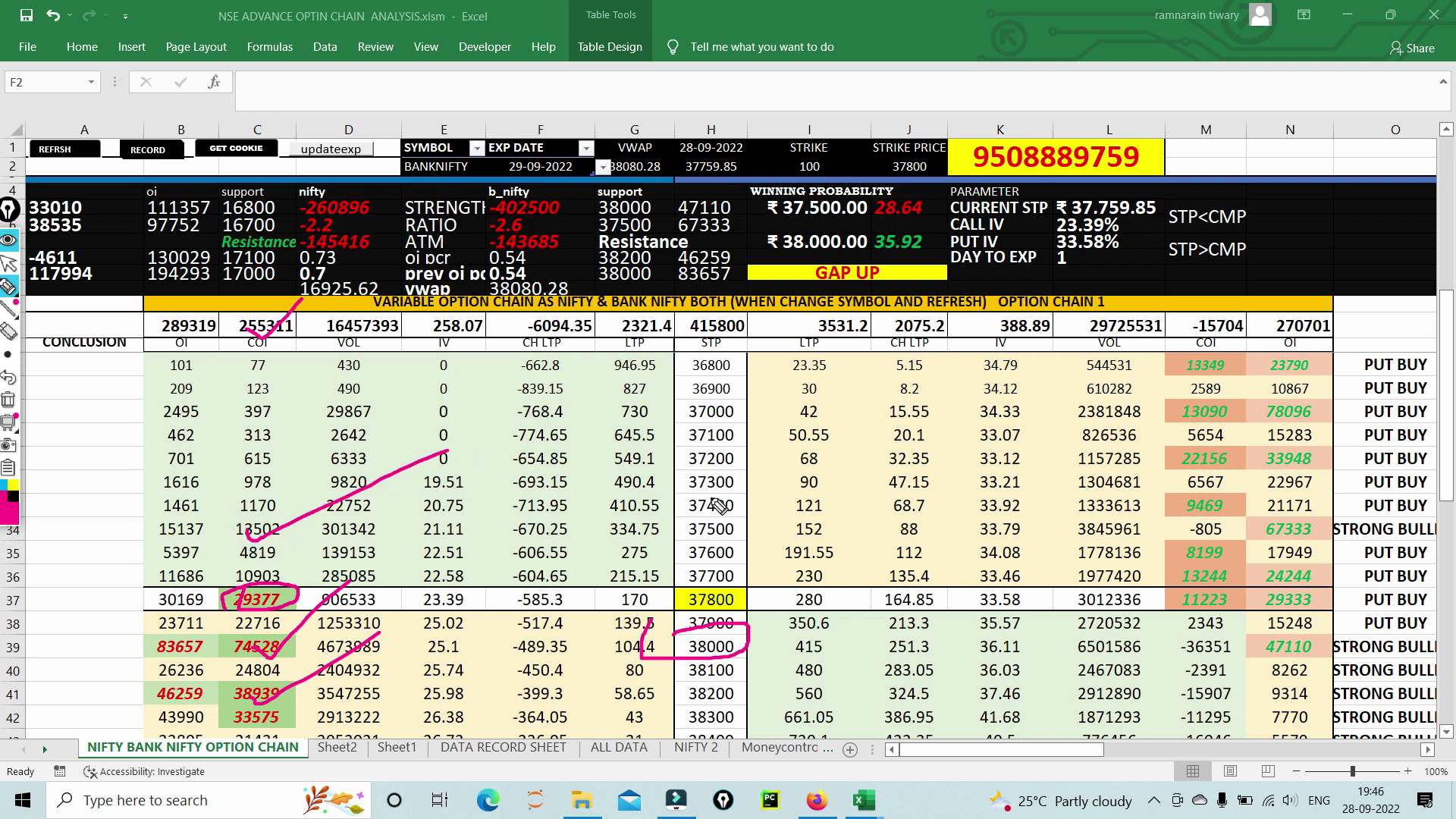
Step: Circle and line-mark the put COI from 38000 to 38300, underline and tick the 37500 call OI, and clear the ink
mouse_move(1217, 734)
mouse_down()
mouse_move(1159, 701)
mouse_move(1194, 619)
mouse_move(1265, 691)
mouse_move(1205, 722)
mouse_move(1374, 694)
mouse_up()
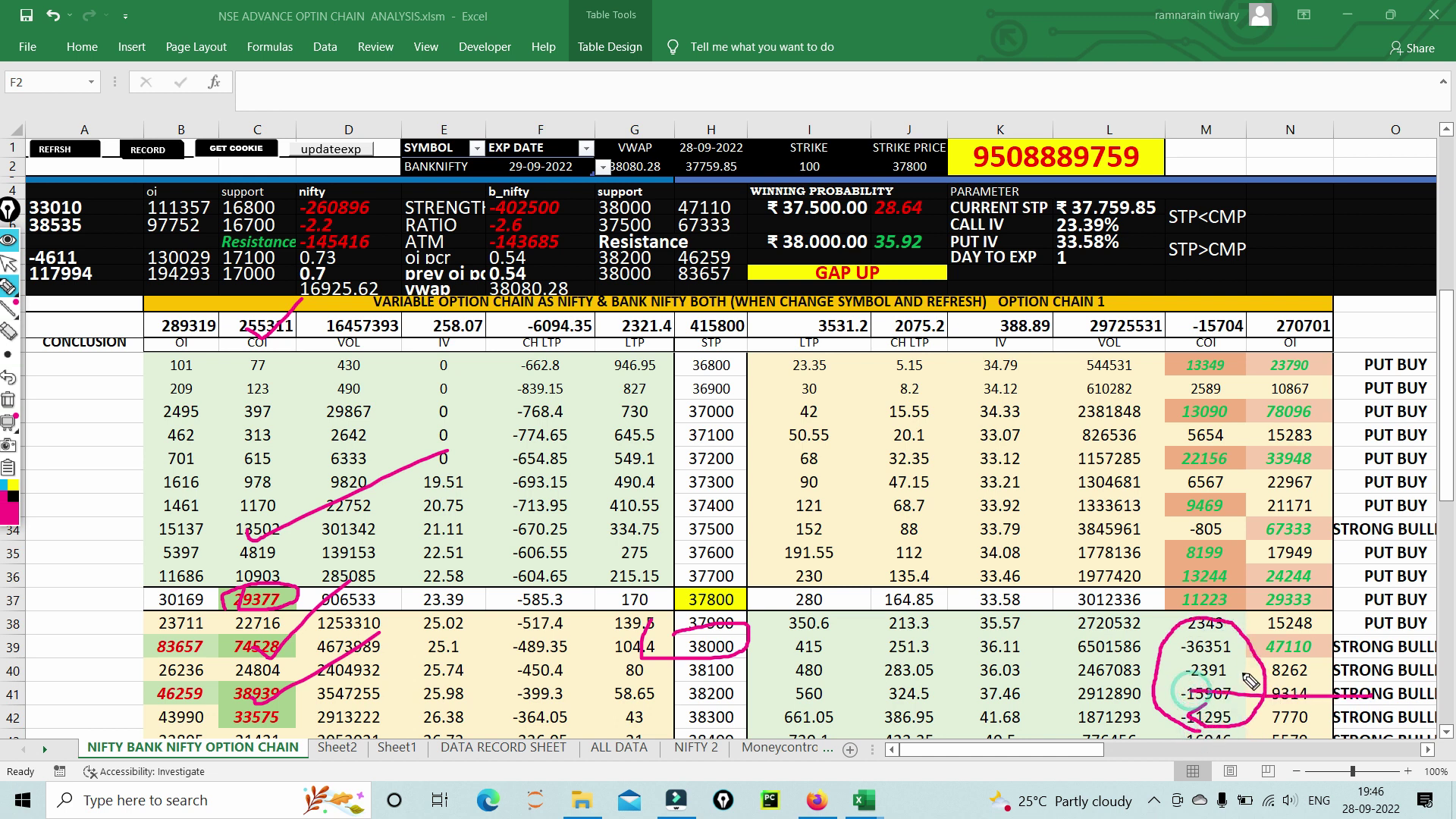
drag(1216, 657, 1328, 671)
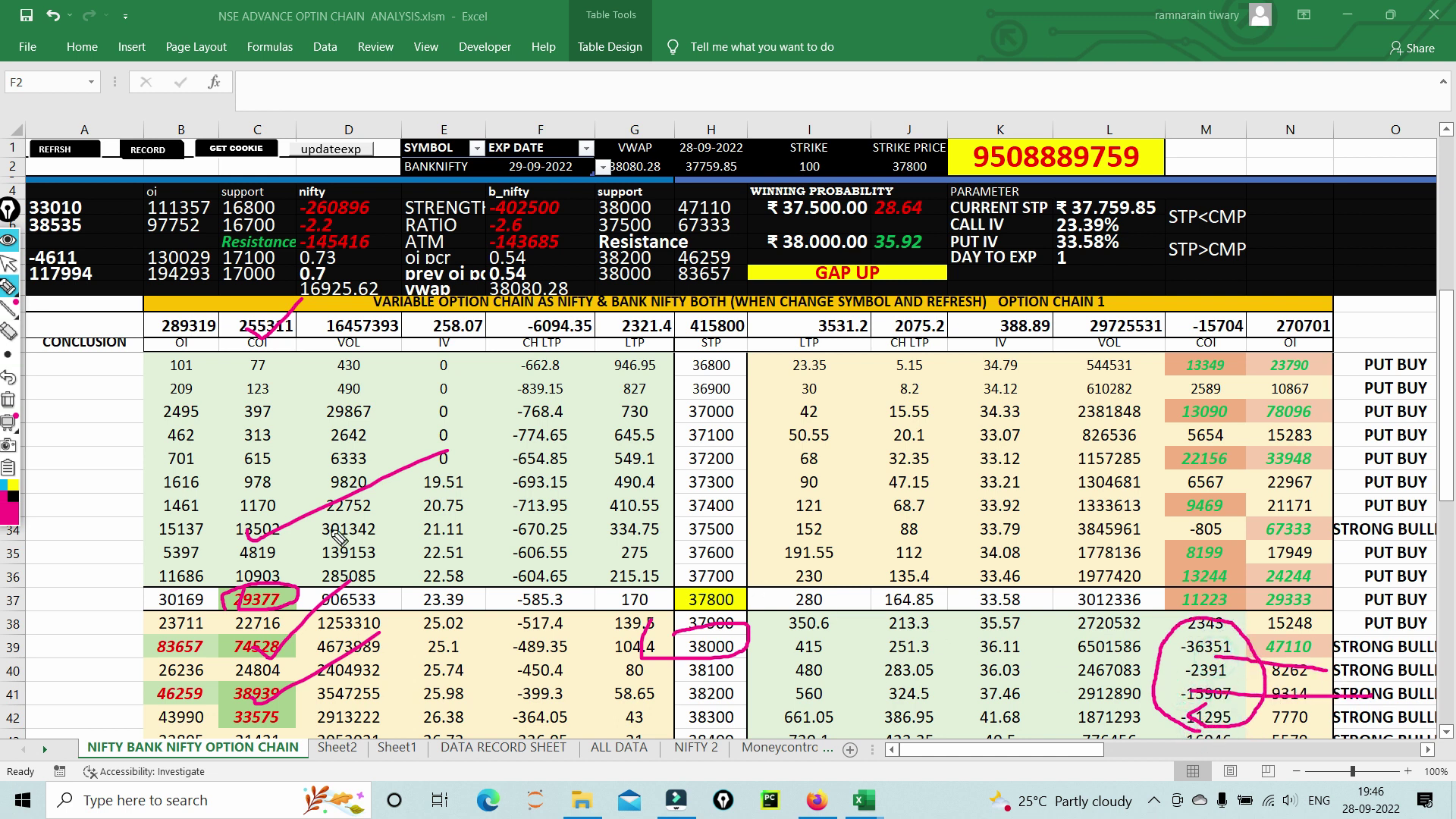
drag(66, 525, 284, 531)
drag(182, 531, 313, 458)
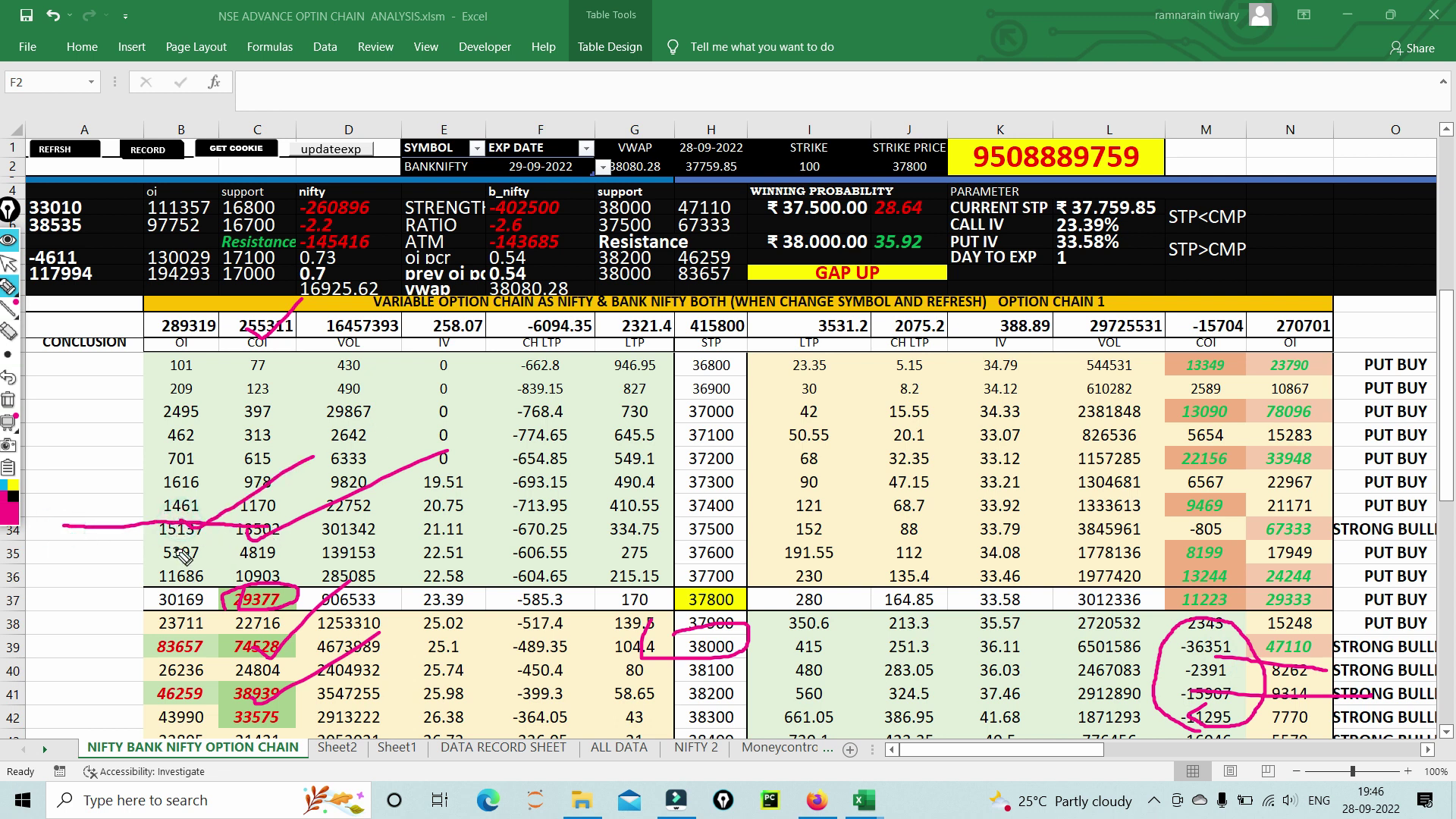
click(17, 405)
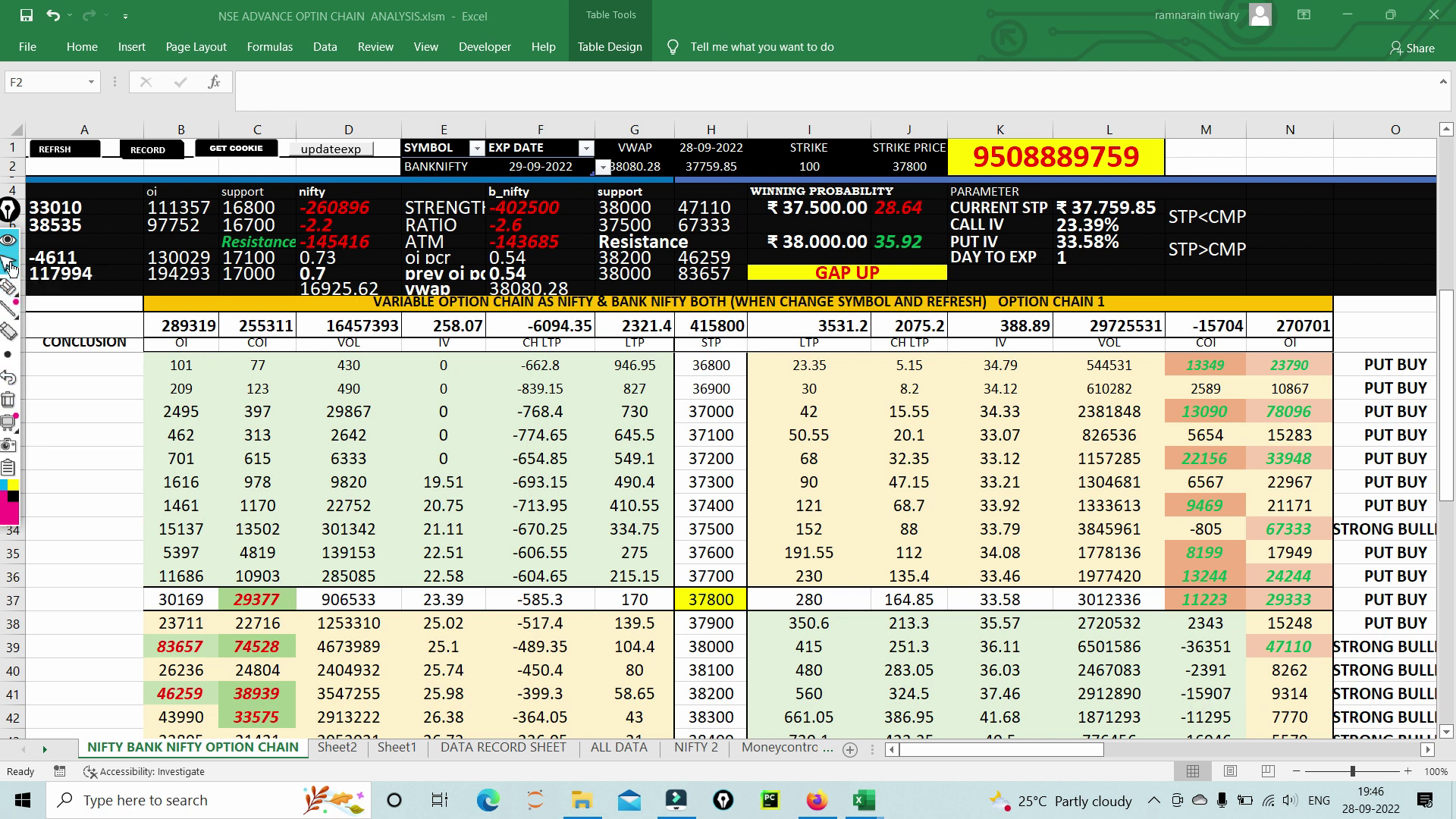
Step: Tick the Bank Nifty and Nifty ratio figures, and circle the winning probability for 38000
mouse_move(9, 296)
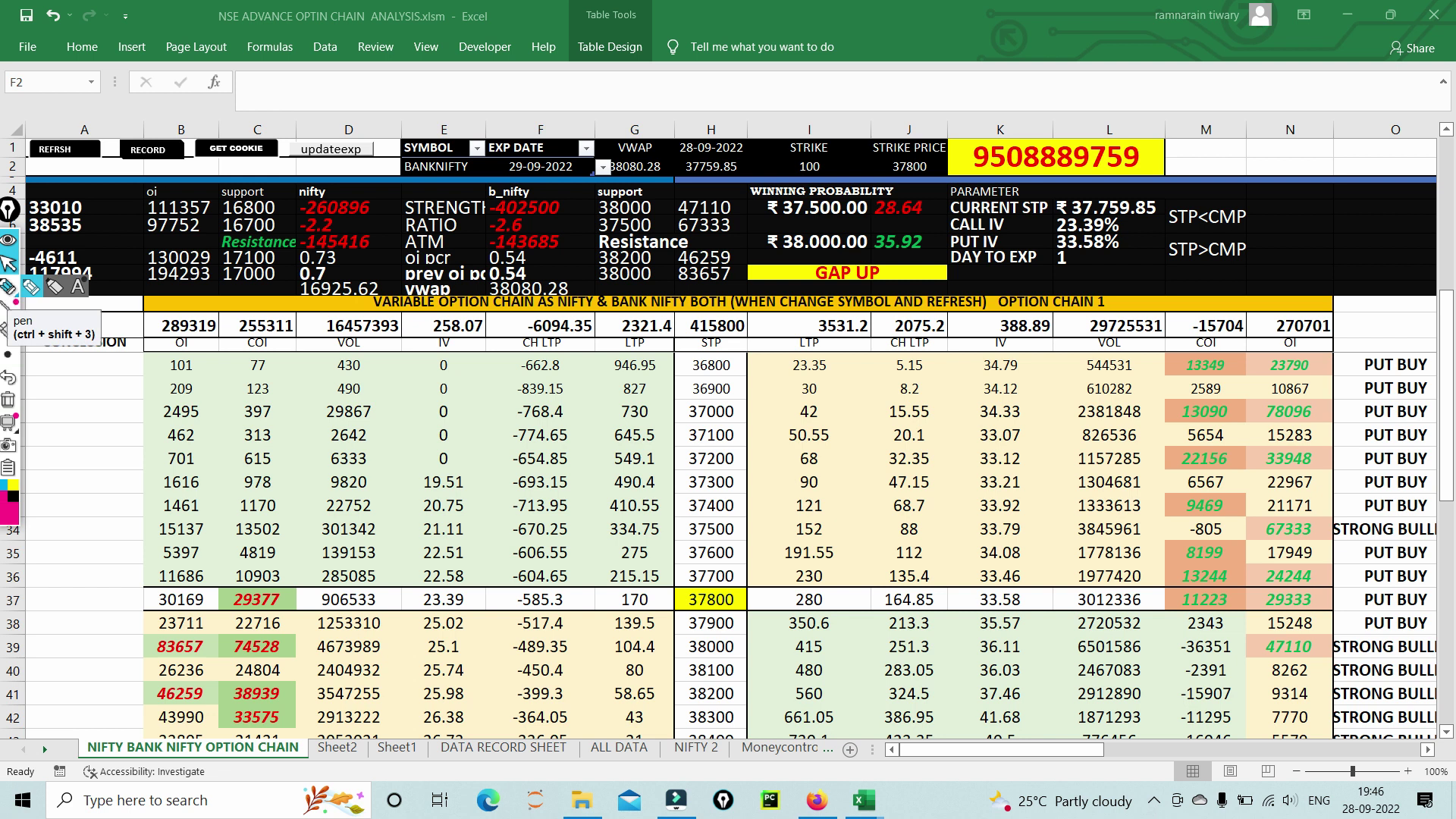
key(ctrl+shift+3)
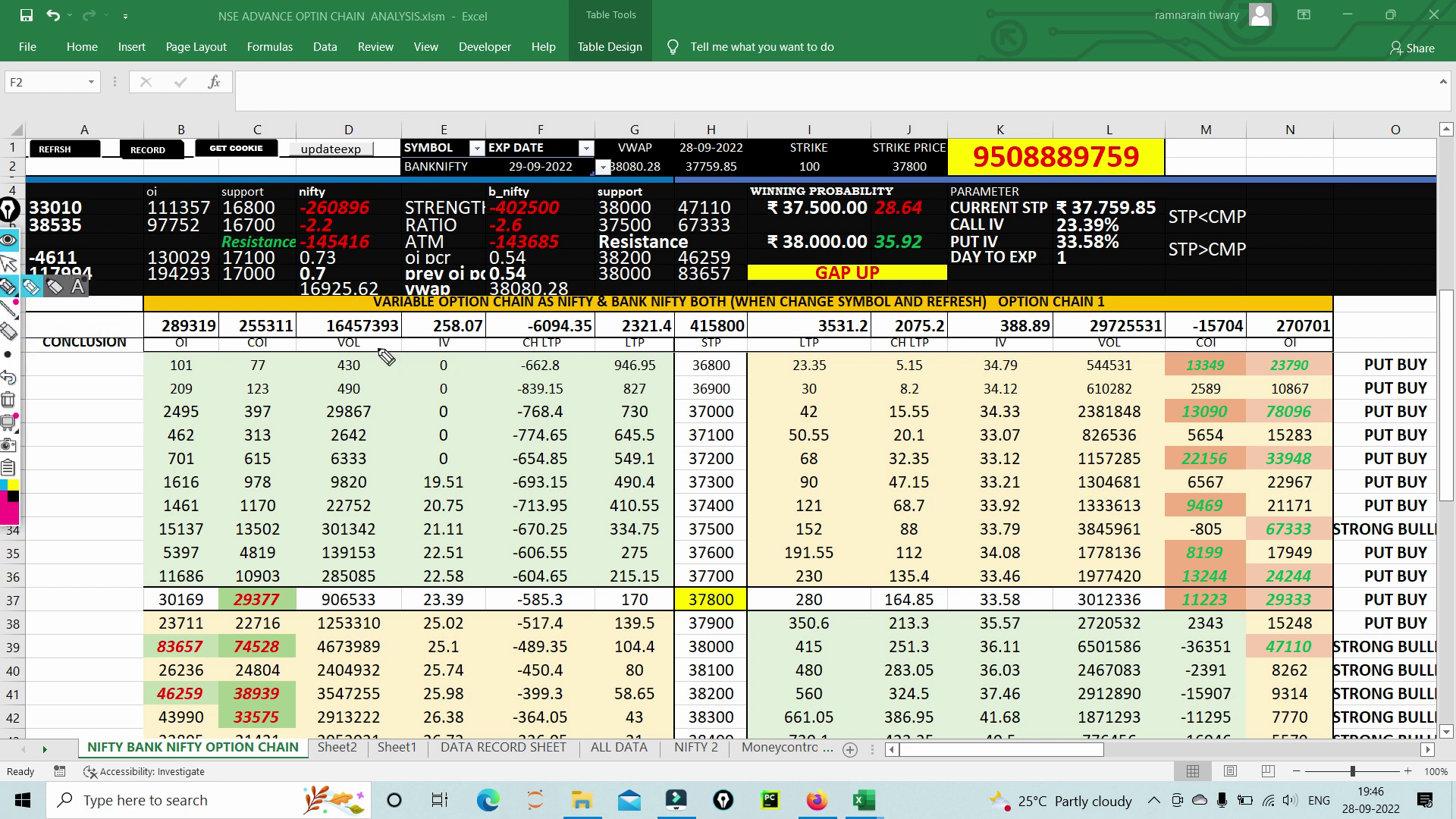
drag(523, 236, 604, 168)
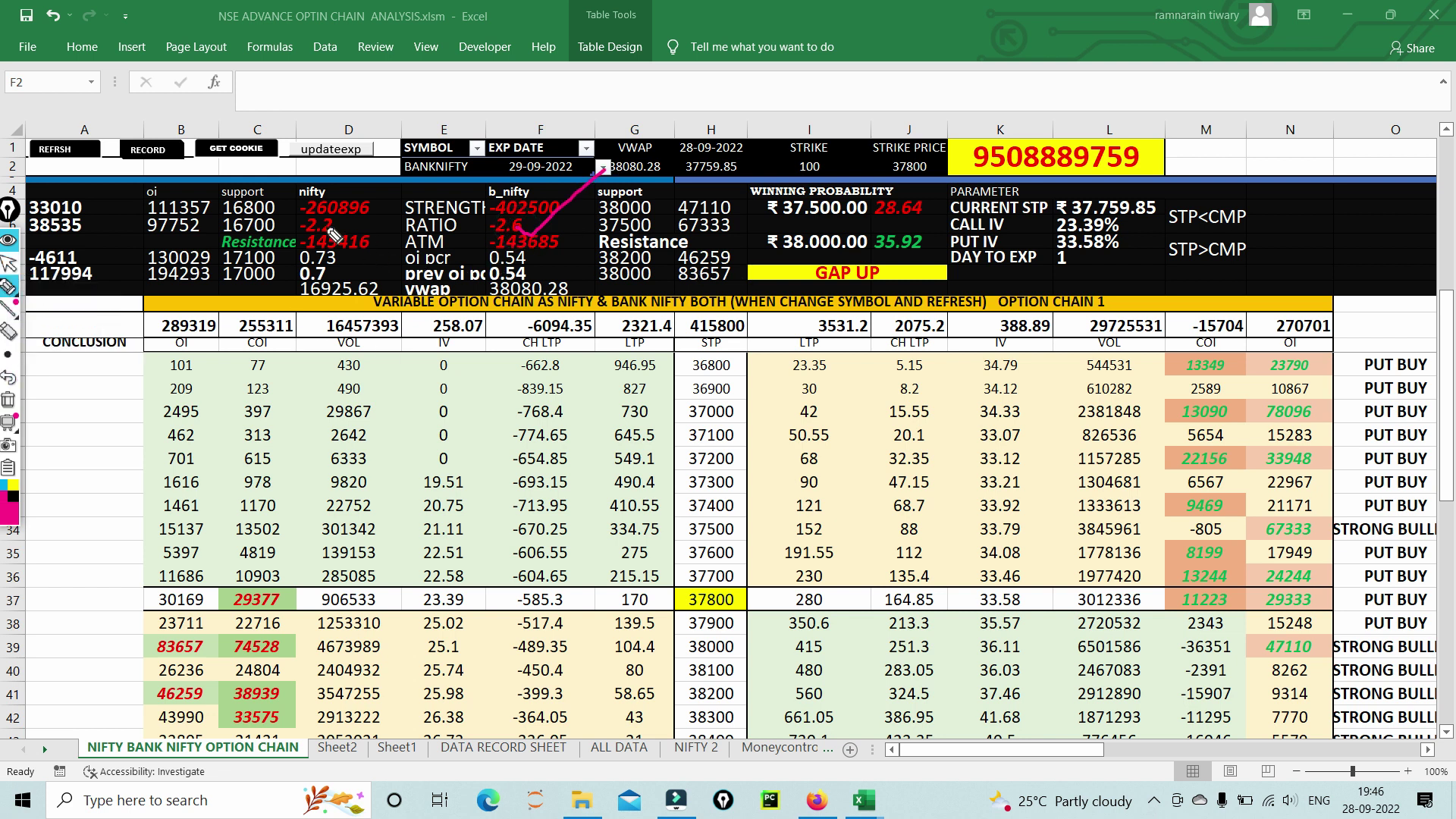
drag(324, 226, 437, 197)
mouse_move(747, 260)
mouse_down()
mouse_move(924, 264)
mouse_move(838, 232)
mouse_move(794, 257)
mouse_up()
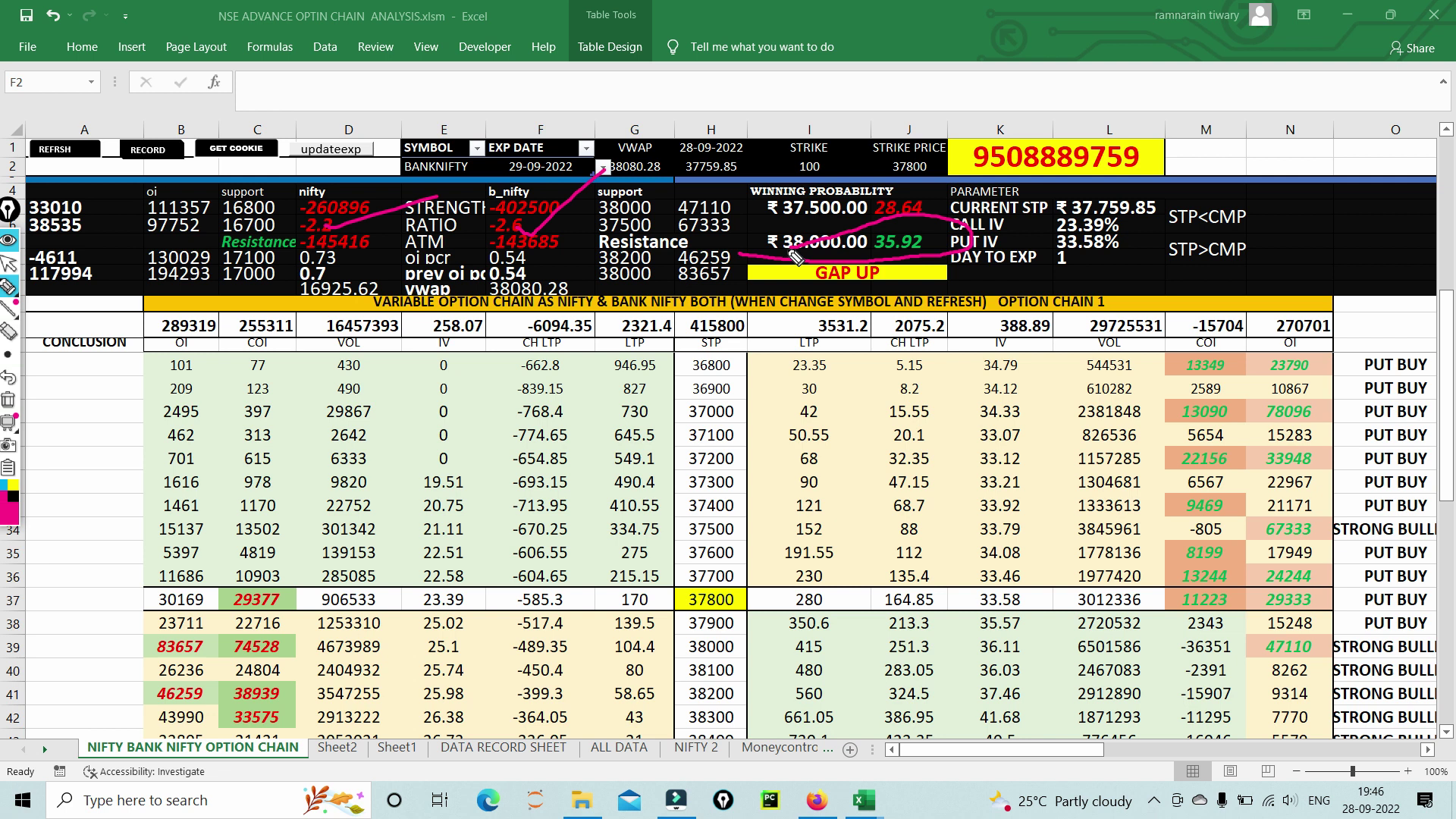
Step: Switch to the Nifty 50 live chart in Firefox, underline three points along the lower trendline, and trace a drop from the last candles to it
click(9, 263)
click(817, 800)
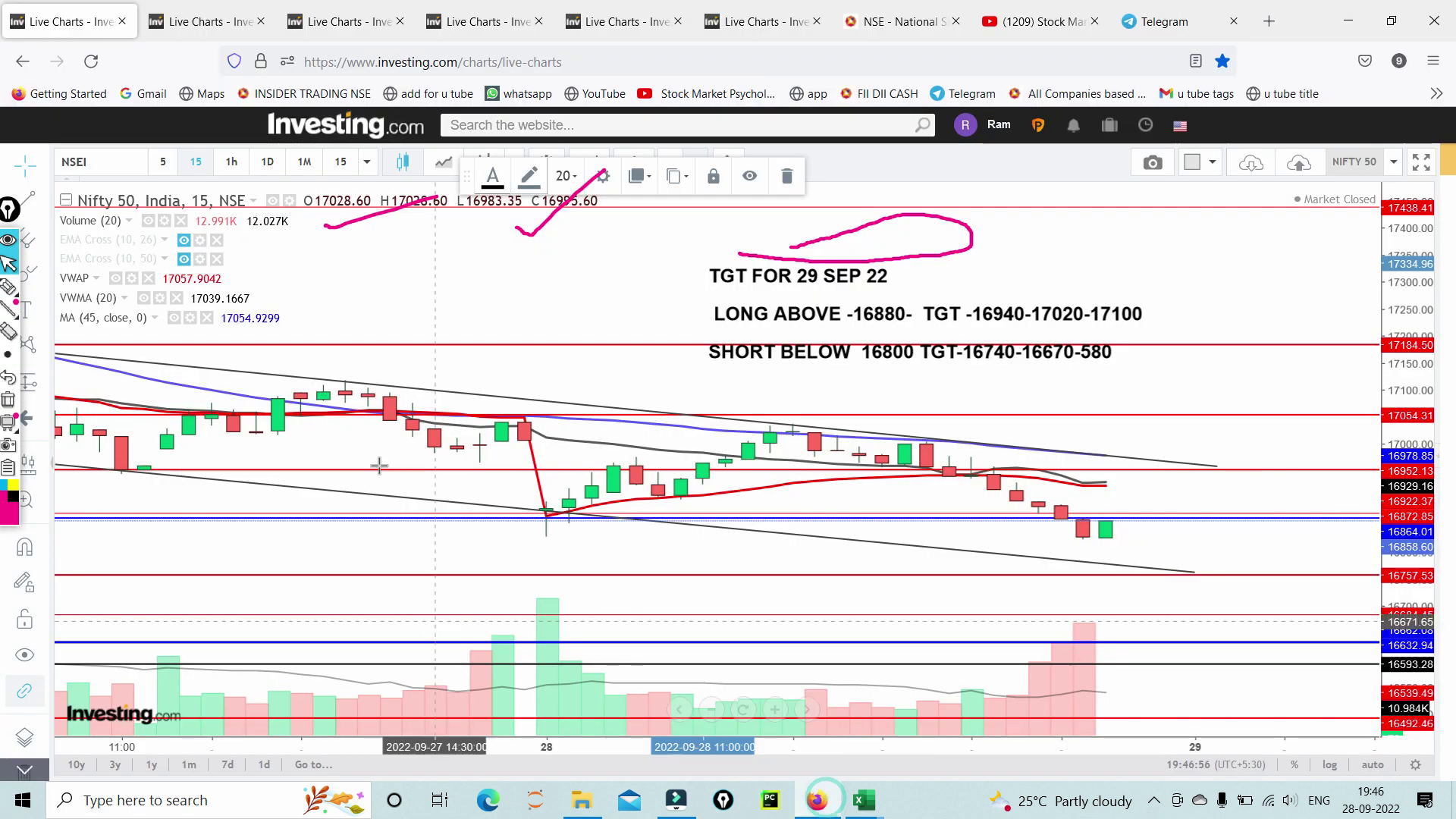
click(9, 286)
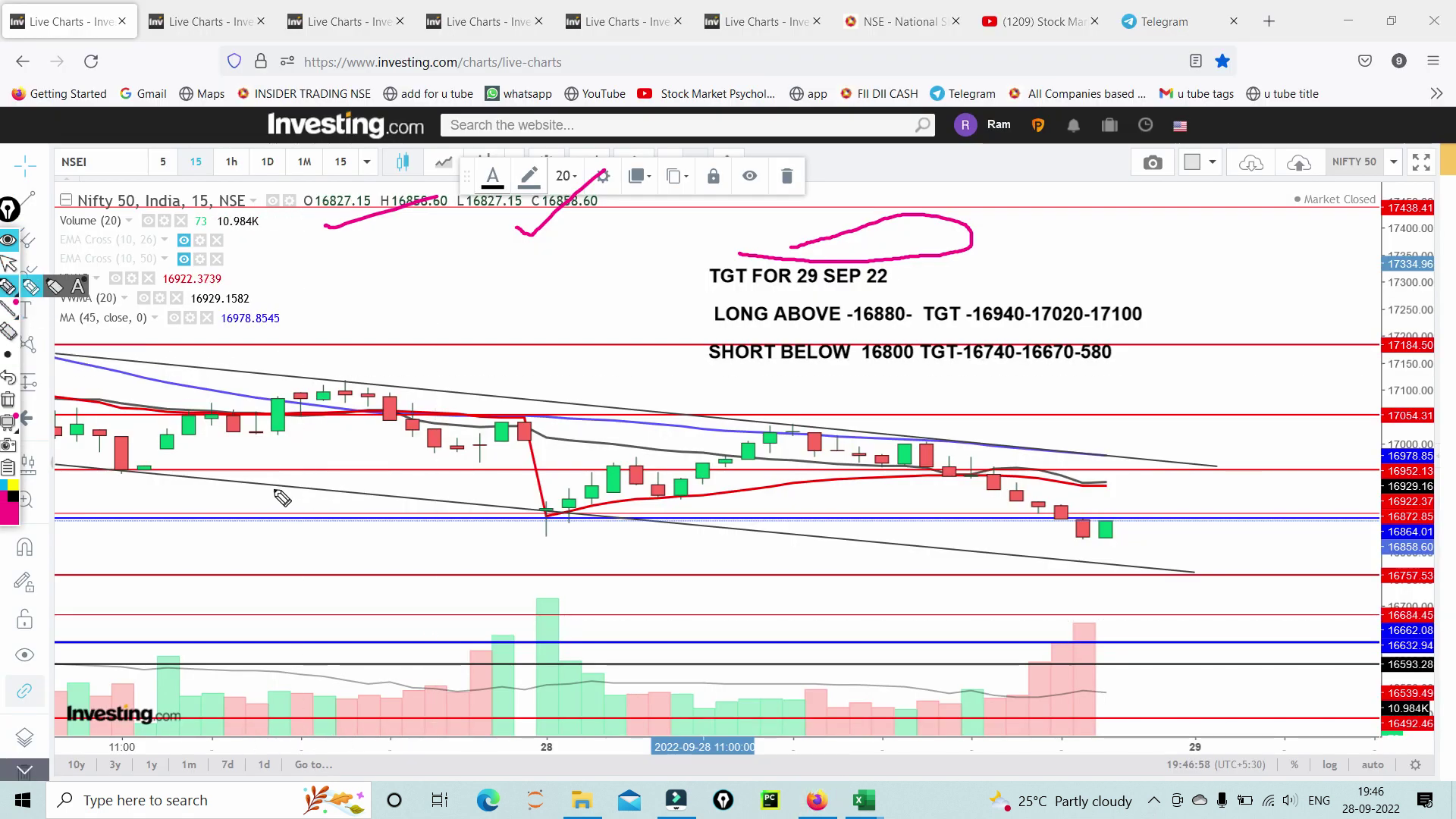
drag(110, 464, 217, 477)
drag(525, 515, 675, 520)
drag(1059, 560, 1213, 571)
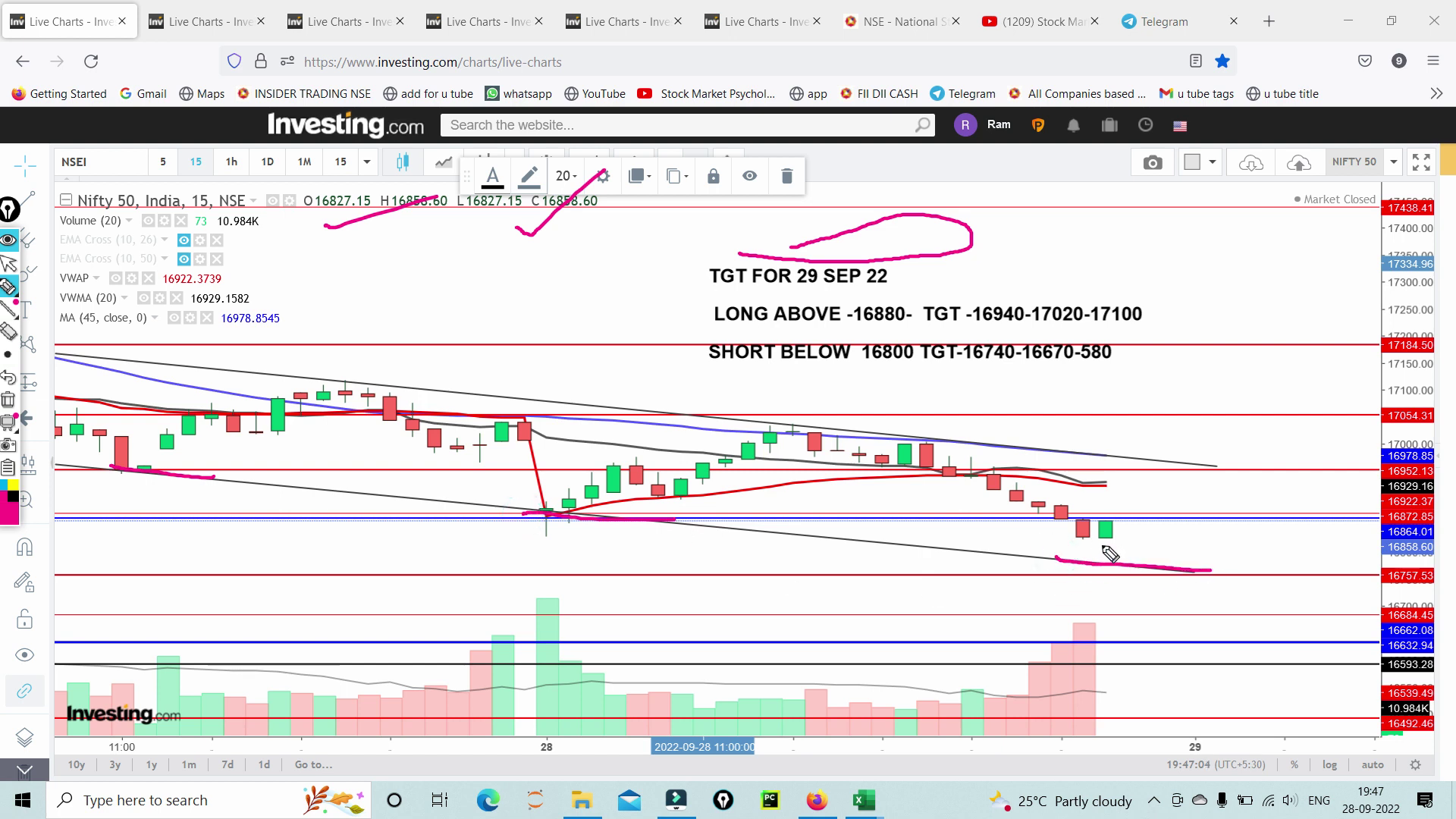
mouse_move(1084, 533)
mouse_down()
mouse_move(1119, 565)
mouse_move(1096, 567)
mouse_move(1228, 576)
mouse_up()
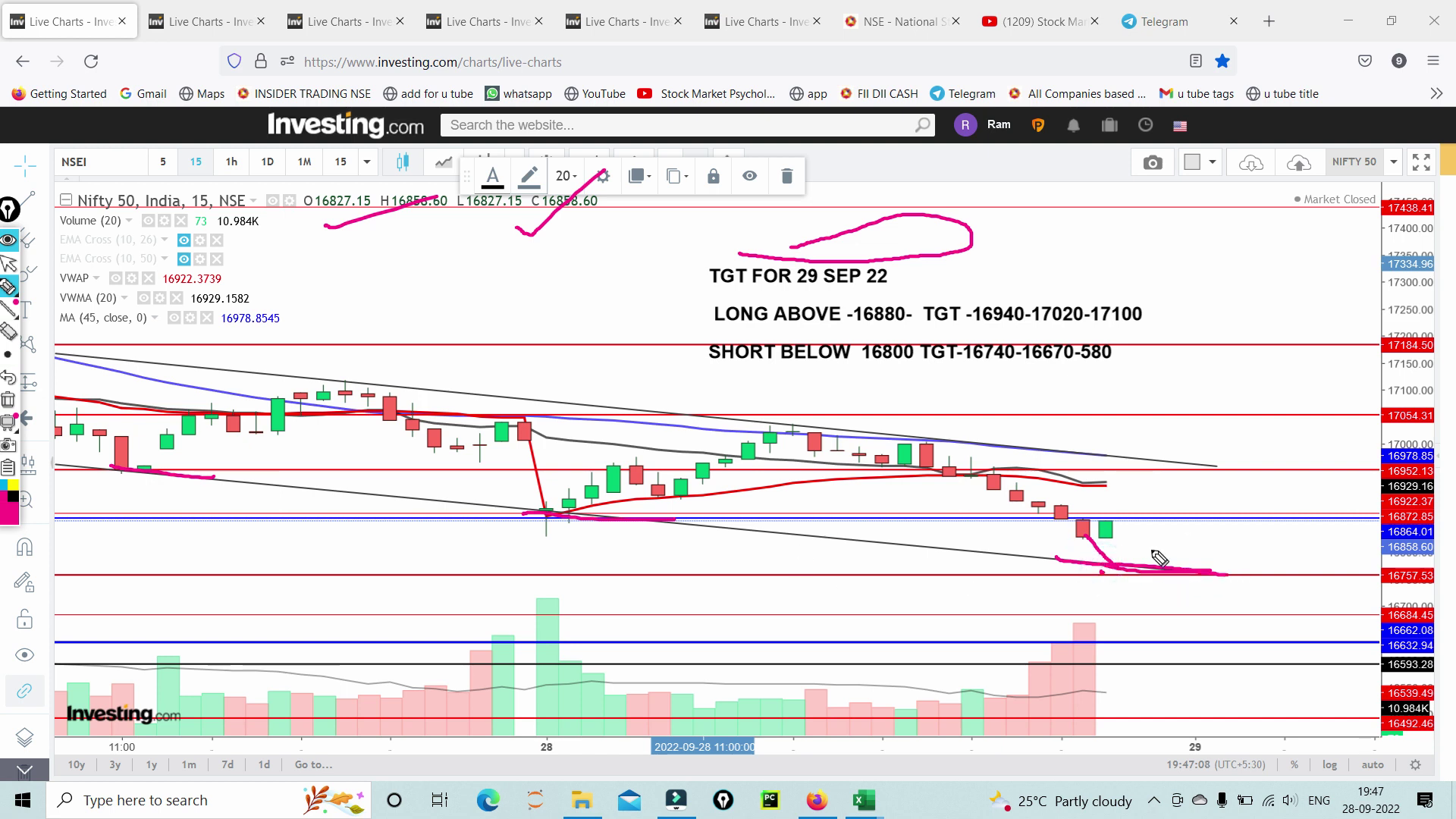
Step: Trace a rebound from the lower trendline to the upper one, mark the 16952.13 line, and tick long entry 16880 with targets 16940, 17020 and 17100
drag(1112, 575, 1187, 459)
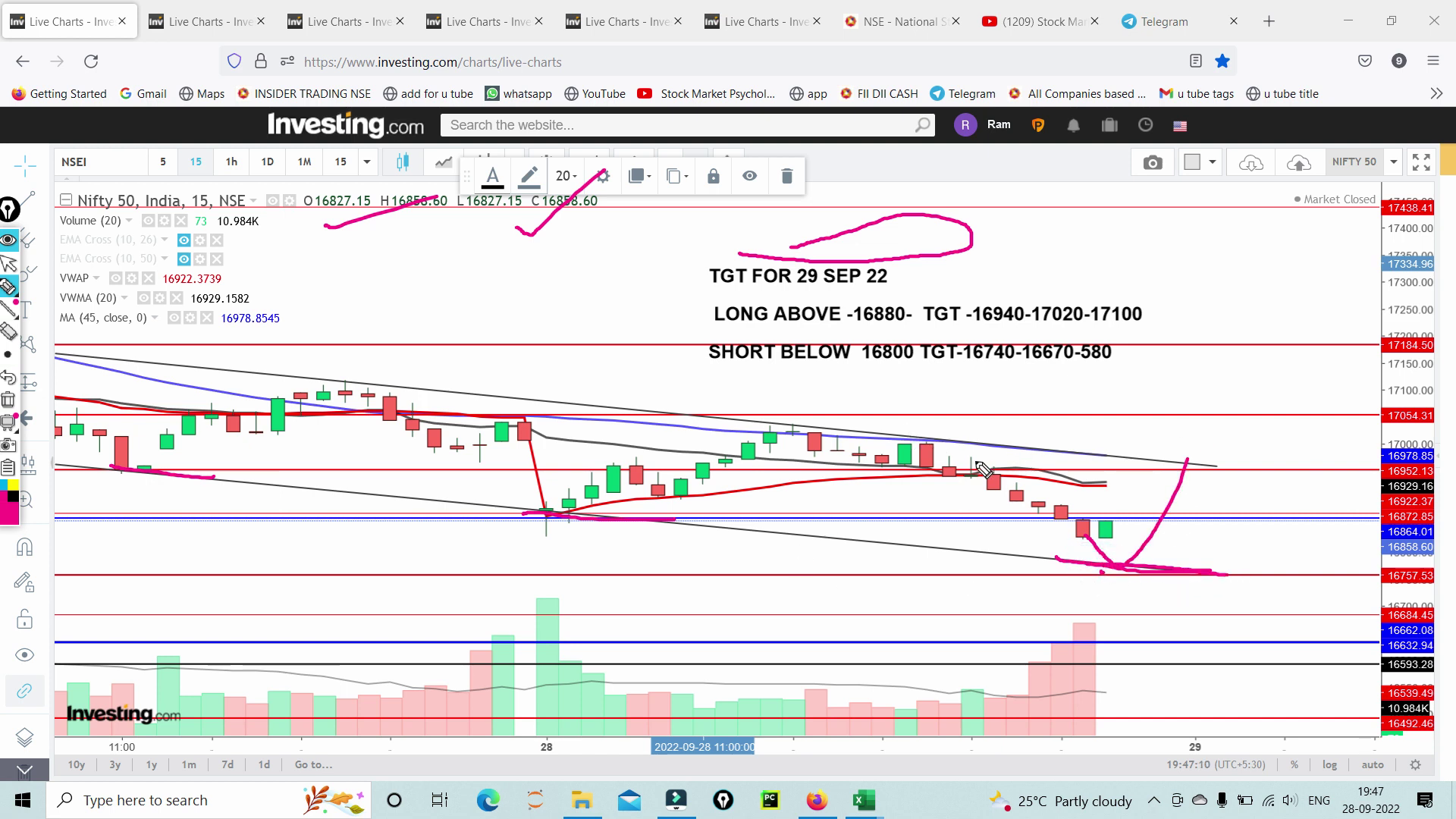
drag(1043, 471, 1148, 470)
drag(888, 310, 952, 263)
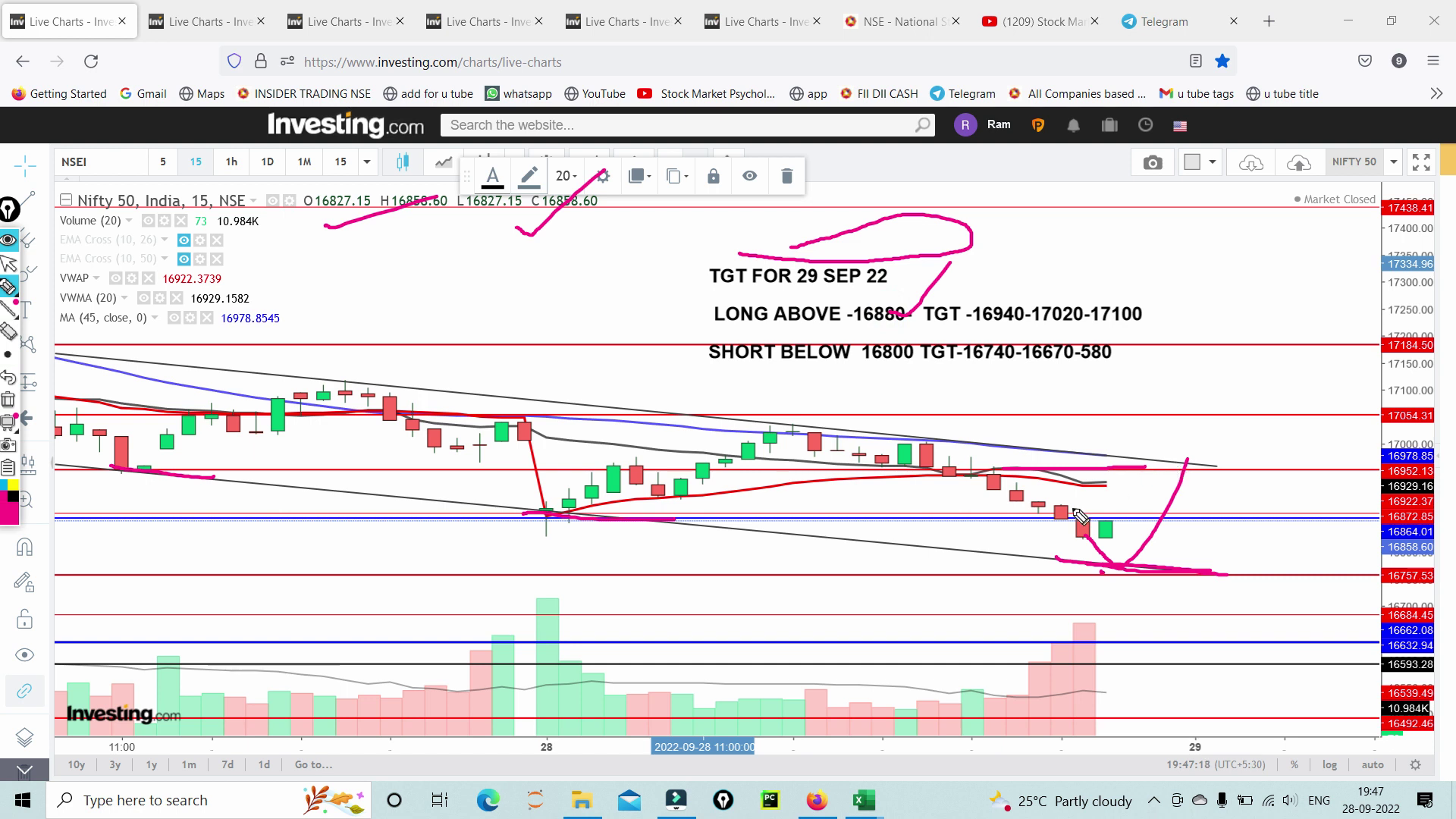
mouse_move(1000, 300)
mouse_down()
mouse_move(1054, 258)
mouse_move(1111, 271)
mouse_up()
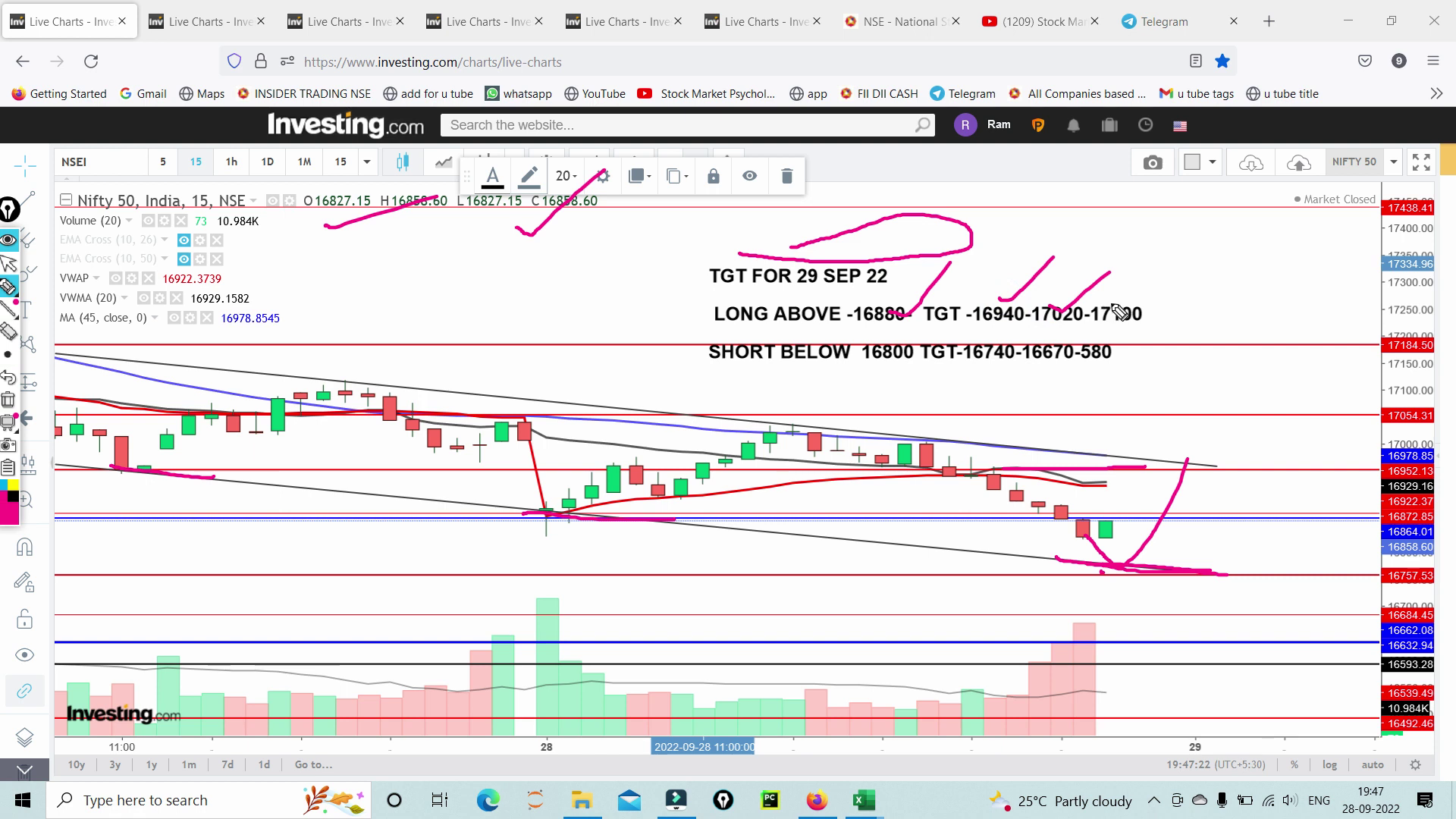
drag(1115, 318, 1159, 294)
Step: Underline the 16800 short entry, clear the ink, mark the lower trendline's end near 16757.53, and tick the 16670 short target
drag(854, 355, 1039, 349)
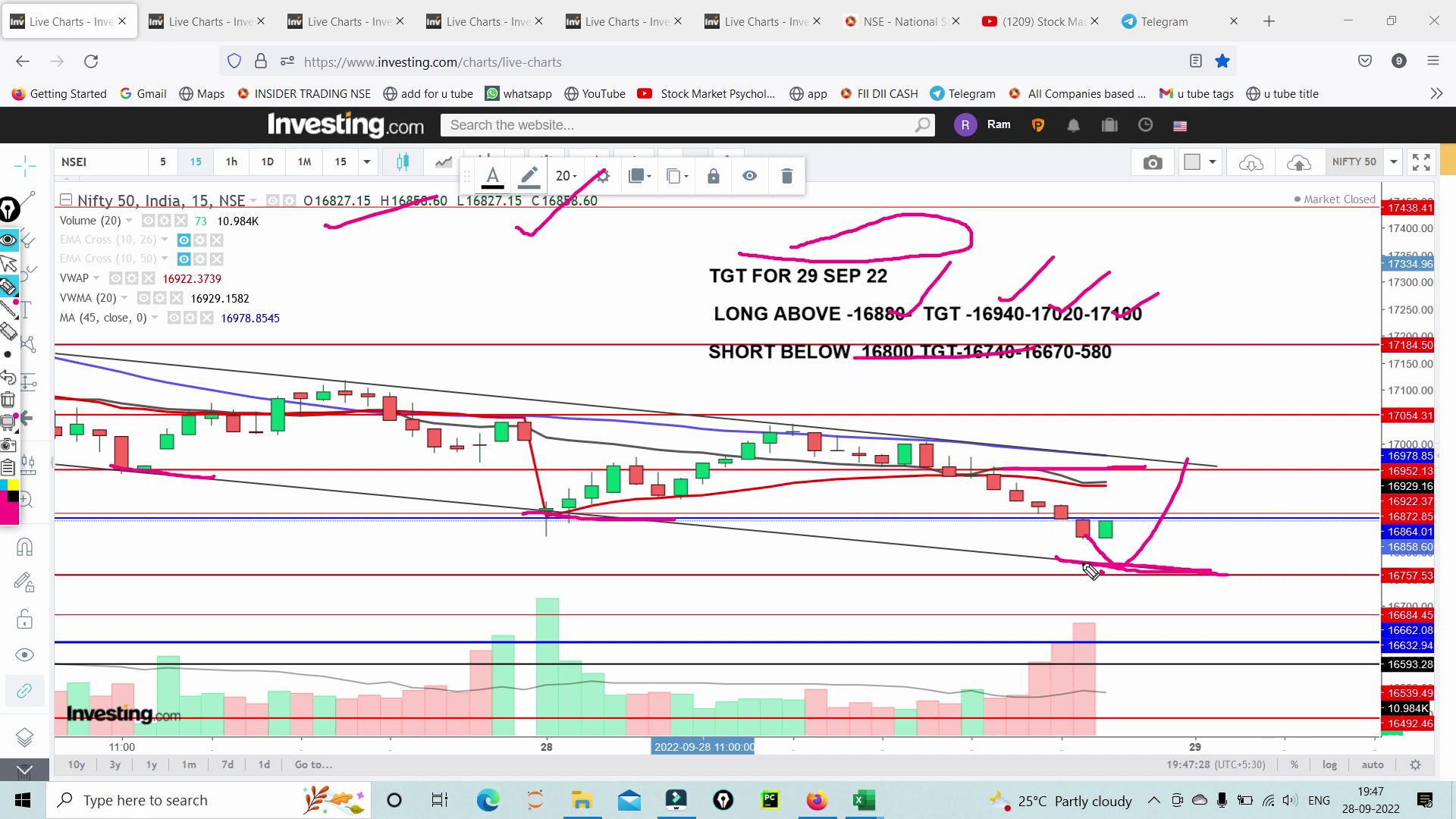
drag(1086, 561, 1174, 559)
key(Delete)
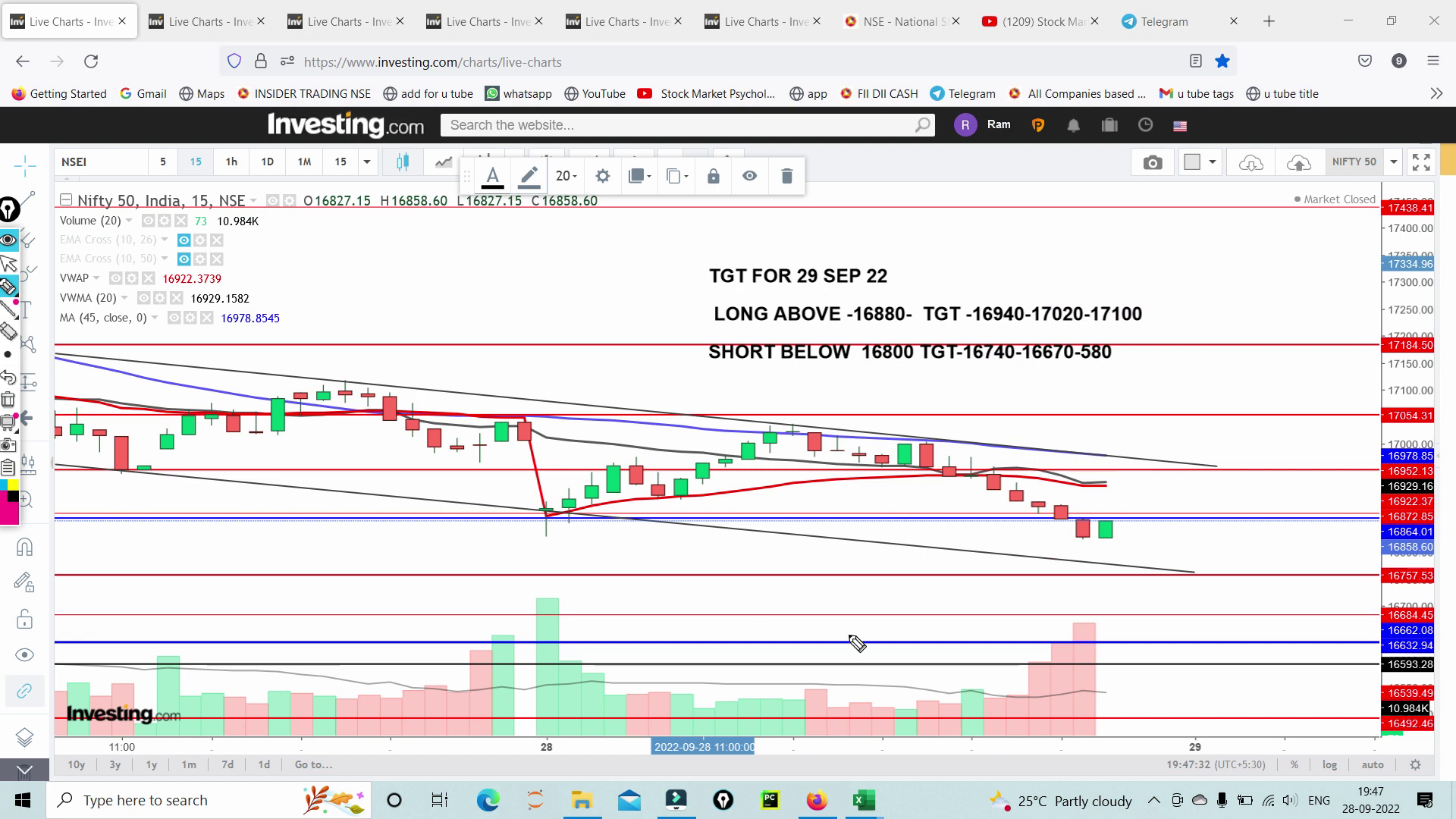
drag(1081, 570, 1244, 582)
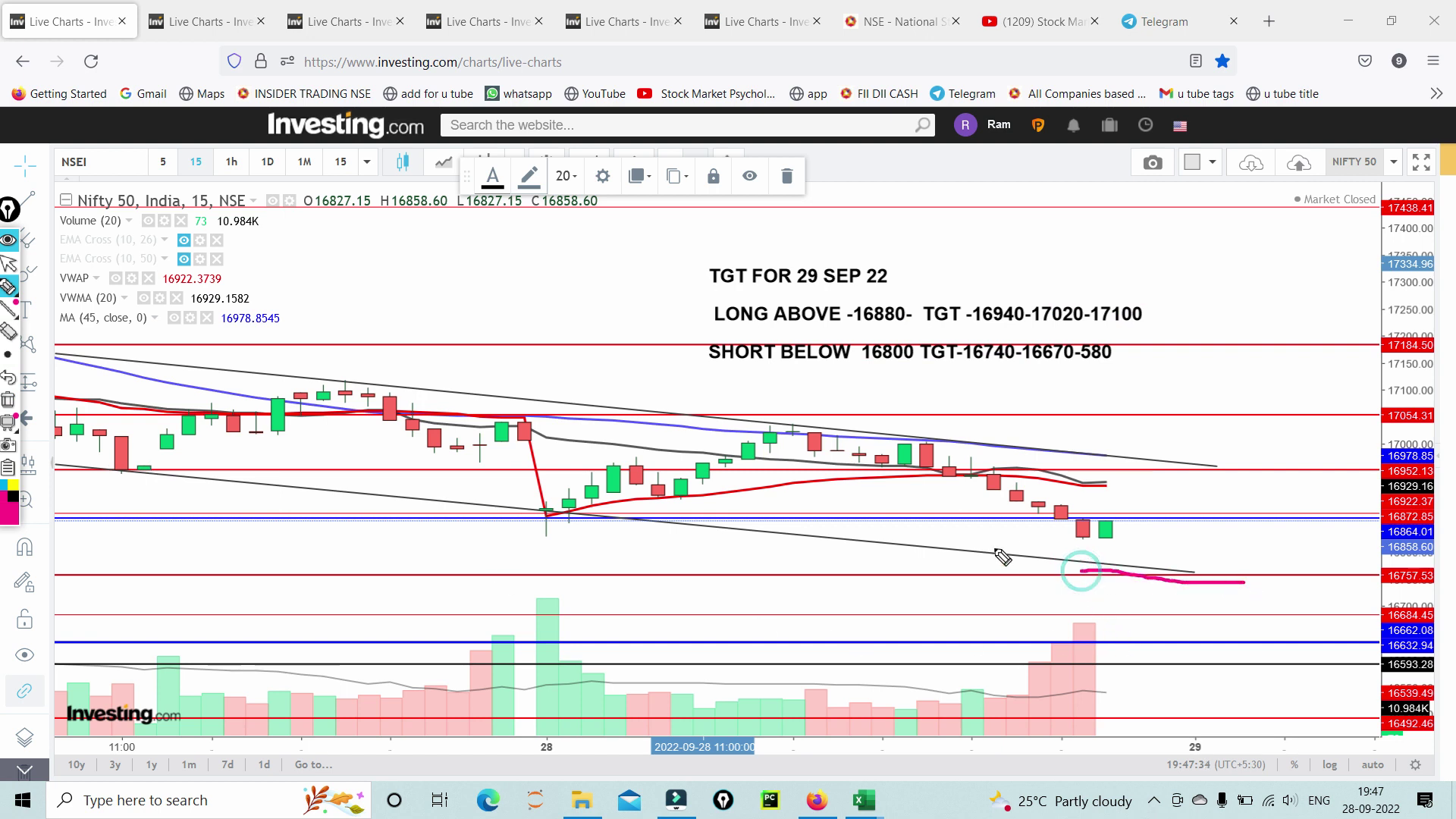
drag(1045, 363, 1119, 328)
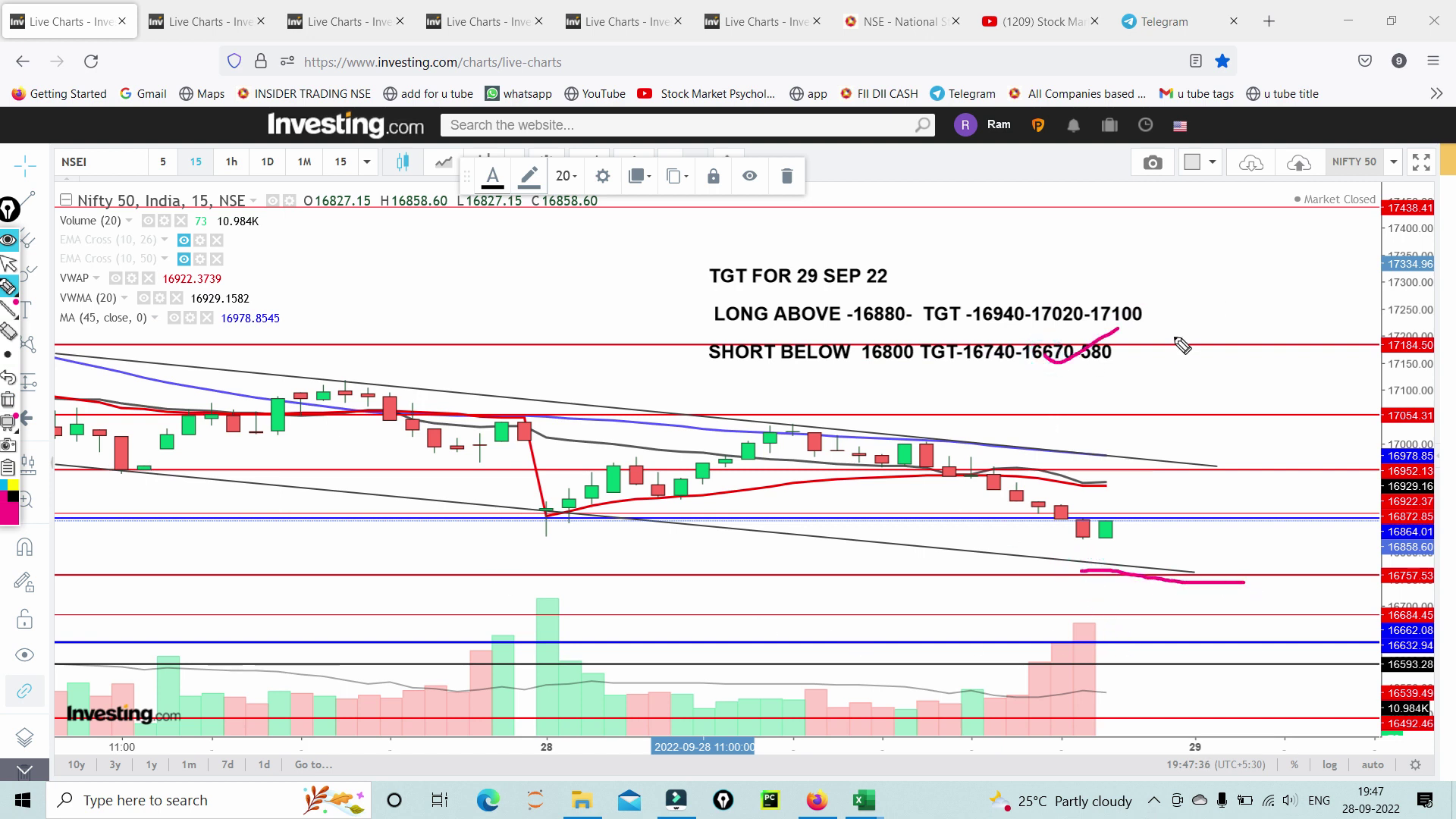
click(9, 264)
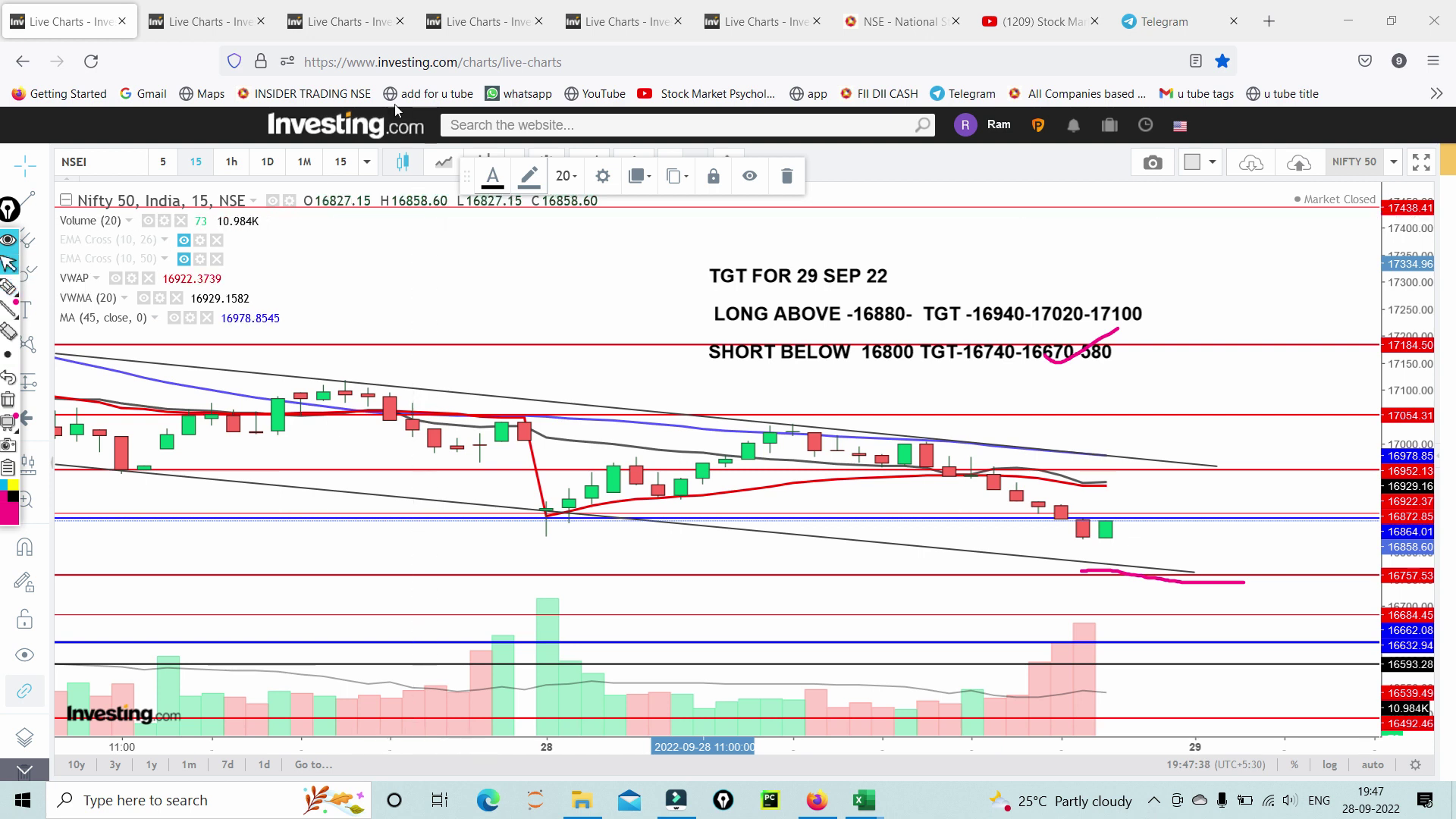
Step: On the weekly Nifty 50 chart, mark and tick the 0.786 Fibonacci level, arc over the latest candles, and underline that level beneath them
click(228, 27)
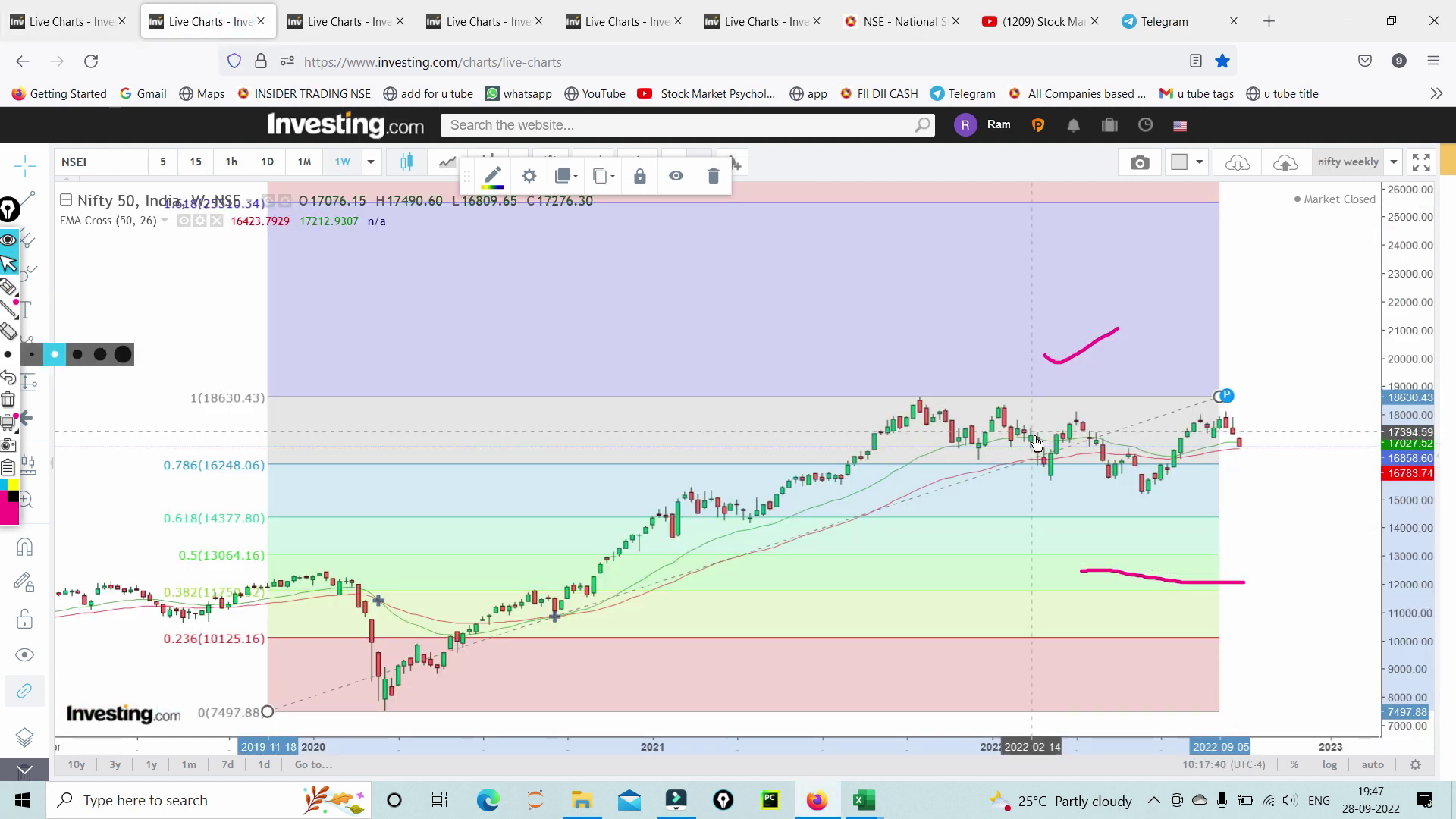
scroll(1379, 434, up, 3)
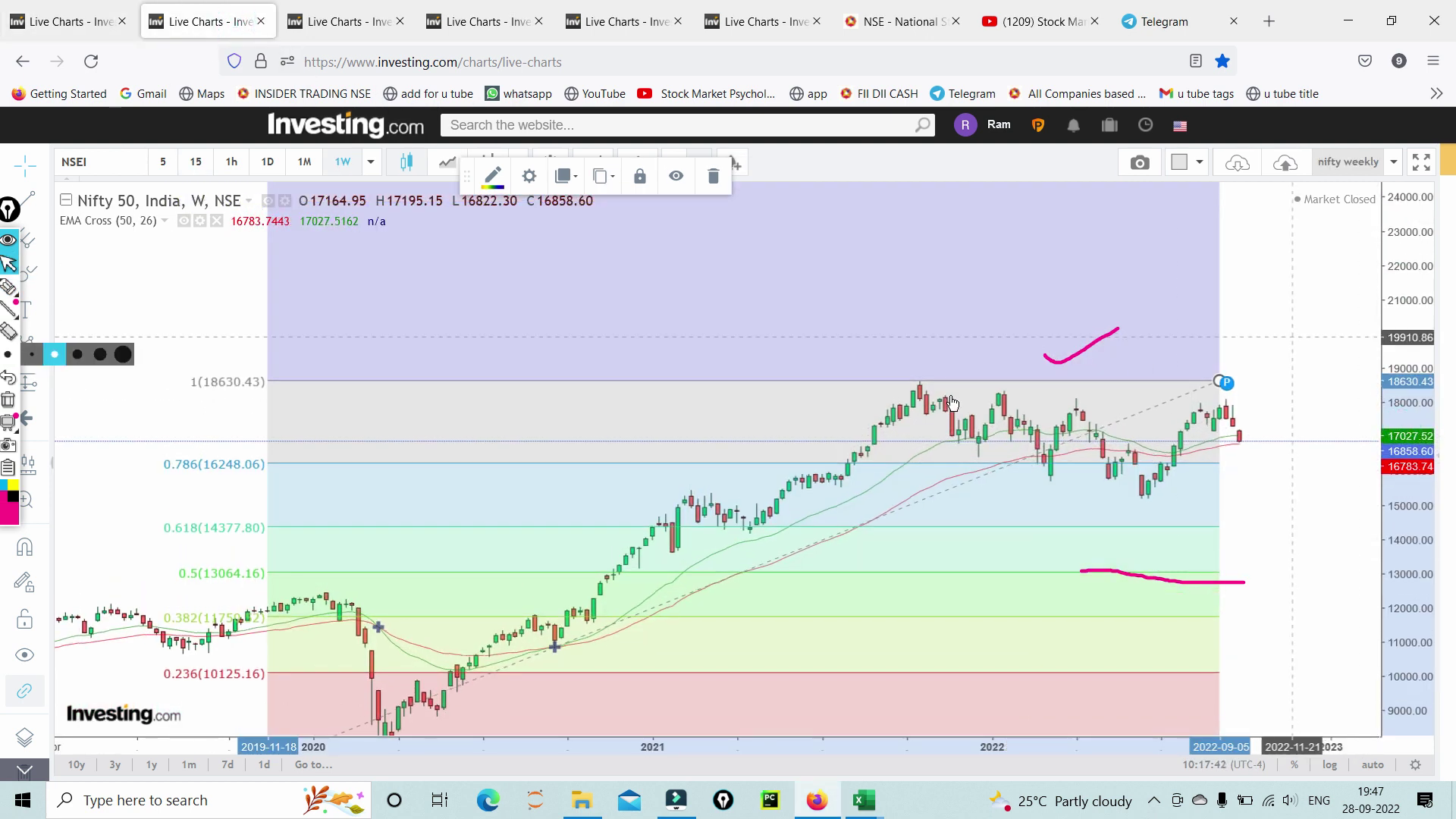
scroll(895, 424, down, 3)
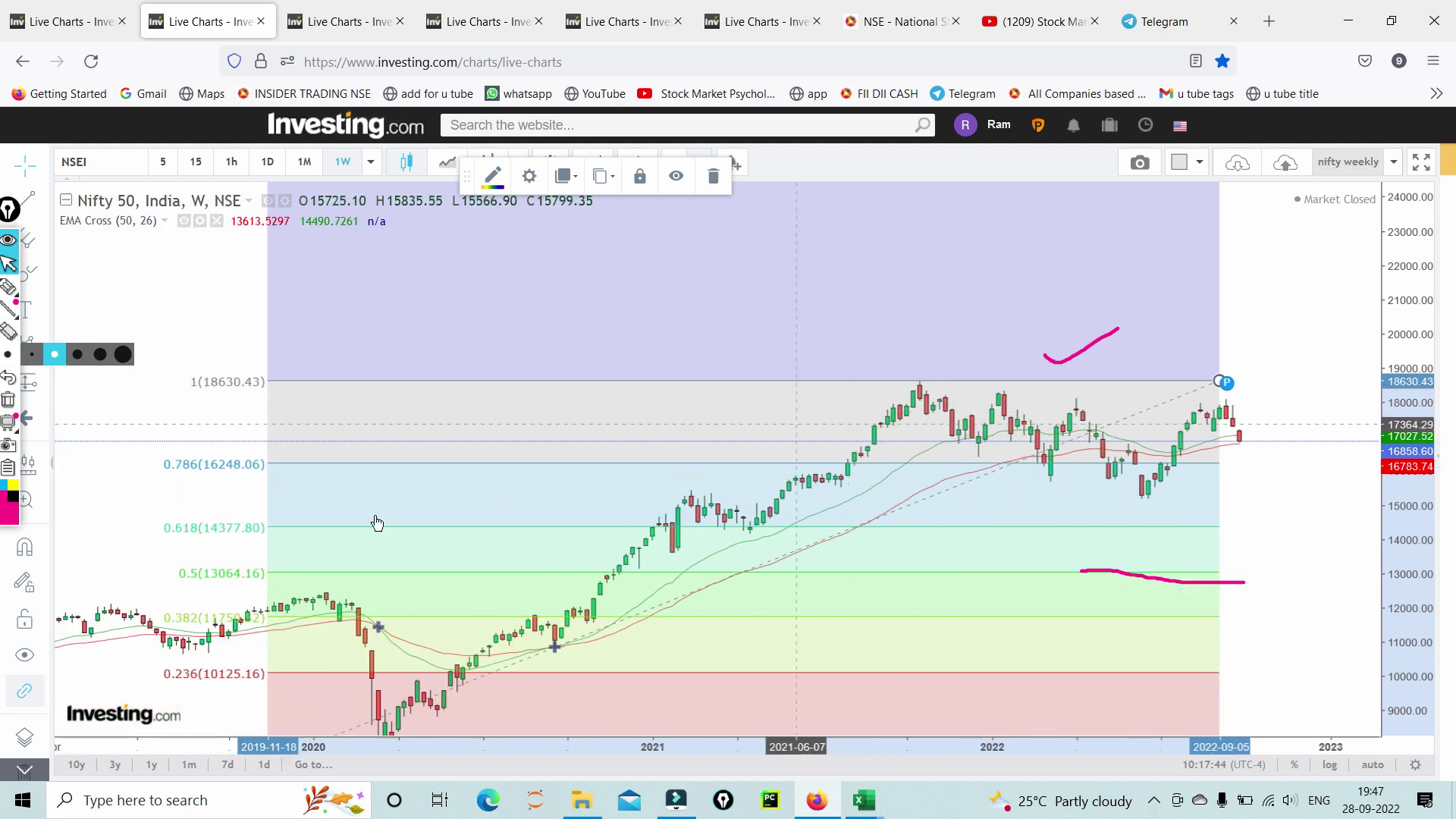
click(32, 308)
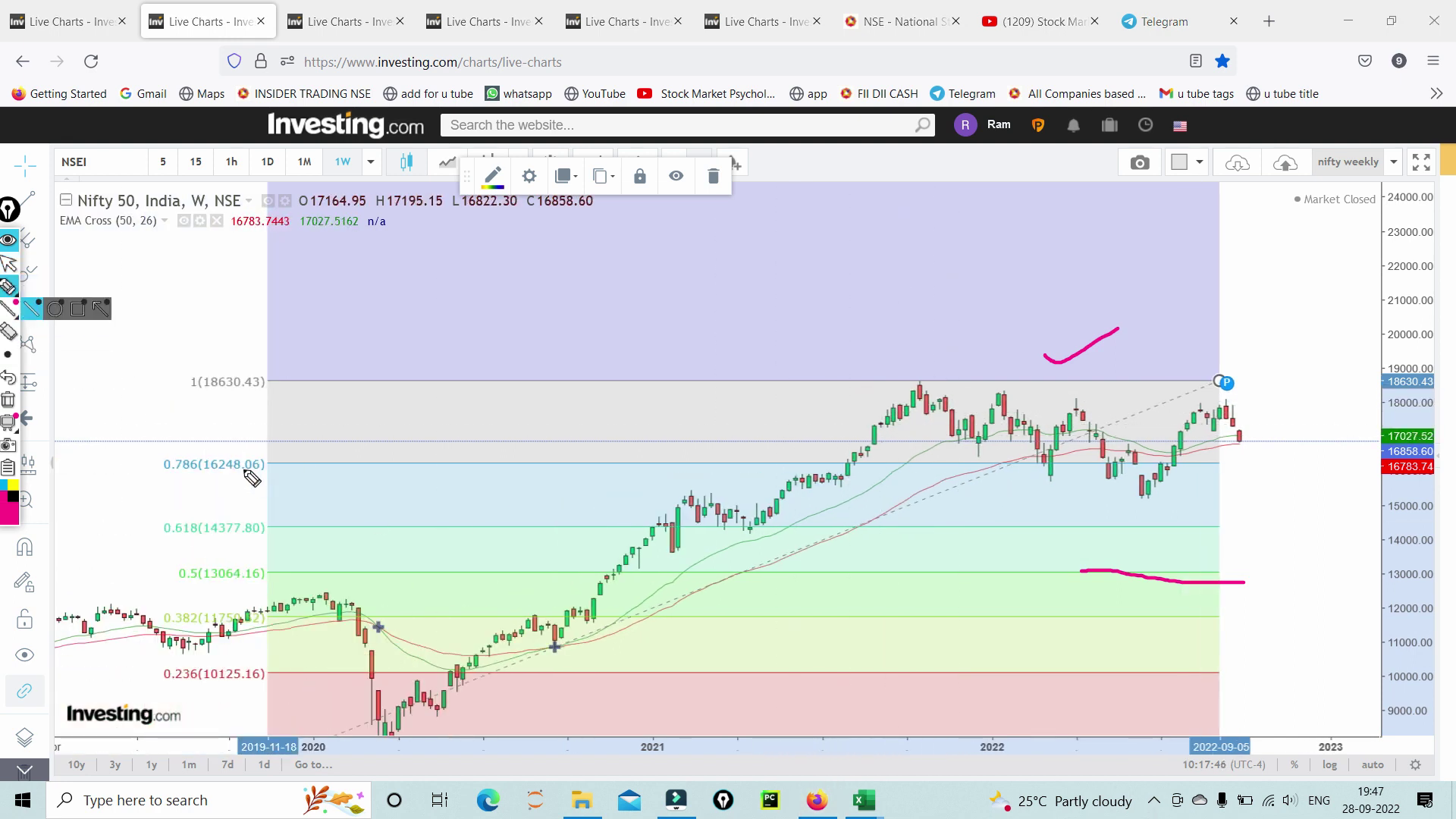
drag(237, 462, 334, 457)
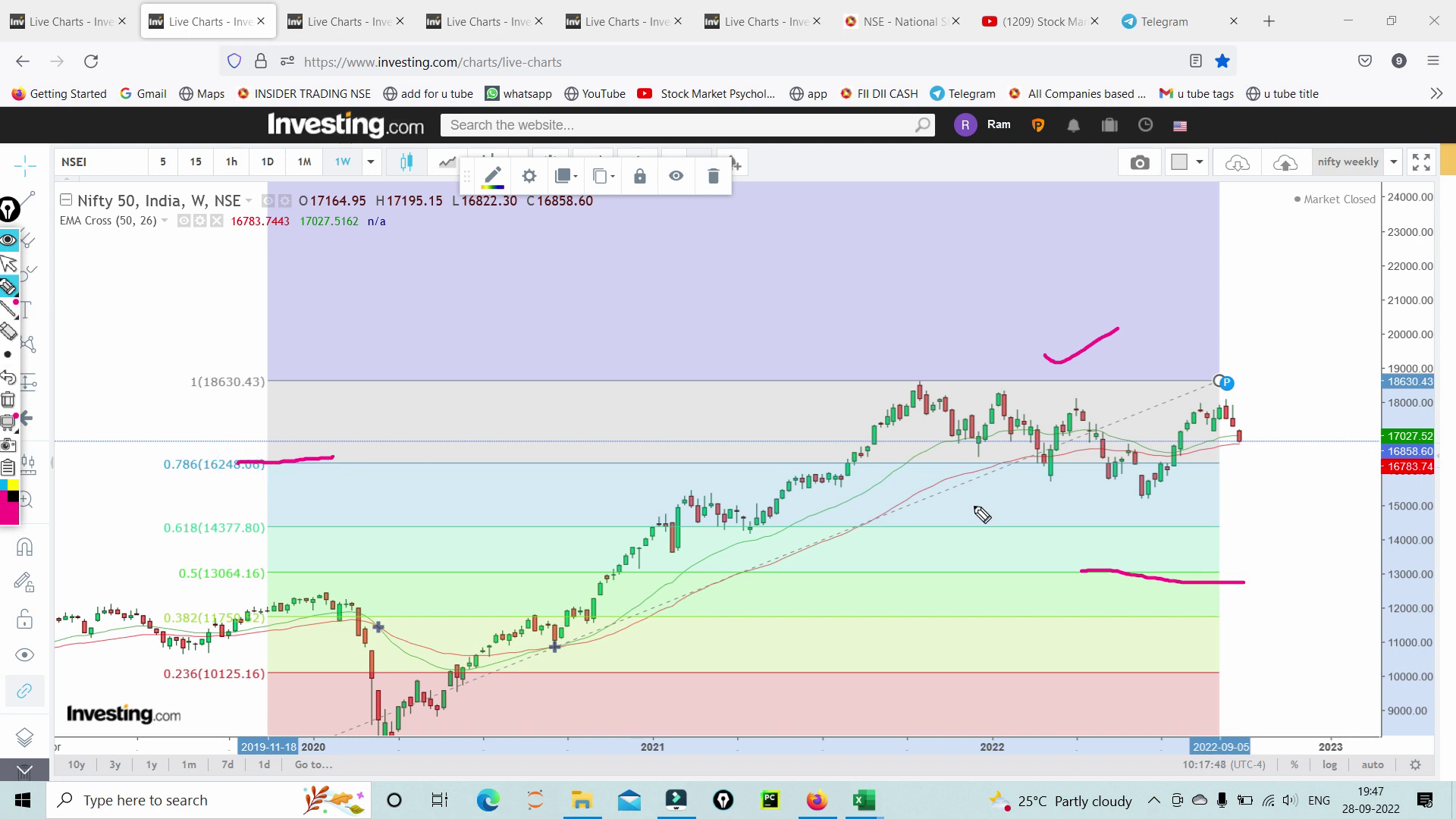
mouse_move(1202, 423)
mouse_down()
mouse_move(1233, 414)
mouse_move(1240, 441)
mouse_up()
drag(190, 451, 335, 391)
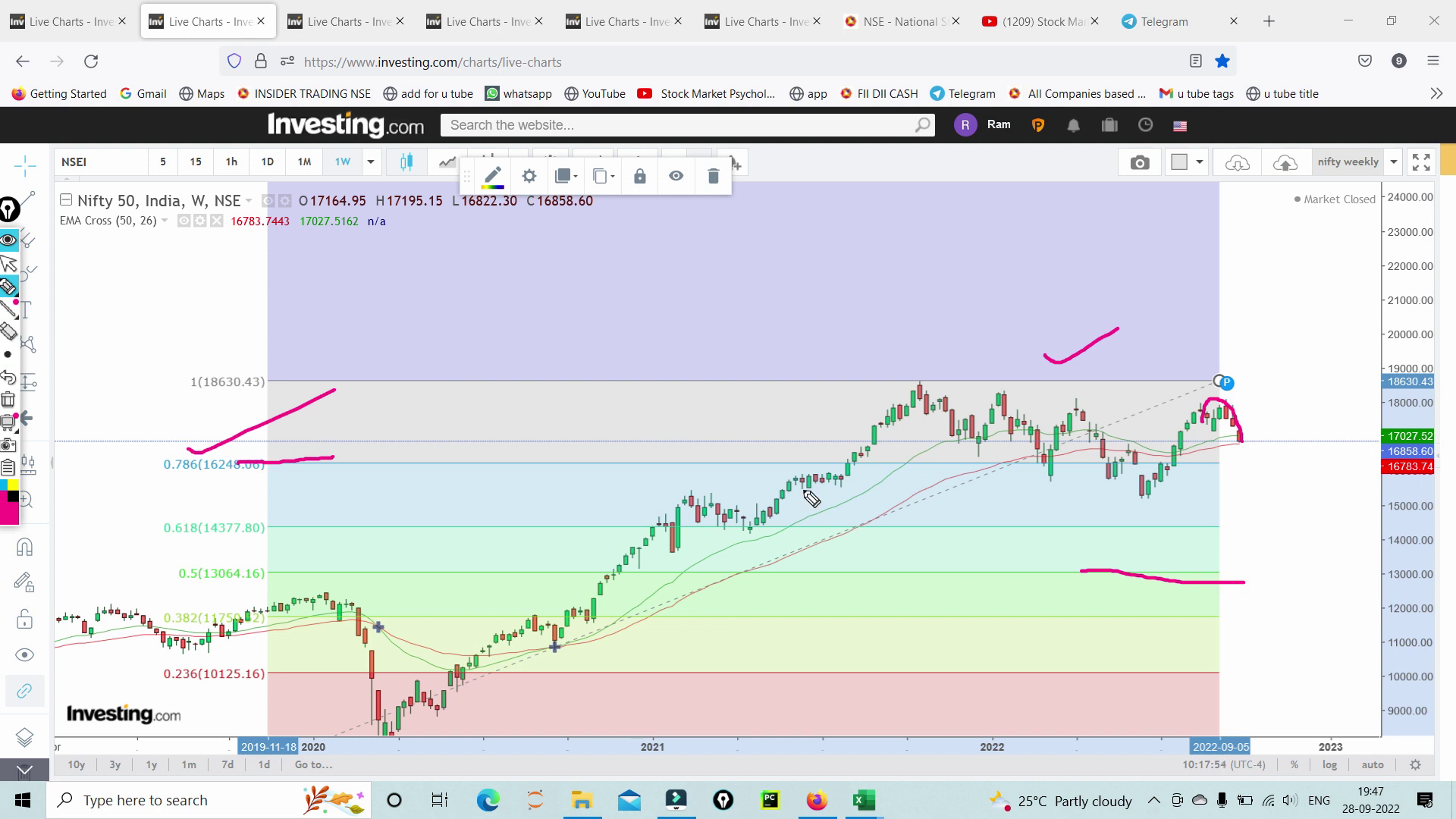
drag(1191, 460, 1288, 452)
click(9, 264)
Step: On the daily Nifty 50 chart, clear the ink, trace the January to June swings around the 16849.48 line, and mark the 15826.28 support
click(345, 22)
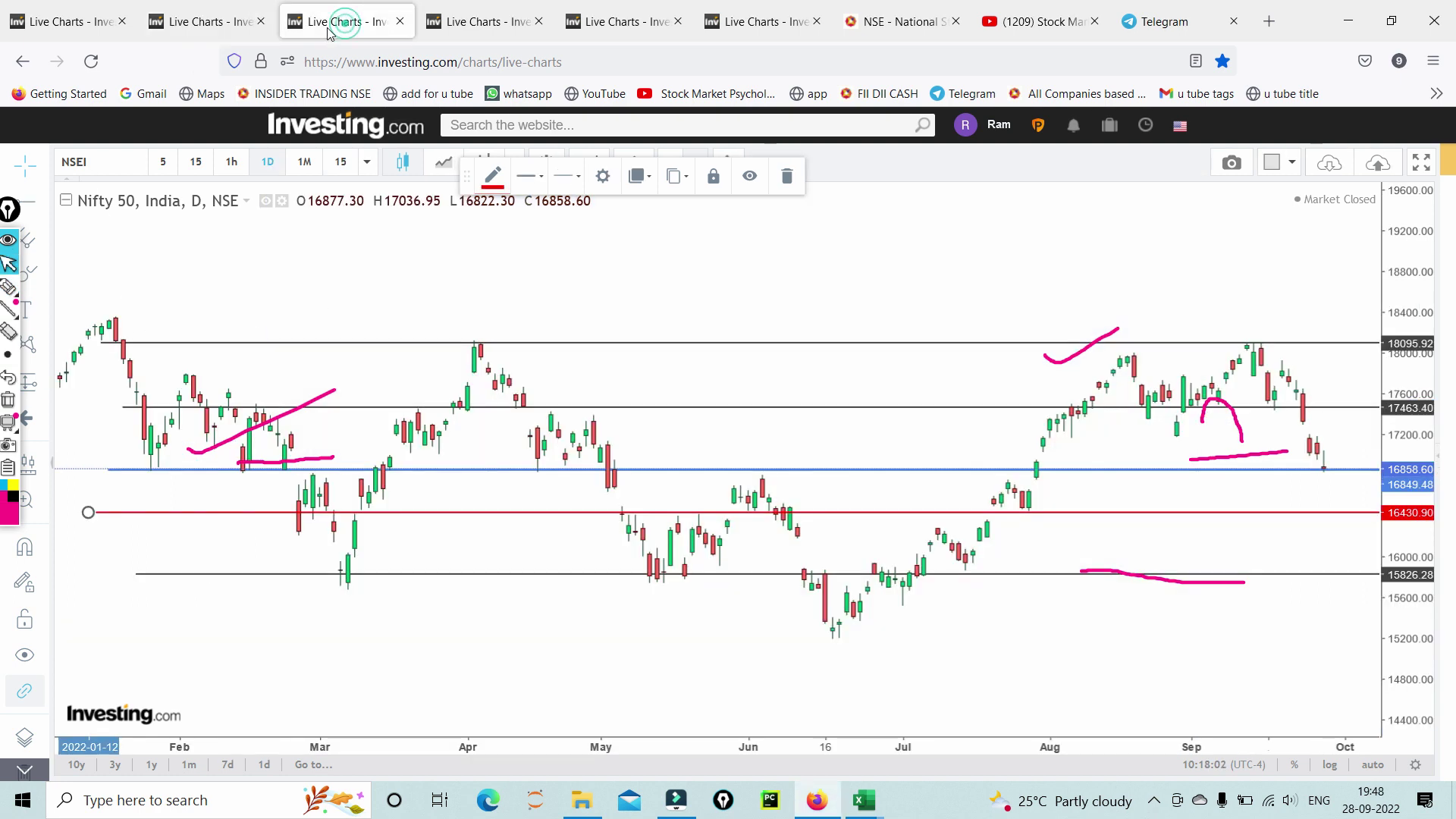
click(9, 402)
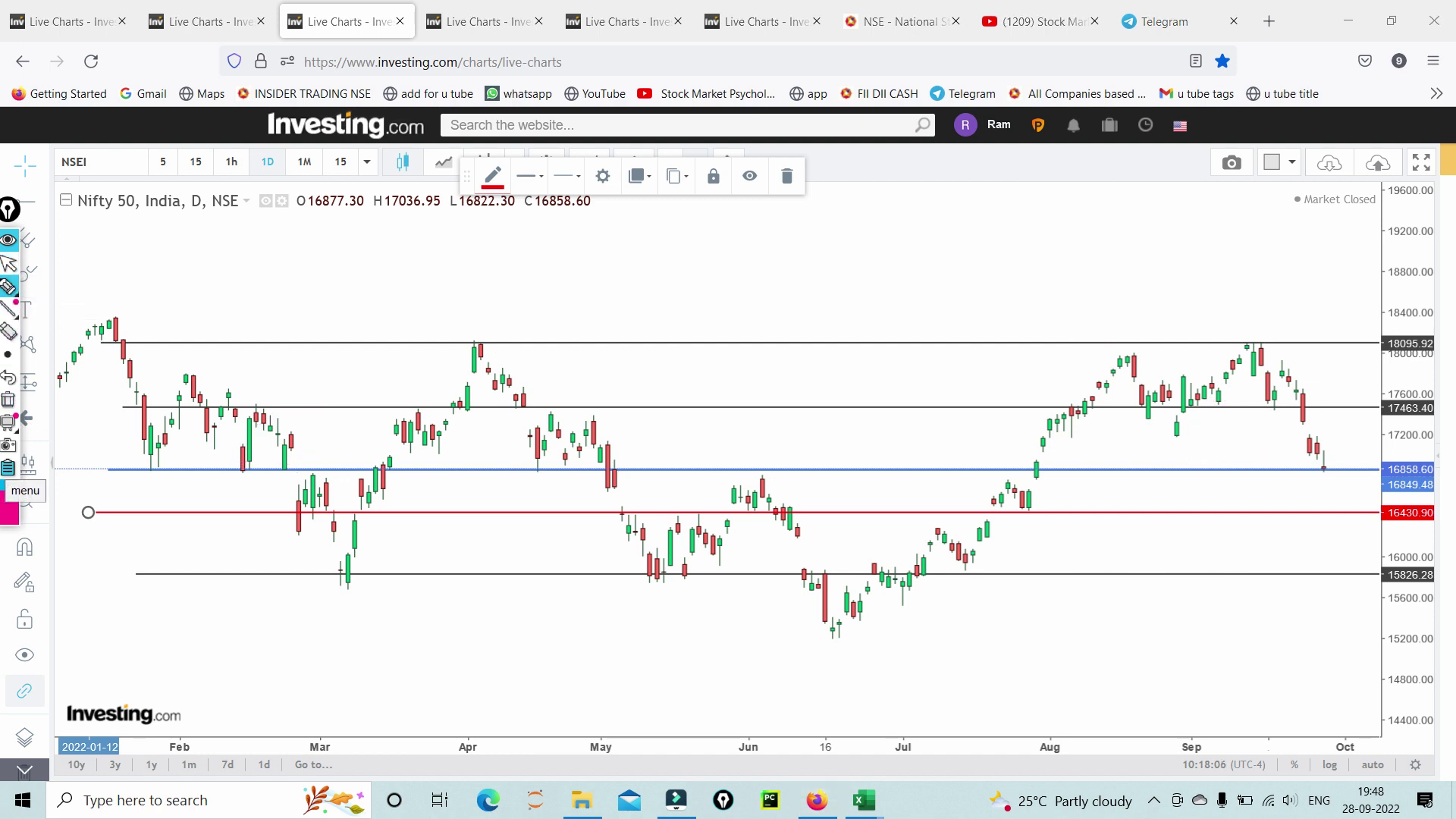
click(9, 309)
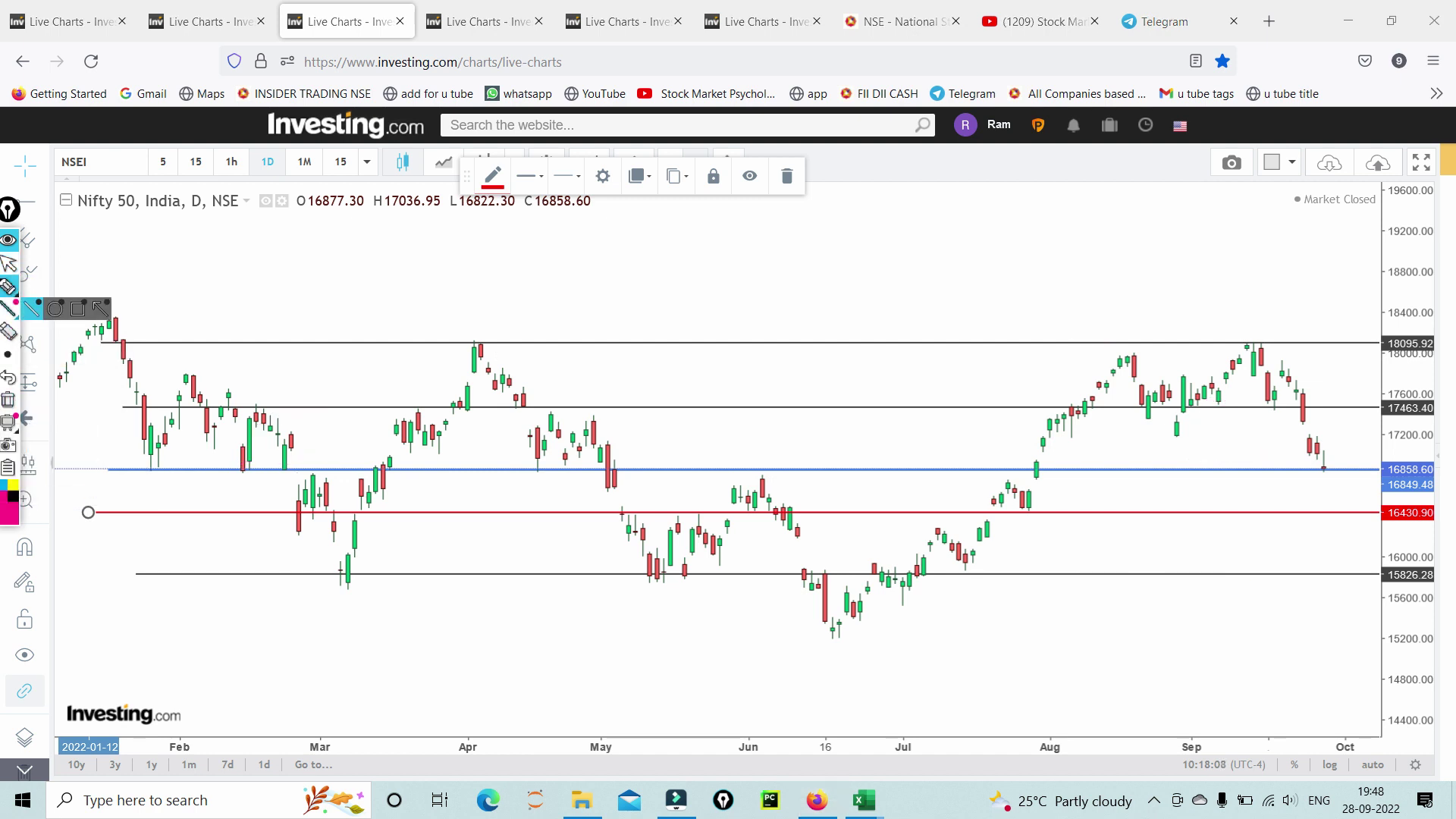
click(9, 286)
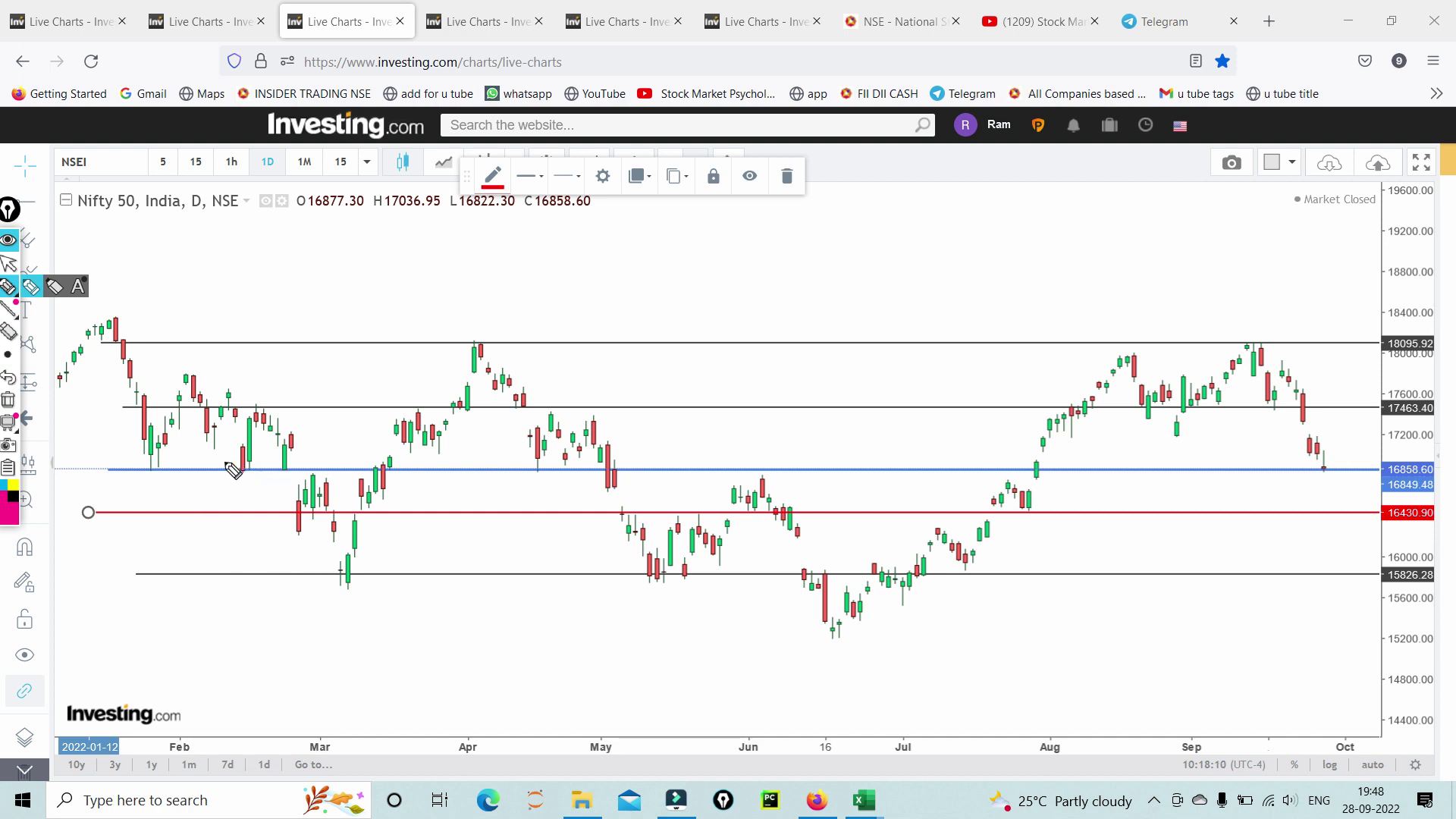
mouse_move(156, 471)
mouse_down()
mouse_move(518, 470)
mouse_move(182, 395)
mouse_move(247, 440)
mouse_move(334, 575)
mouse_move(378, 503)
mouse_up()
mouse_move(345, 460)
mouse_down()
mouse_move(449, 471)
mouse_move(542, 400)
mouse_move(580, 468)
mouse_up()
mouse_move(581, 467)
mouse_down()
mouse_move(696, 472)
mouse_move(633, 497)
mouse_move(689, 578)
mouse_move(750, 477)
mouse_move(828, 471)
mouse_up()
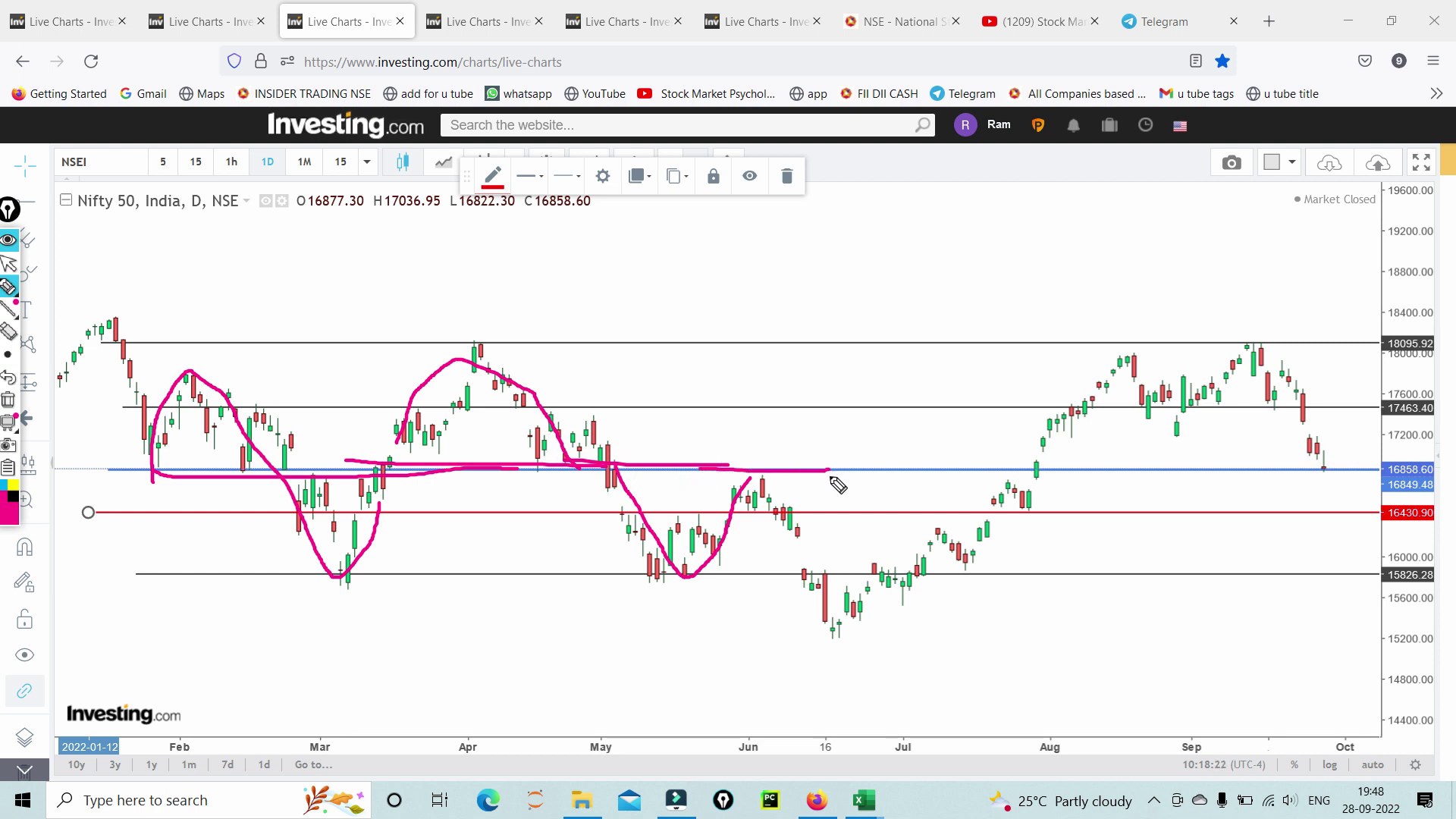
drag(759, 465, 939, 463)
drag(706, 575, 828, 580)
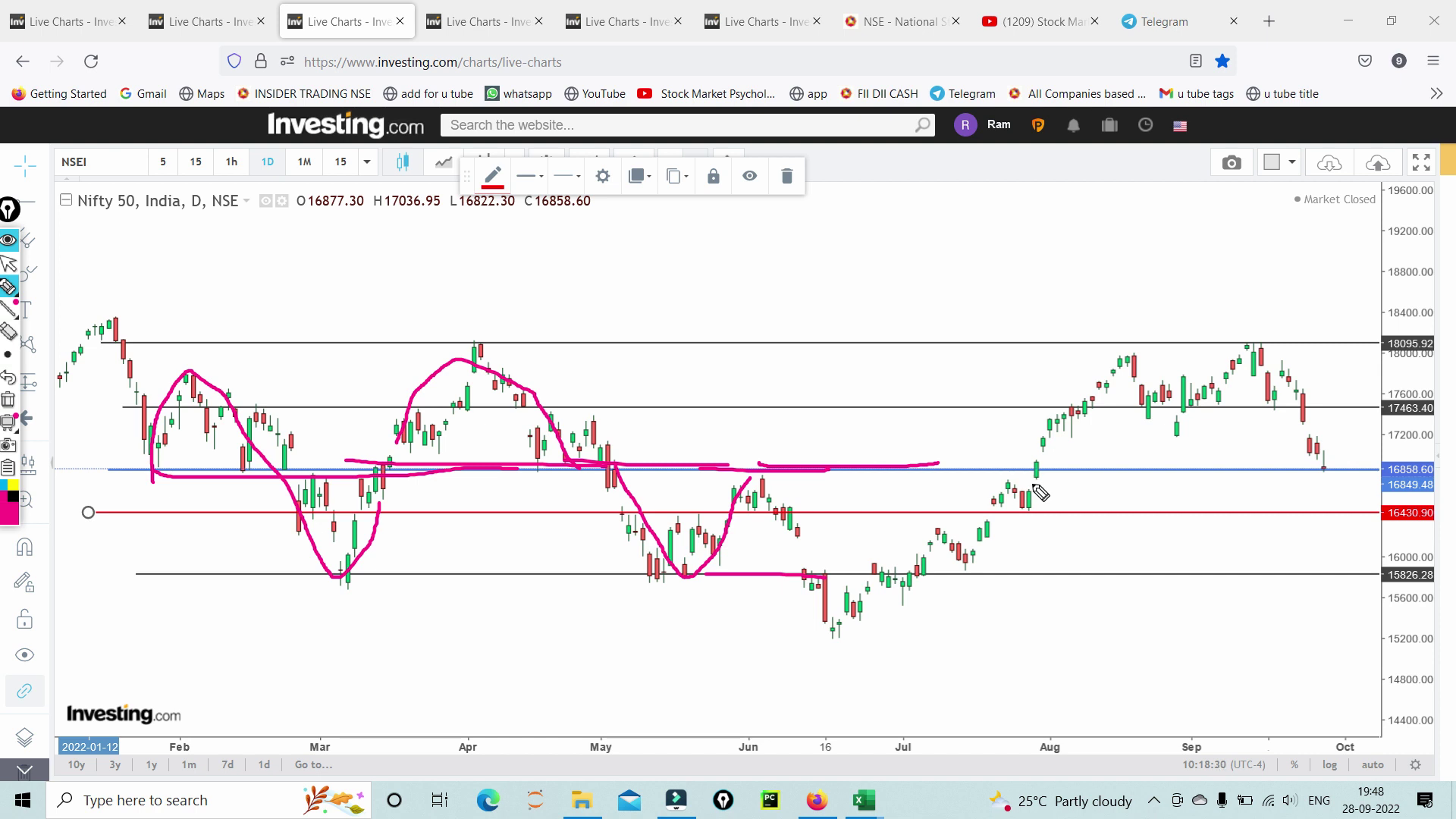
Step: Trace a rebound from the last daily candle, and underline the supports at the 16849.48 and 16430.90 lines
drag(1327, 471, 1362, 422)
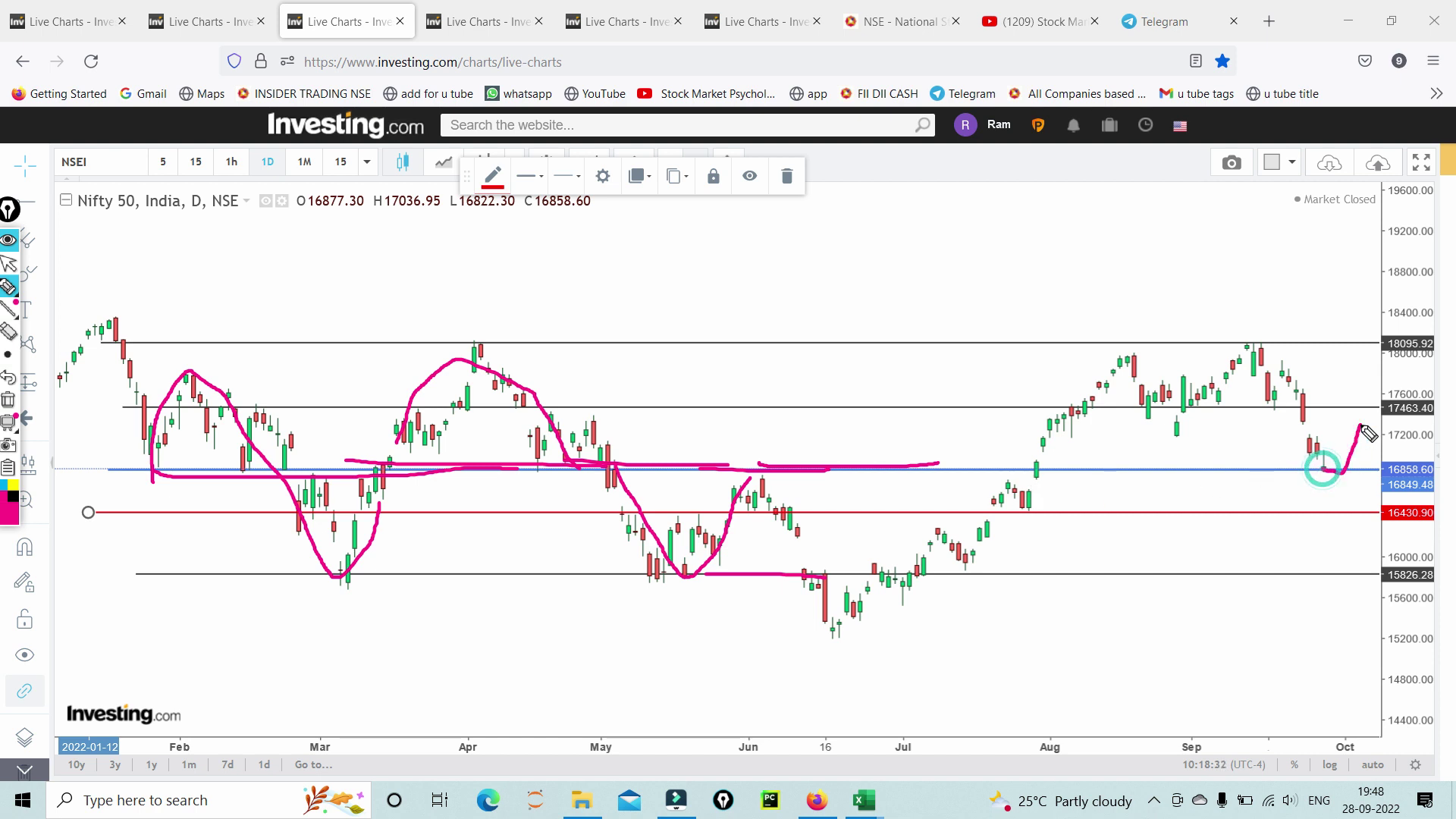
drag(1317, 471, 1347, 467)
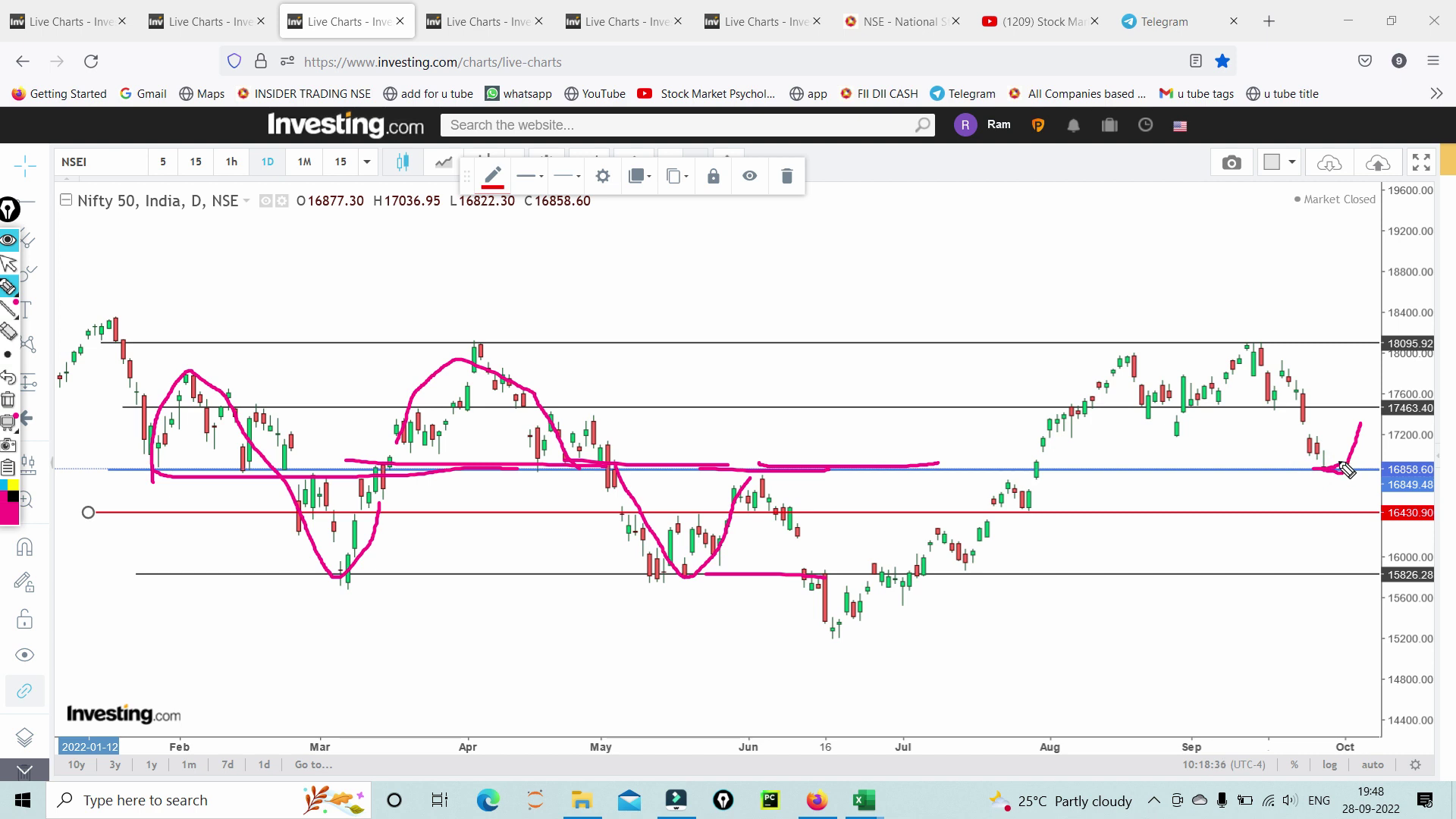
drag(1295, 515, 1337, 515)
click(8, 287)
click(9, 263)
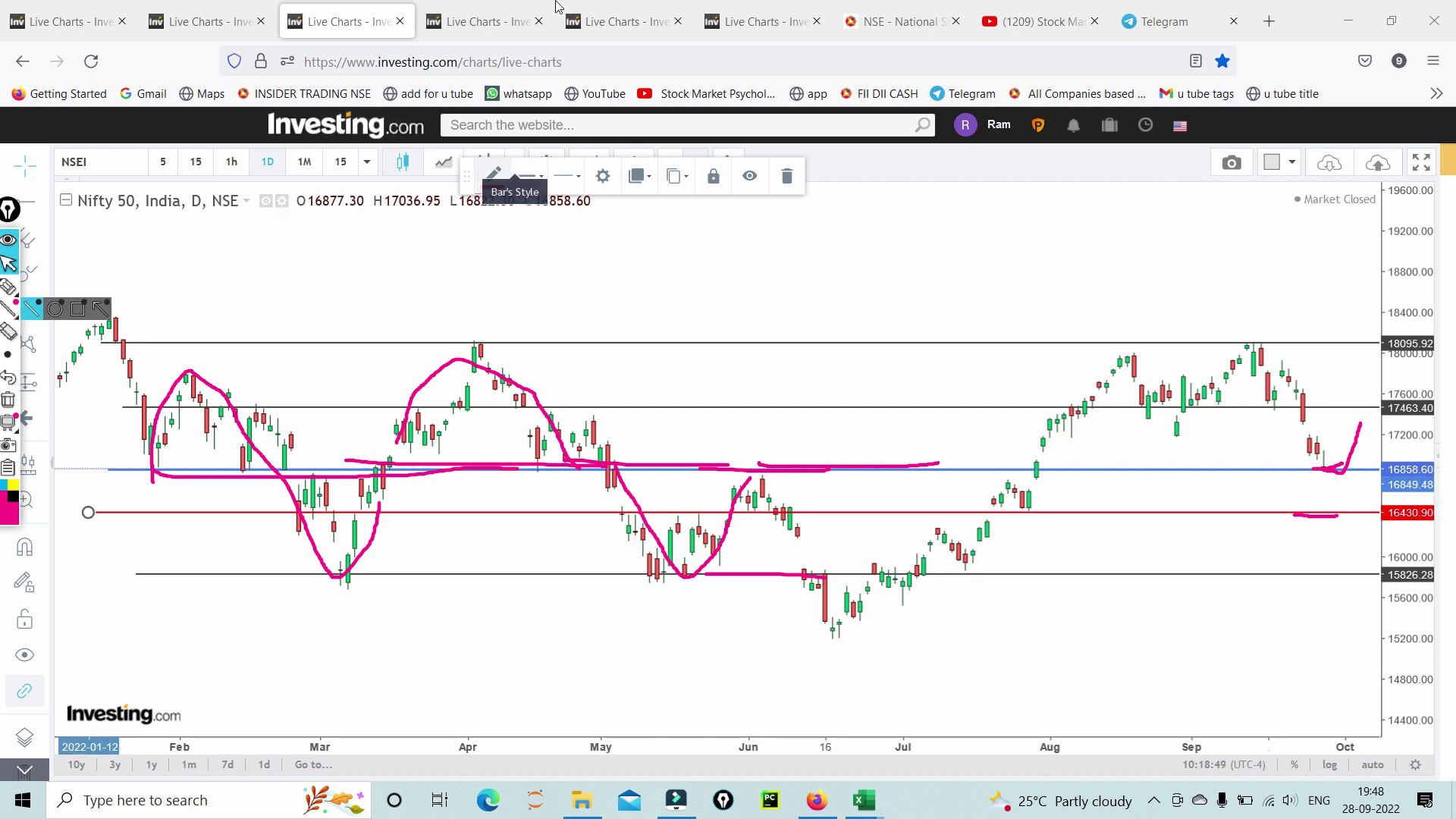
Step: On the 15-minute Bank Nifty chart, clear the ink, mark the 38150.67 line, trace the drop below it, and underline the 37661.52 support
click(474, 25)
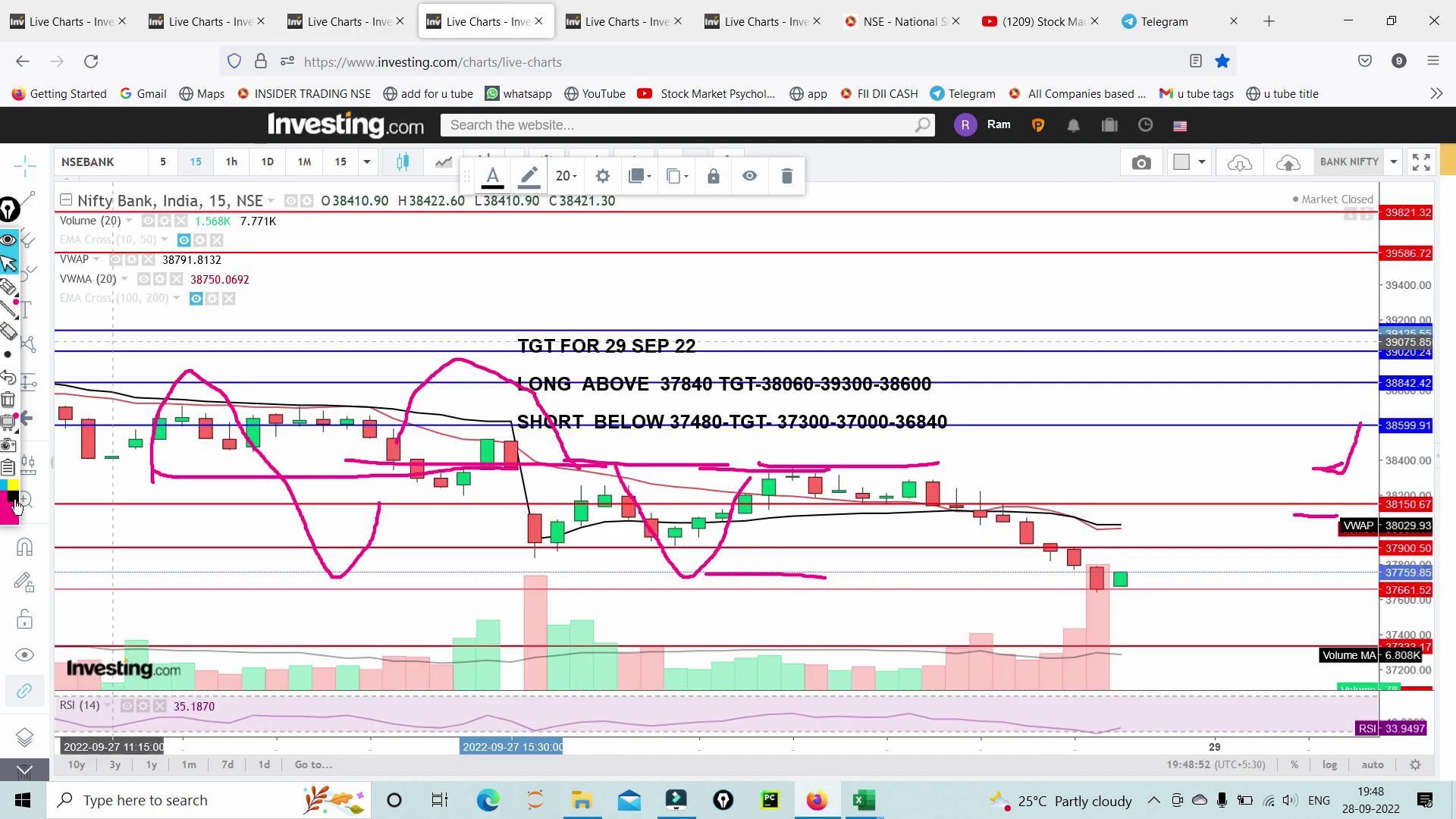
click(54, 423)
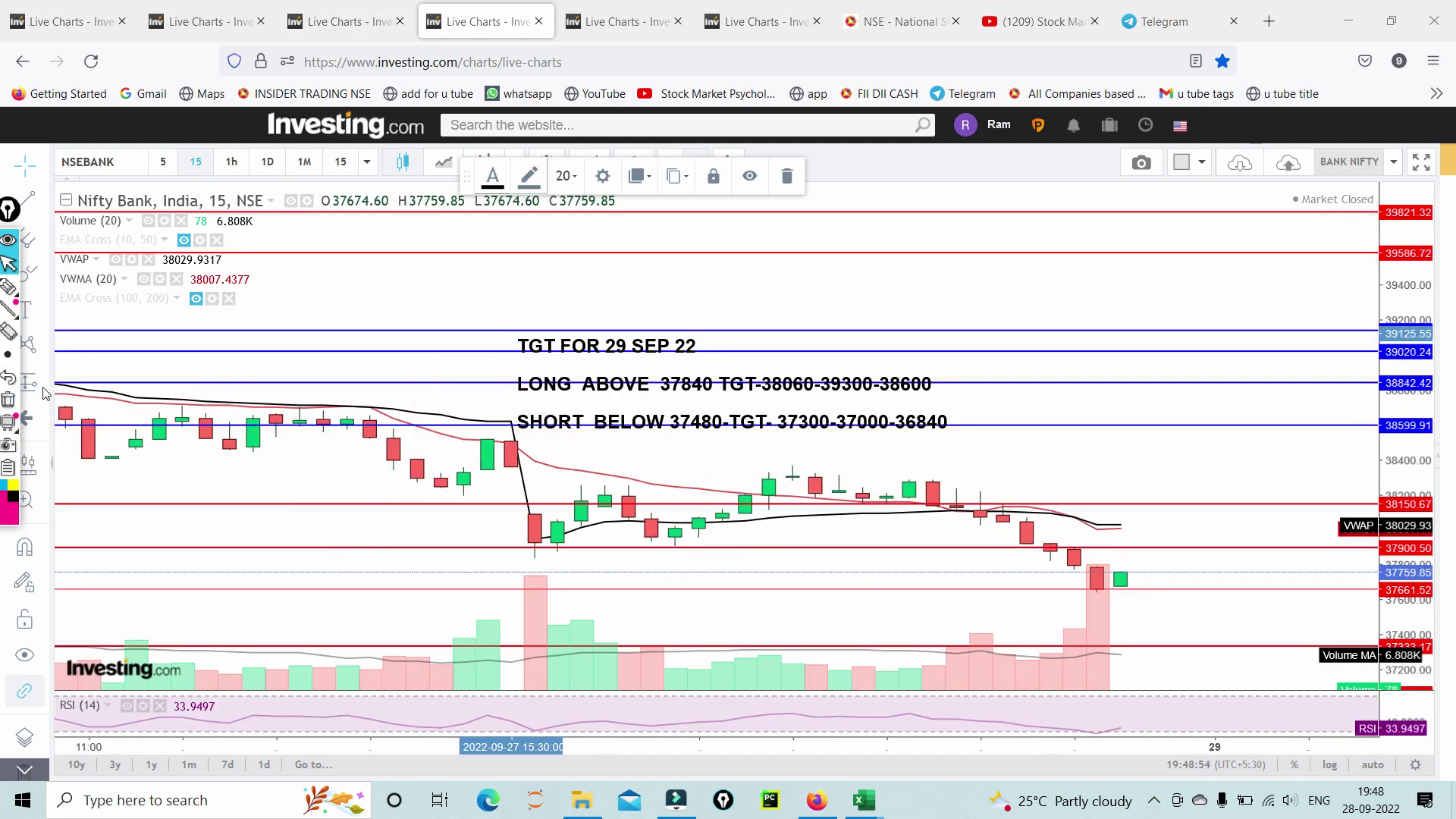
click(36, 296)
drag(865, 503, 1084, 505)
mouse_move(965, 505)
mouse_down()
mouse_move(1047, 564)
mouse_move(1149, 585)
mouse_up()
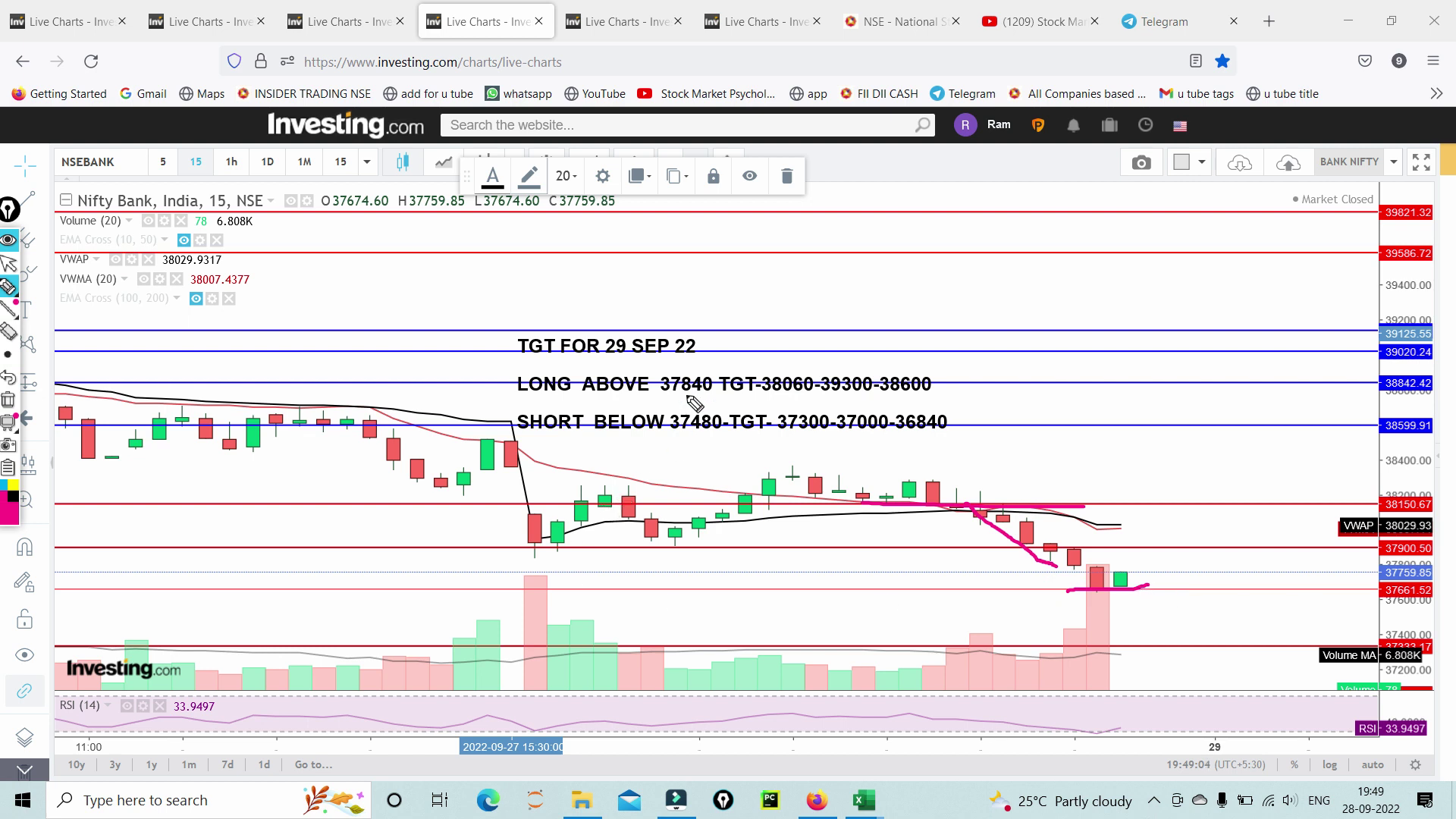
Step: Tick long entry 37840 and targets 38060, 39300 and 38600, underline short entry 37480, and tick targets 37300, 37000 and 36840
drag(688, 374, 880, 351)
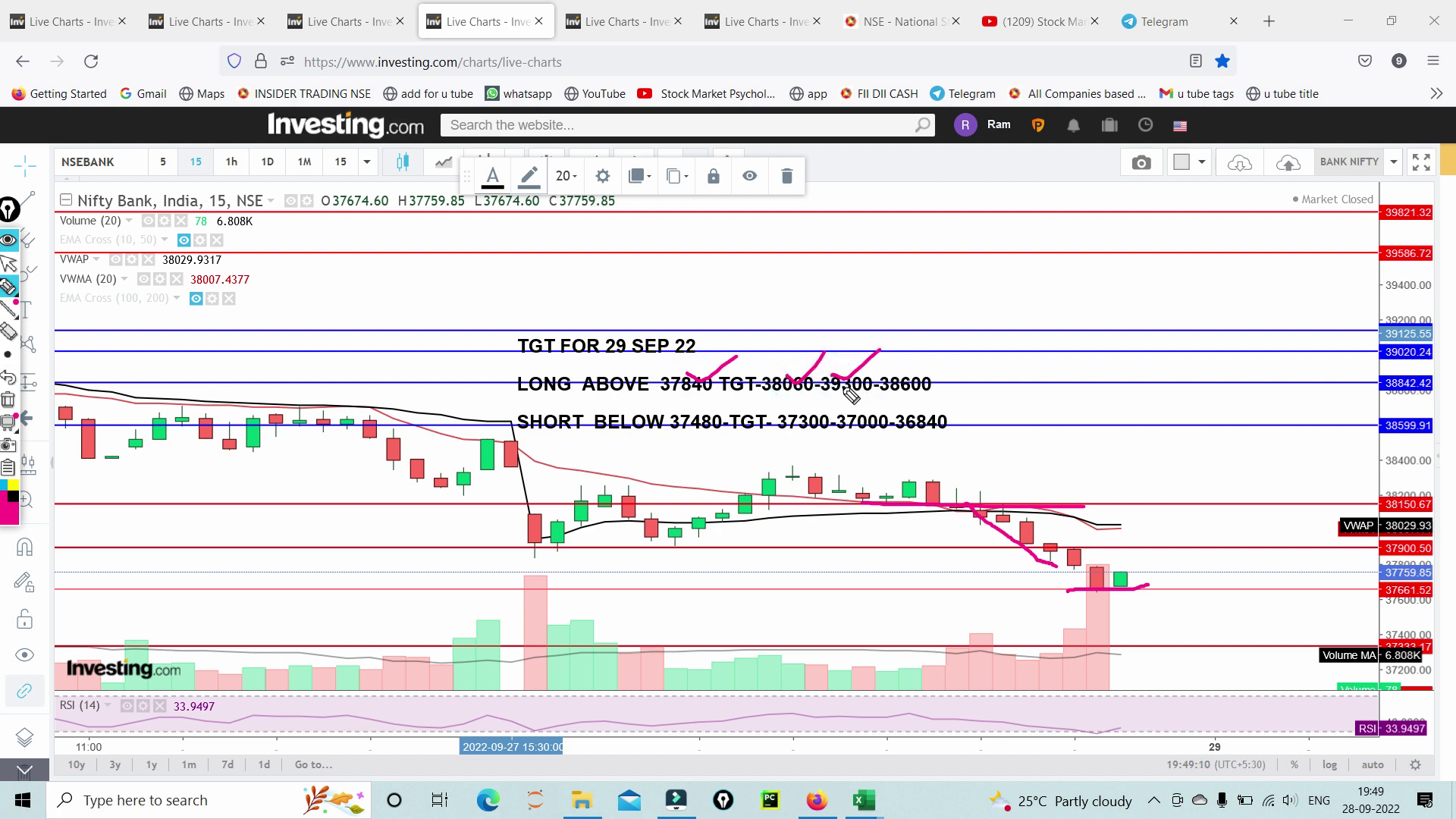
drag(888, 381, 944, 341)
drag(662, 430, 734, 429)
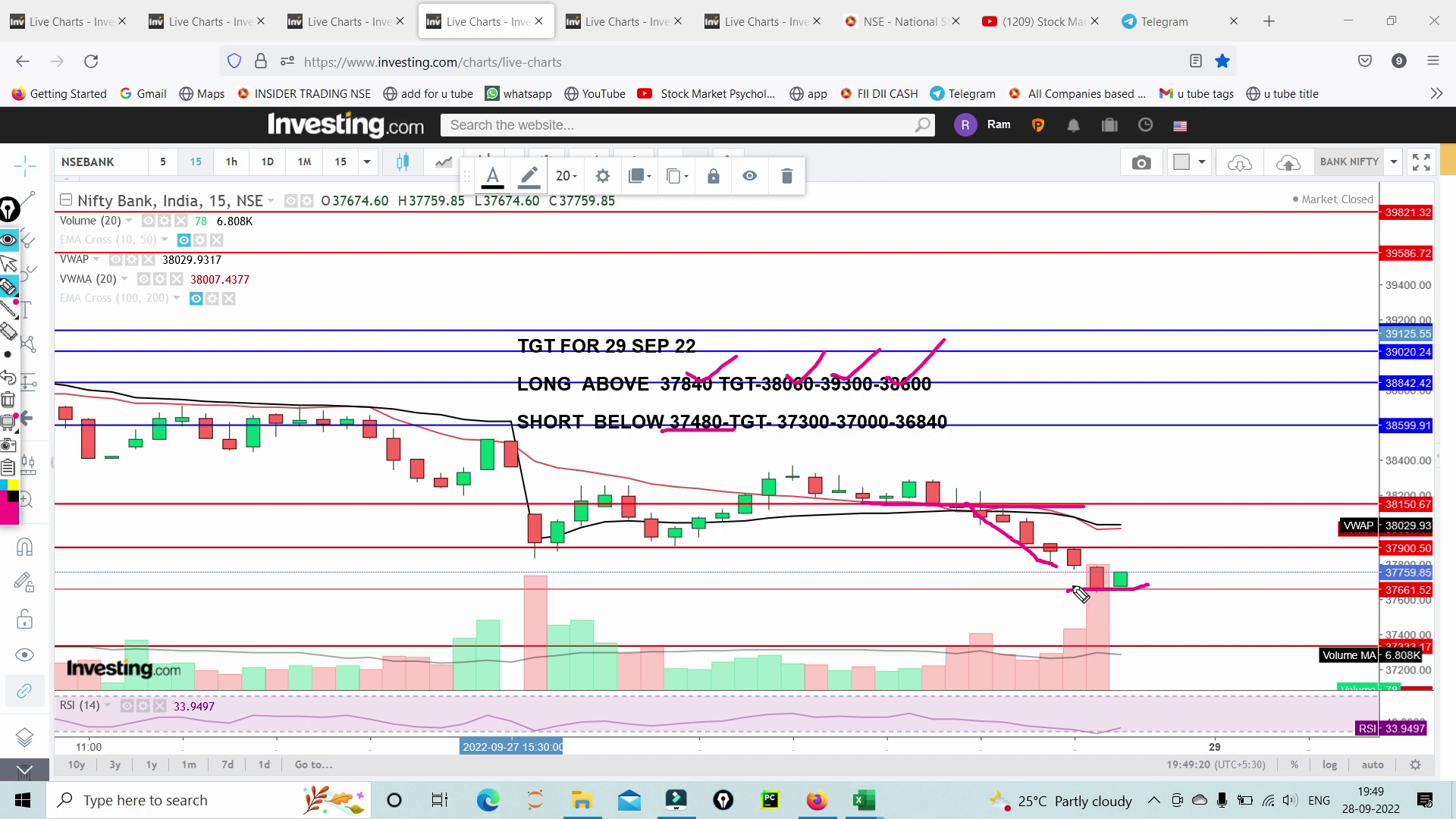
mouse_move(783, 427)
mouse_down()
mouse_move(829, 408)
mouse_move(858, 441)
mouse_move(886, 412)
mouse_move(991, 372)
mouse_up()
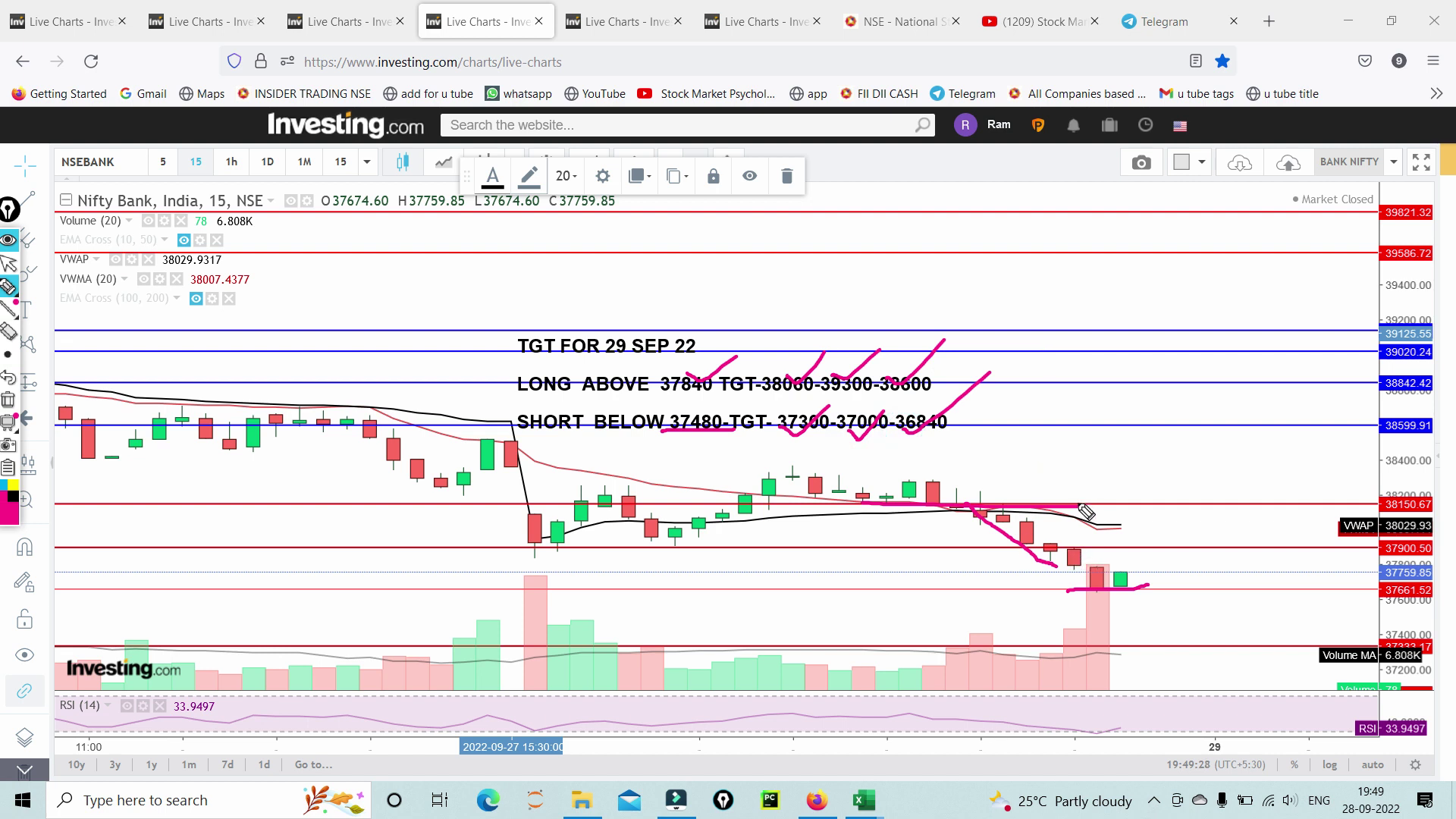
Step: Mark the VWAP level above the last Bank Nifty candles, trace a rebound up to it, and clear the ink
drag(1059, 528, 1168, 519)
mouse_move(1097, 569)
mouse_down()
mouse_move(1121, 572)
mouse_move(1139, 528)
mouse_up()
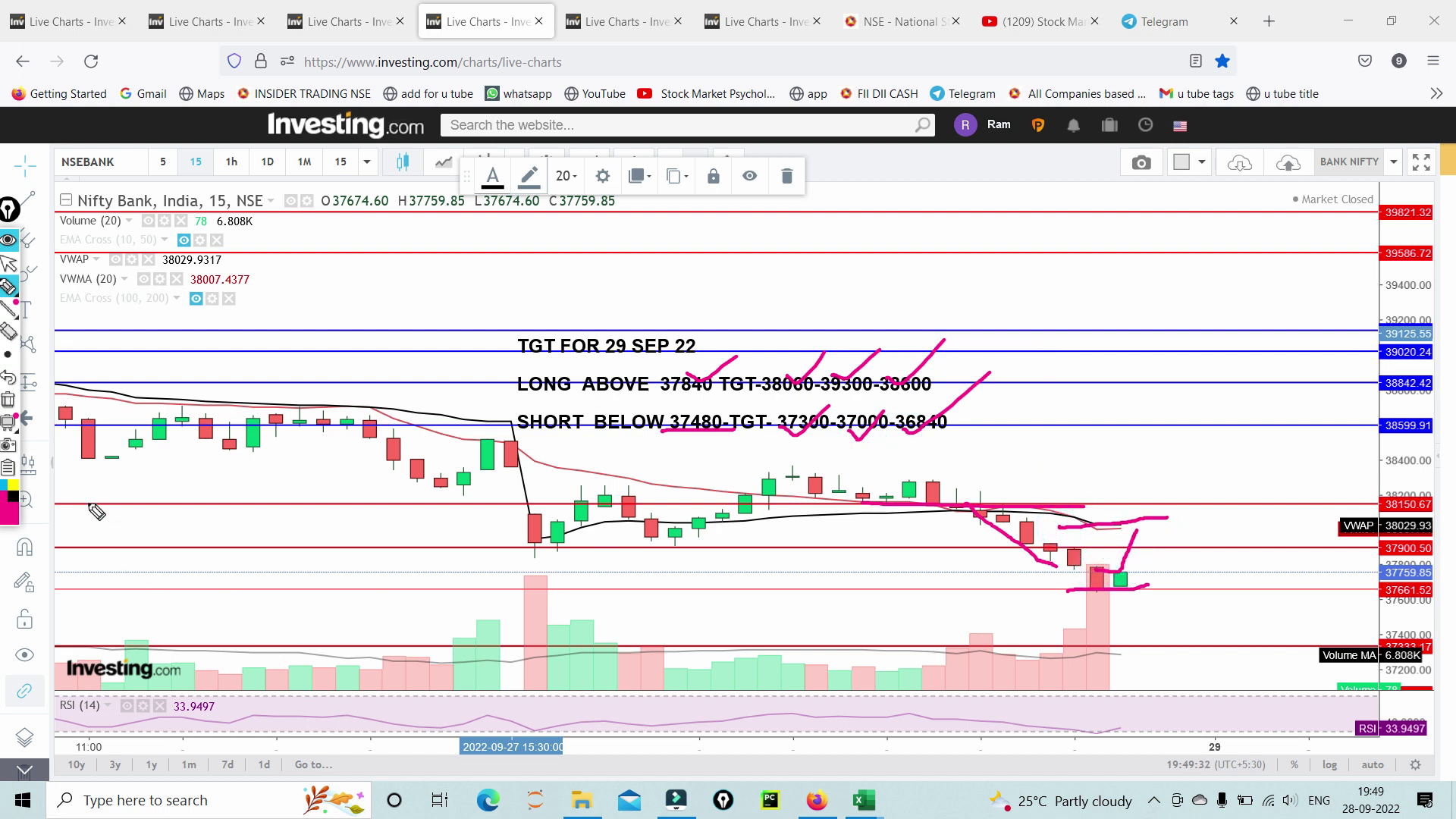
click(8, 286)
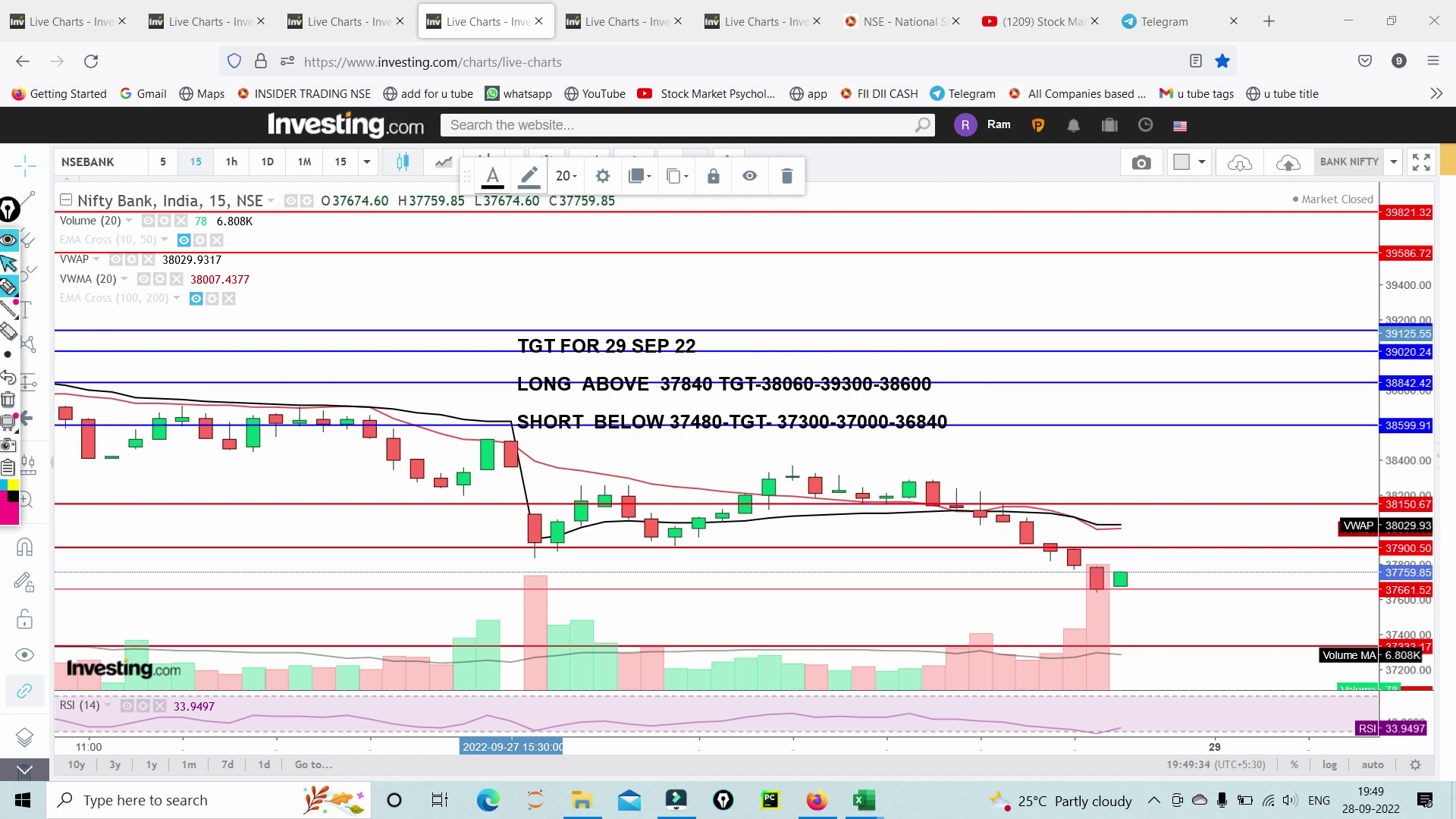
Step: On the weekly Bank Nifty chart, tick the 0.786 Fibonacci level at 36566.80 and underline it beneath the latest candles
click(642, 22)
click(8, 287)
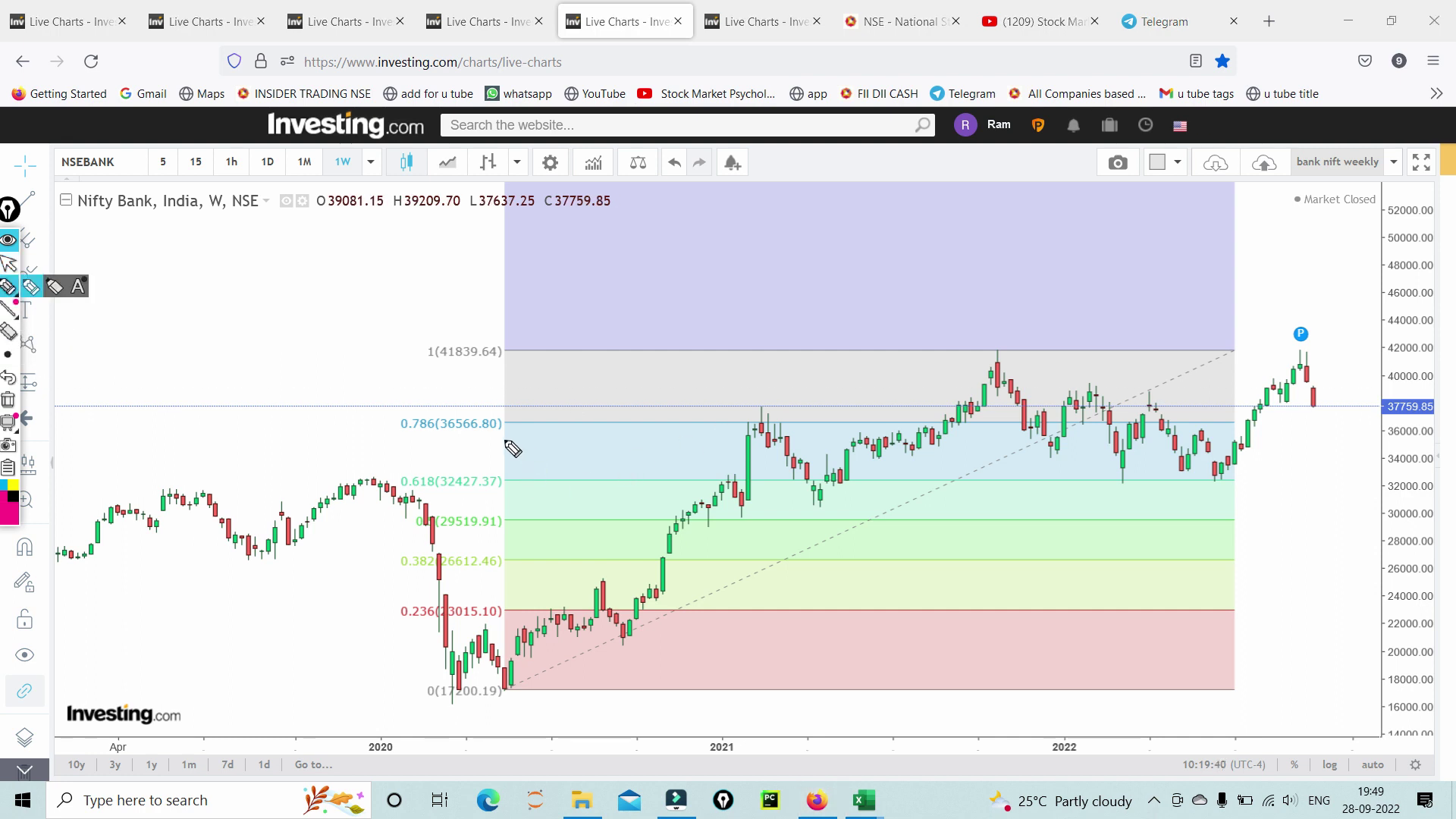
mouse_move(458, 439)
mouse_down()
mouse_move(569, 374)
mouse_move(551, 429)
mouse_up()
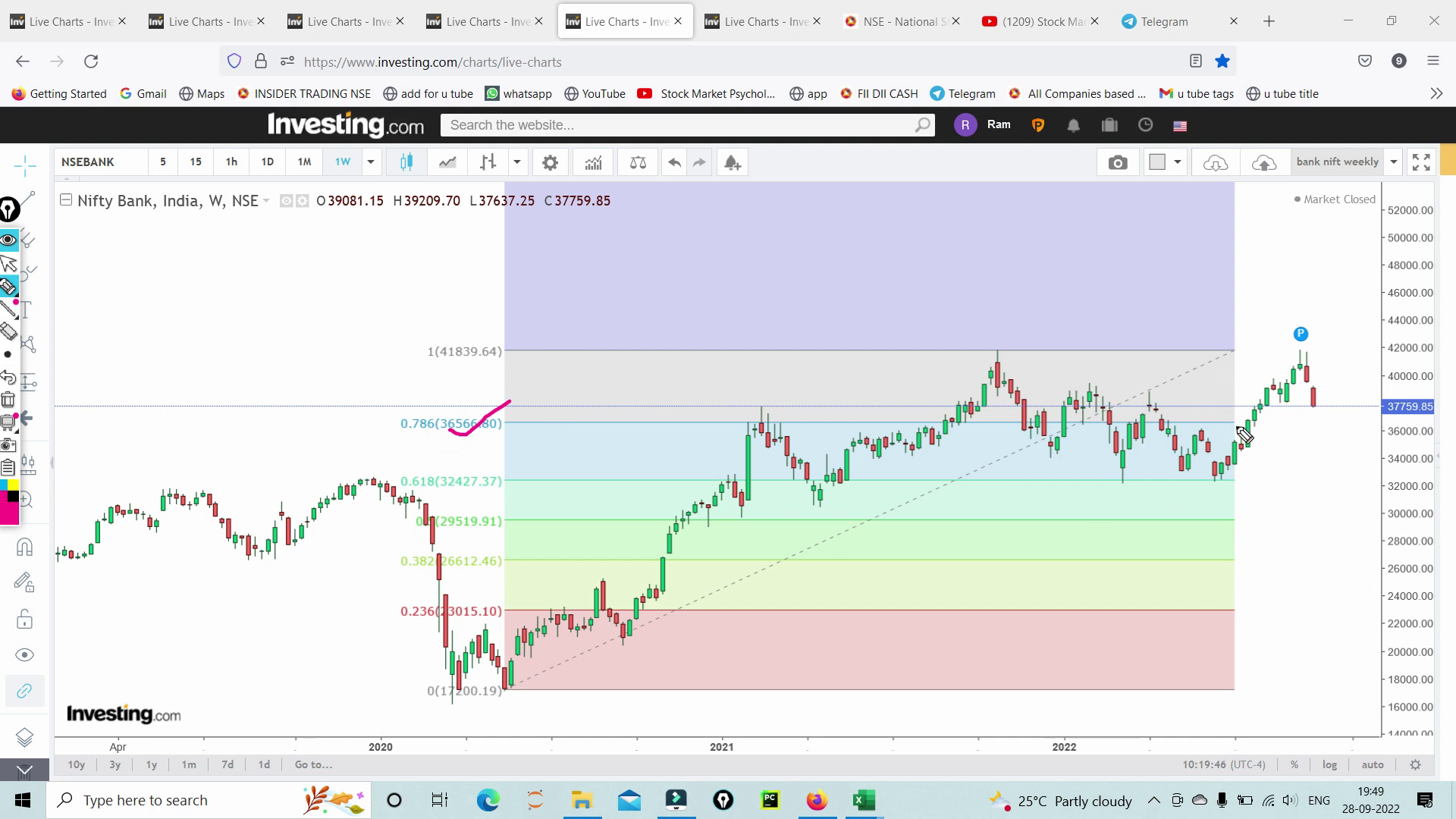
drag(1232, 427, 1331, 415)
mouse_move(9, 264)
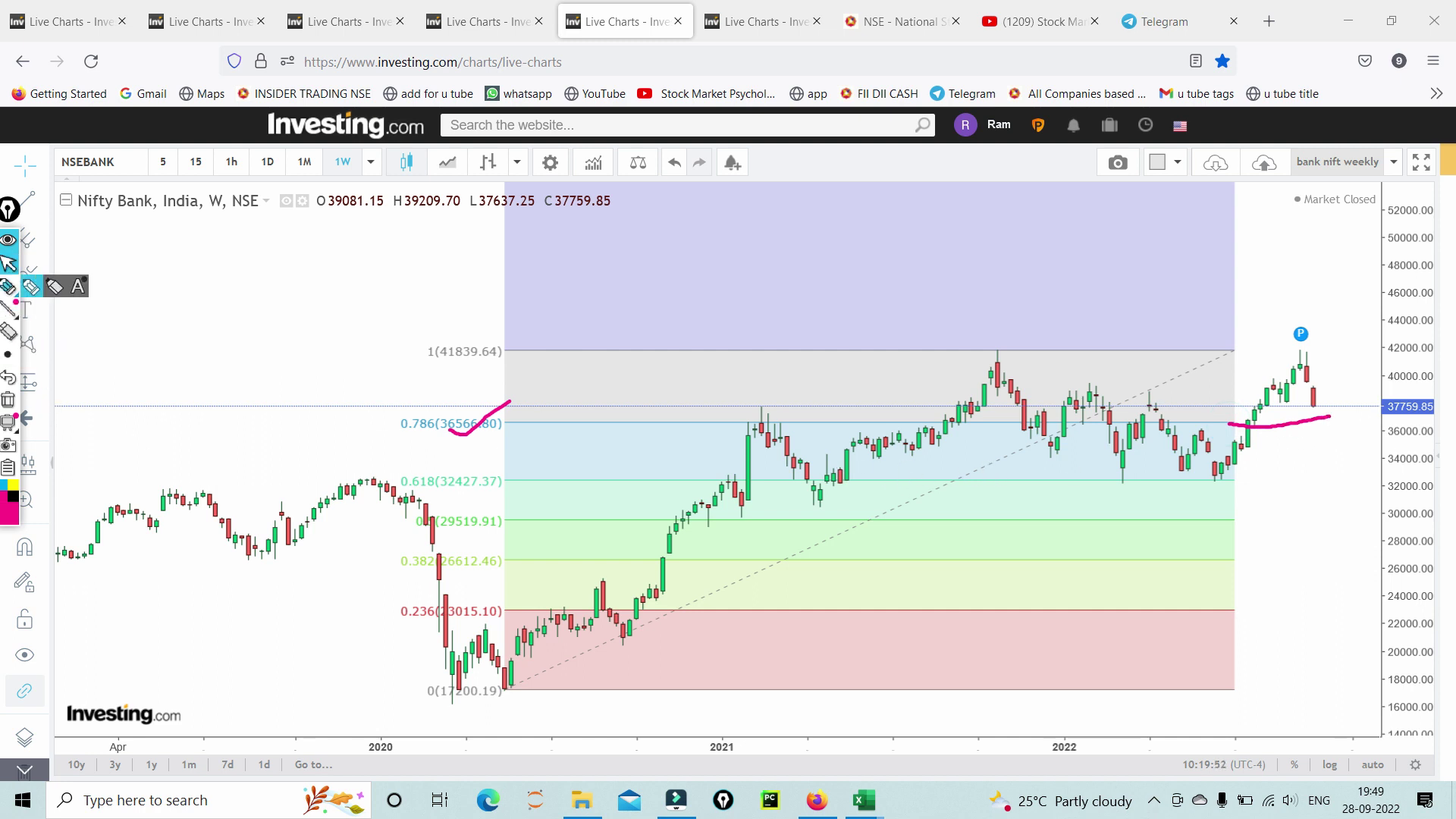
Step: On the daily Bank Nifty chart, mark the September swing high near 42000 and trace the fall down to the 37946.85 line
click(776, 21)
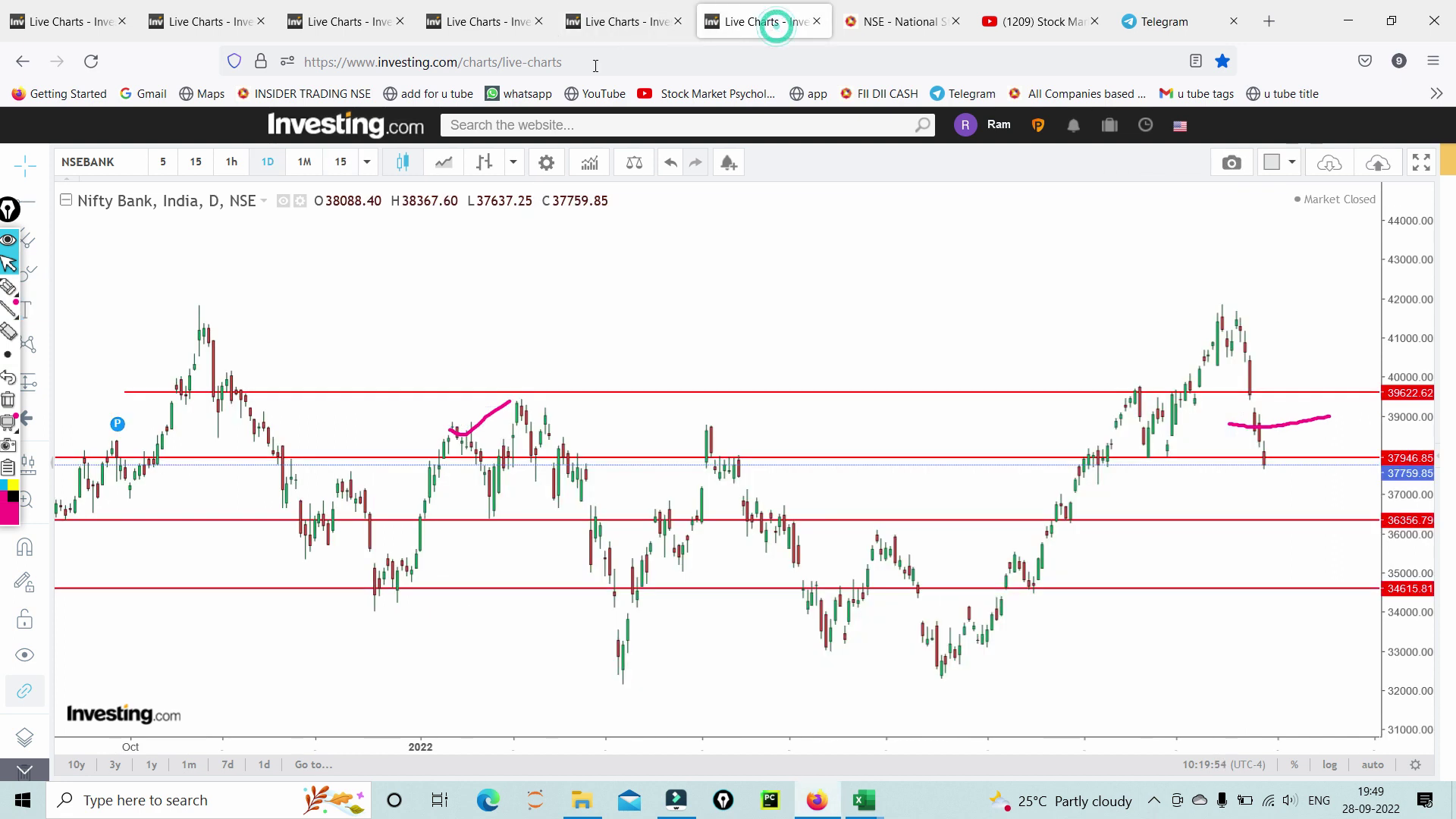
click(8, 287)
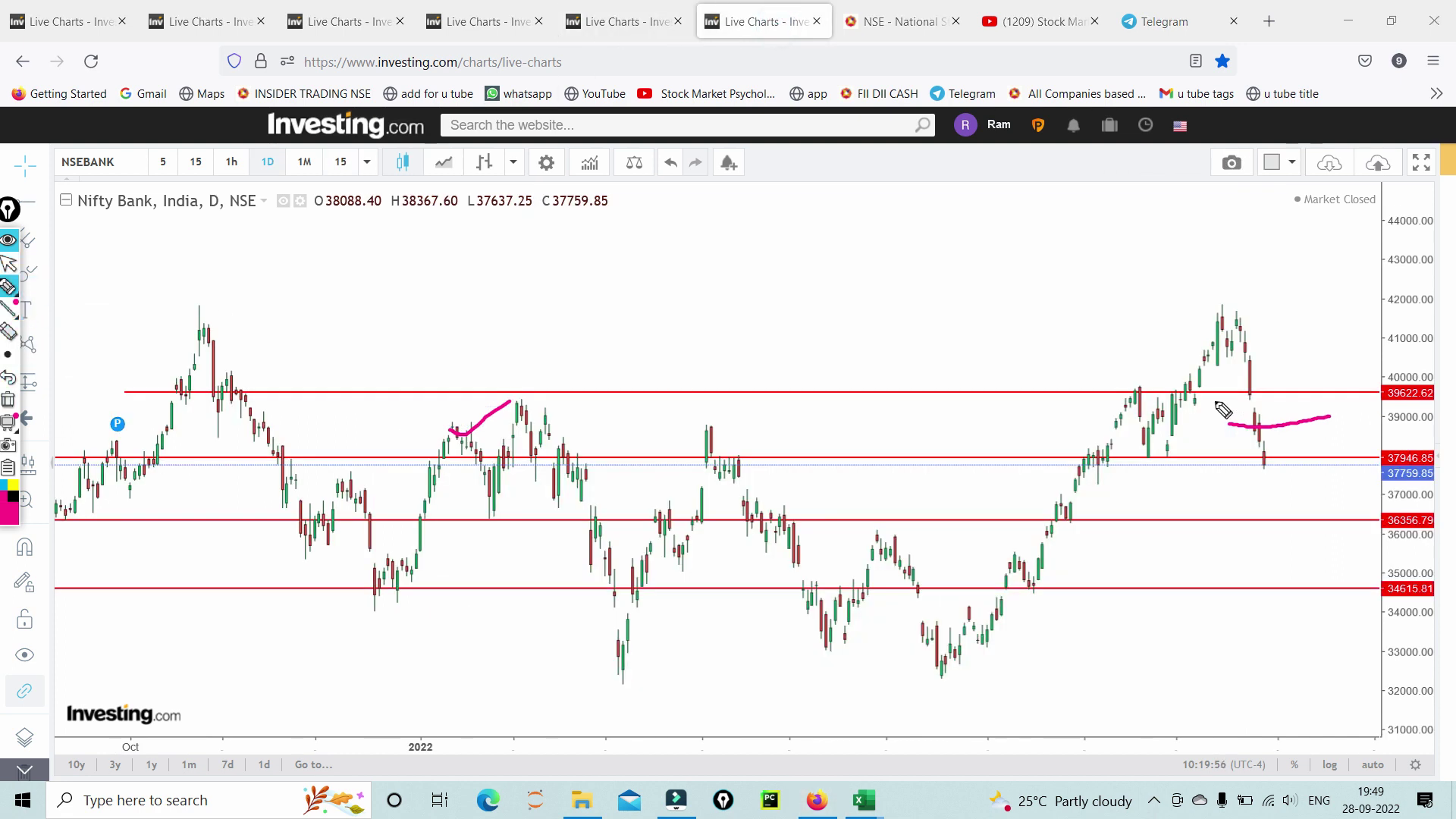
drag(1181, 309, 1309, 309)
mouse_move(1221, 309)
mouse_down()
mouse_move(1266, 464)
mouse_move(1300, 454)
mouse_up()
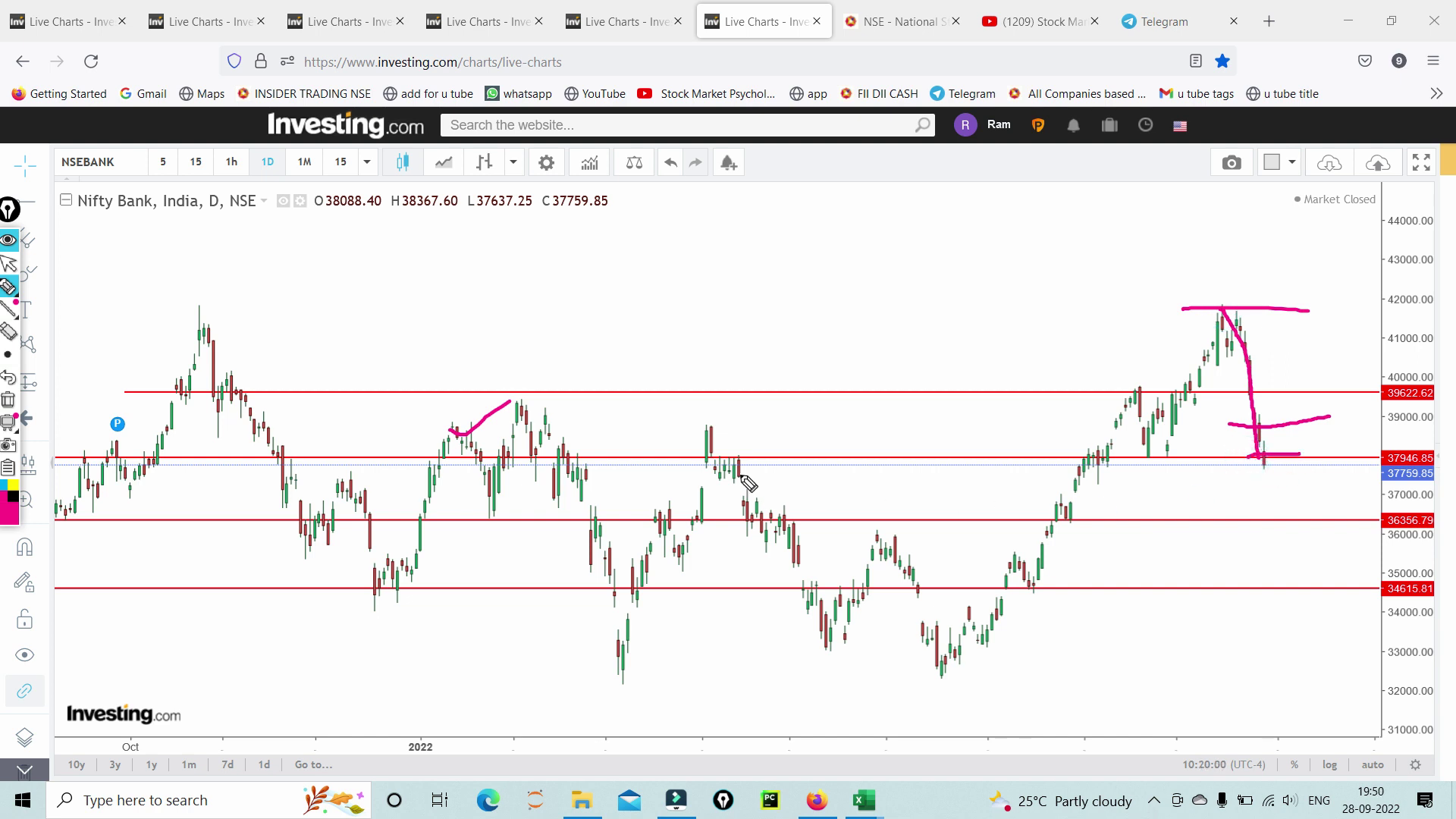
Step: Underline the 37946.85 level at its earlier touches and beneath the latest candles, and mark the 36356.79 support below them
drag(724, 457, 855, 455)
drag(514, 453, 660, 453)
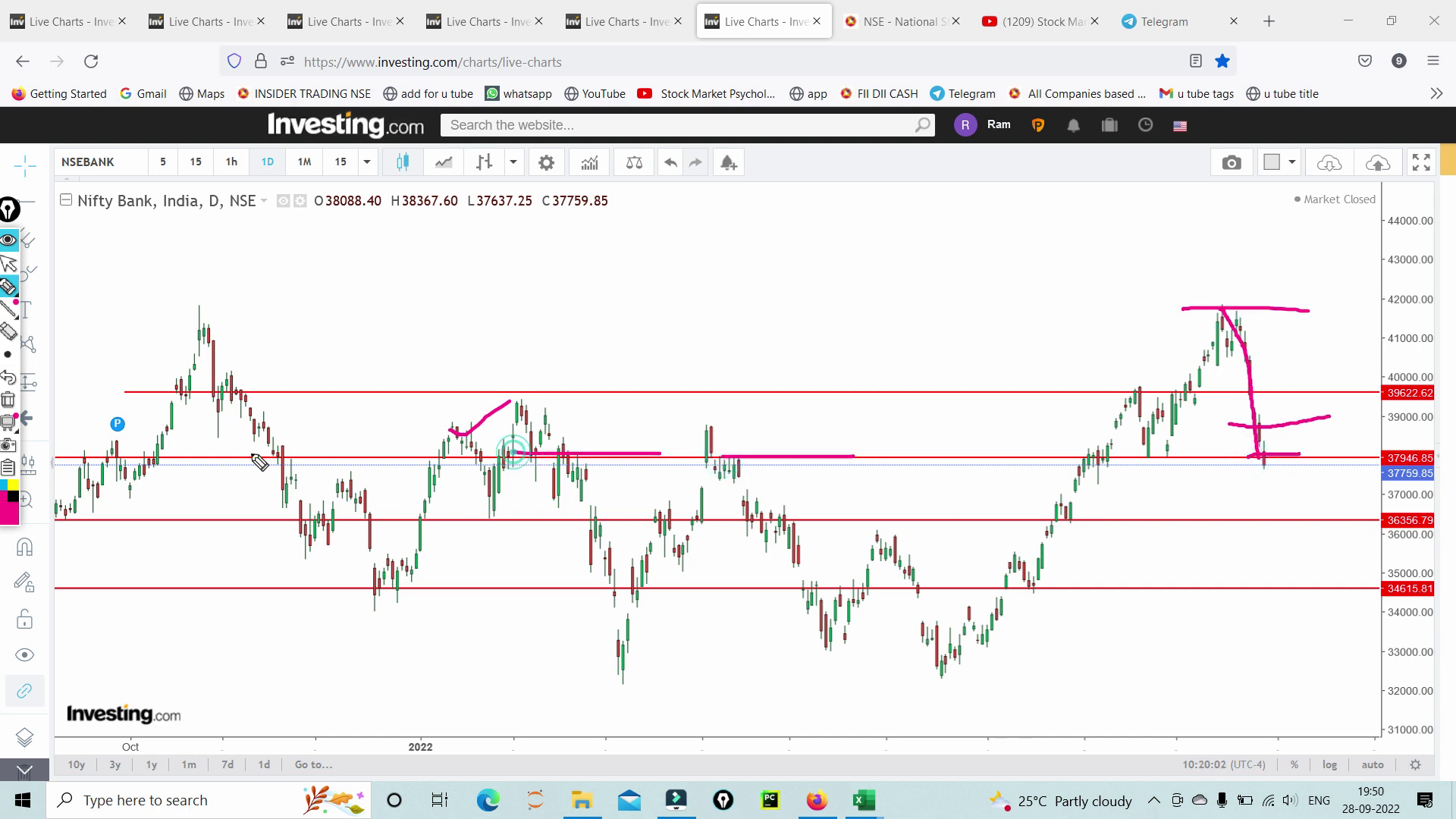
drag(110, 454, 326, 456)
mouse_move(1158, 461)
mouse_down()
mouse_move(1320, 471)
mouse_move(1322, 459)
mouse_up()
drag(1216, 524, 1296, 524)
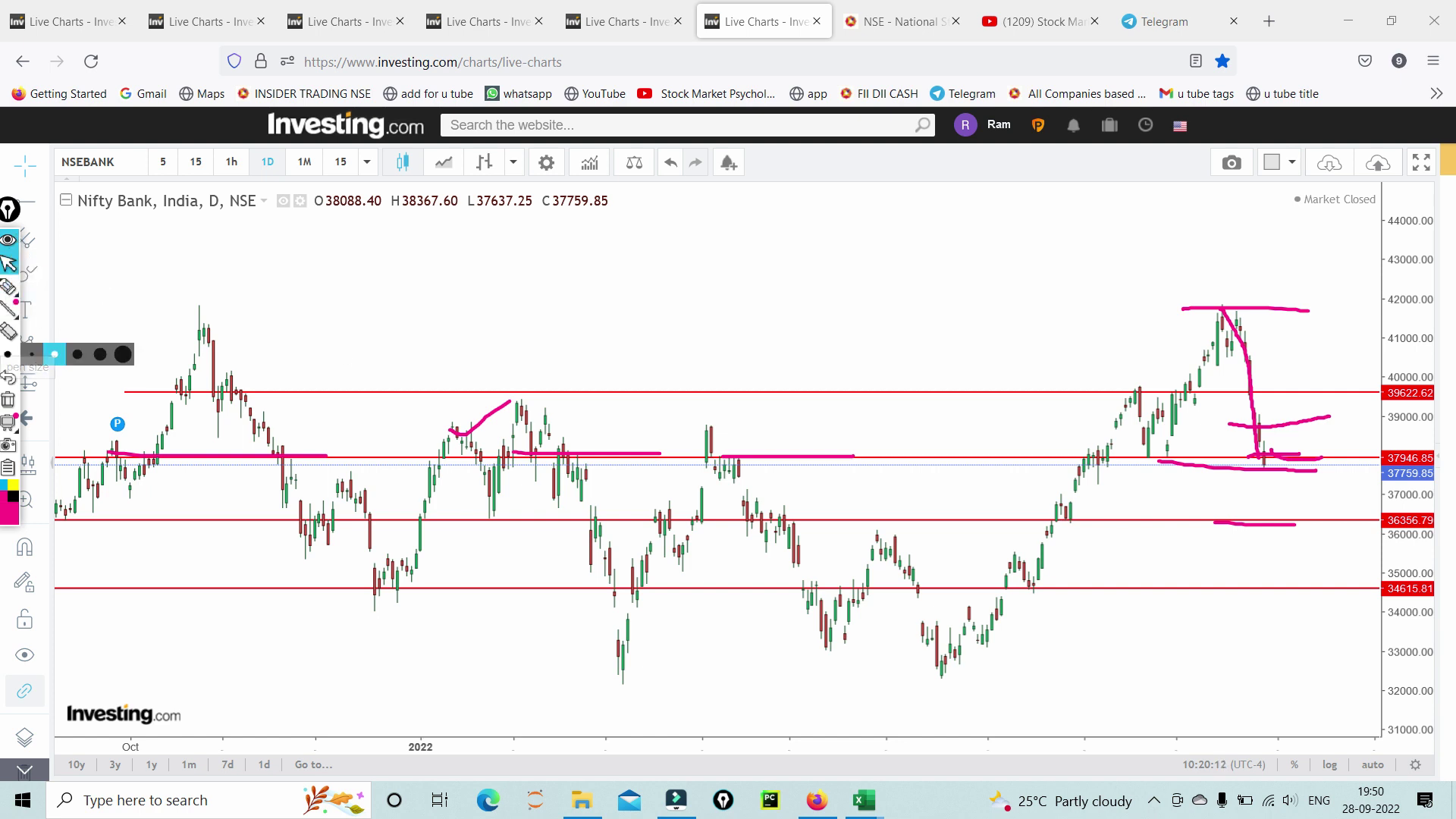
Step: On the NSE FII/DII activity page, clear the old ink, circle the FII/FPI and DII net values, and clear the marks
click(919, 23)
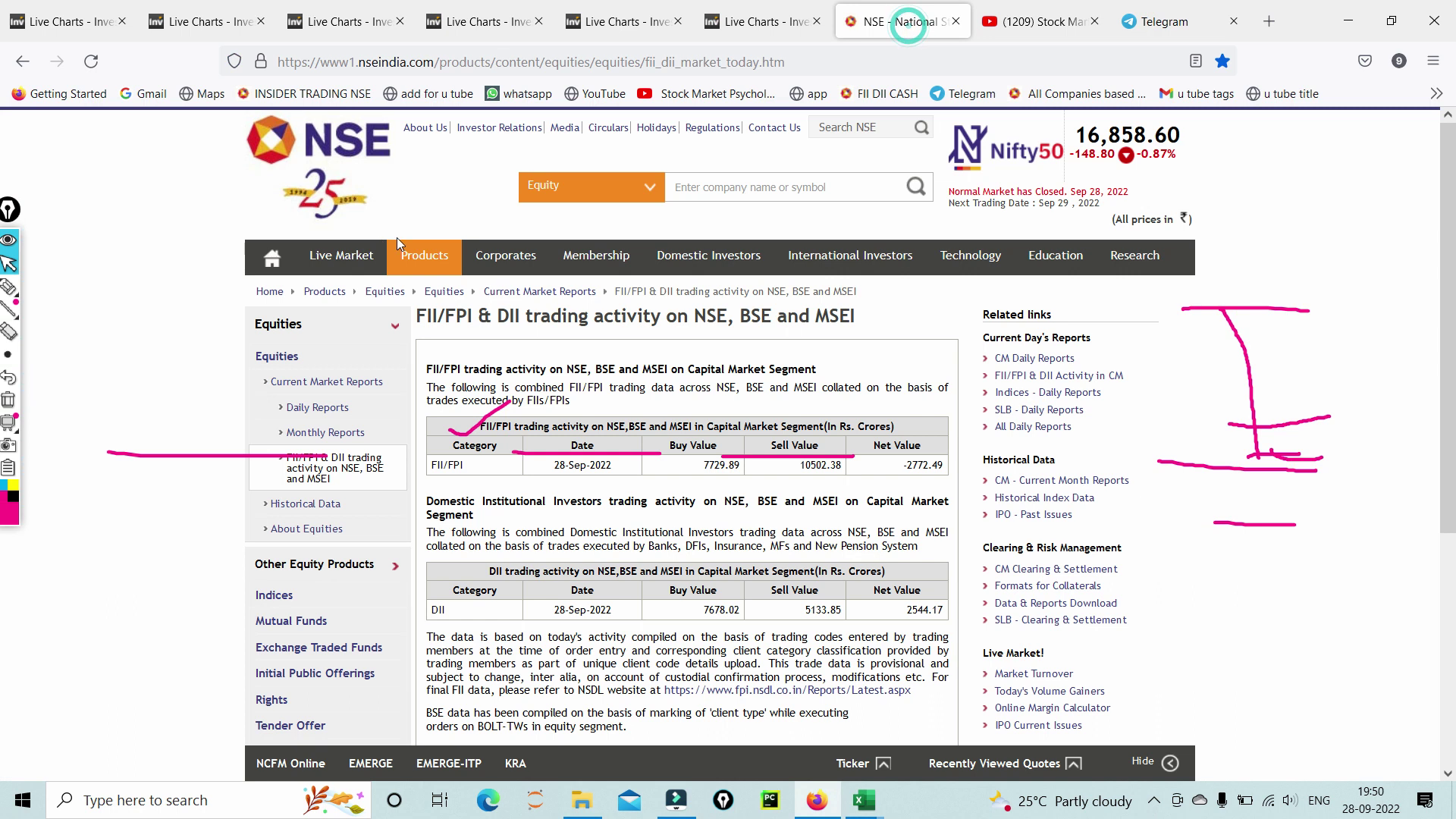
click(8, 400)
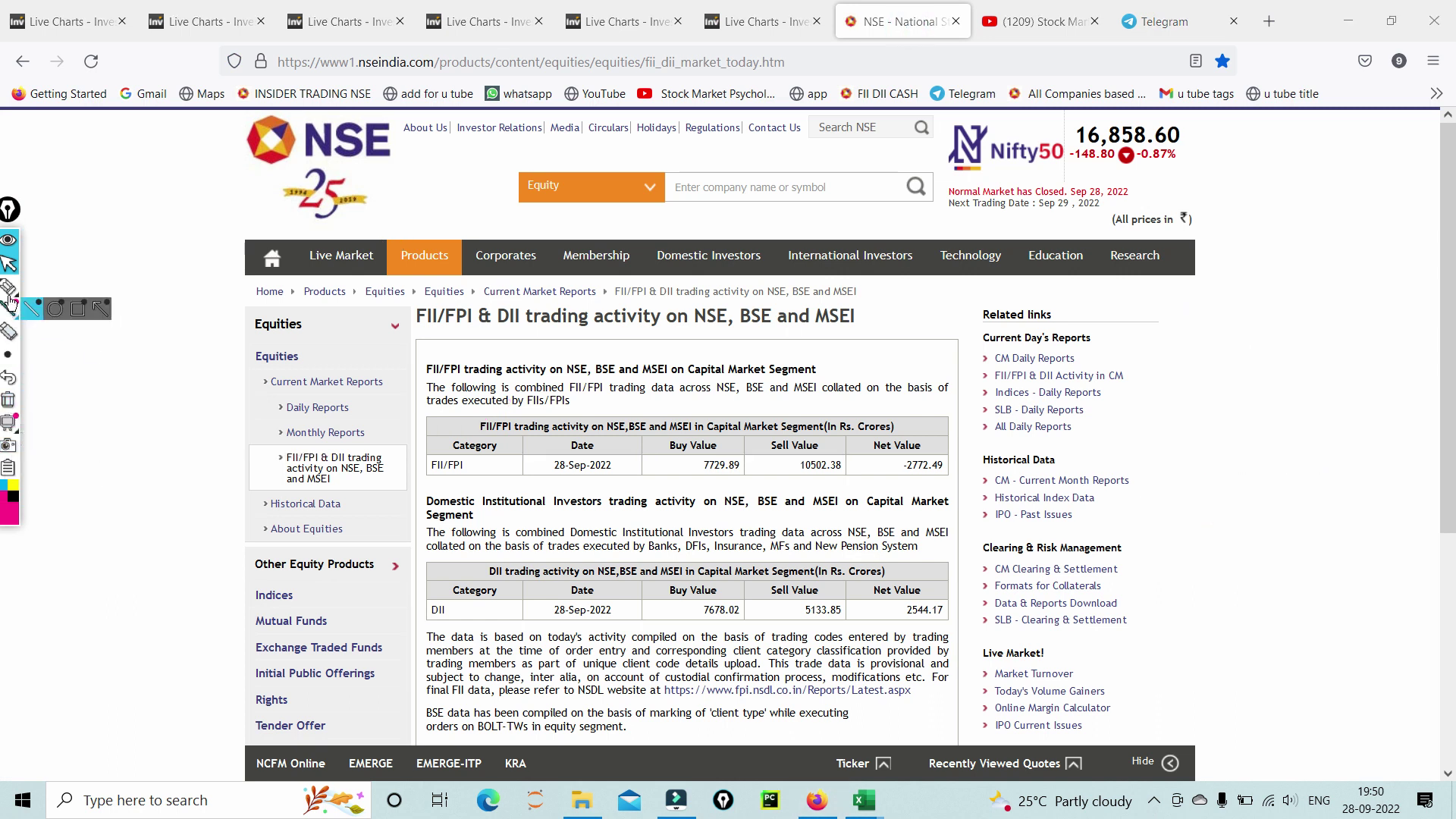
click(7, 286)
mouse_move(878, 460)
mouse_down()
mouse_move(960, 476)
mouse_move(886, 486)
mouse_move(884, 464)
mouse_move(1046, 409)
mouse_up()
mouse_move(887, 609)
mouse_down()
mouse_move(952, 603)
mouse_move(954, 629)
mouse_move(889, 600)
mouse_up()
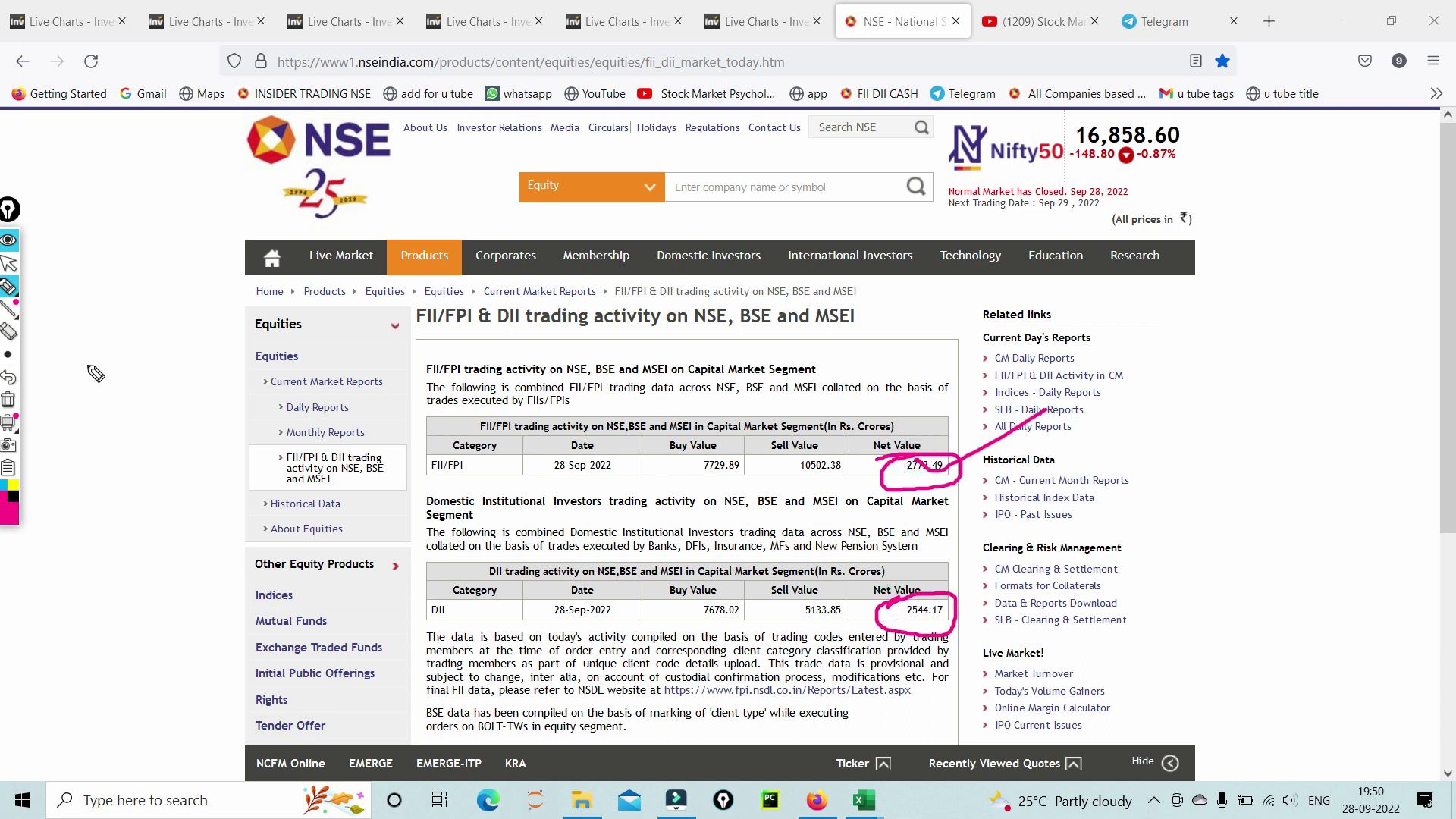
click(8, 264)
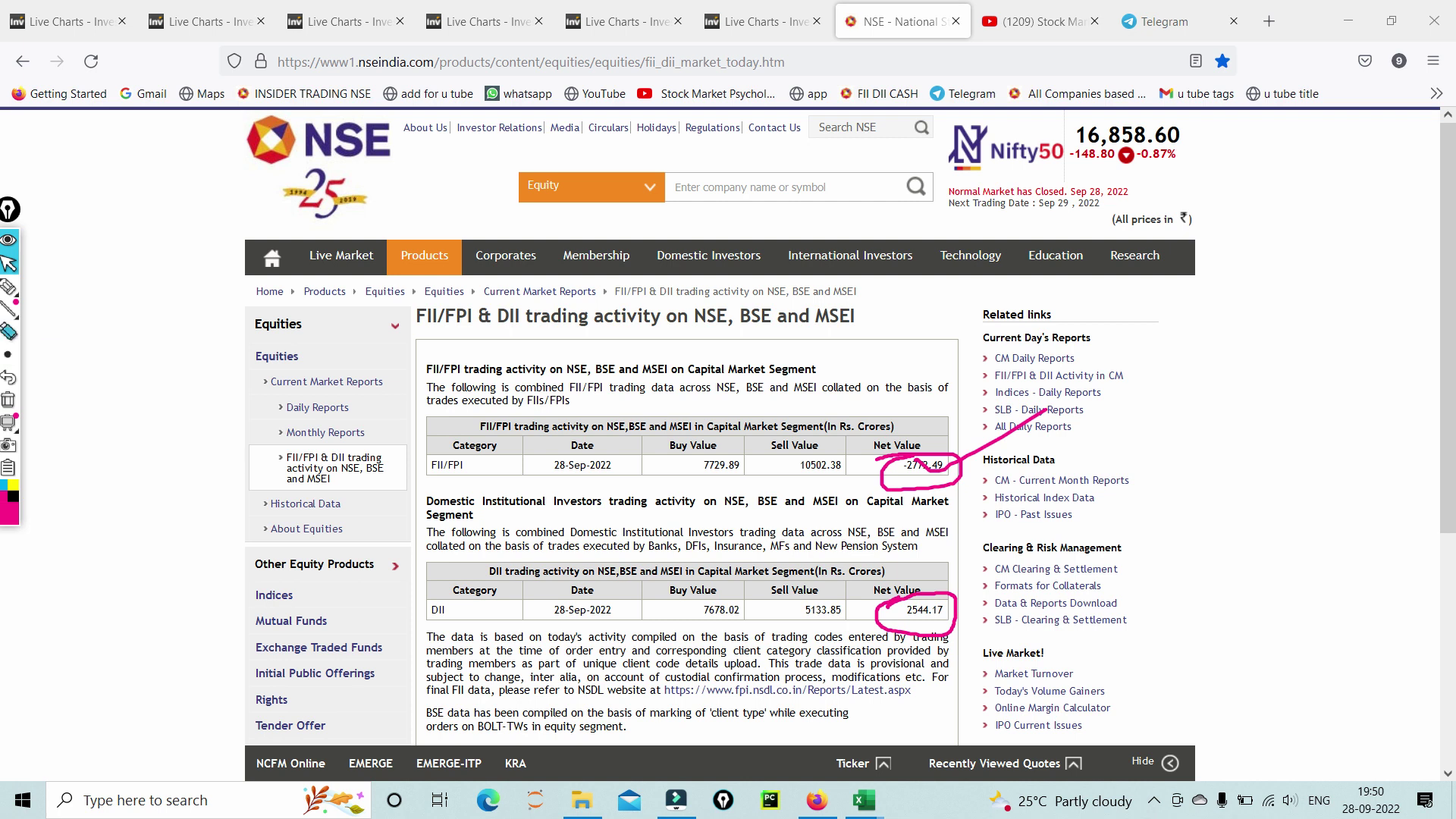
click(8, 399)
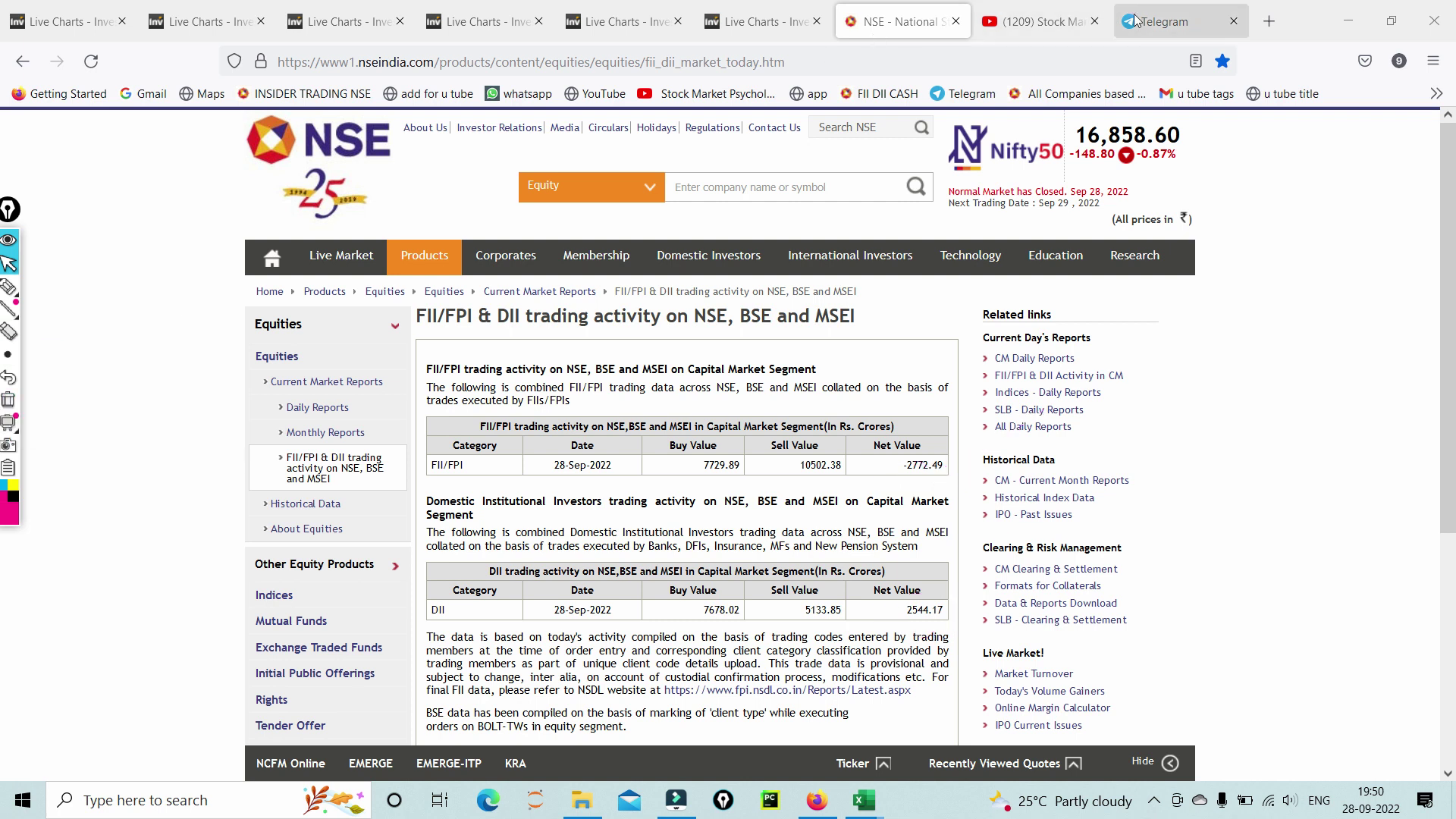
Step: In the Stock Market Psychology Telegram group, tick today's messages "Slightly upside upto 16910 max", "Touched 16910" and "Reversal may happen from here"
click(1166, 25)
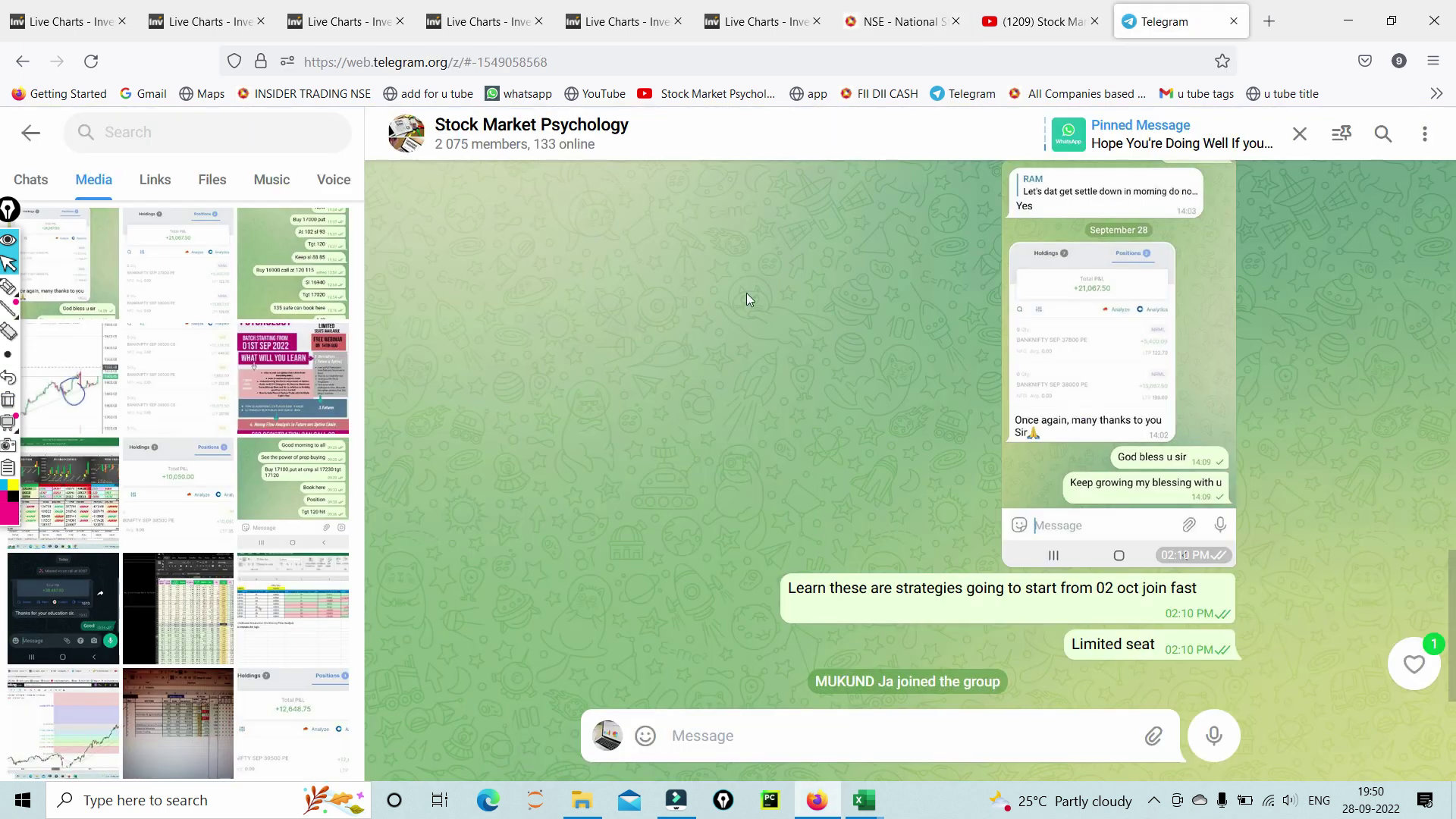
scroll(766, 334, up, 10)
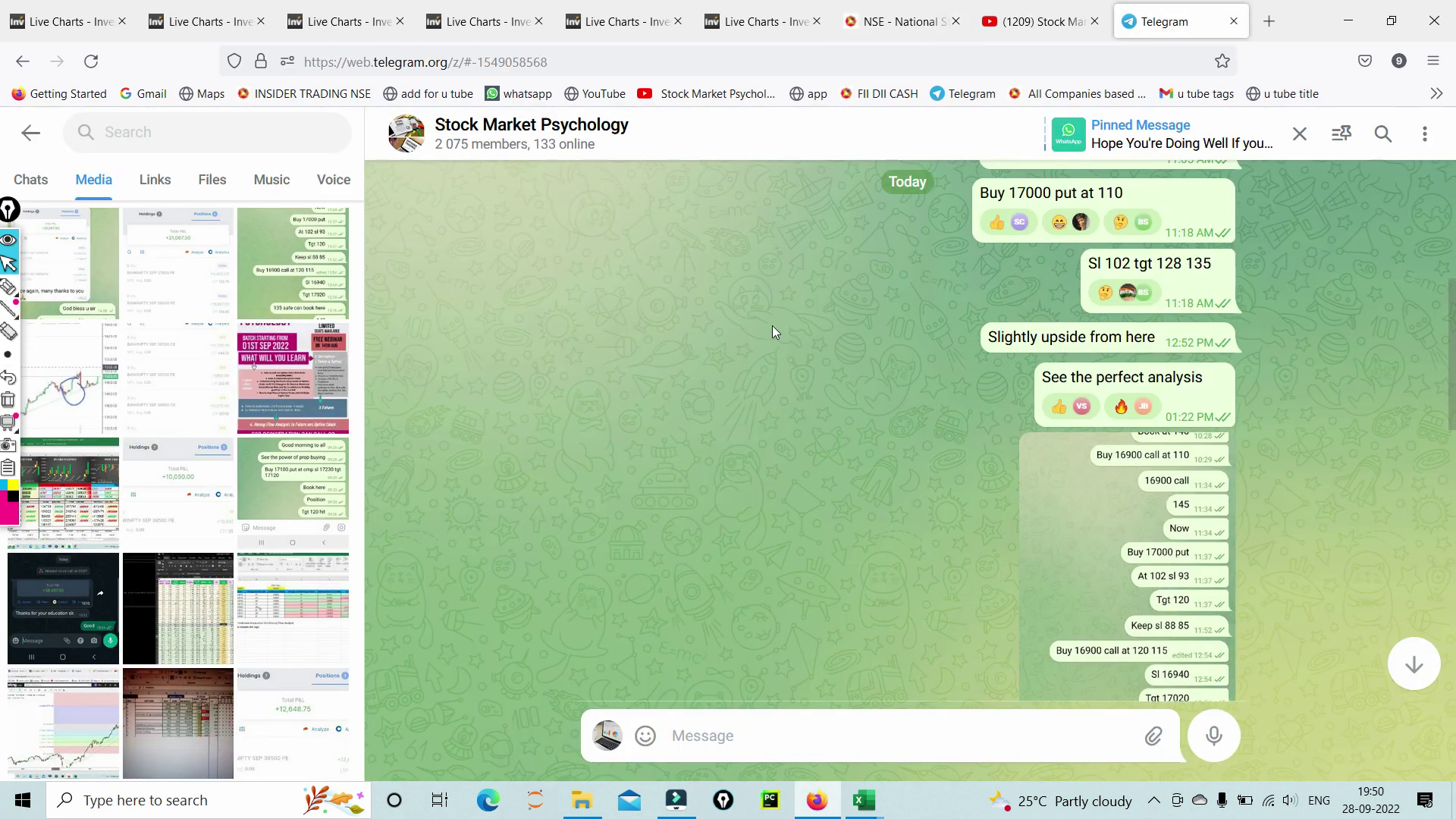
scroll(776, 328, up, 3)
scroll(775, 334, up, 5)
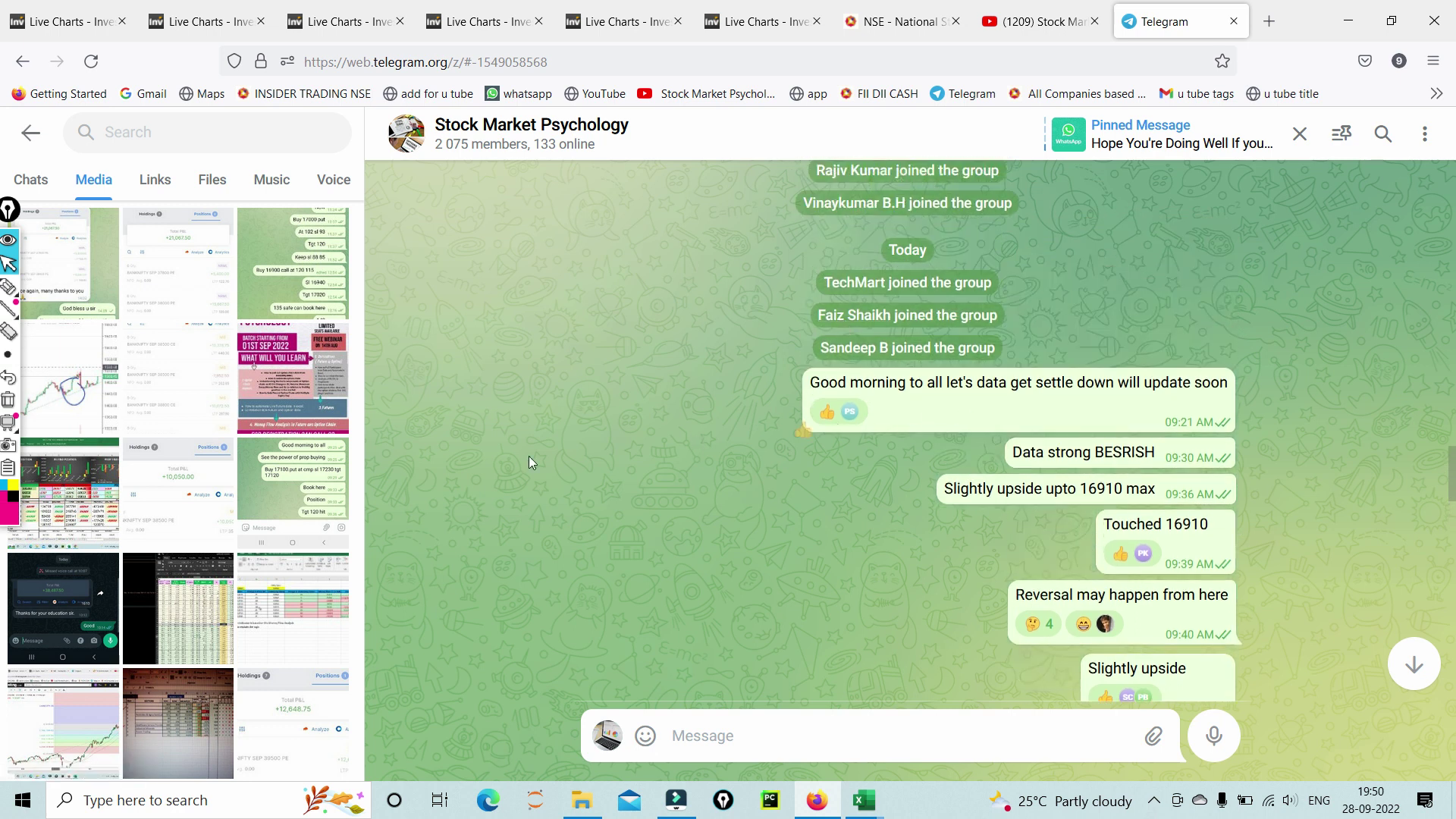
click(8, 286)
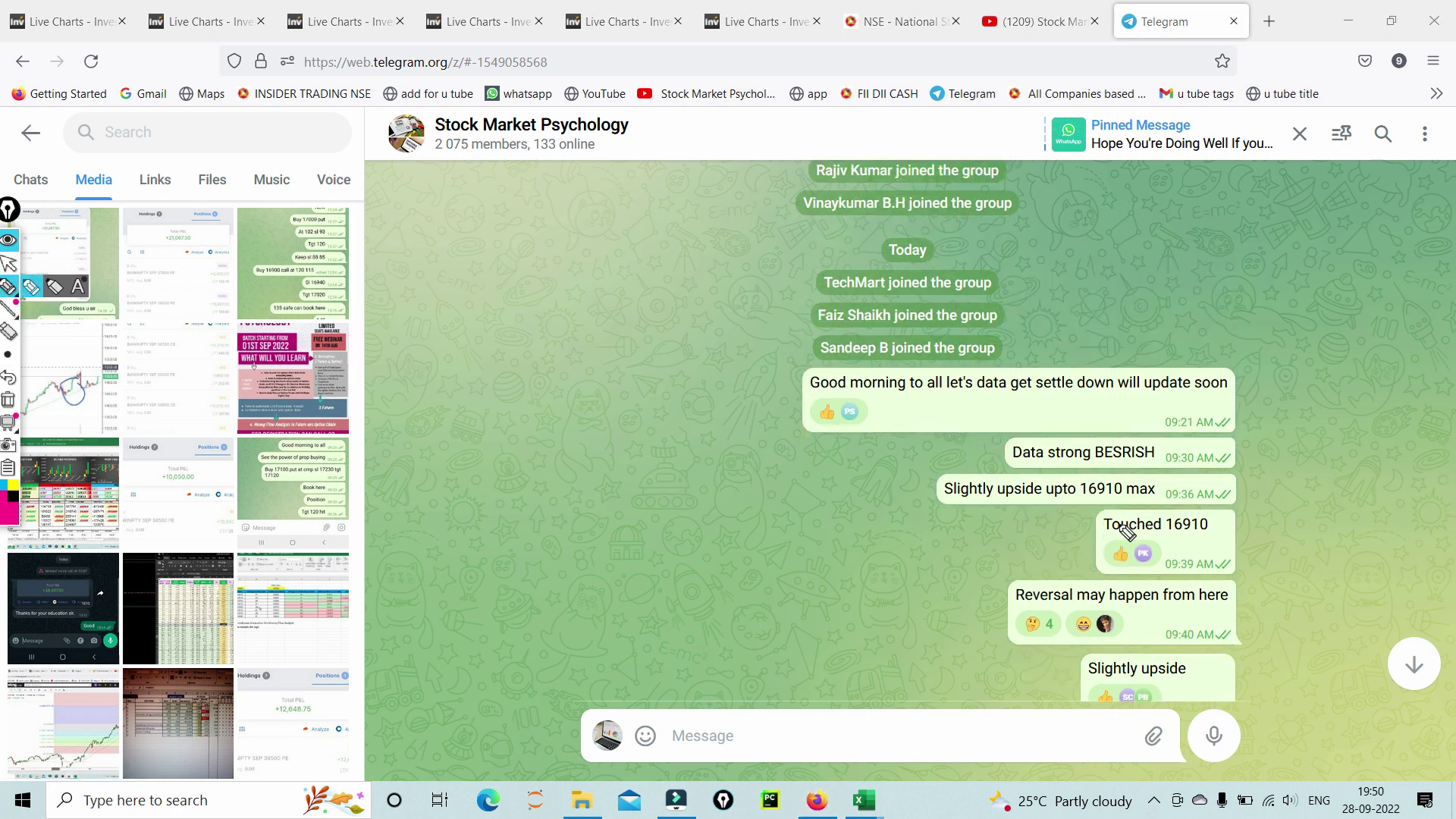
drag(986, 502, 1092, 457)
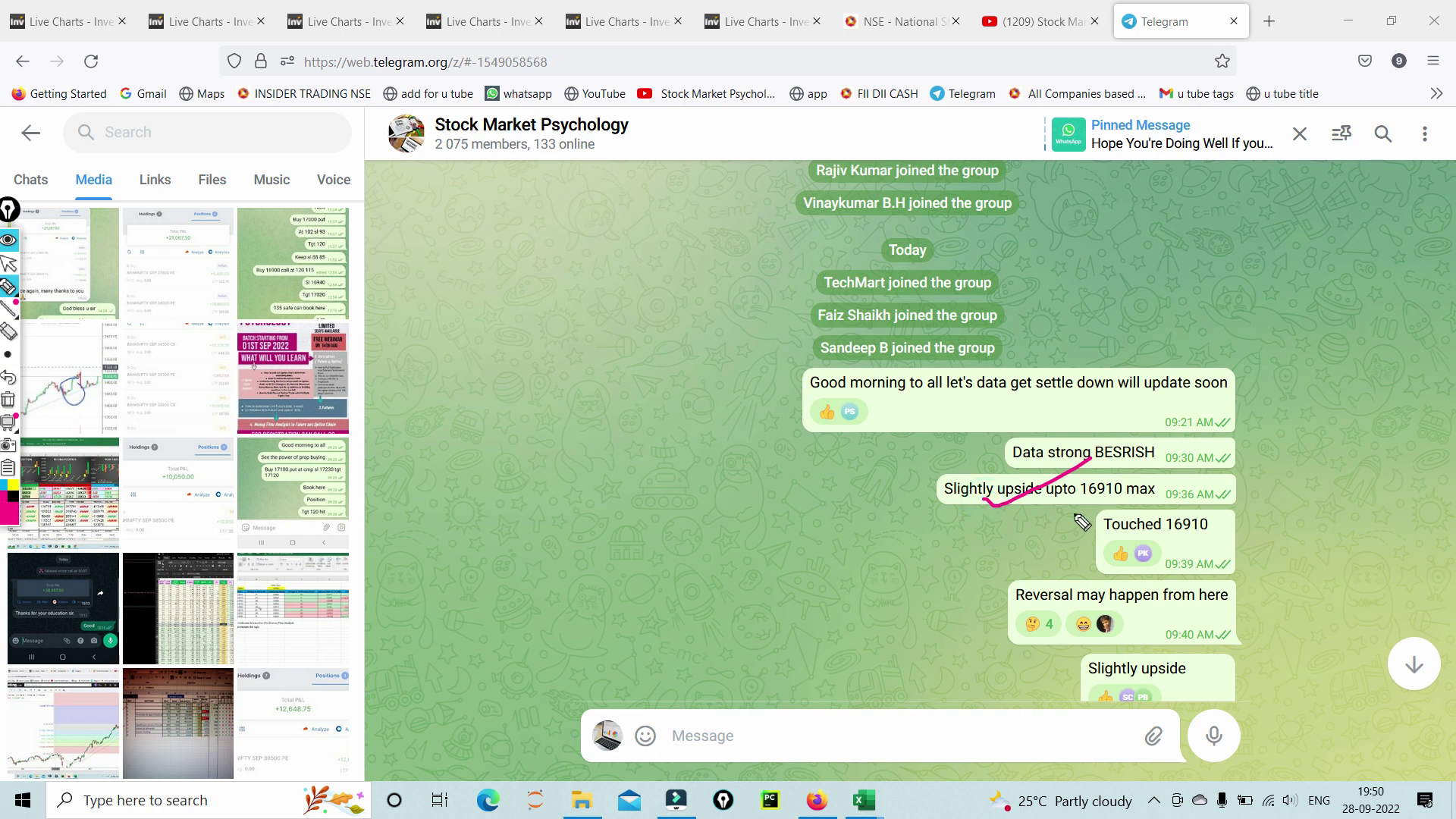
drag(1130, 535, 1248, 456)
drag(1058, 604, 1158, 555)
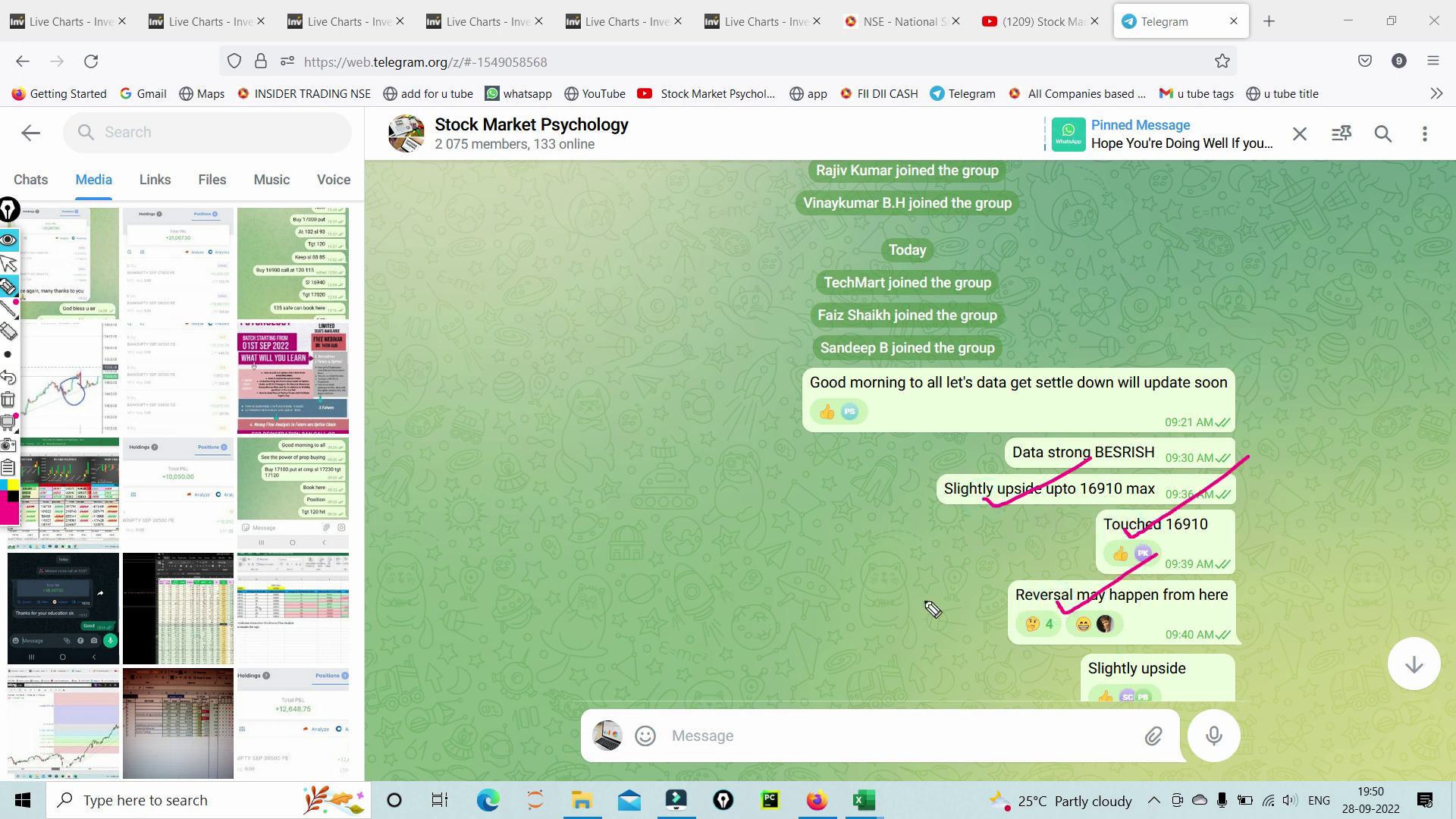
click(9, 263)
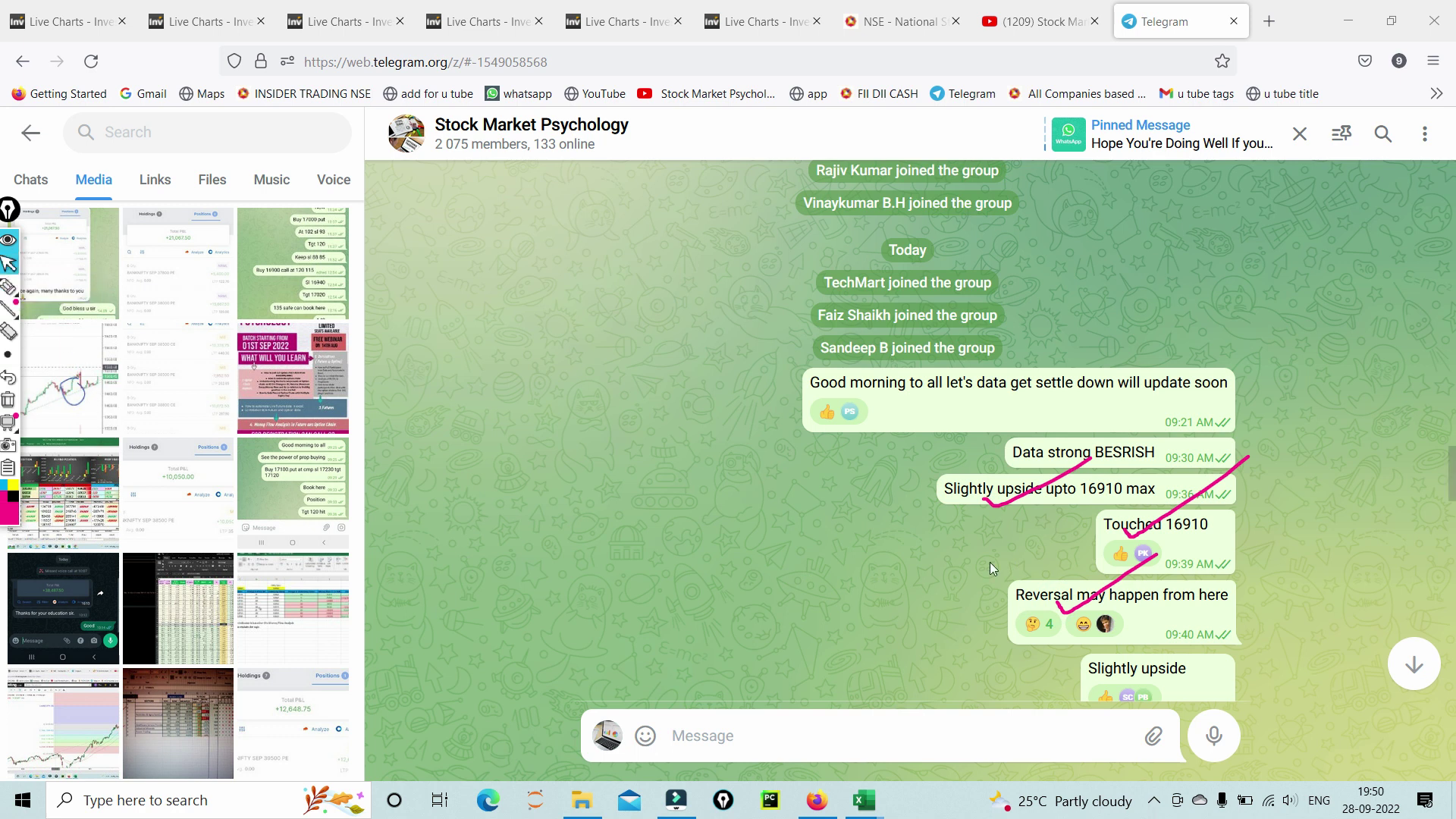
Step: Review the day's call and put messages, view the 01:23 PM screenshot of premium-group calls enlarged, and close it
scroll(1241, 543, down, 3)
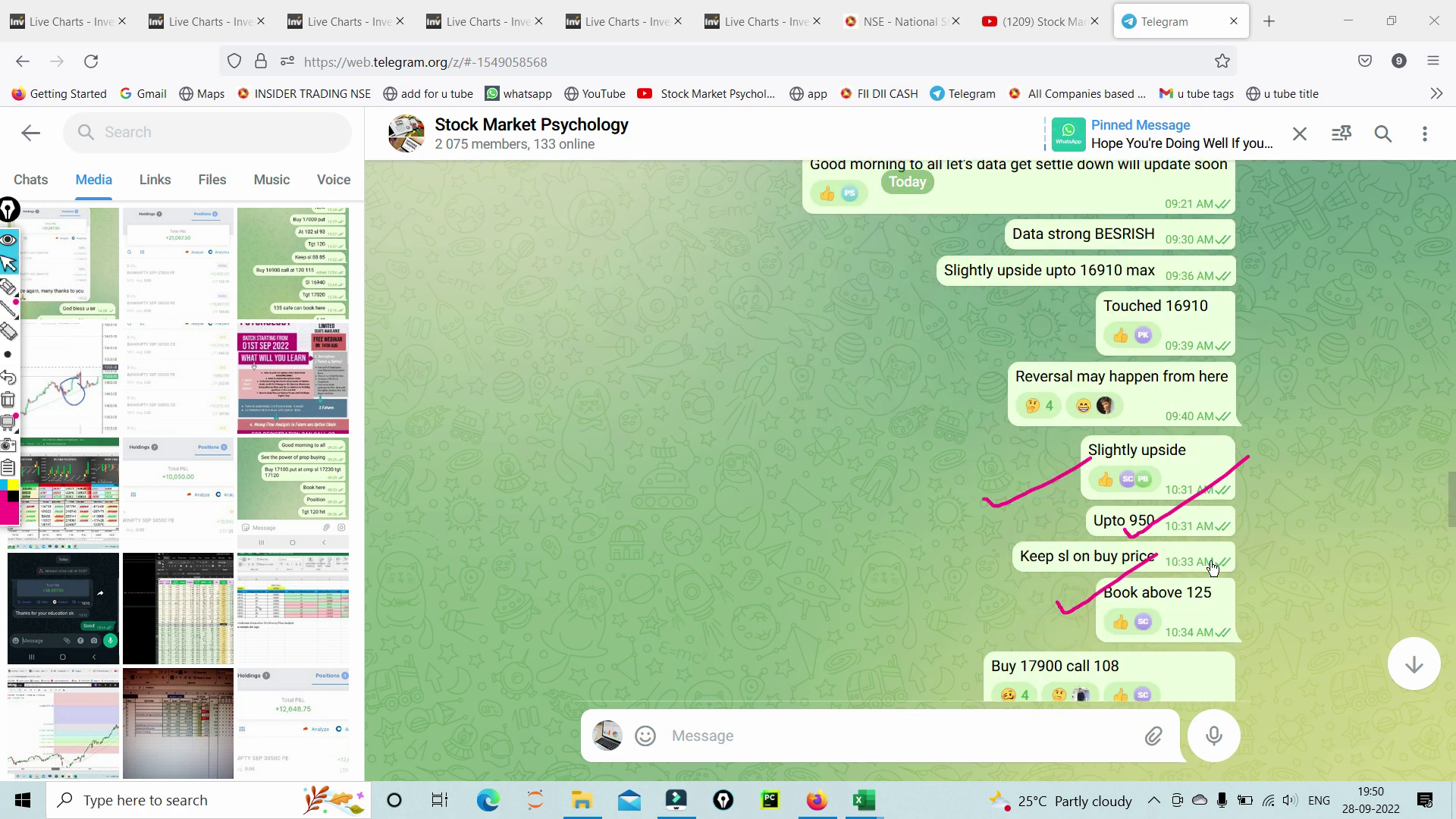
scroll(1092, 574, down, 1)
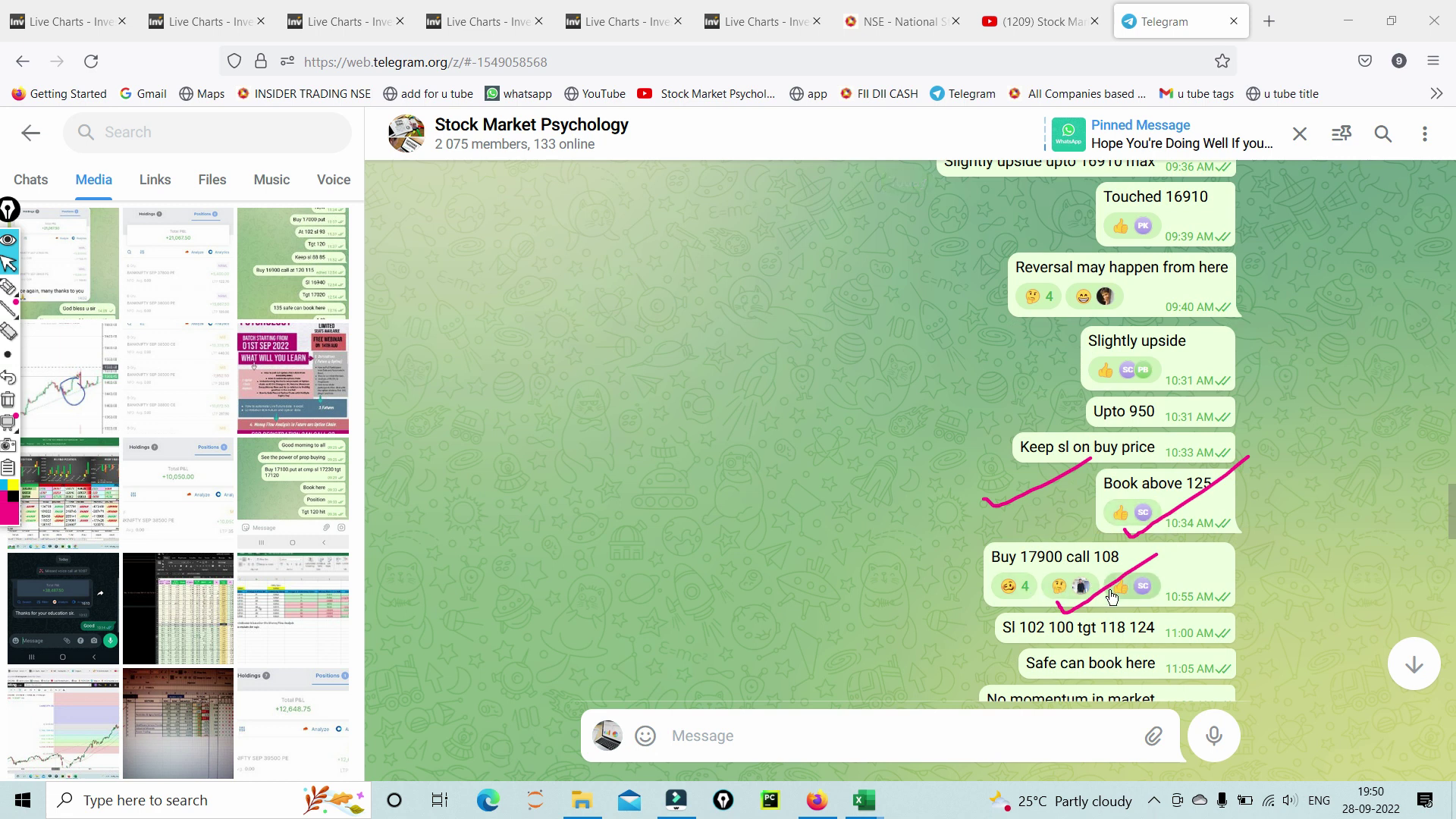
scroll(976, 584, down, 2)
scroll(985, 576, down, 2)
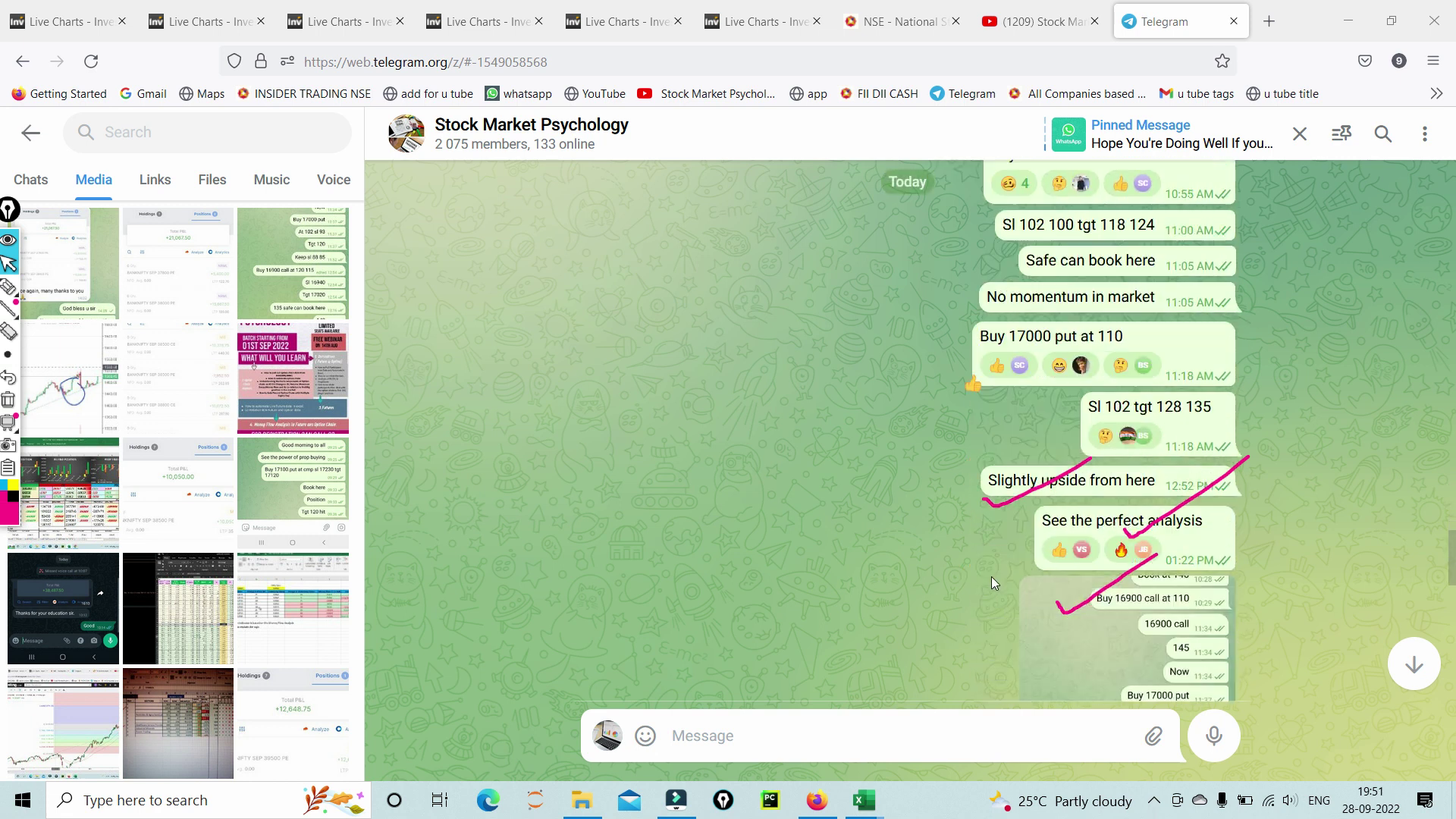
scroll(1064, 590, down, 1)
click(1026, 567)
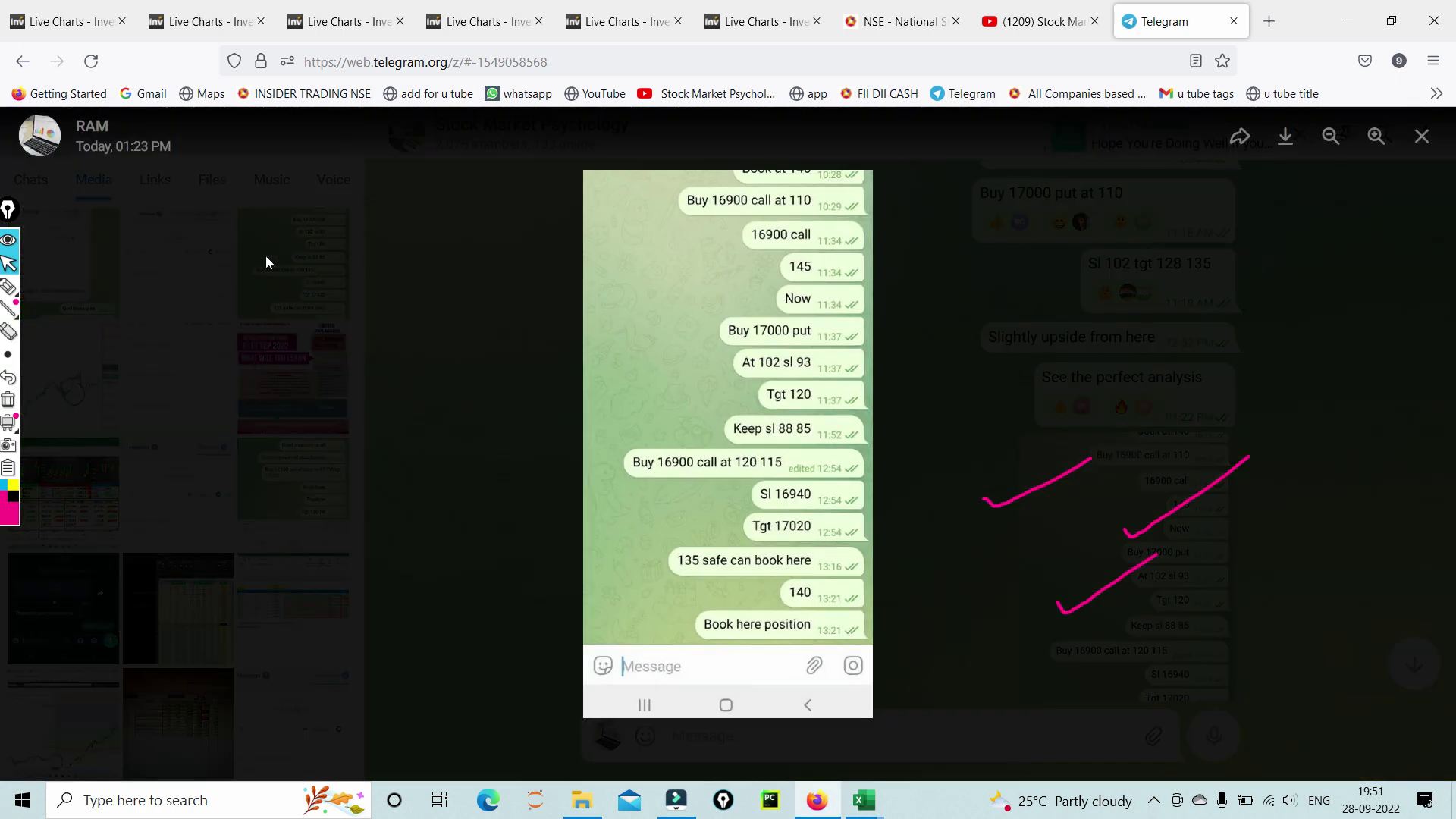
click(25, 60)
Step: Enlarge the 02:10 PM screenshot, tick the thank-you message and "God bless u sir" reply, circle the Total P&L, and close it
scroll(917, 538, down, 5)
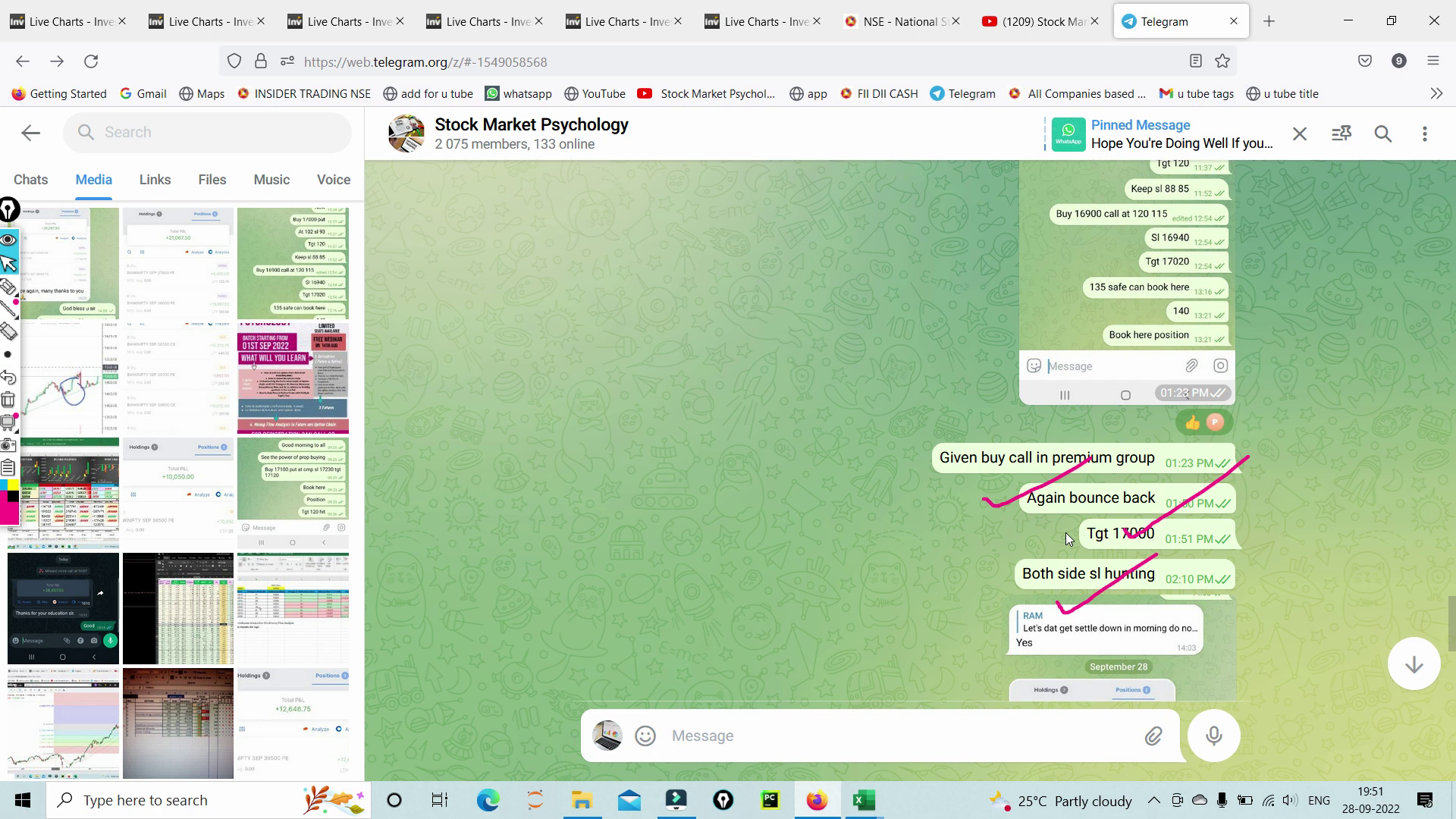
scroll(1062, 609, down, 3)
scroll(1062, 609, down, 2)
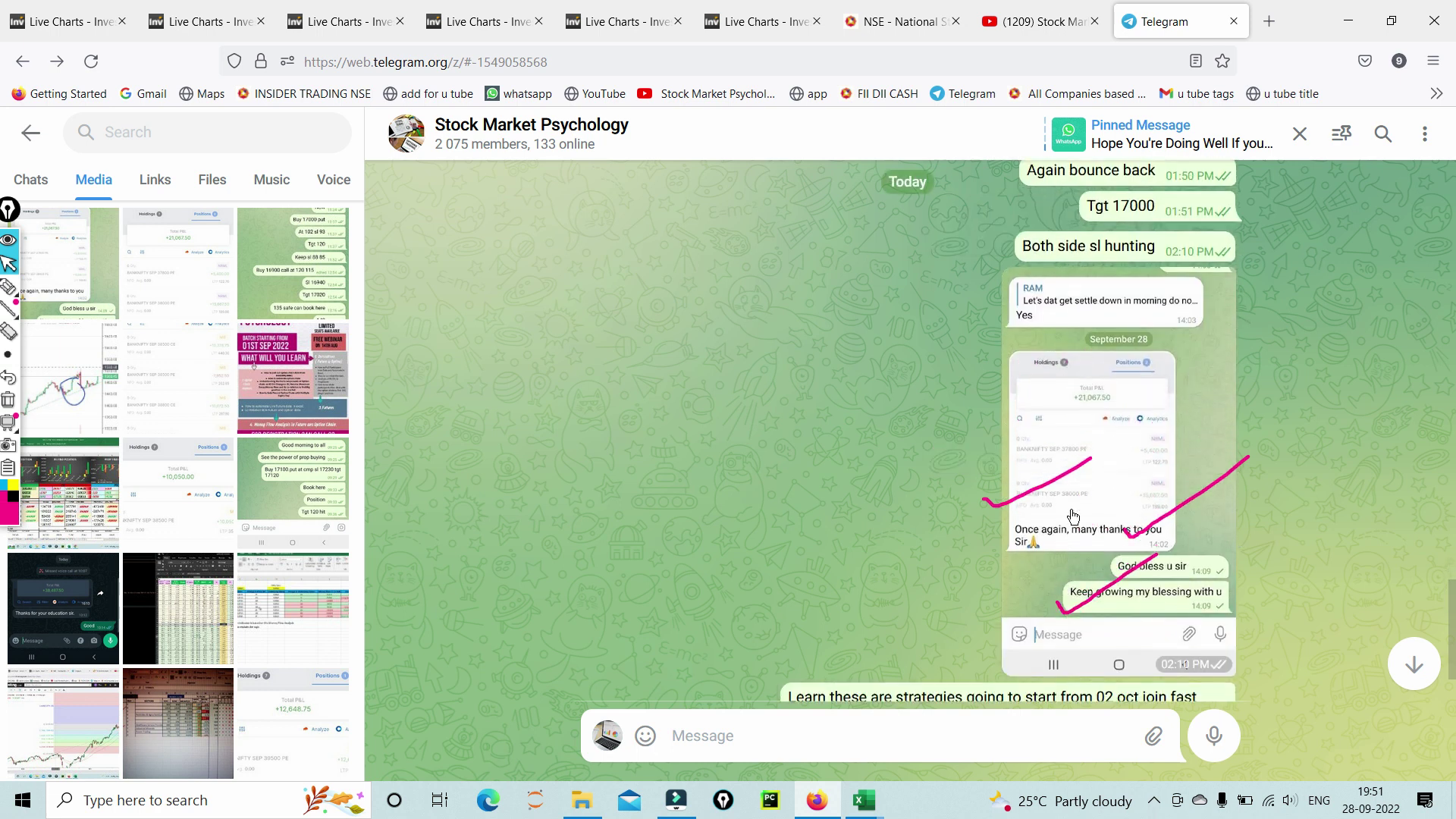
click(1070, 507)
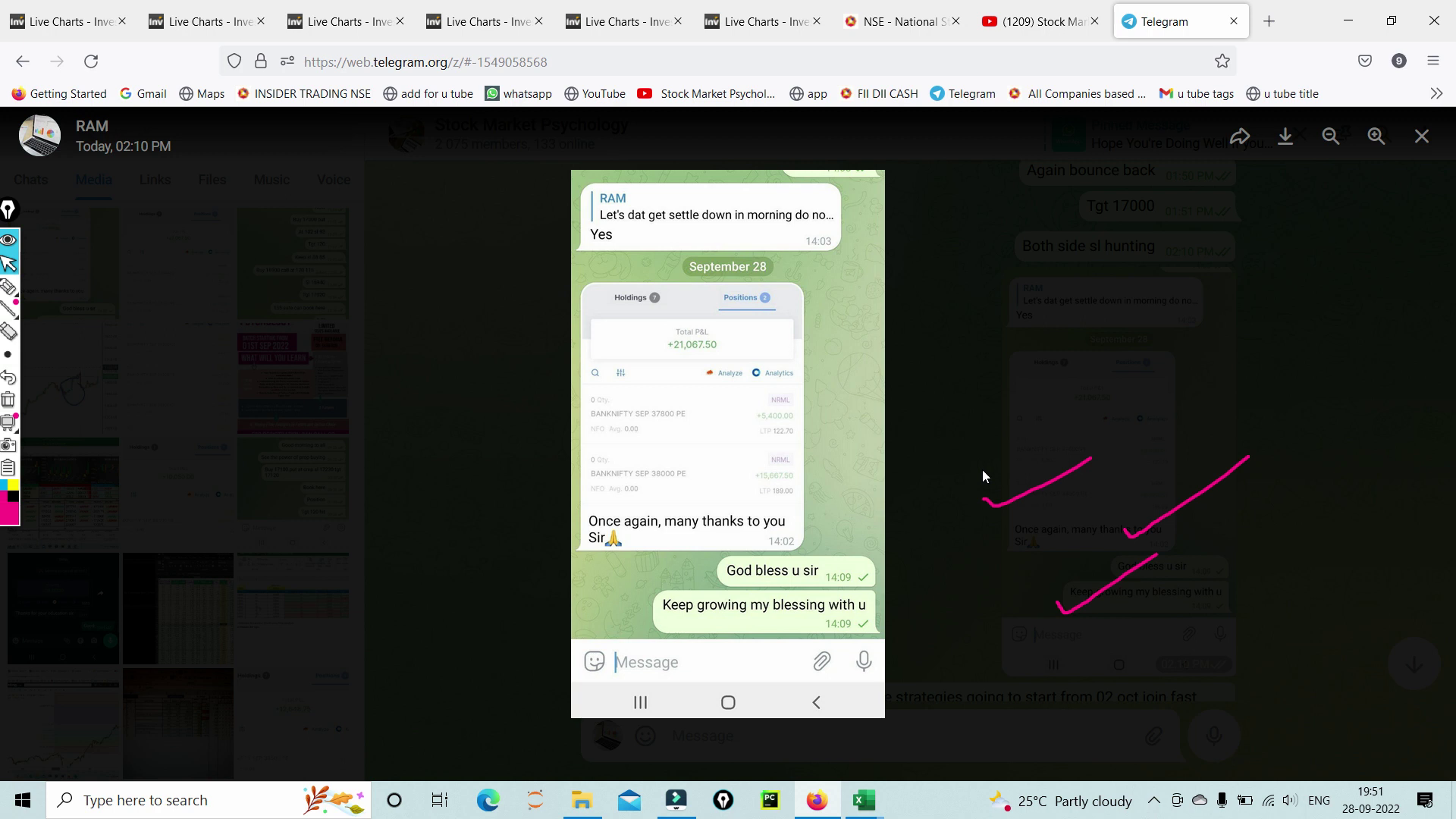
click(8, 286)
drag(645, 516, 713, 459)
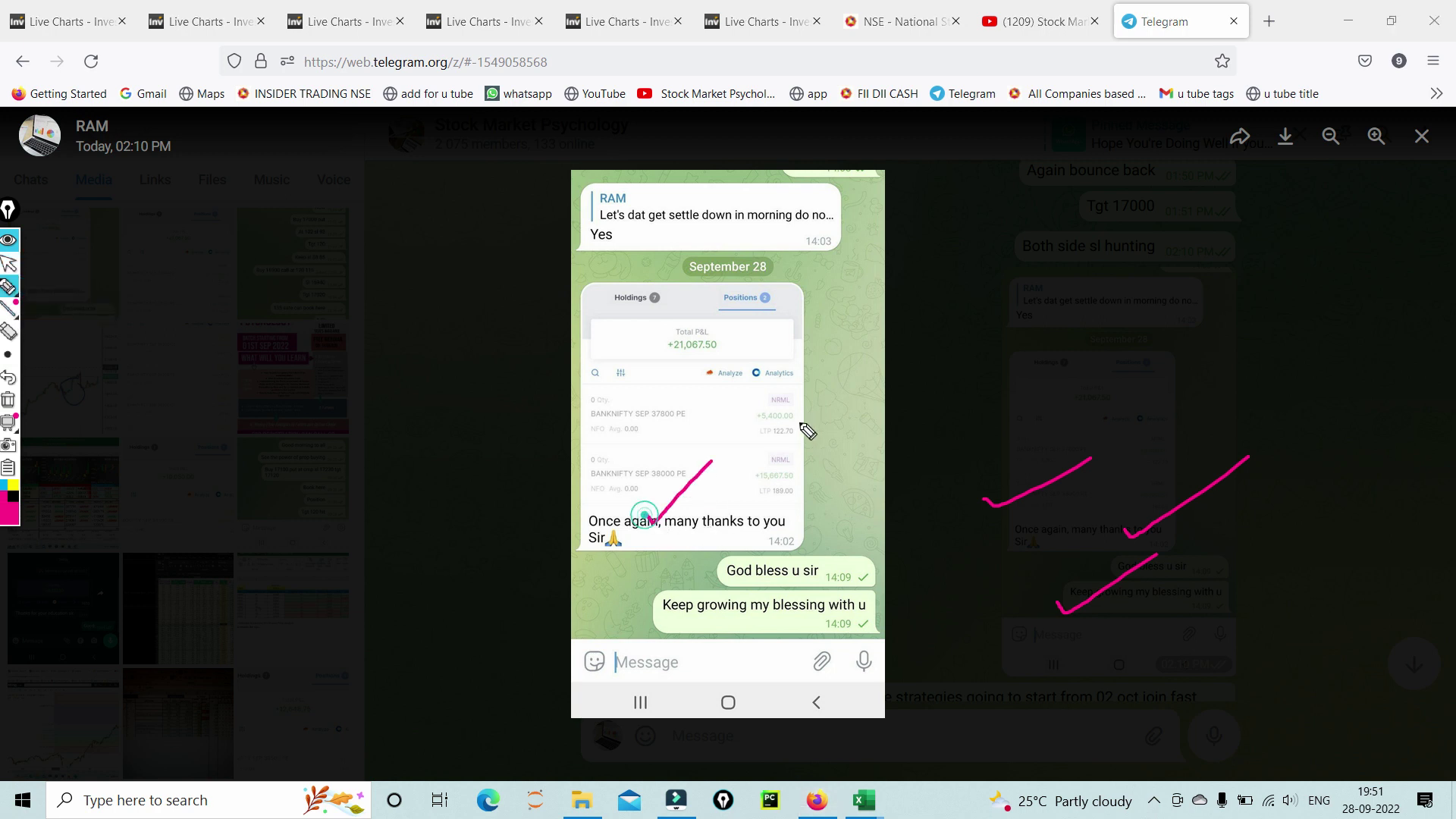
drag(751, 580, 806, 555)
mouse_move(629, 362)
mouse_down()
mouse_move(758, 319)
mouse_move(520, 345)
mouse_up()
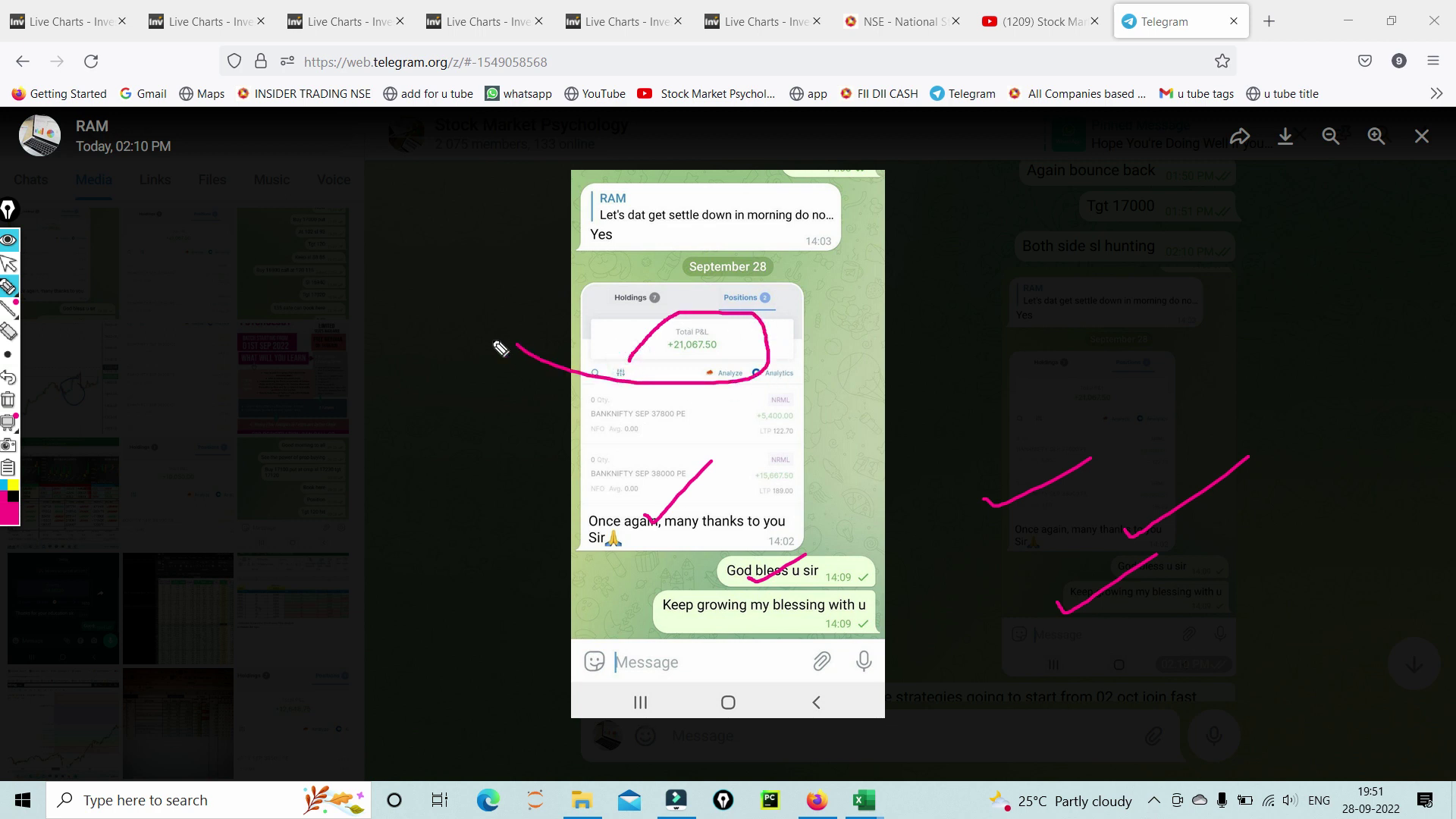
click(9, 263)
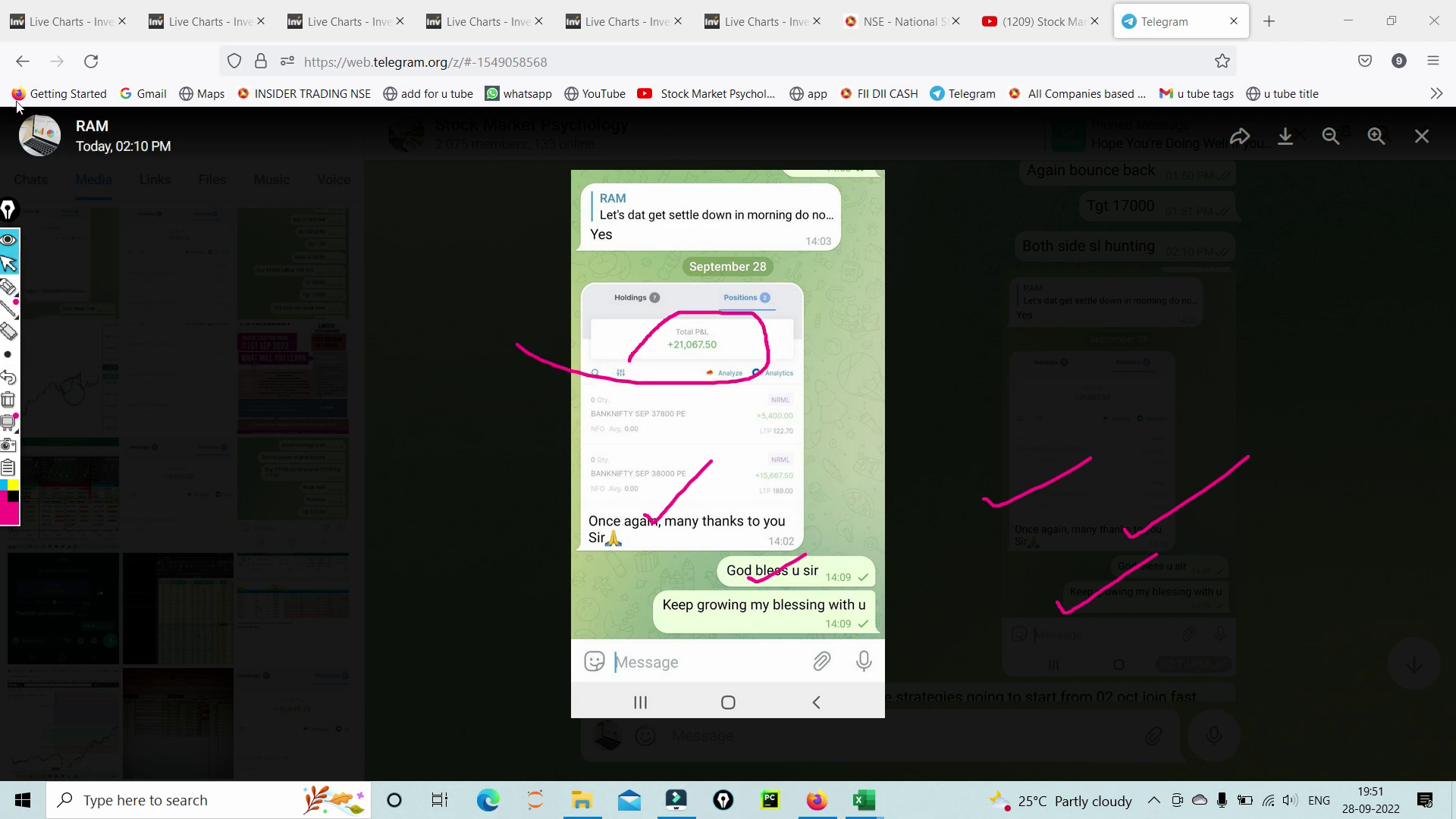
click(22, 63)
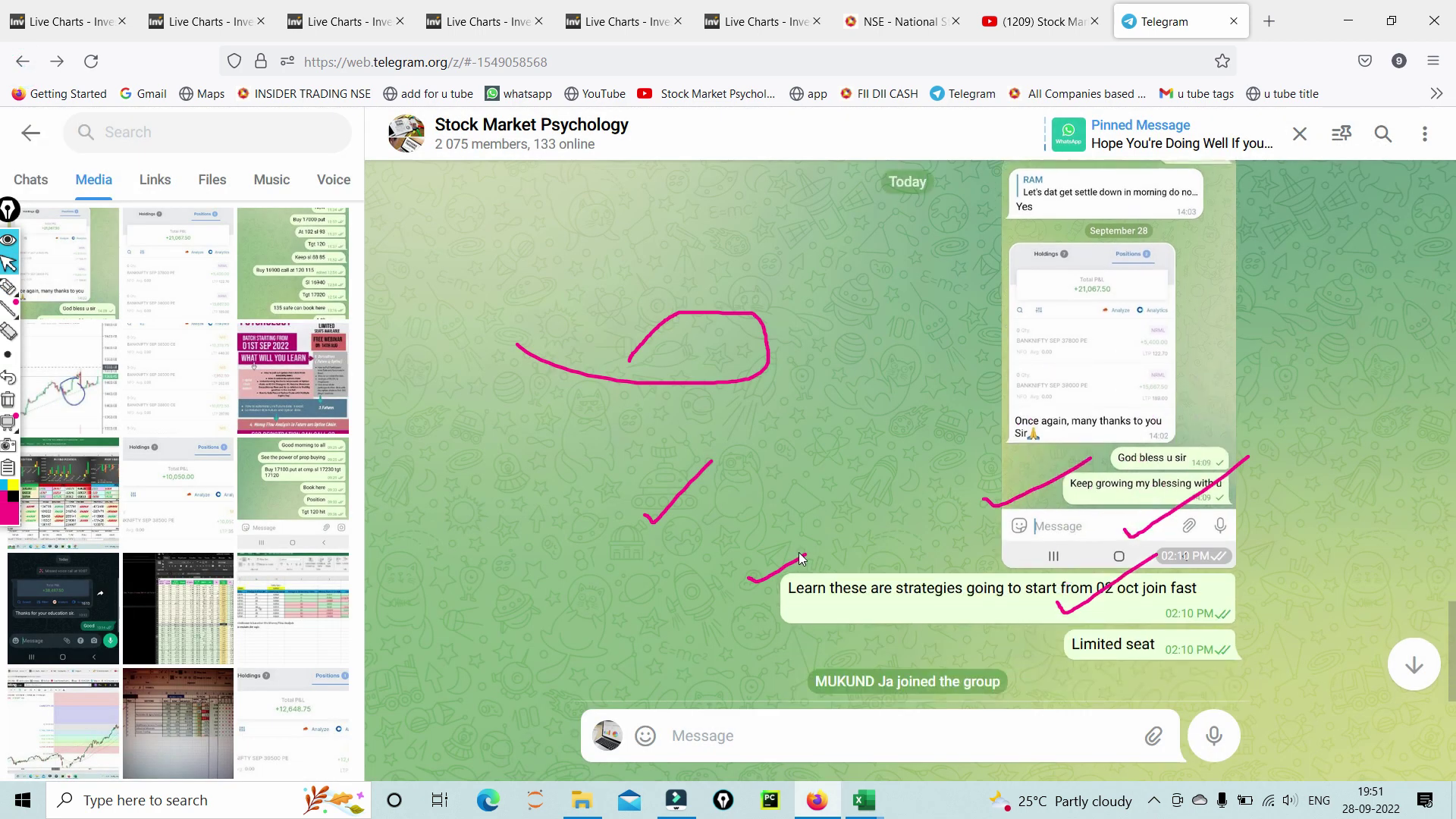
Step: Enlarge the training course flyer from the shared media, clear the ink, tick its Option Chain Analysis section, and clear the tick
scroll(798, 553, down, 2)
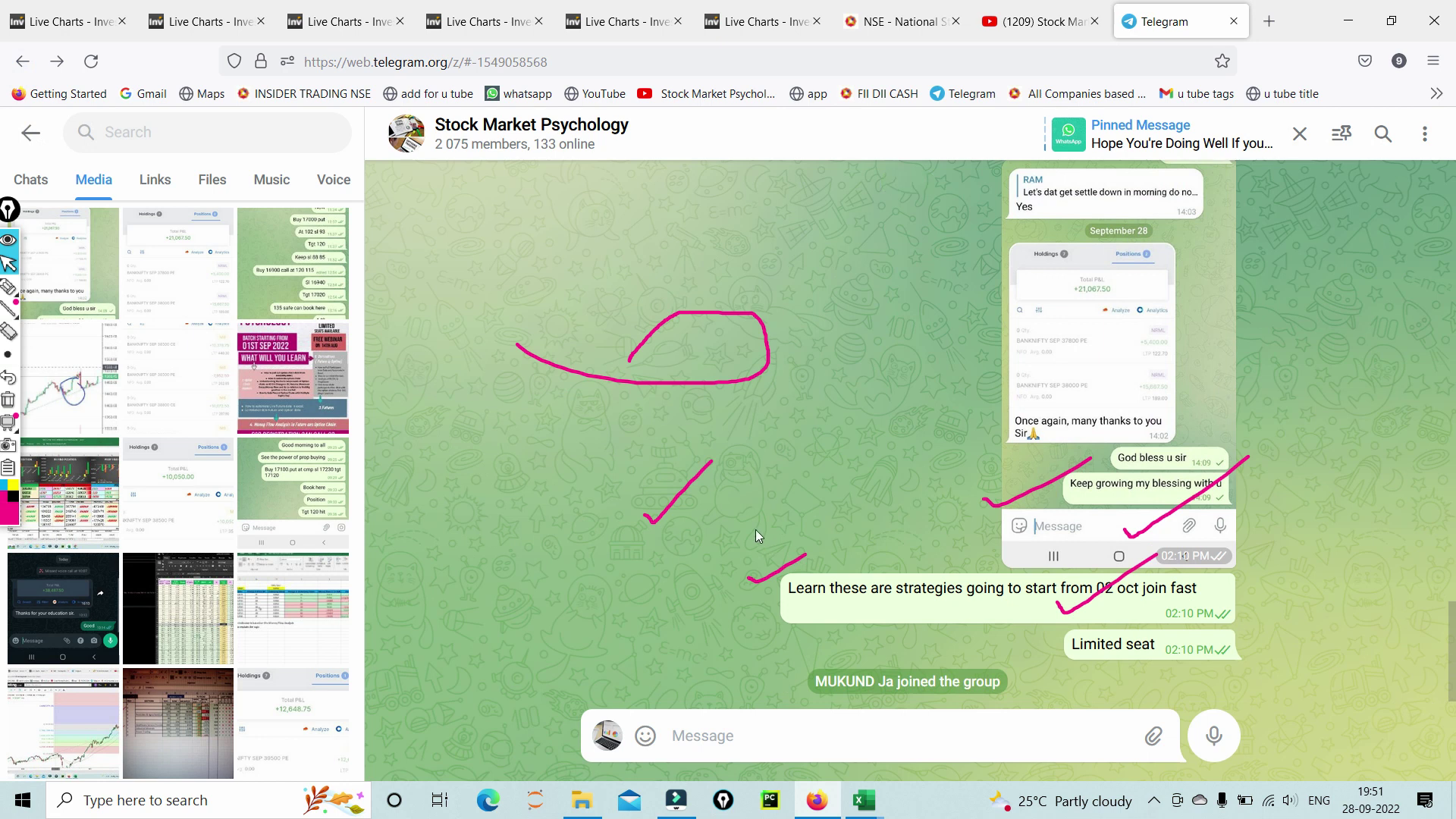
click(303, 383)
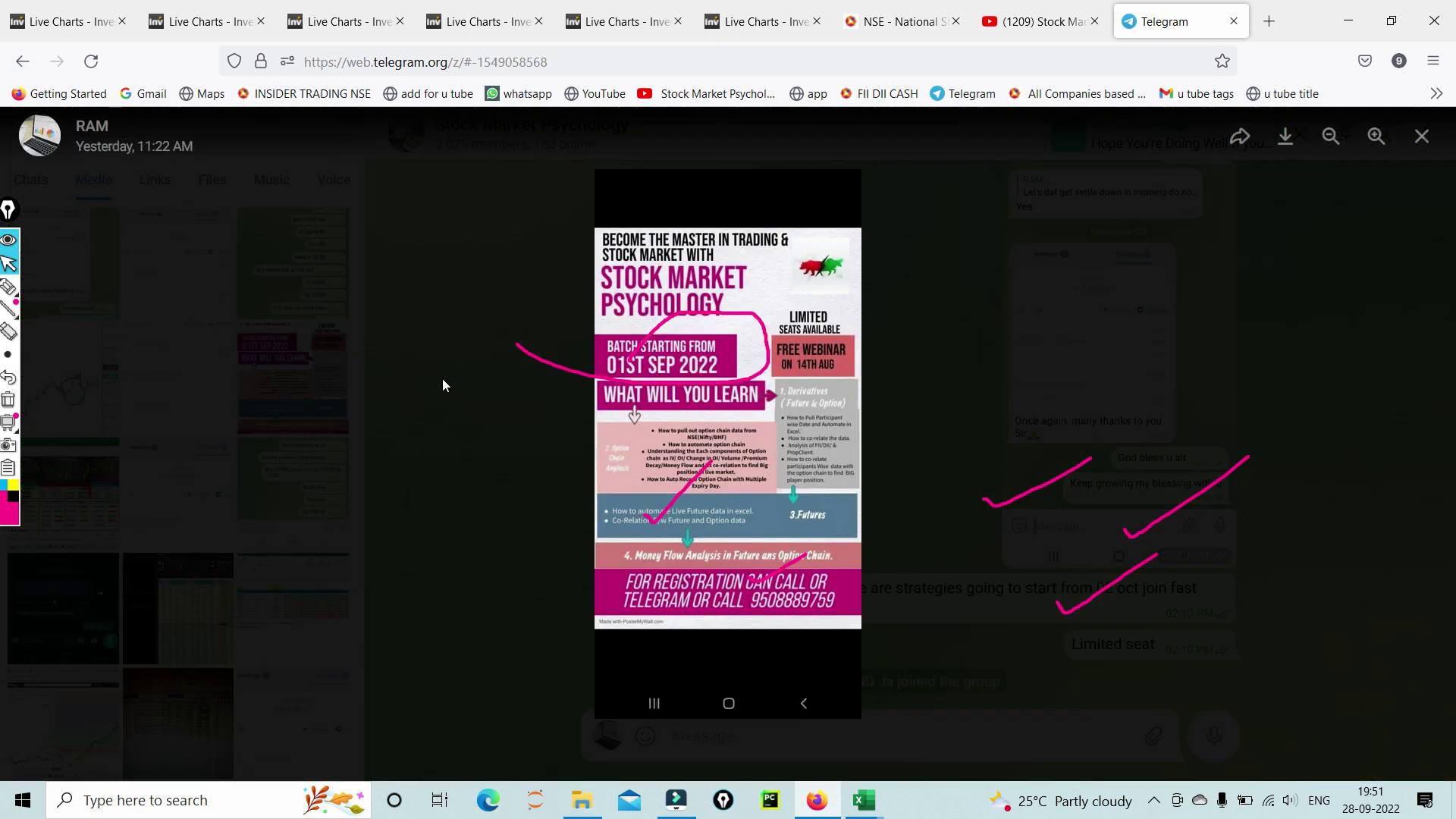
click(9, 400)
click(8, 287)
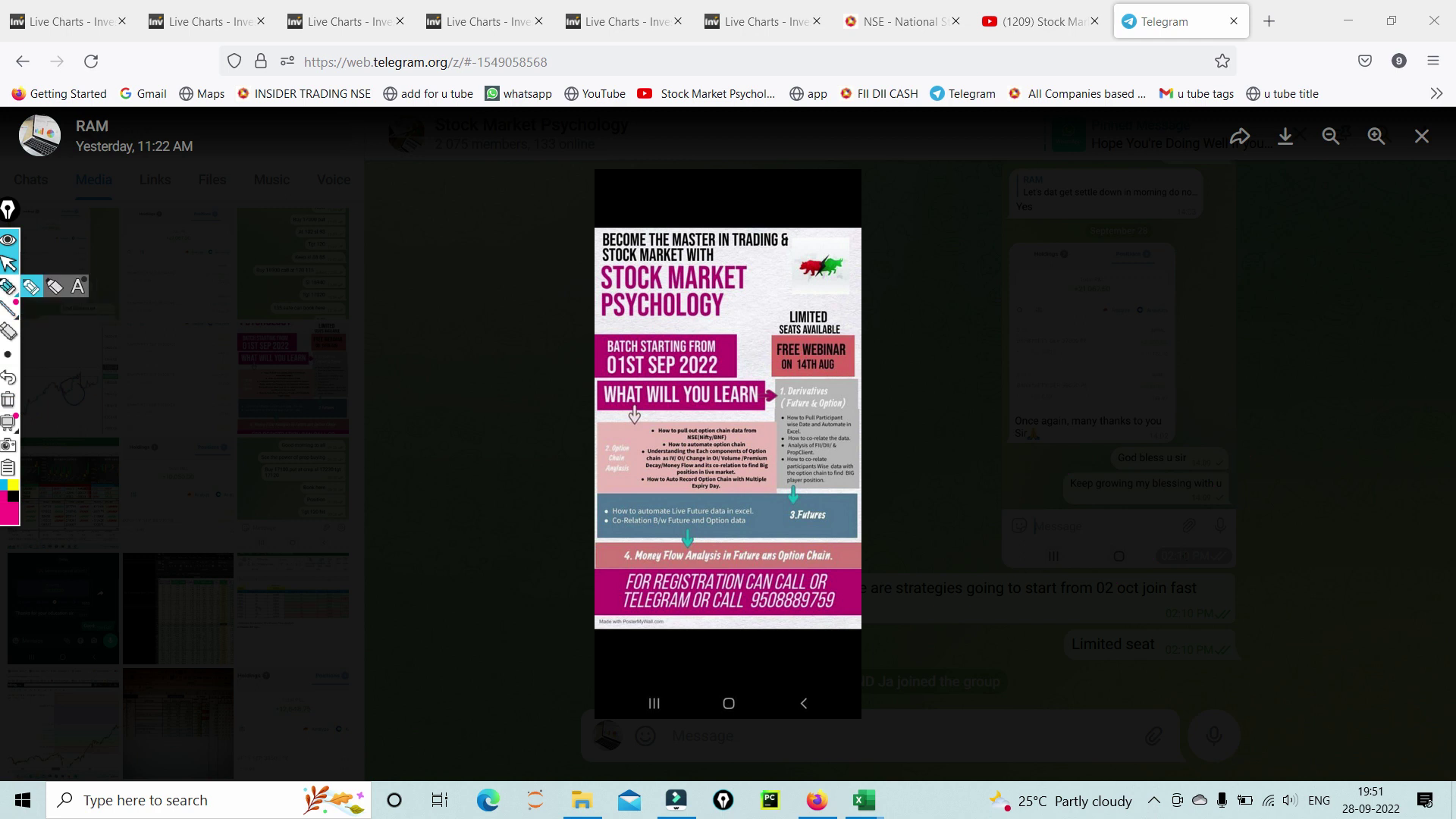
drag(635, 440, 785, 388)
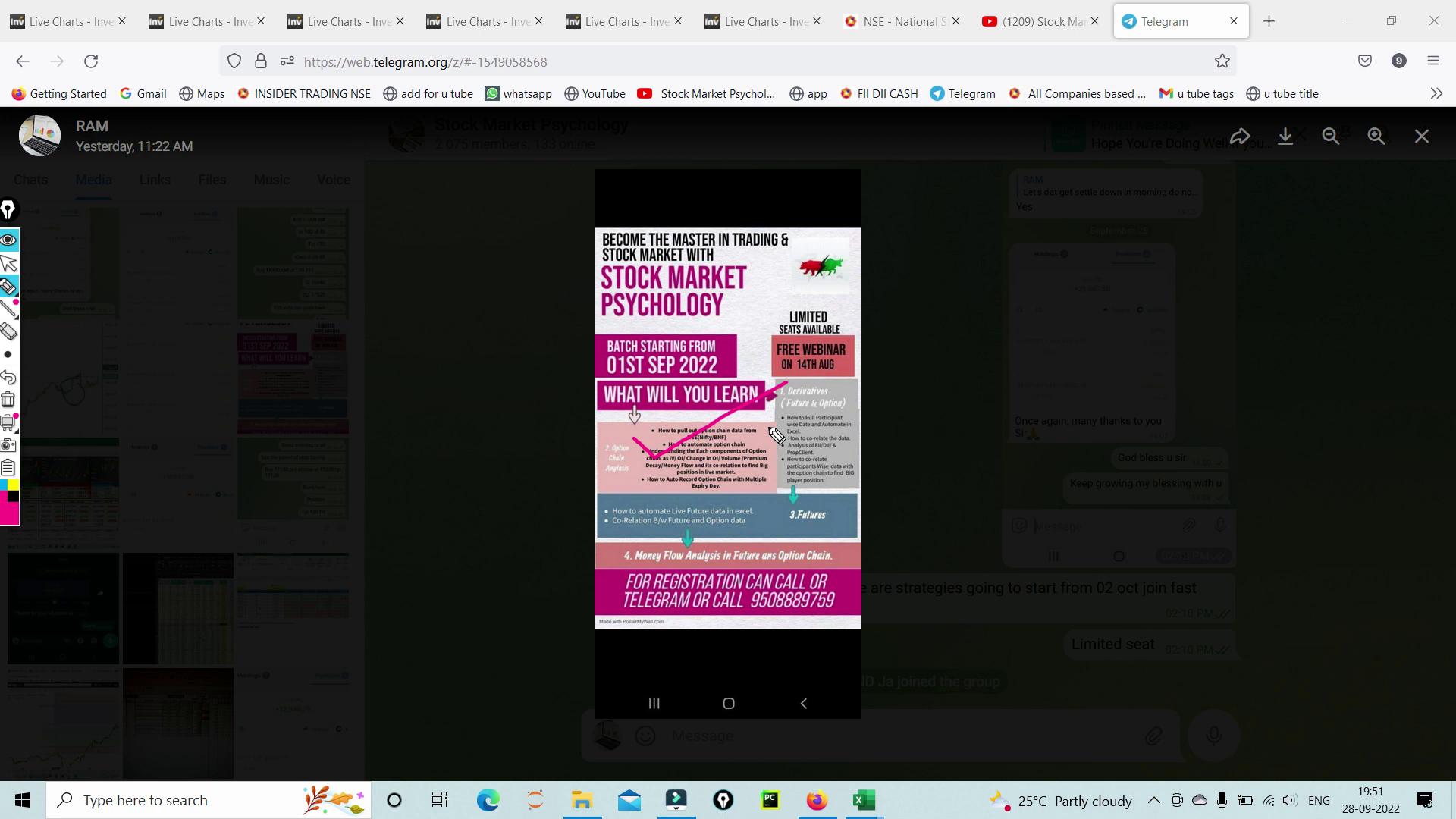
click(7, 399)
mouse_move(8, 286)
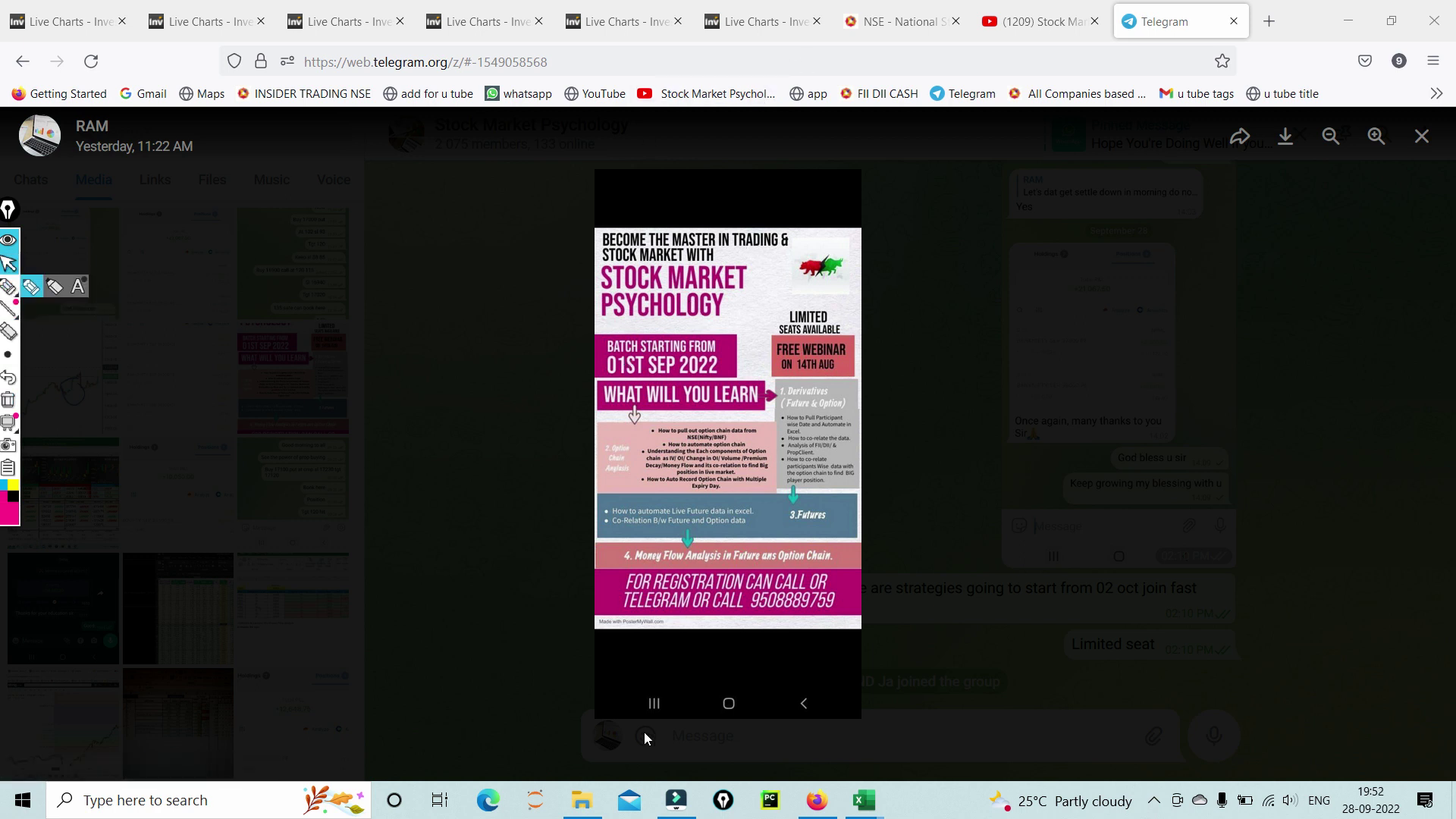
Step: Switch to the STOCK SELECTION AND ANALYSIS workbook in Excel
mouse_move(868, 798)
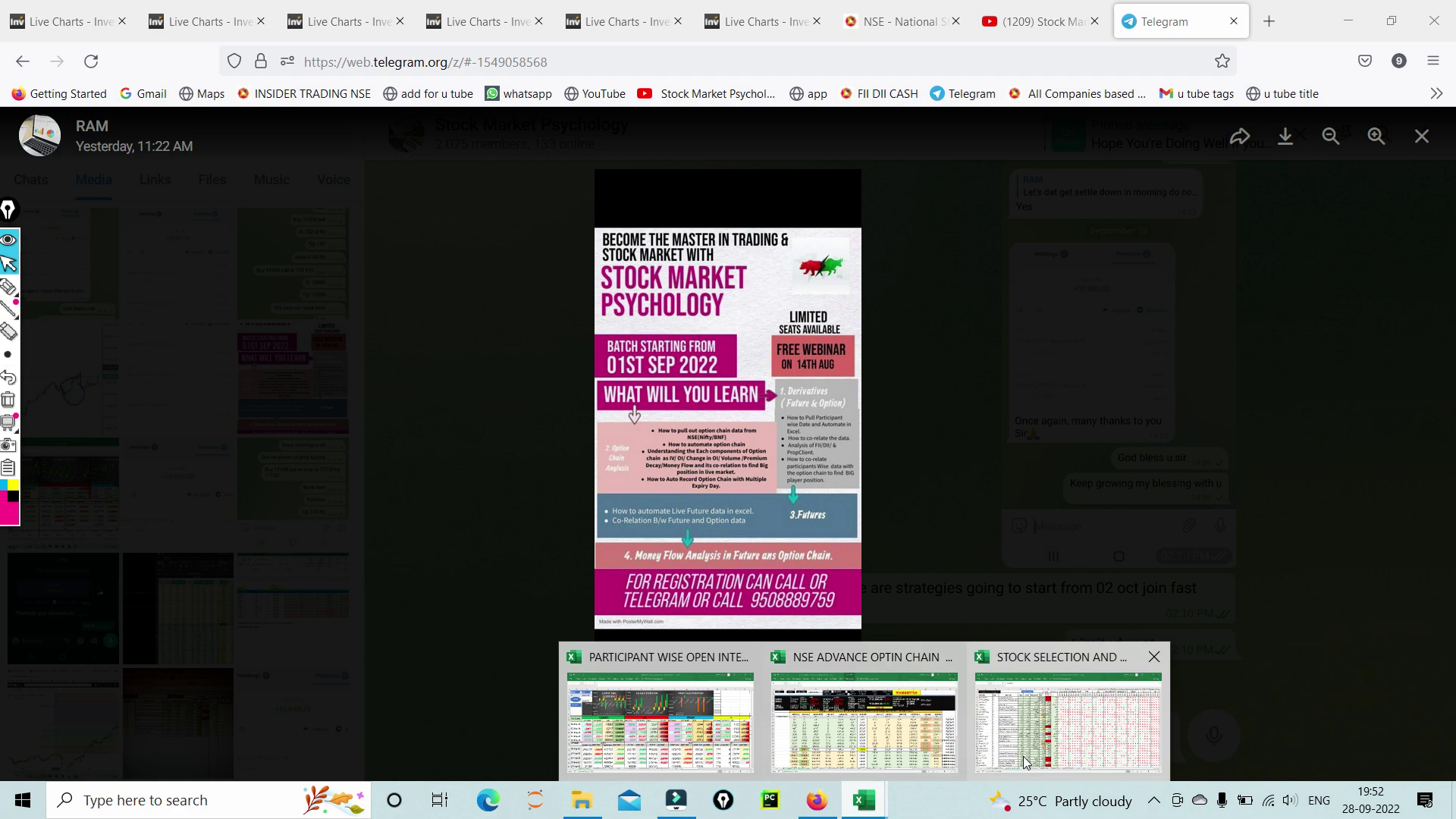
click(1072, 716)
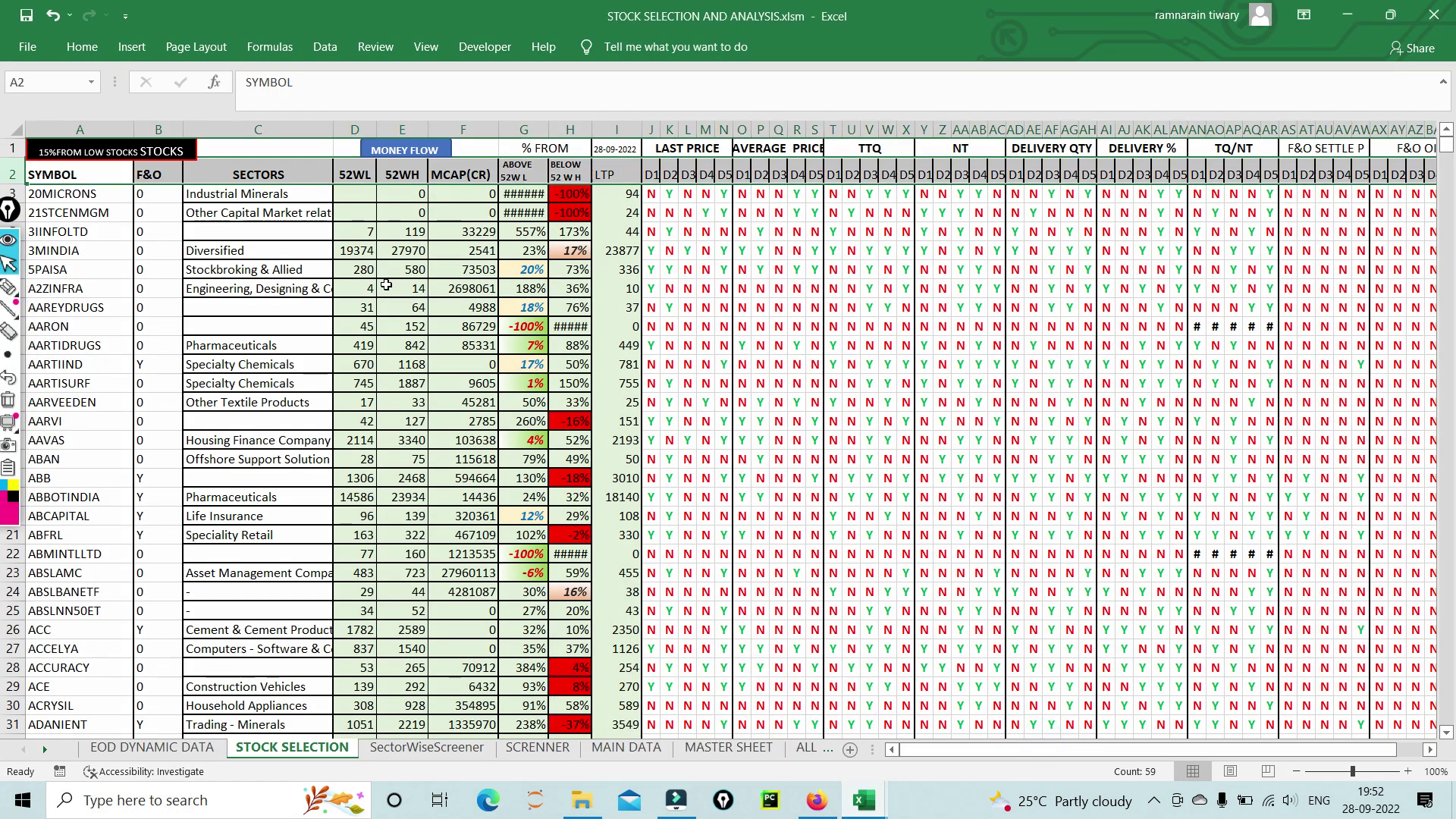
Step: Look over the stock list and its date cell, and filter the list with the MONEY FLOW macro
scroll(144, 491, down, 19)
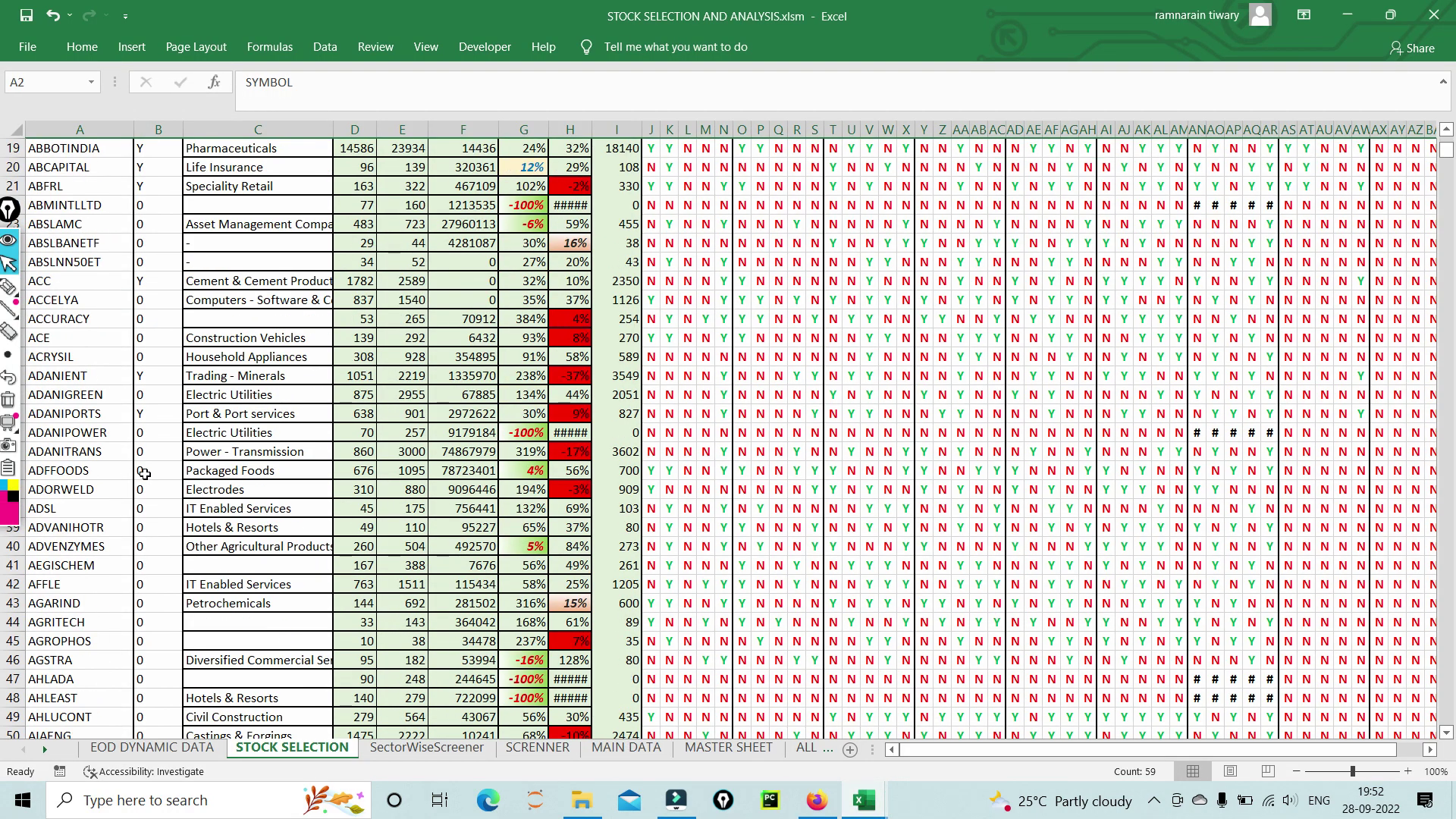
scroll(144, 492, up, 20)
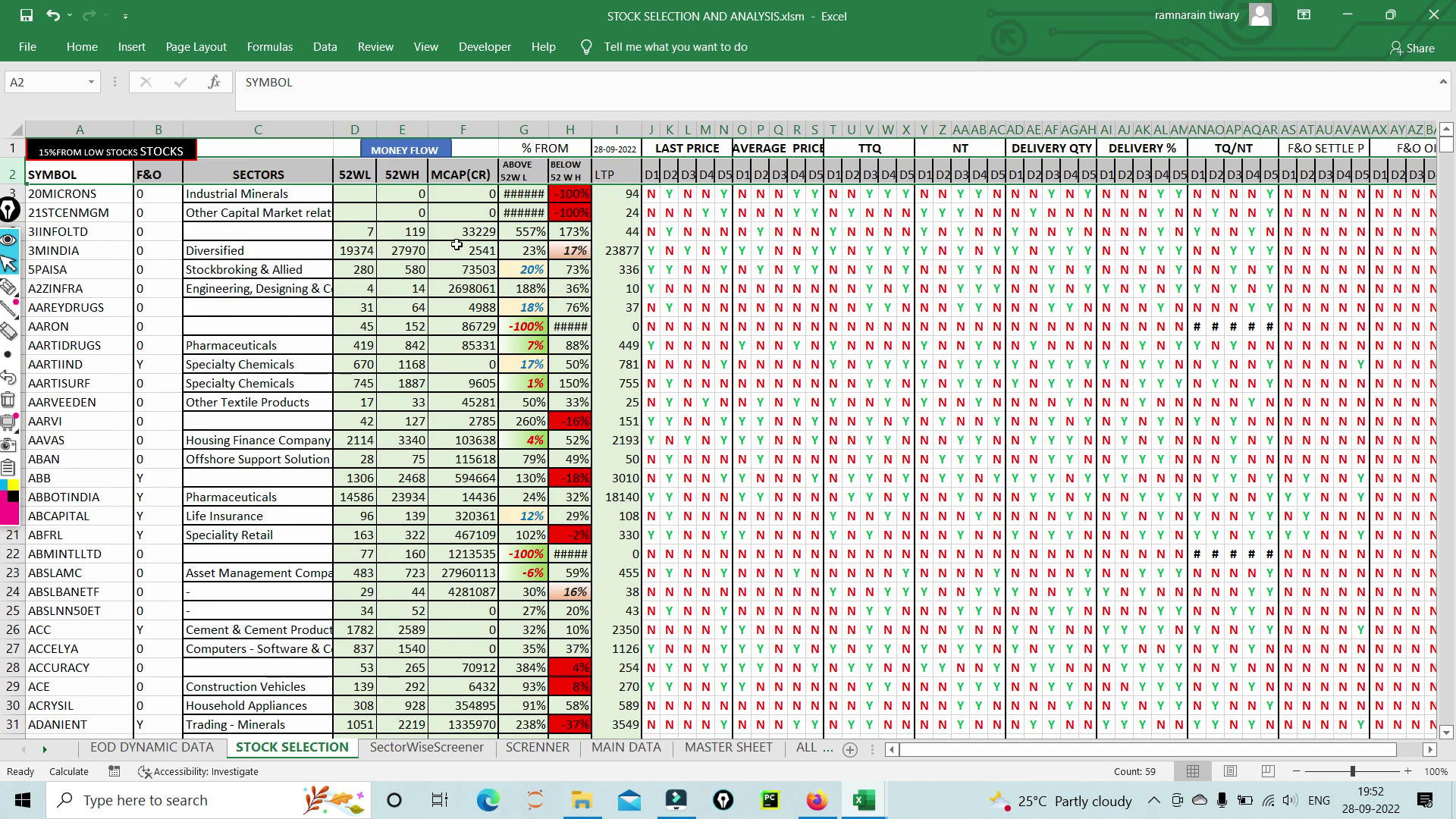
click(615, 149)
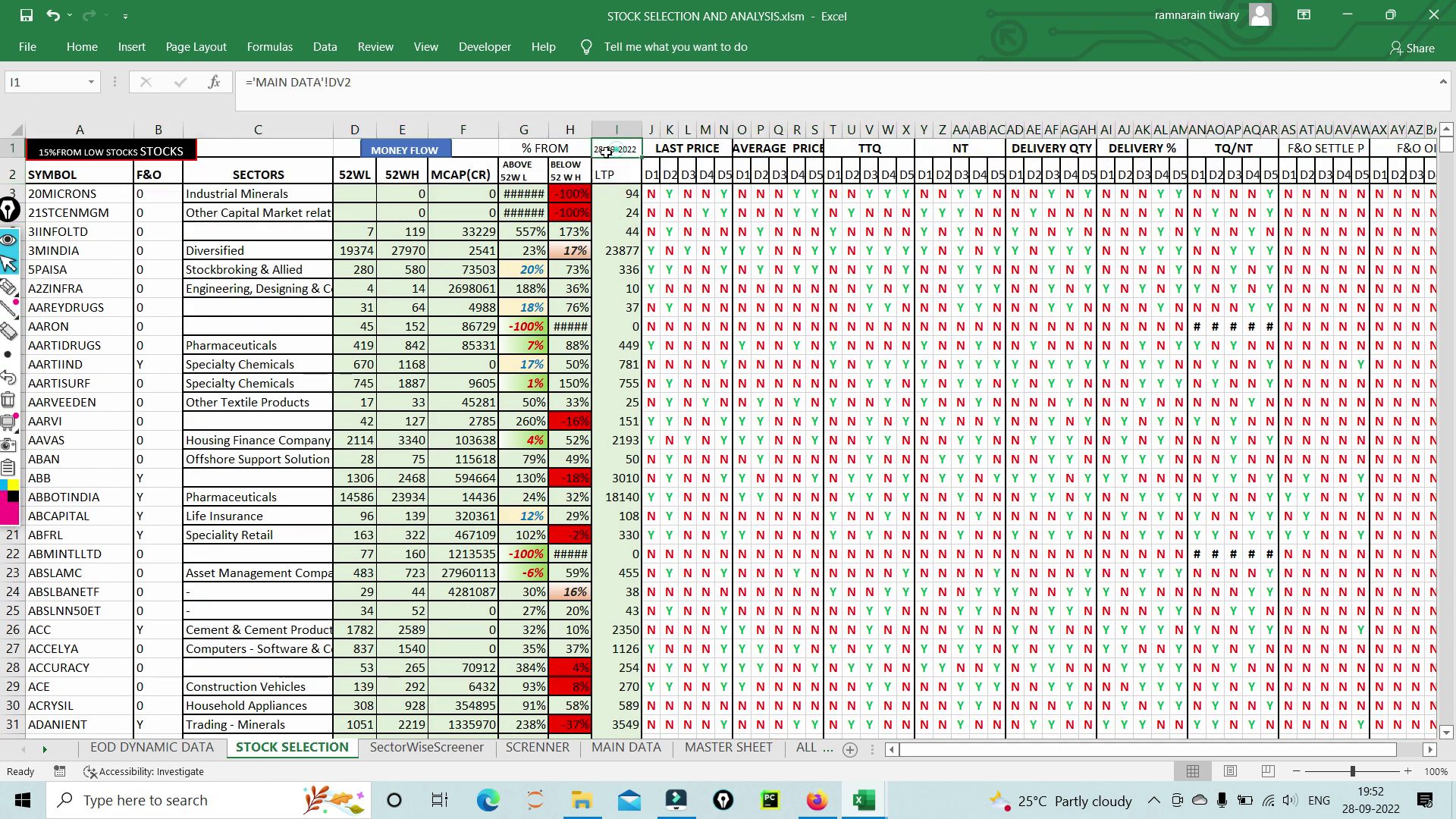
click(401, 152)
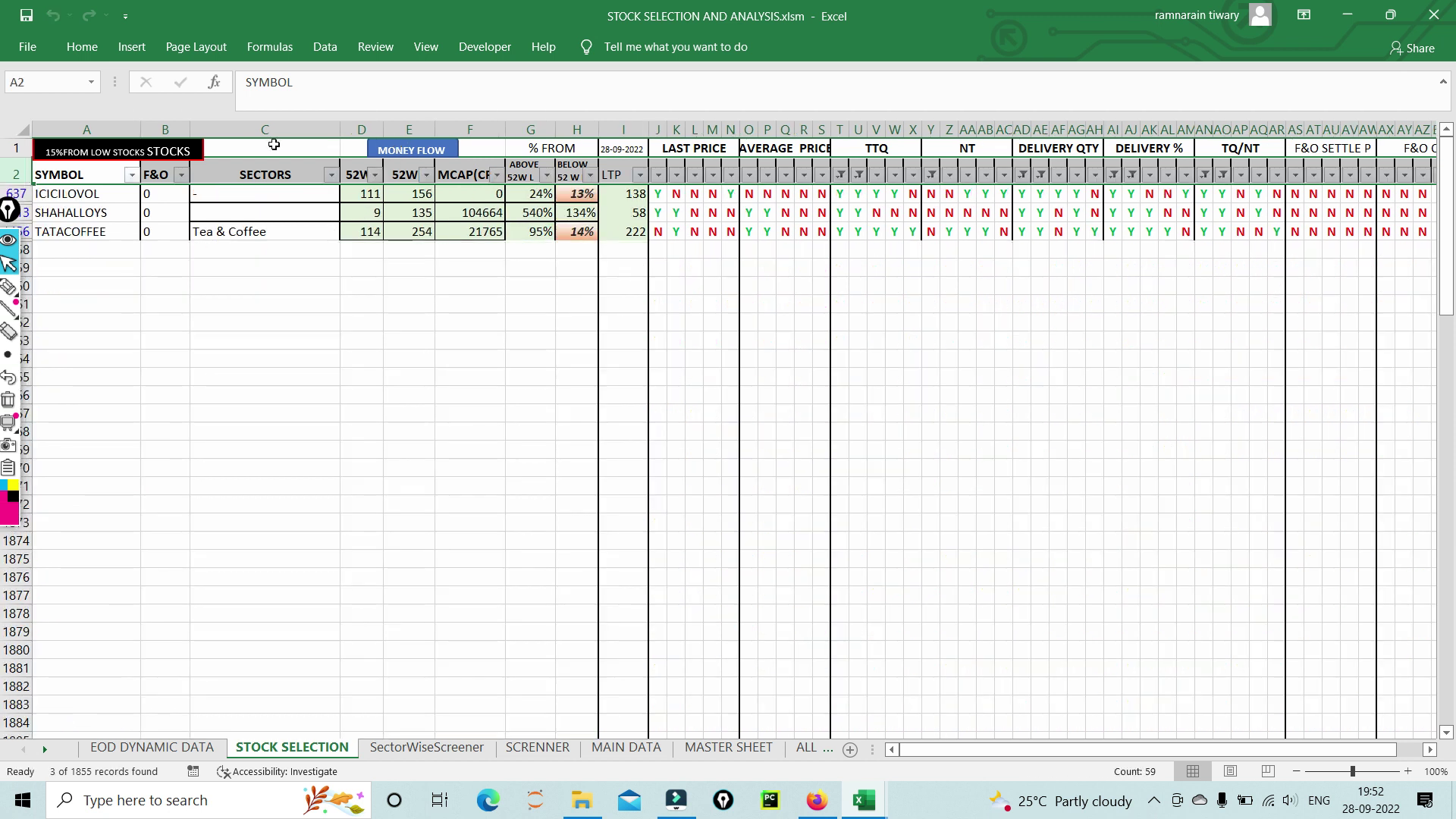
Step: Tick the SHAHALLOYS and TATACOFFEE symbols with the pink pen, and return to the normal pointer
click(7, 286)
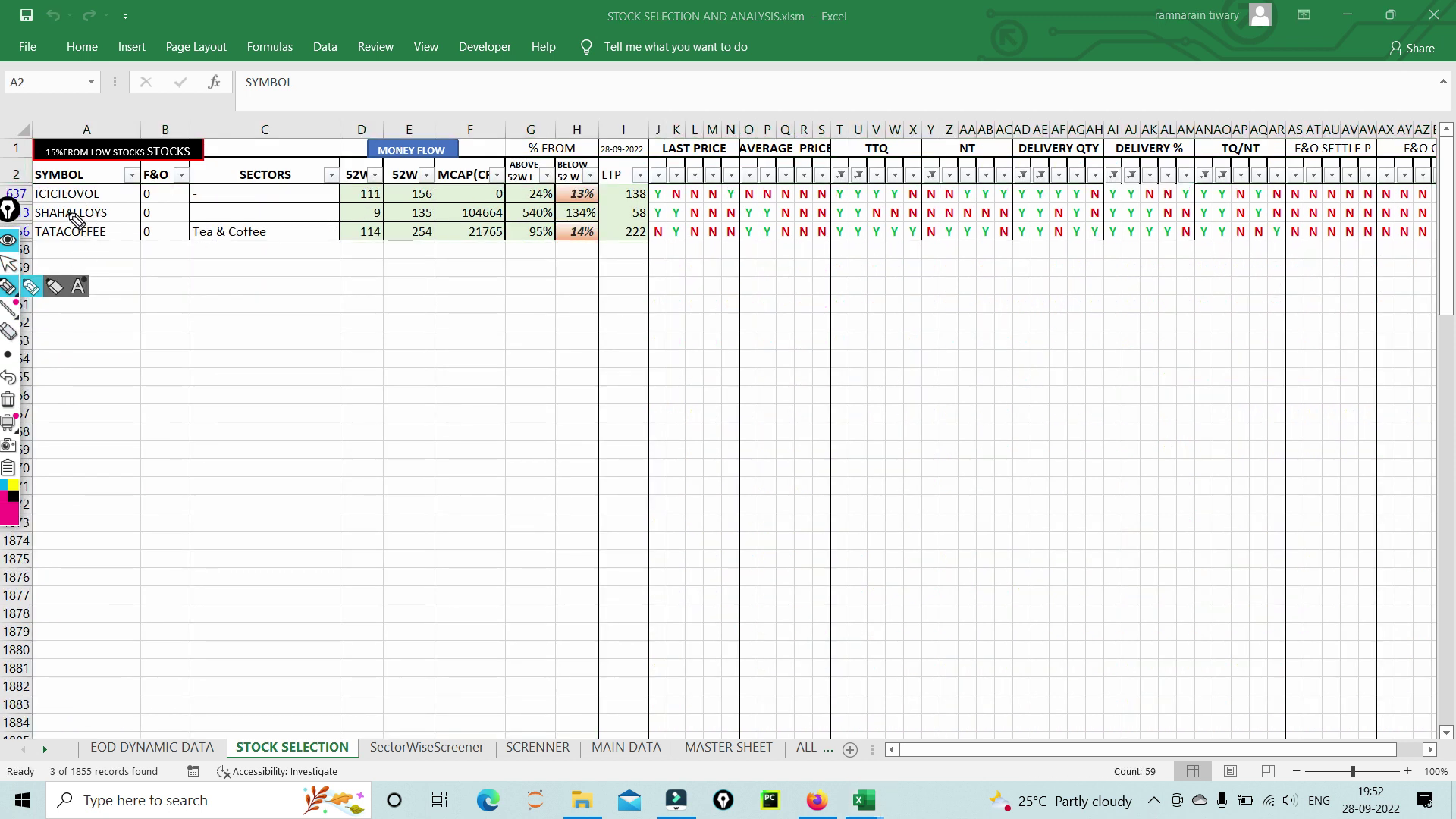
drag(68, 215, 113, 190)
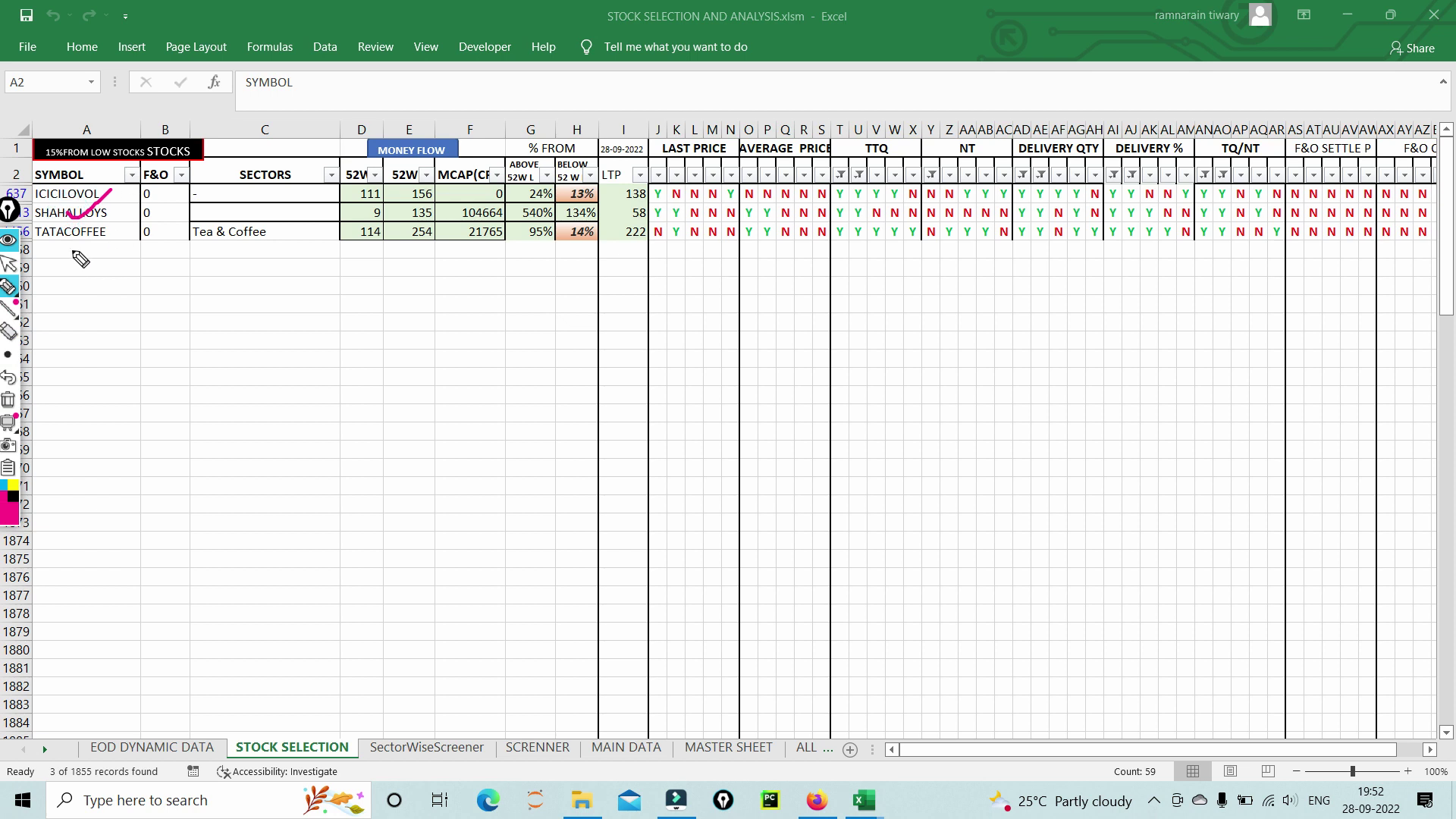
drag(72, 245, 141, 218)
click(9, 263)
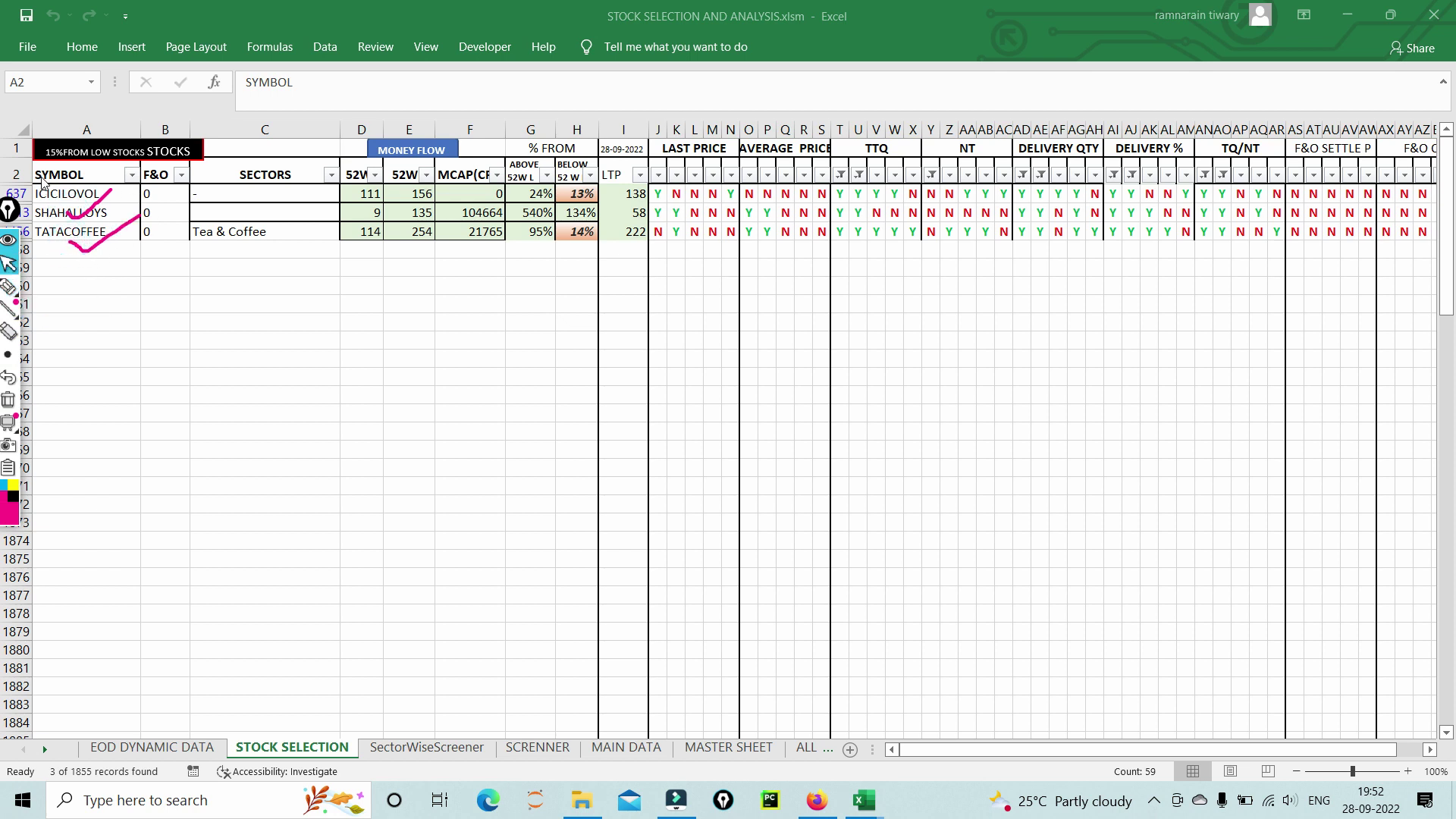
Step: Filter the list to the 15% FROM LOW STOCKS and tick the listed symbols from BIL down to TCS in pink ink
click(64, 152)
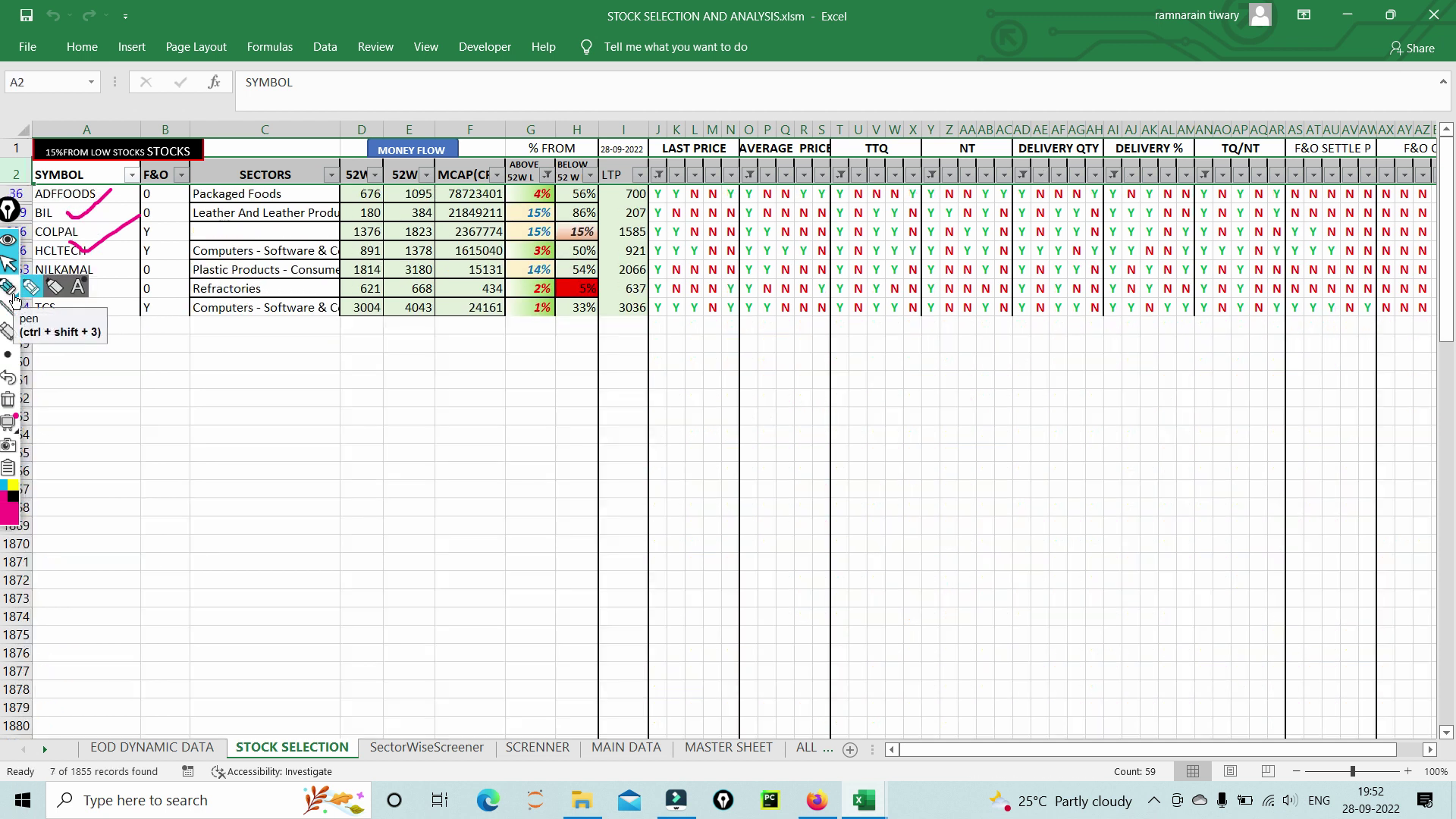
drag(53, 254, 121, 220)
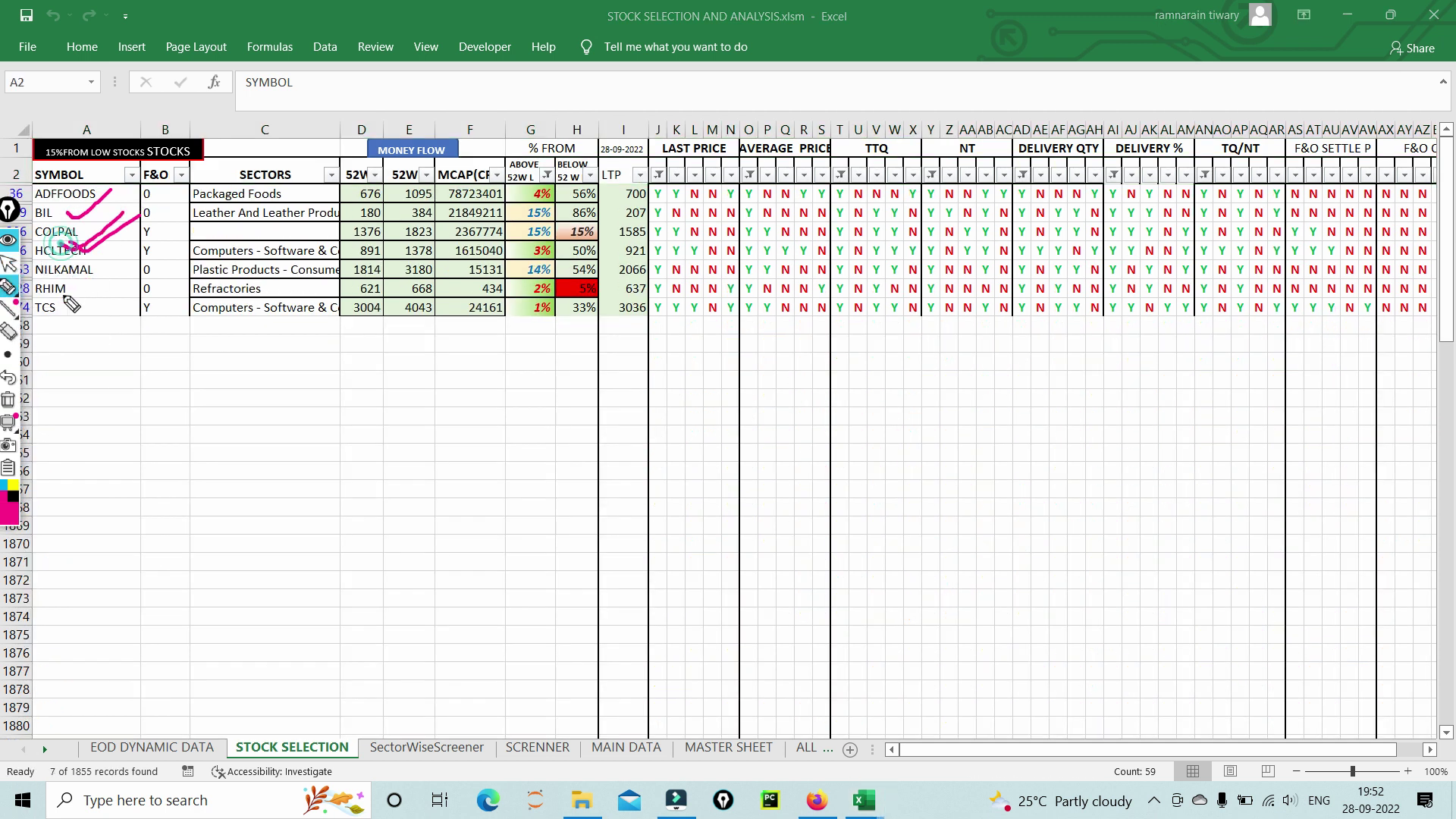
drag(49, 269, 125, 236)
drag(44, 305, 91, 279)
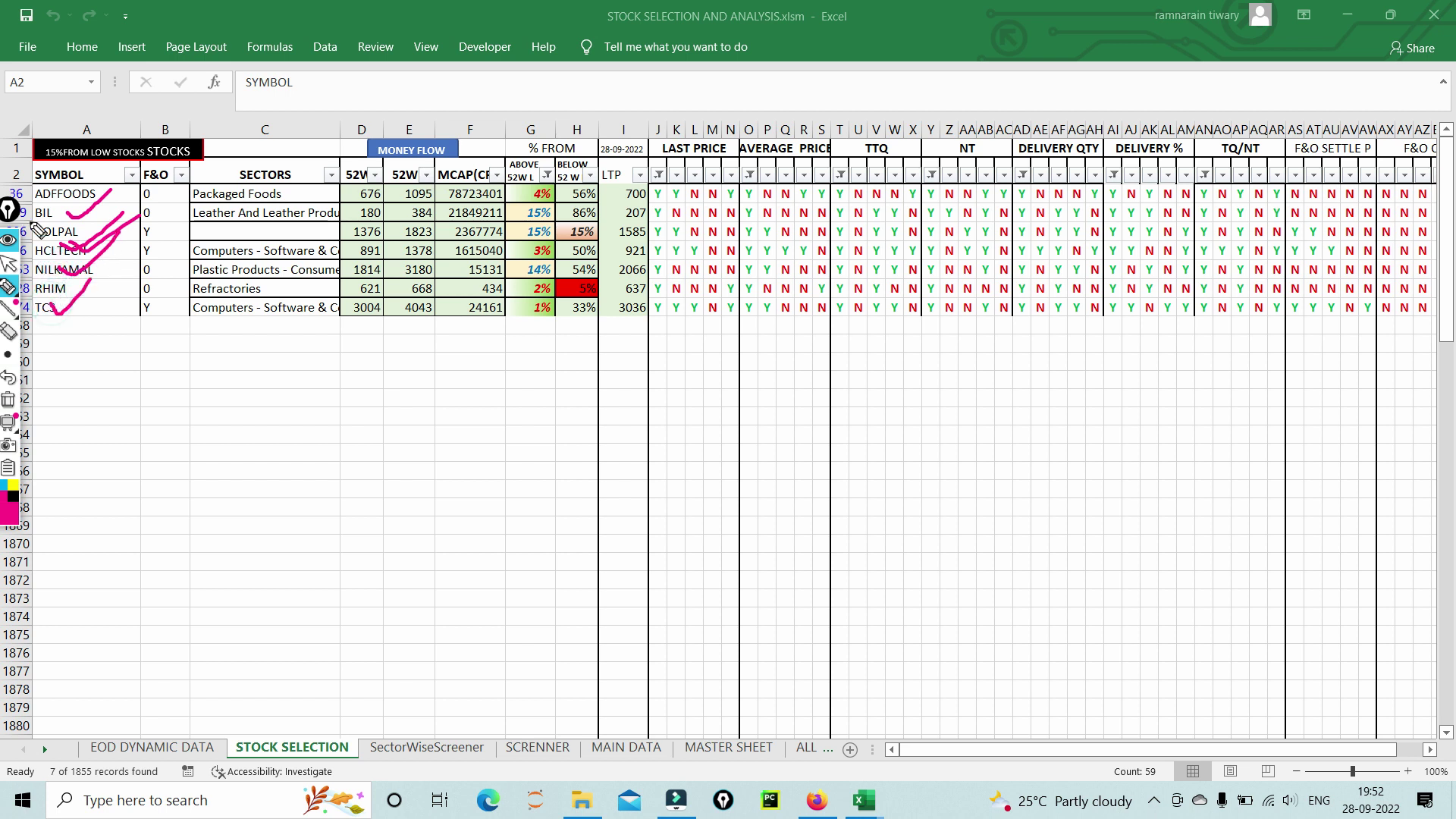
mouse_move(45, 225)
mouse_down()
mouse_move(83, 195)
mouse_move(35, 228)
mouse_move(64, 250)
mouse_move(152, 213)
mouse_up()
Step: Circle the LTP values from COLPAL down to TCS in pink ink, and clear all the ink from the sheet
mouse_move(612, 231)
mouse_down()
mouse_move(636, 326)
mouse_move(664, 277)
mouse_move(611, 245)
mouse_up()
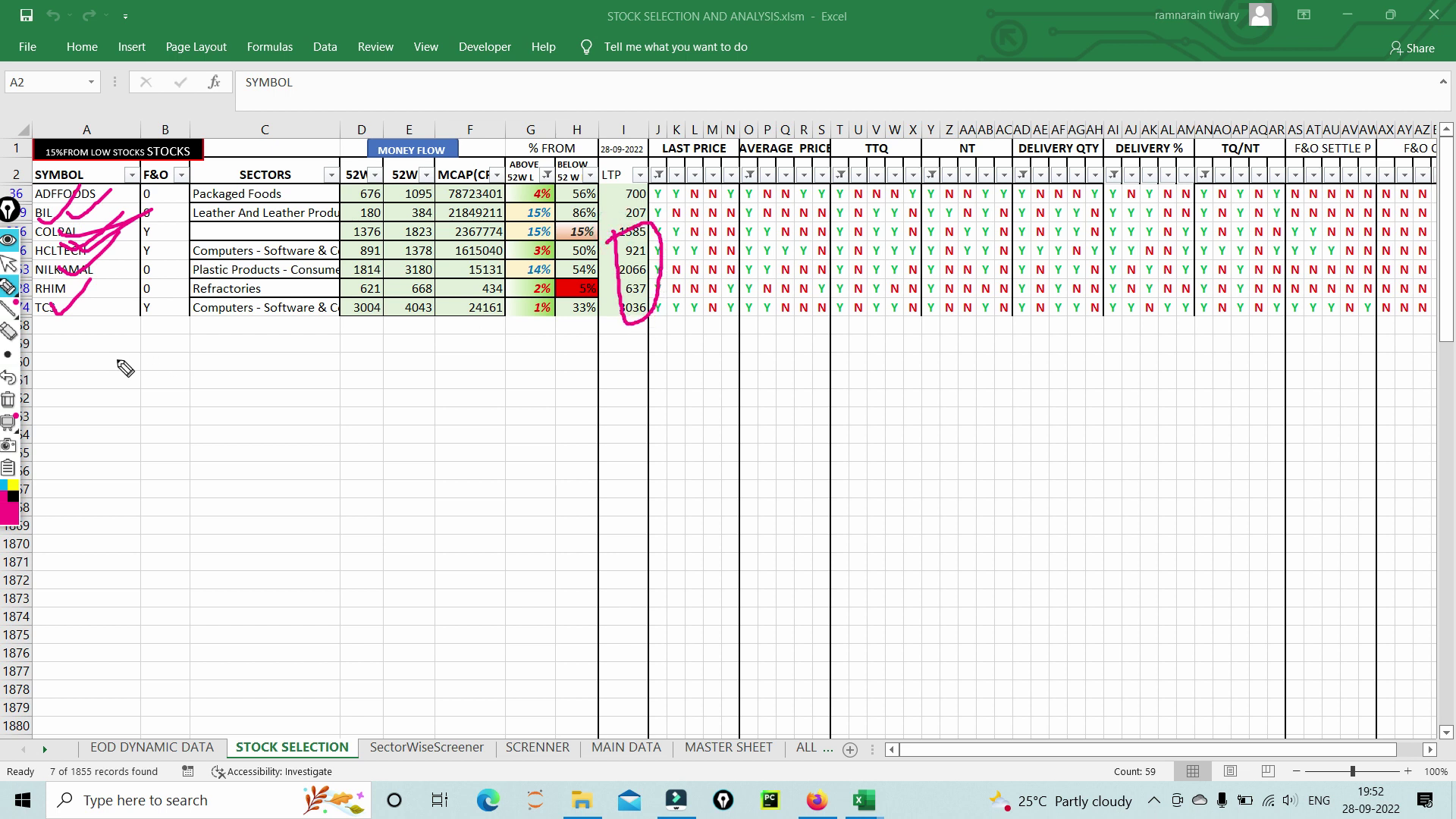
click(8, 400)
click(7, 263)
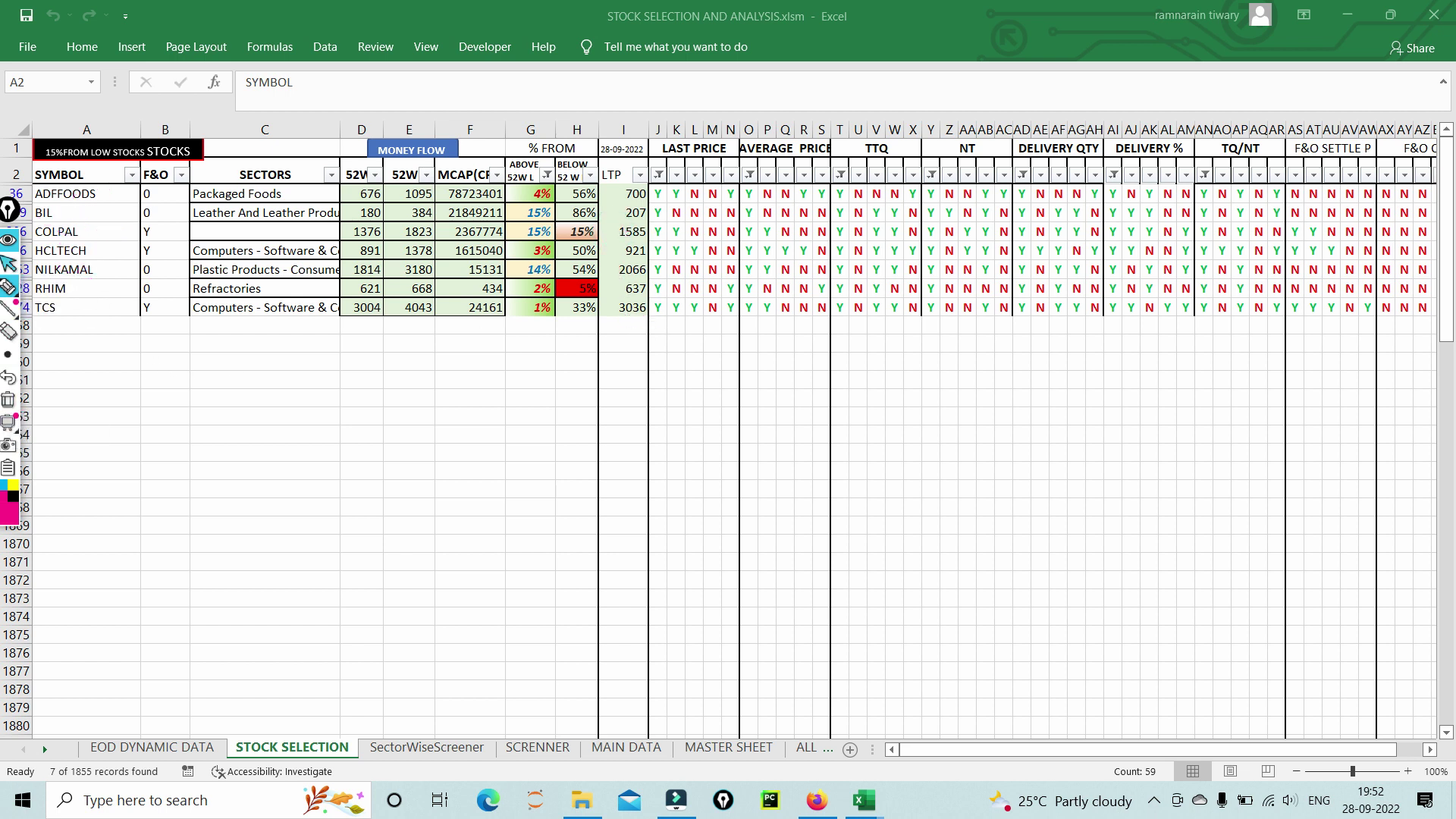
Step: On the Stock Market Psychology YouTube page in Firefox, circle and tick the notification bell in pink ink, and clear the ink
click(817, 800)
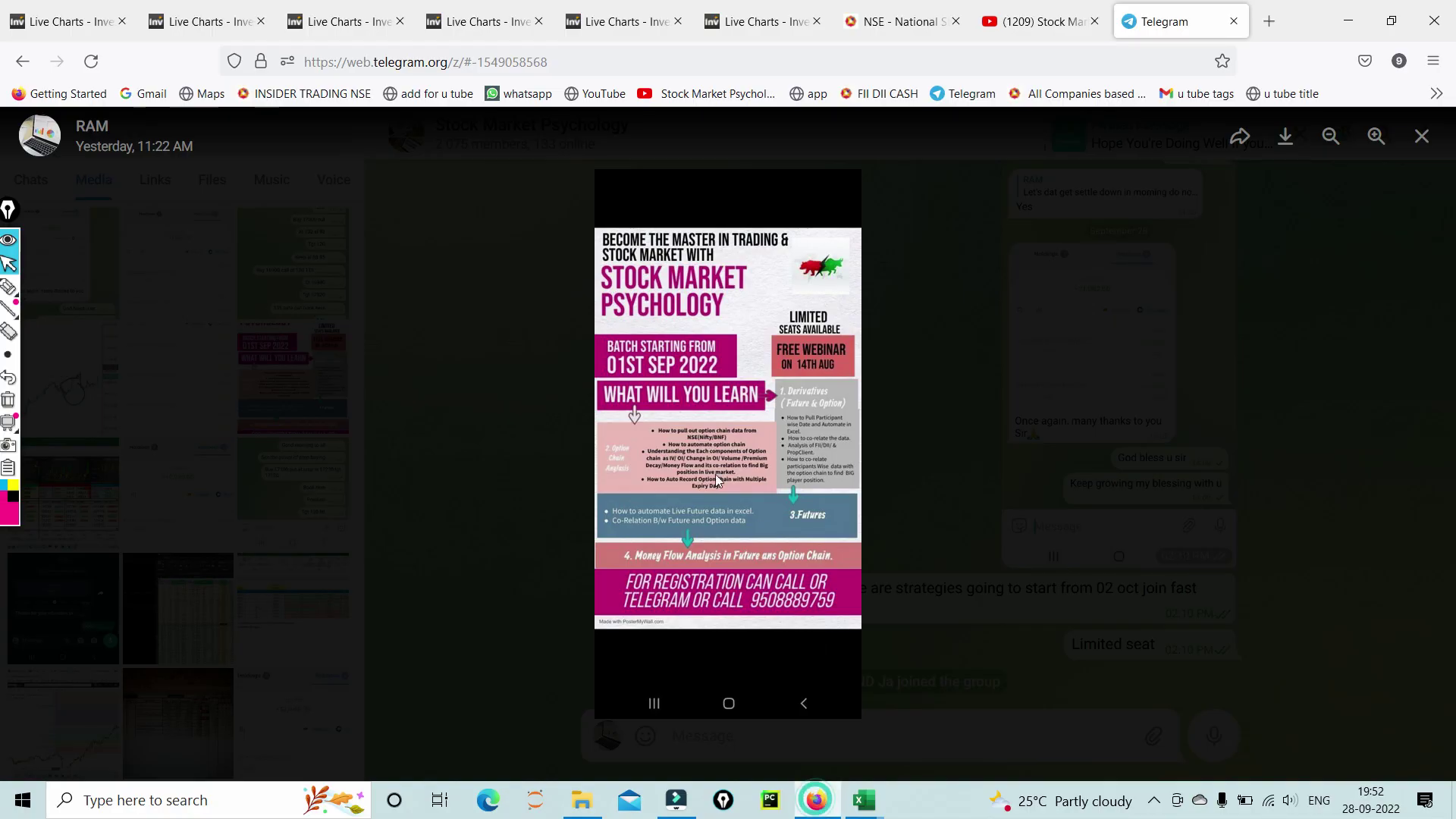
click(1030, 29)
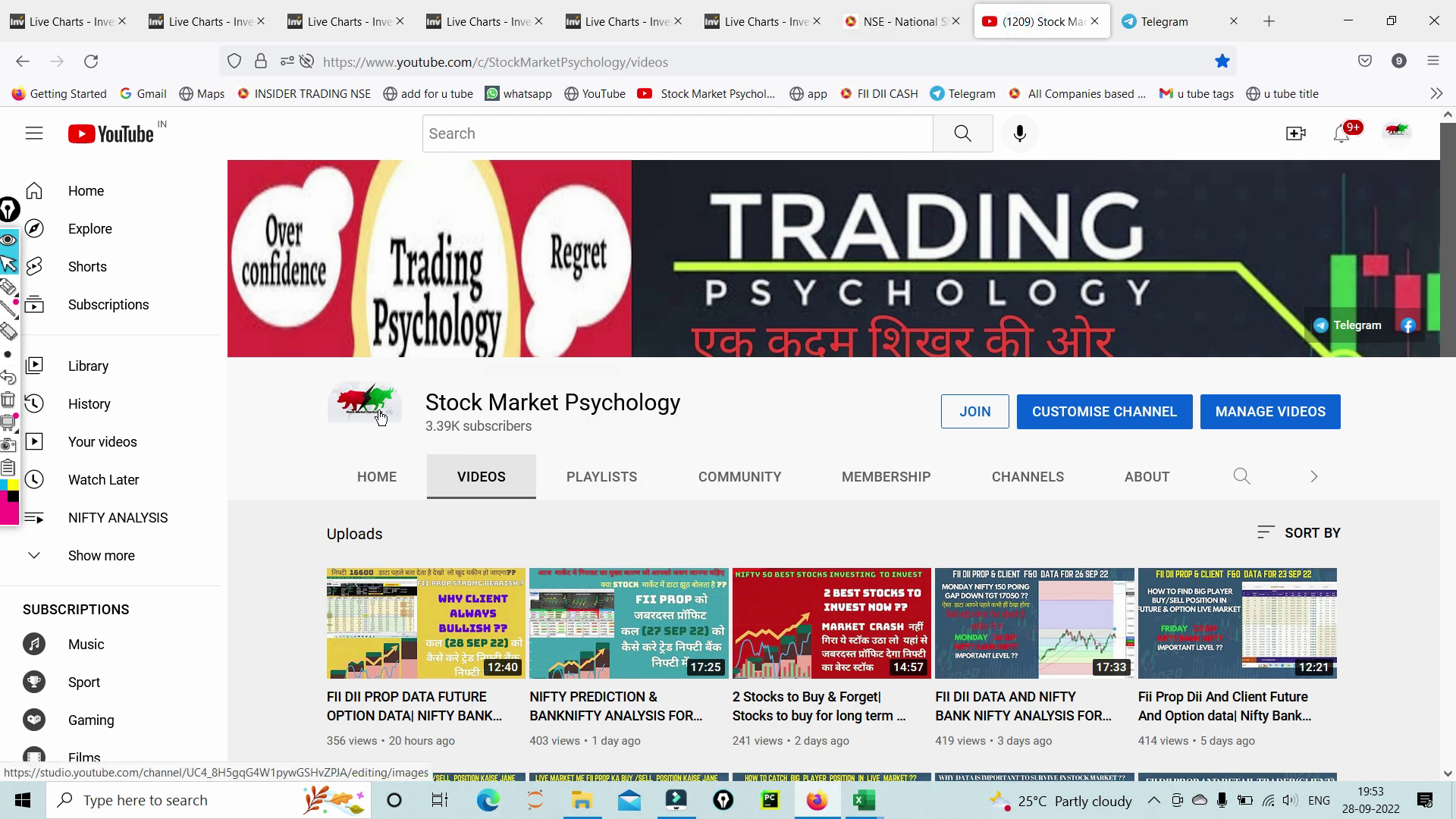
mouse_move(9, 288)
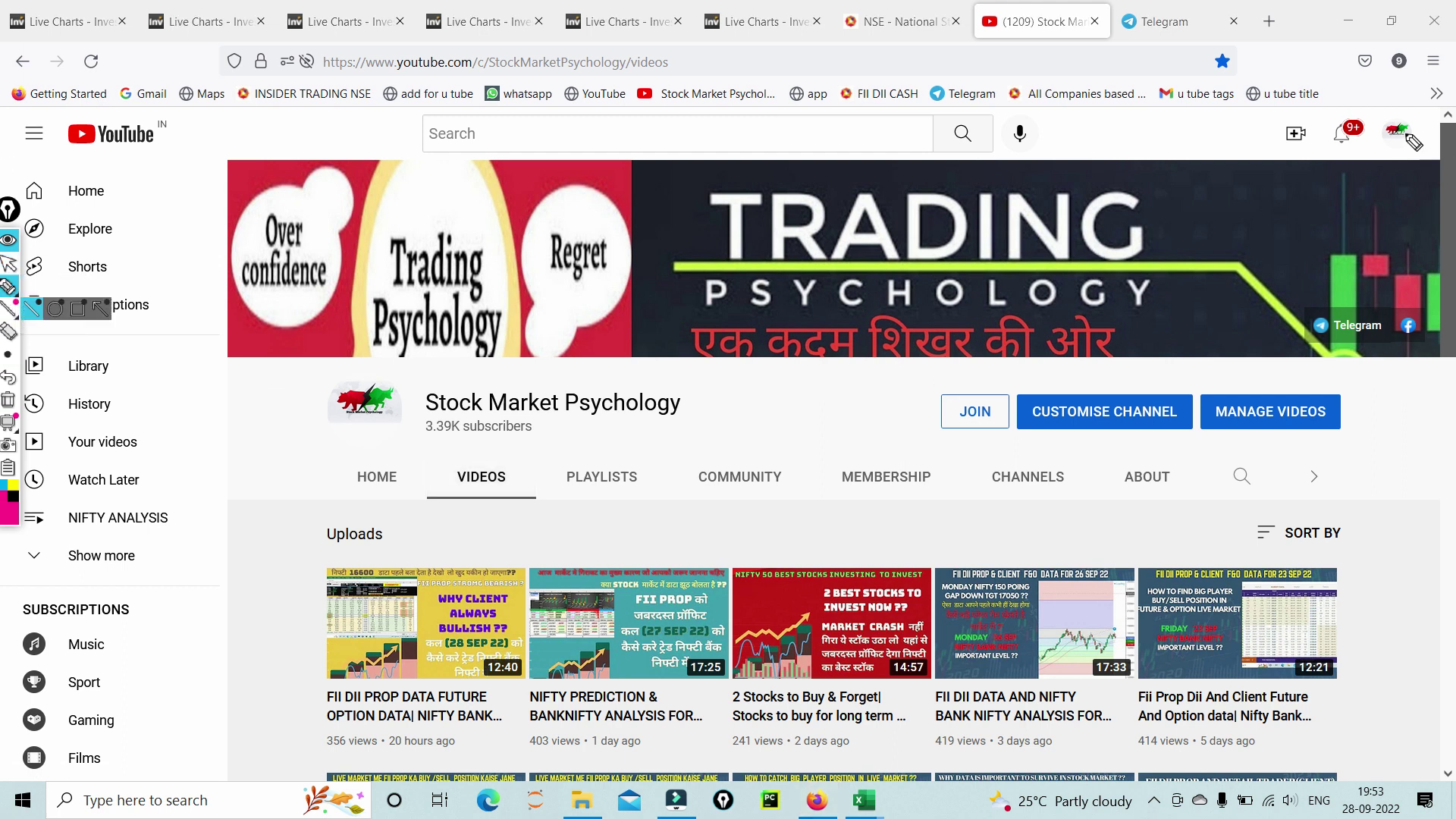
mouse_move(1322, 149)
mouse_down()
mouse_move(1308, 122)
mouse_move(1369, 125)
mouse_move(1327, 148)
mouse_move(1415, 70)
mouse_up()
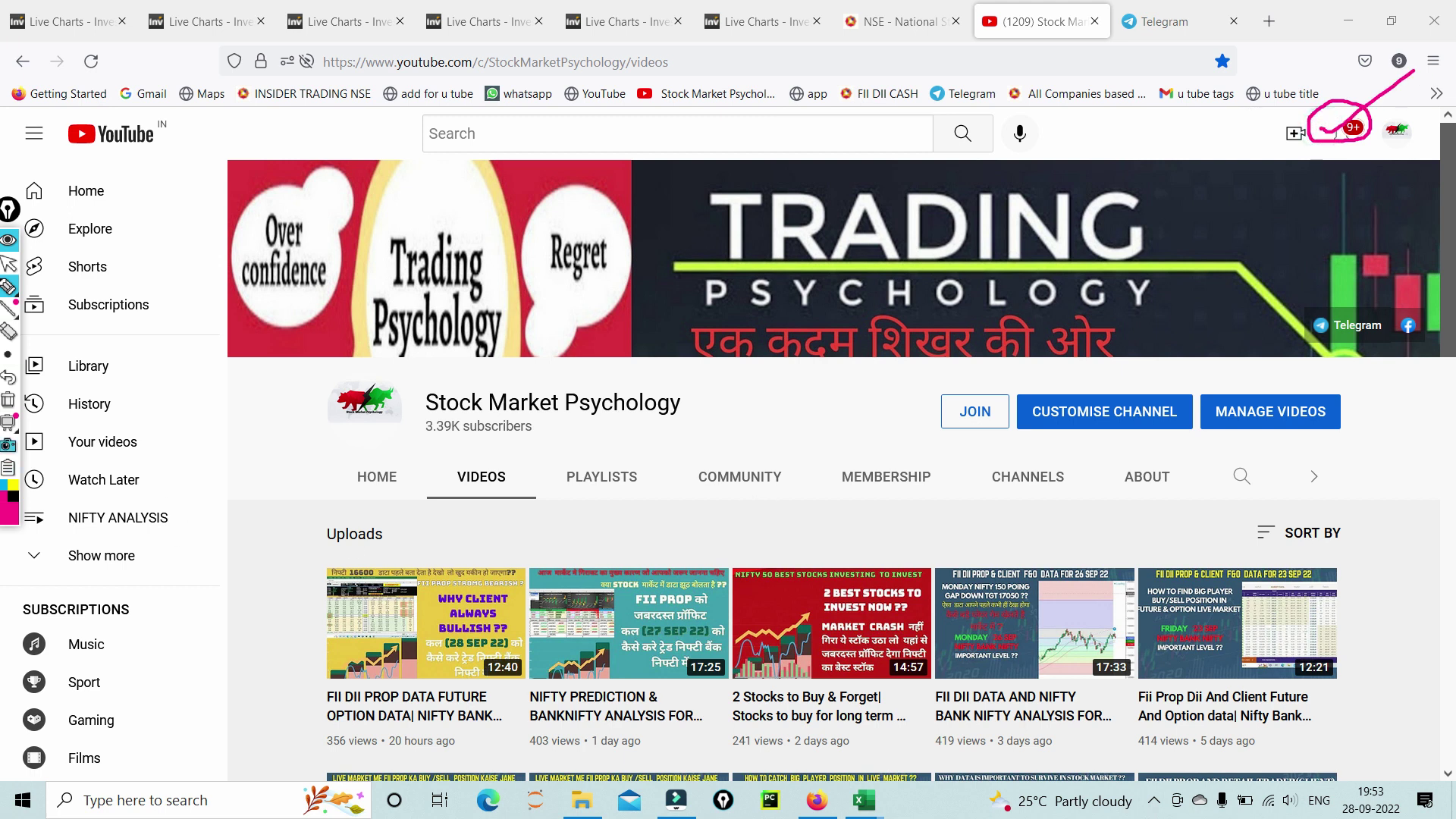
click(8, 408)
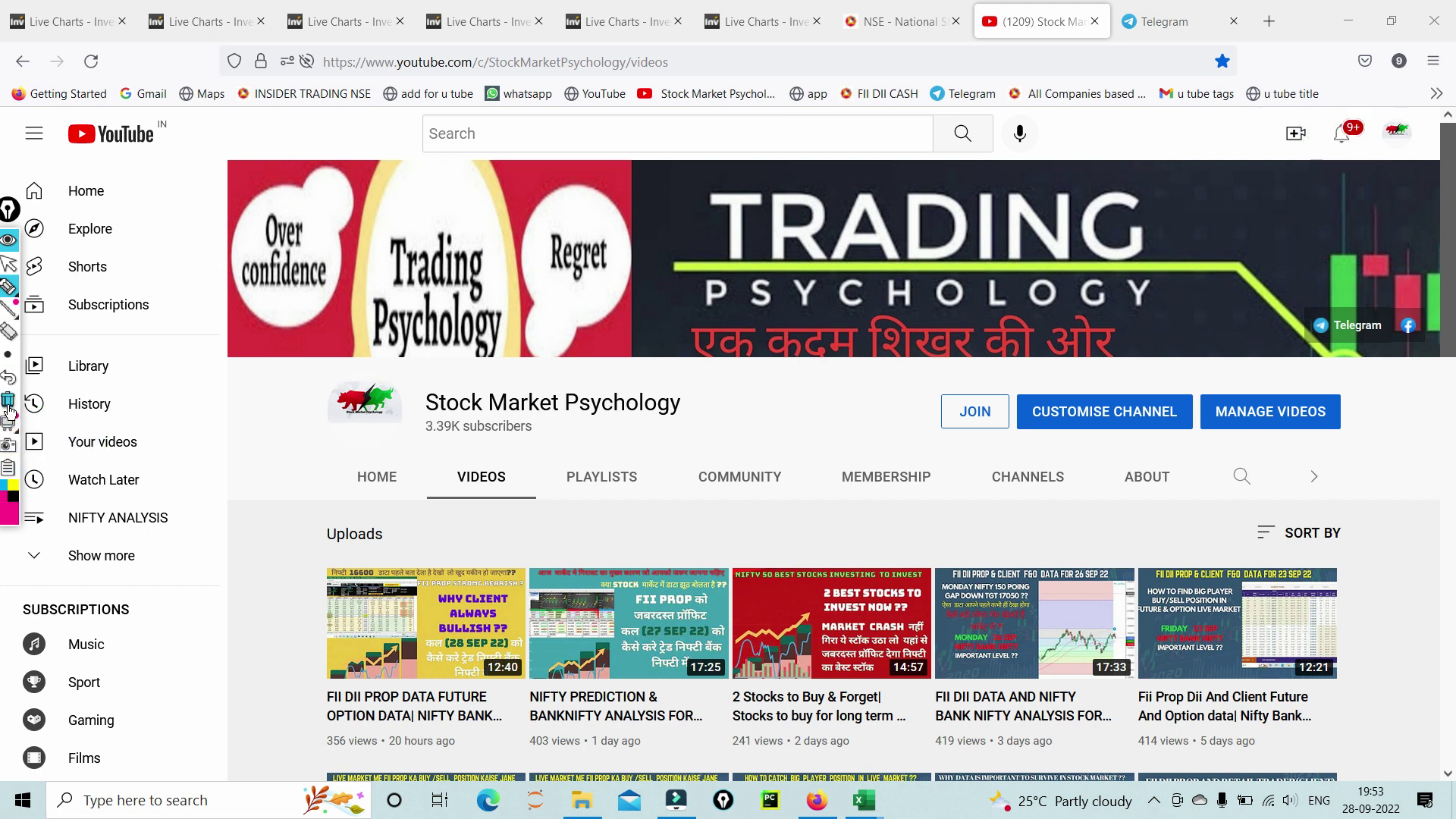
click(9, 264)
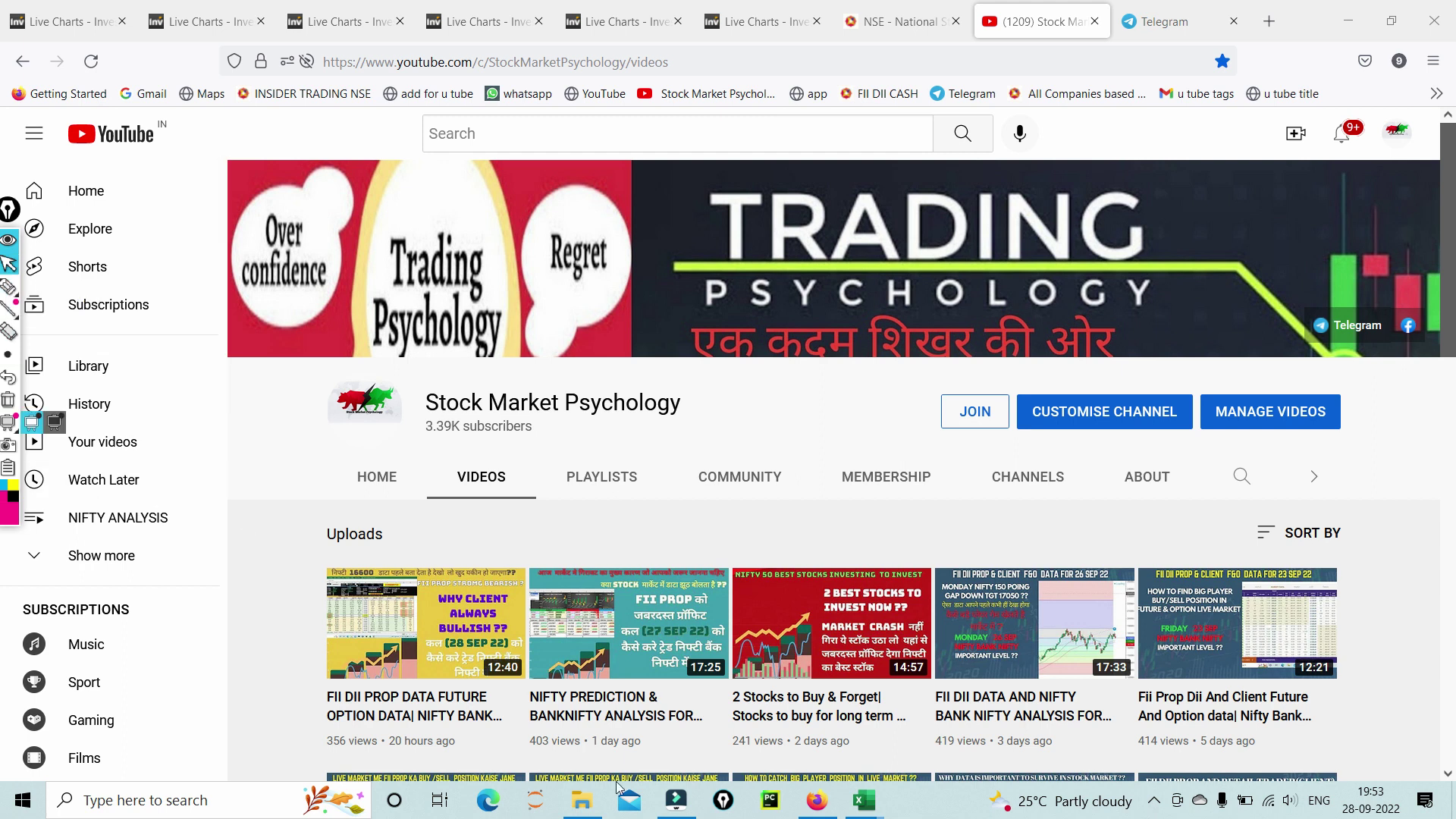
click(1151, 804)
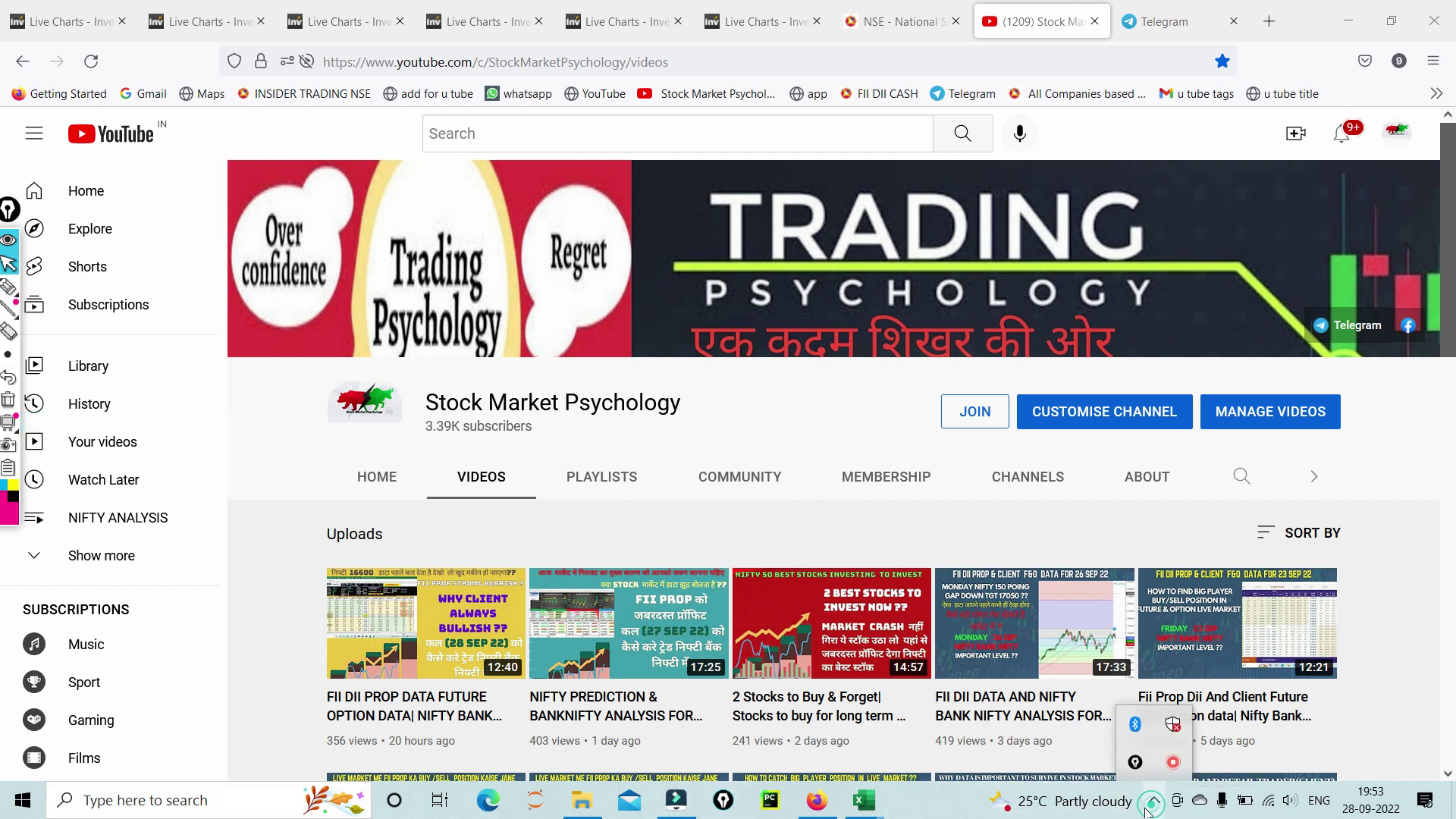
right_click(1174, 769)
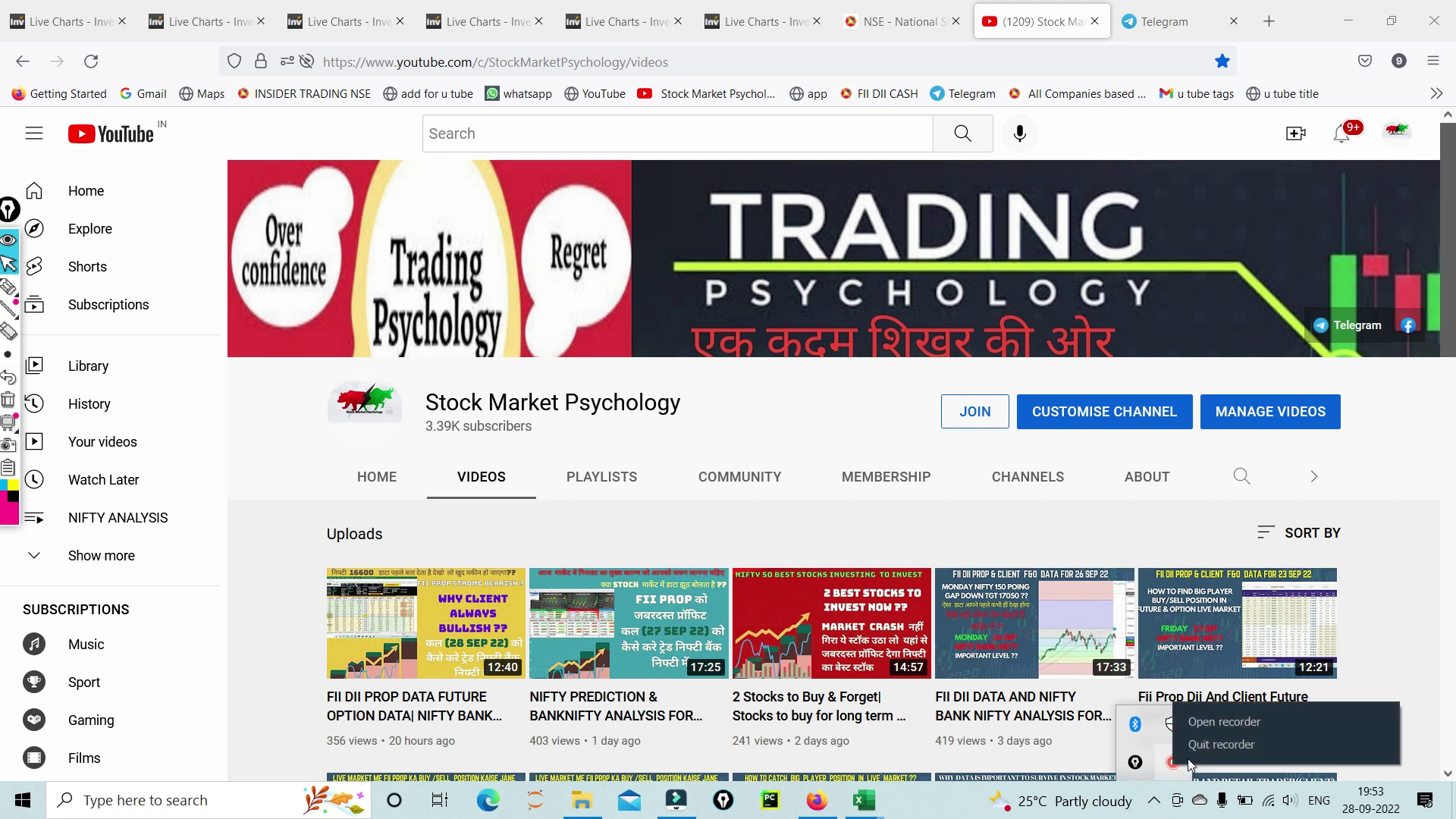